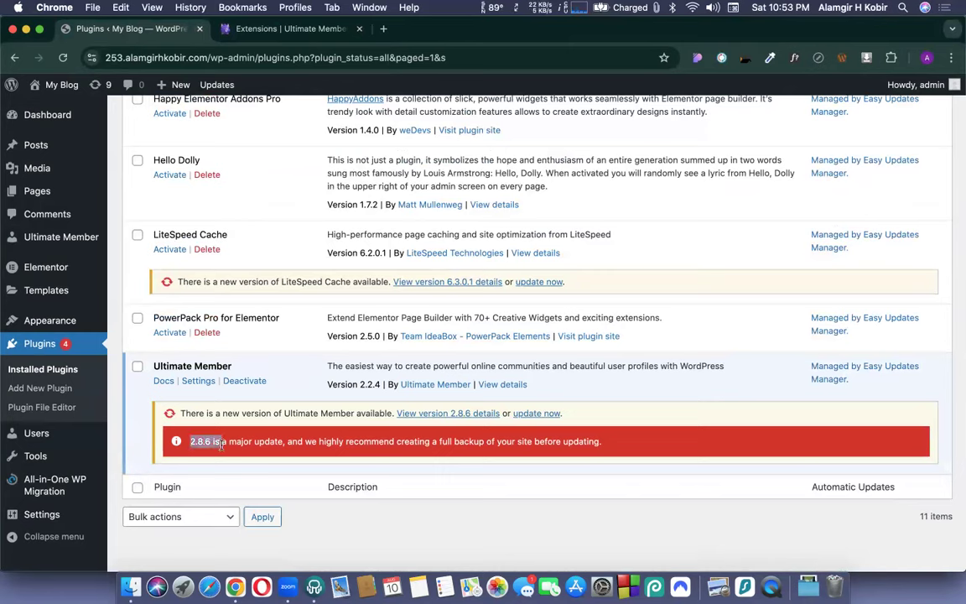
Step: Look over the Ultimate Member notice and plugin entry, then go to the Add Plugins page
left_click(211, 446)
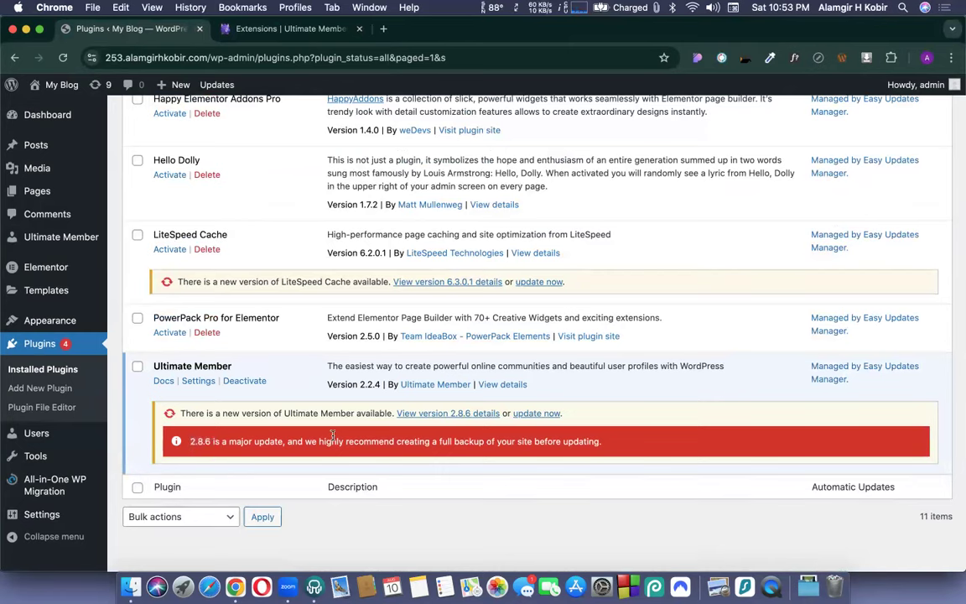
scroll(292, 344, "down", 1)
scroll(292, 343, "up", 2)
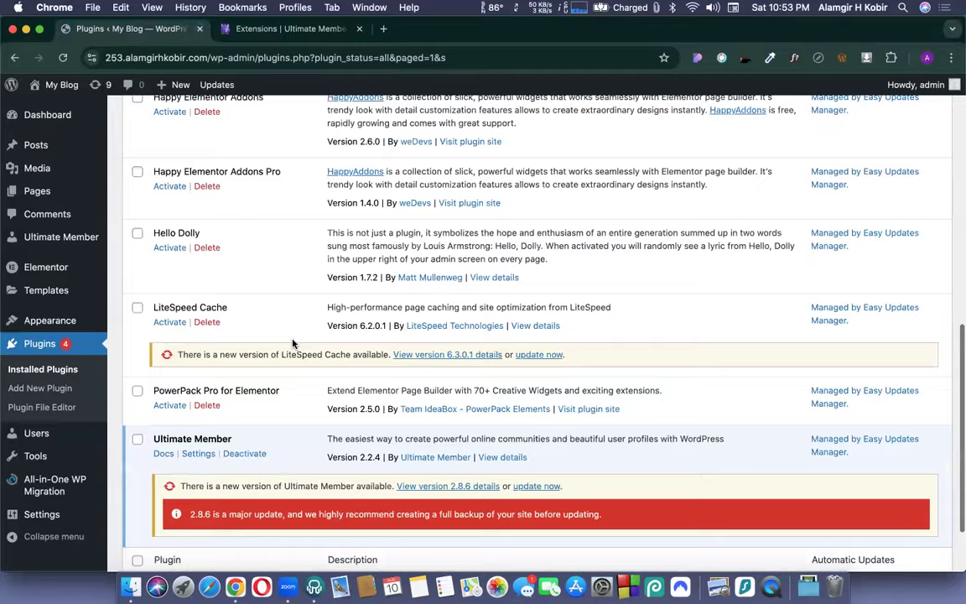
scroll(292, 343, "down", 2)
triple_click(174, 351)
left_click(274, 350)
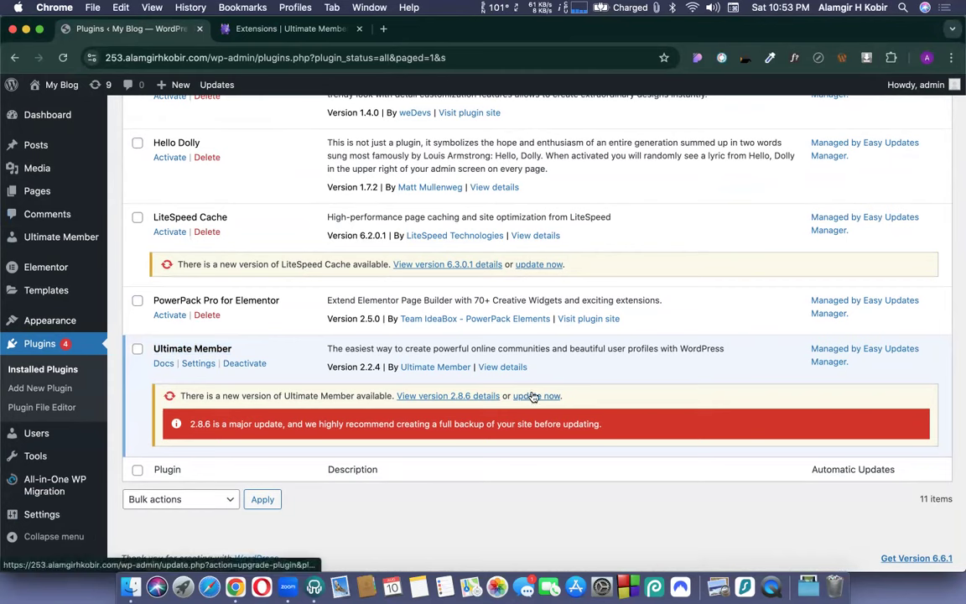
mouse_move(66, 471)
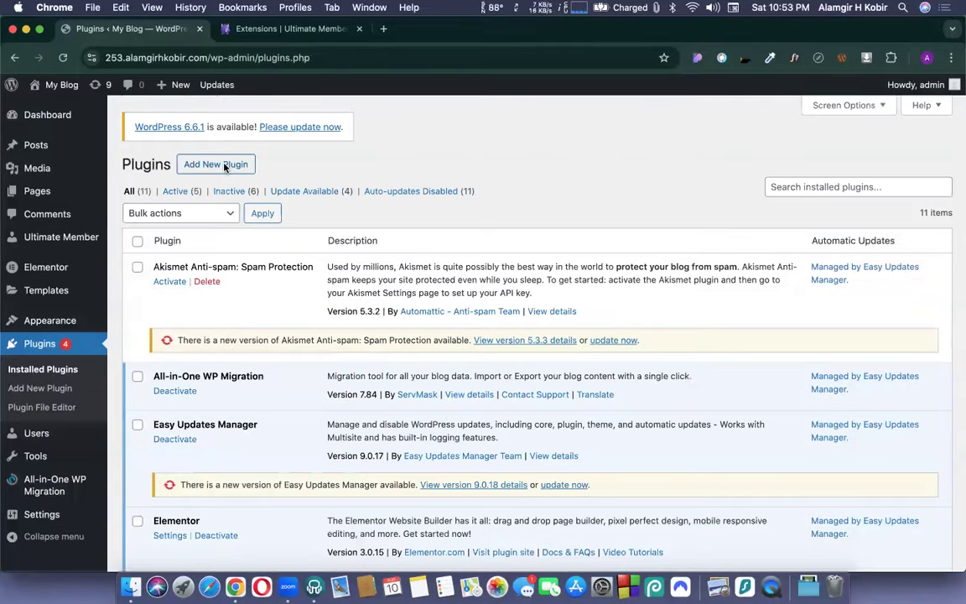
left_click(220, 165)
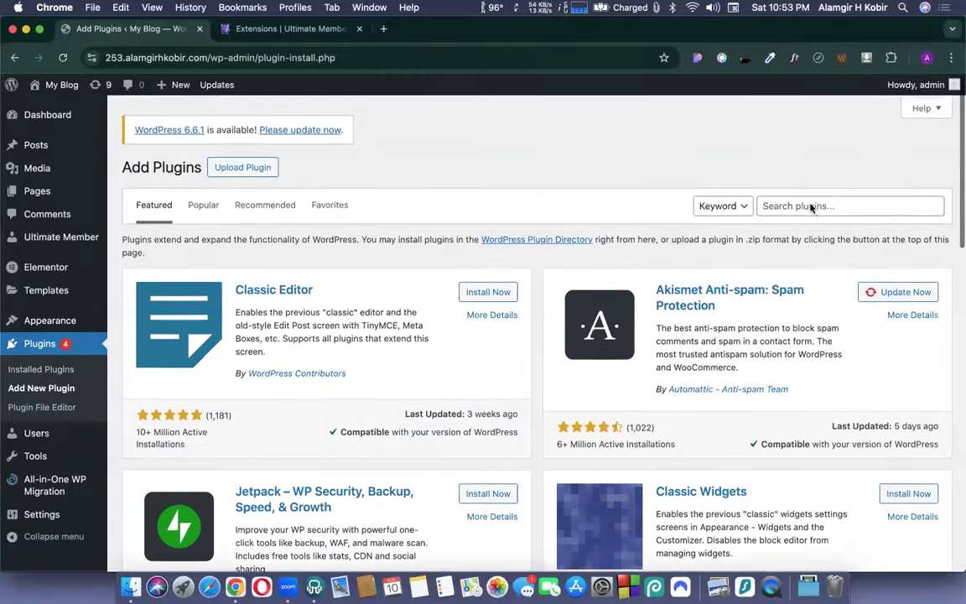
Step: Search the plugin directory for 'wp reset', then install and activate WP Reset
left_click(809, 206)
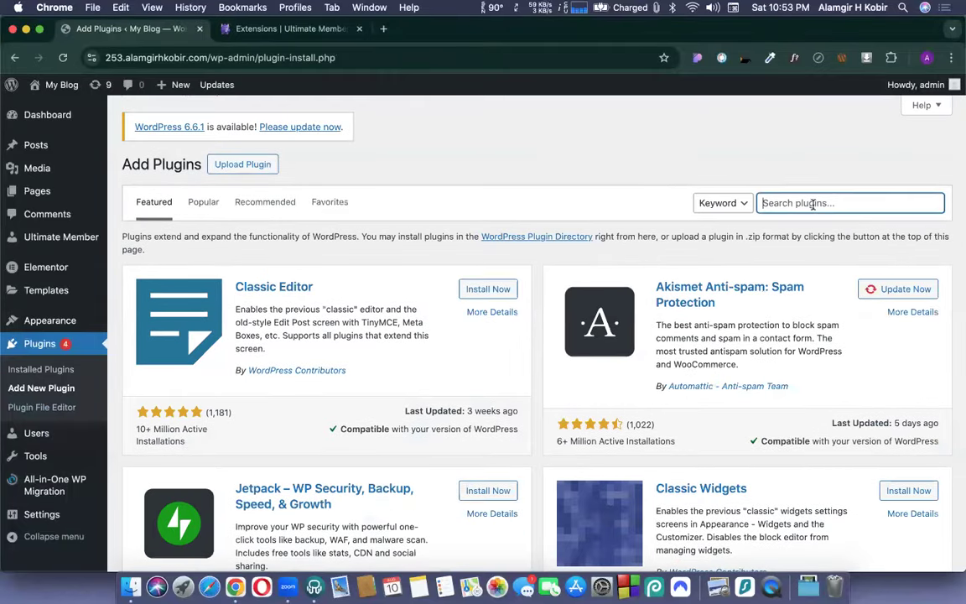
type("wp-")
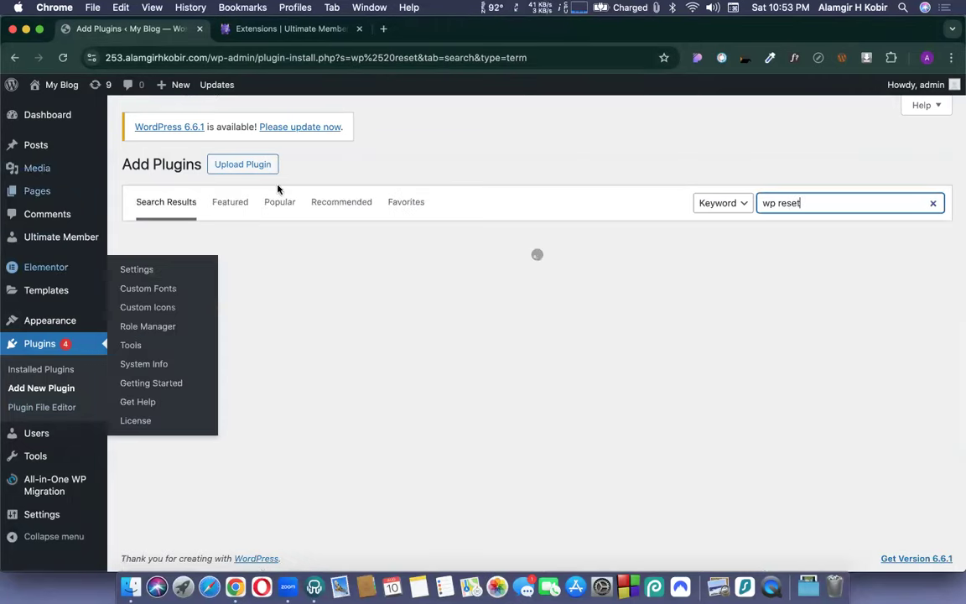
scroll(545, 319, "down", 1)
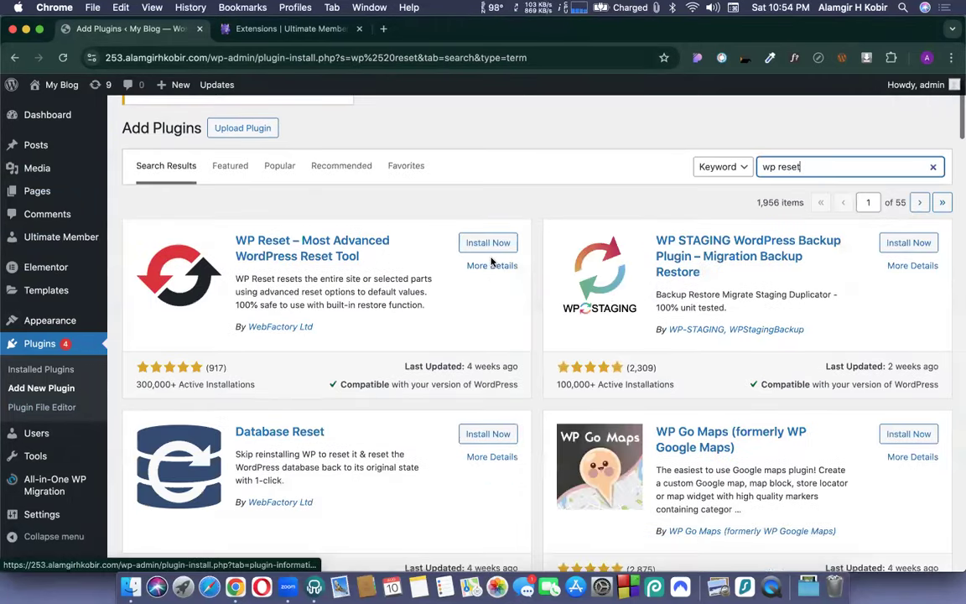
left_click(487, 242)
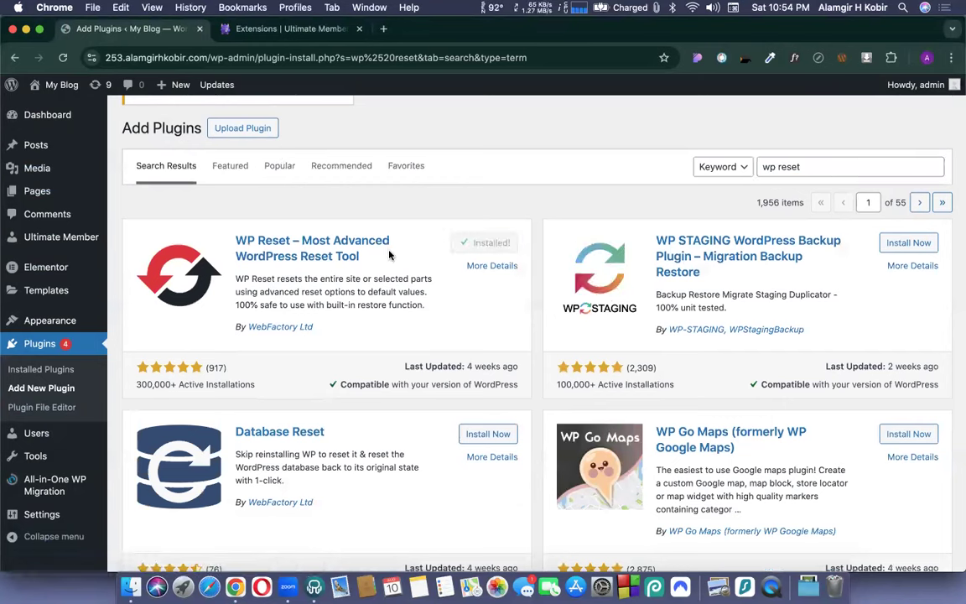
left_click(486, 242)
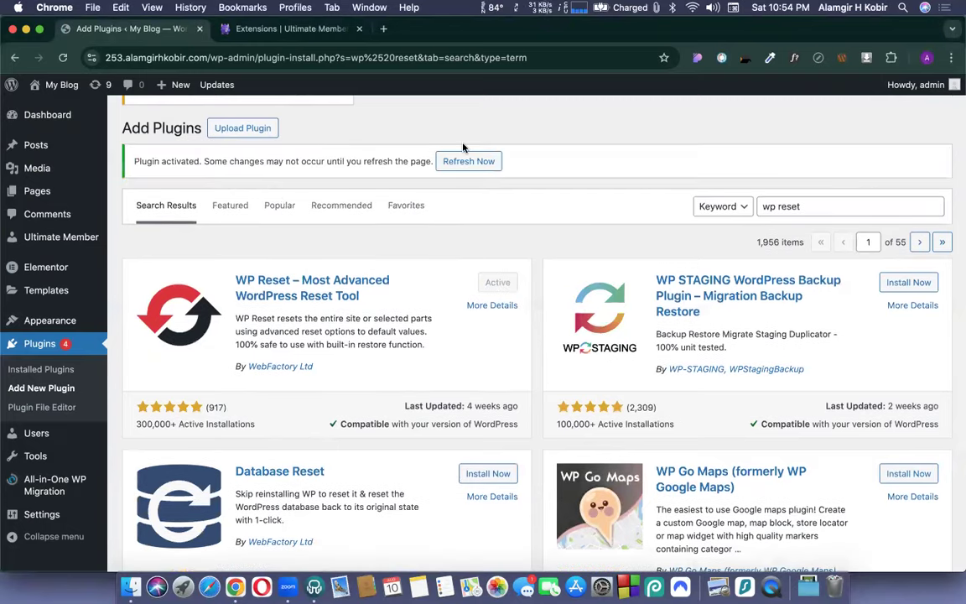
left_click(471, 161)
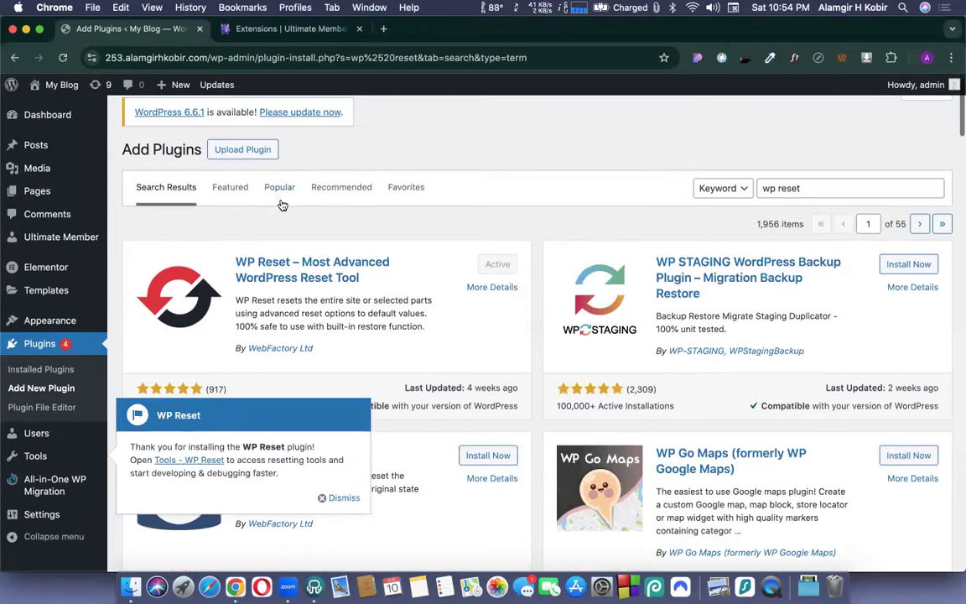
Step: Dismiss the WP Reset welcome message and open Tools > WP Reset
left_click(334, 497)
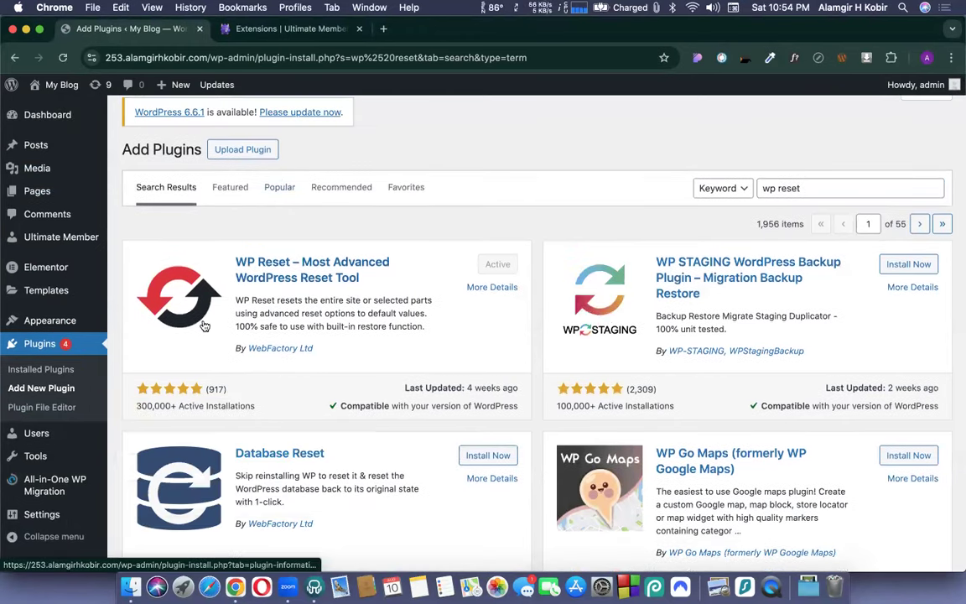
mouse_move(29, 453)
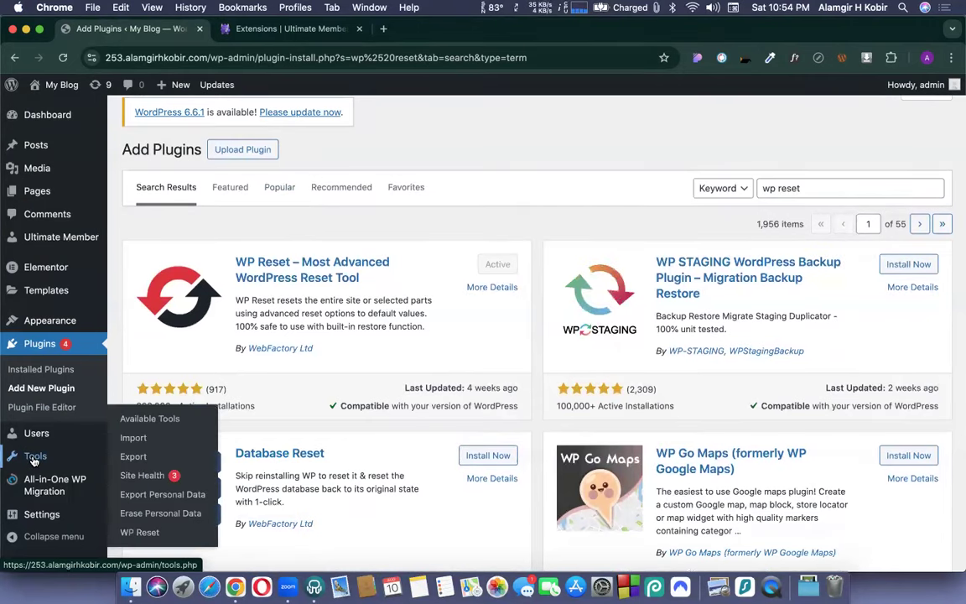
left_click(139, 531)
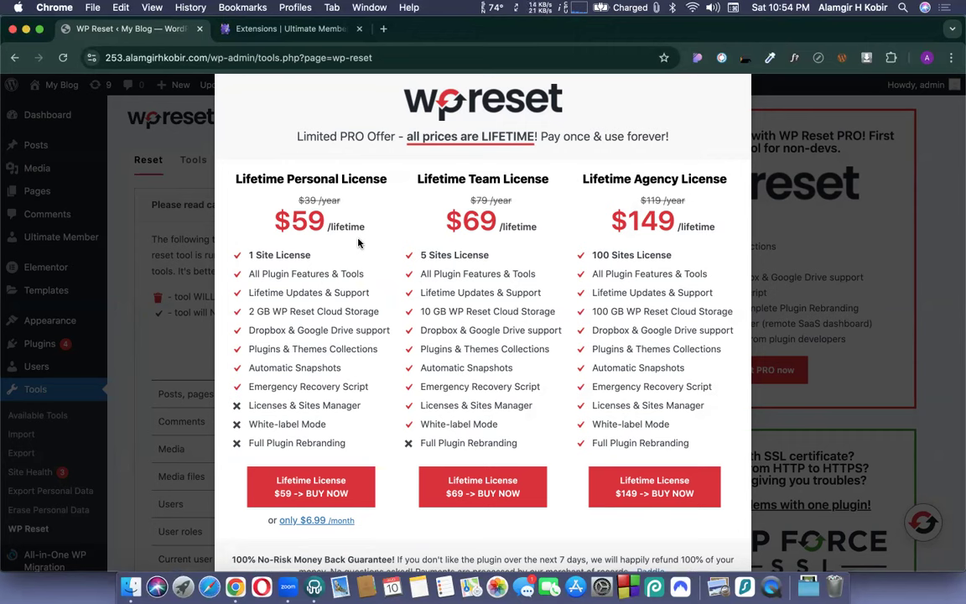
Step: Close the pricing offer, enter 'reset' as confirmation, and run Reset Site, confirming Reset WordPress
scroll(462, 266, "down", 5)
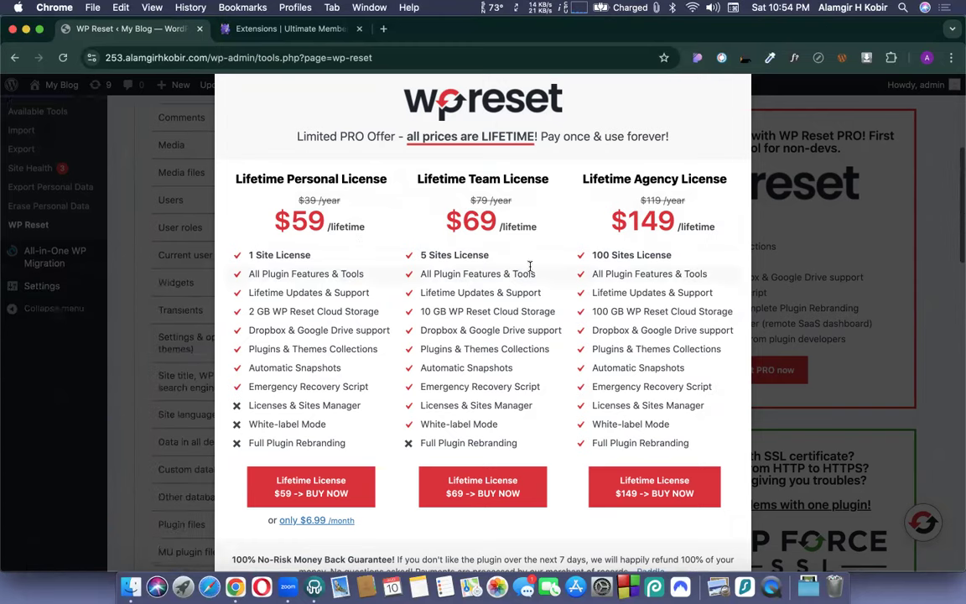
left_click(778, 159)
scroll(470, 328, "down", 8)
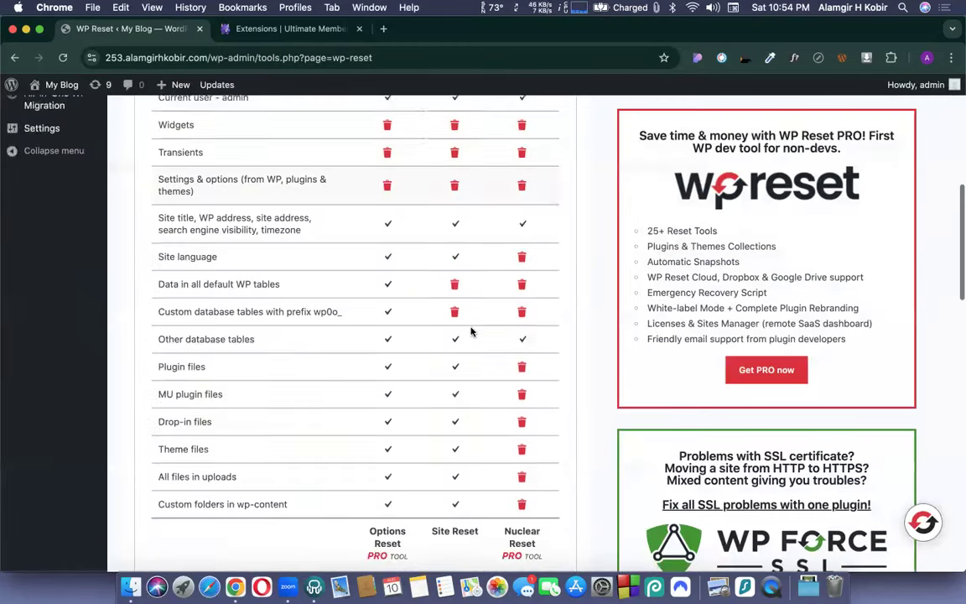
scroll(470, 331, "down", 10)
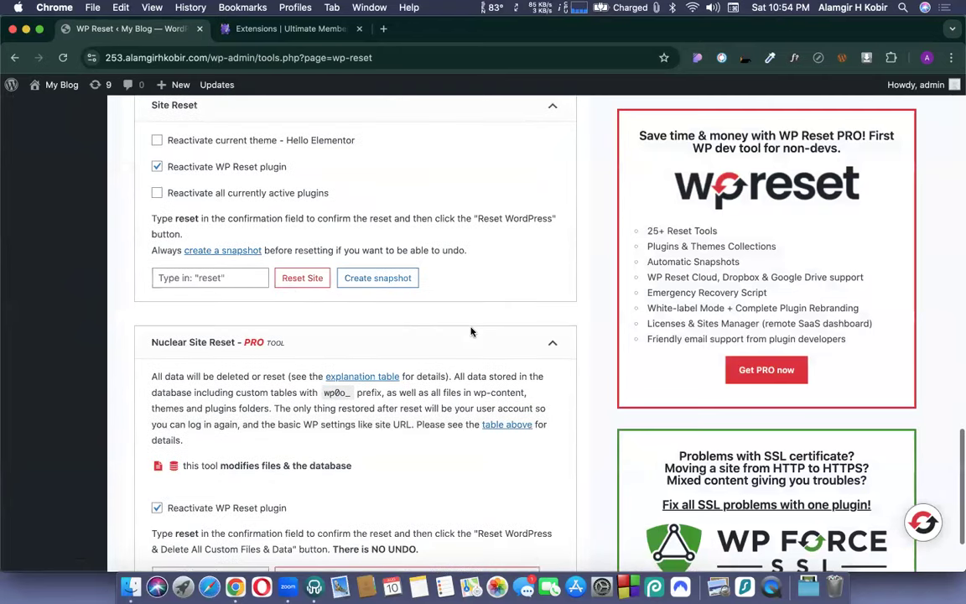
scroll(209, 279, "up", 1)
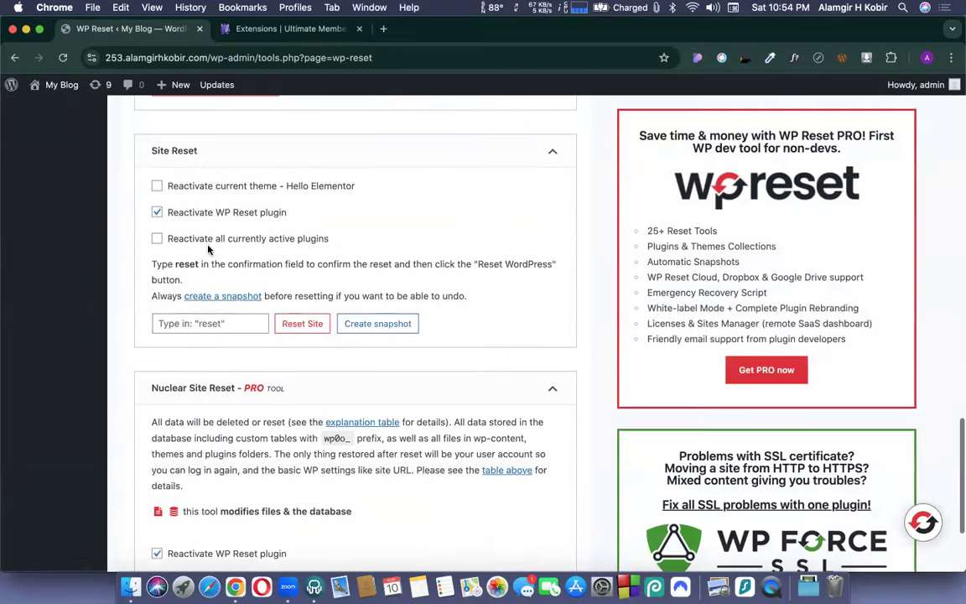
left_click(195, 323)
type("reset")
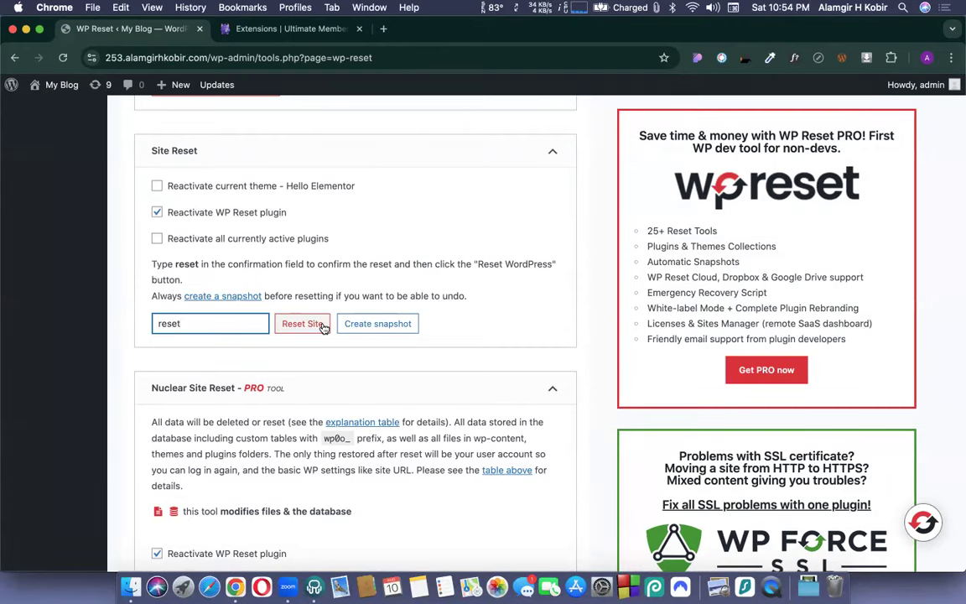
left_click(324, 327)
left_click(438, 424)
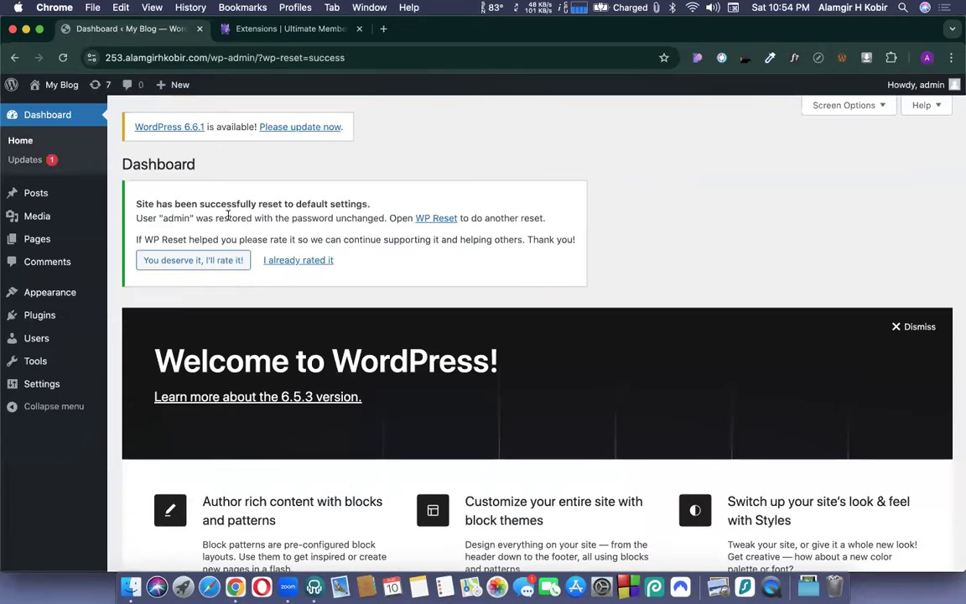
Step: Confirm Hello Elementor is still the active theme under Appearance, then go to Plugins
mouse_move(33, 293)
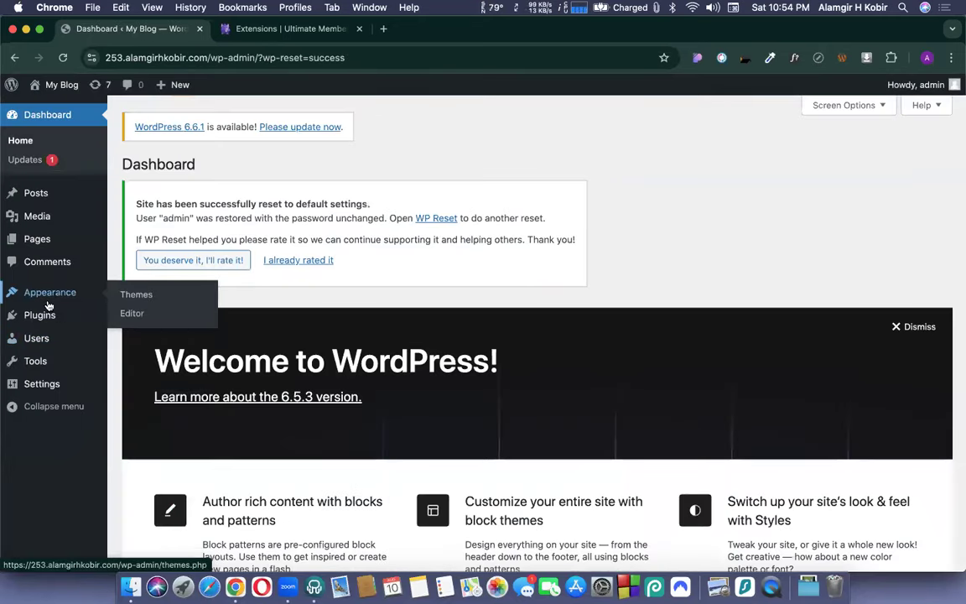
left_click(50, 292)
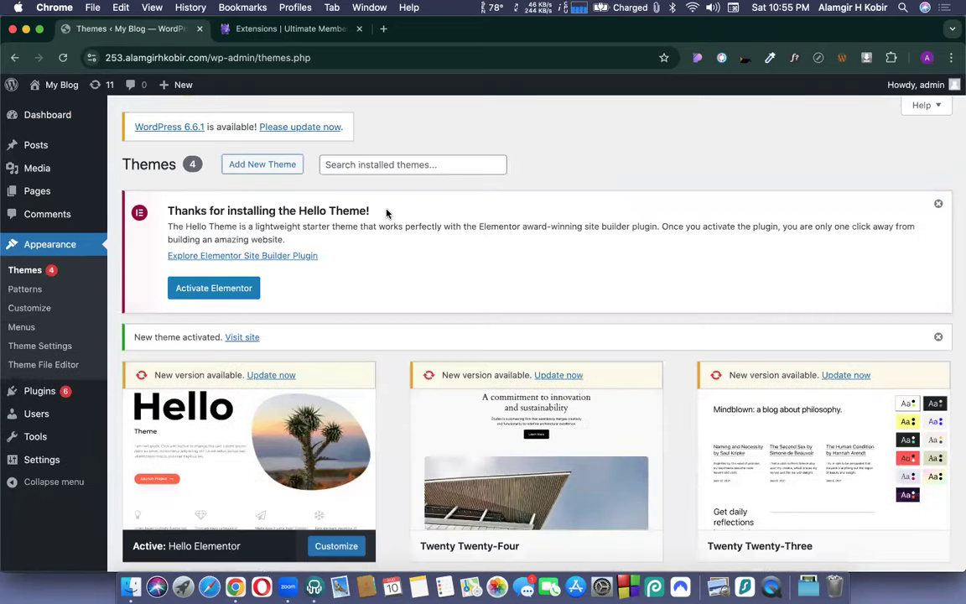
left_click(39, 391)
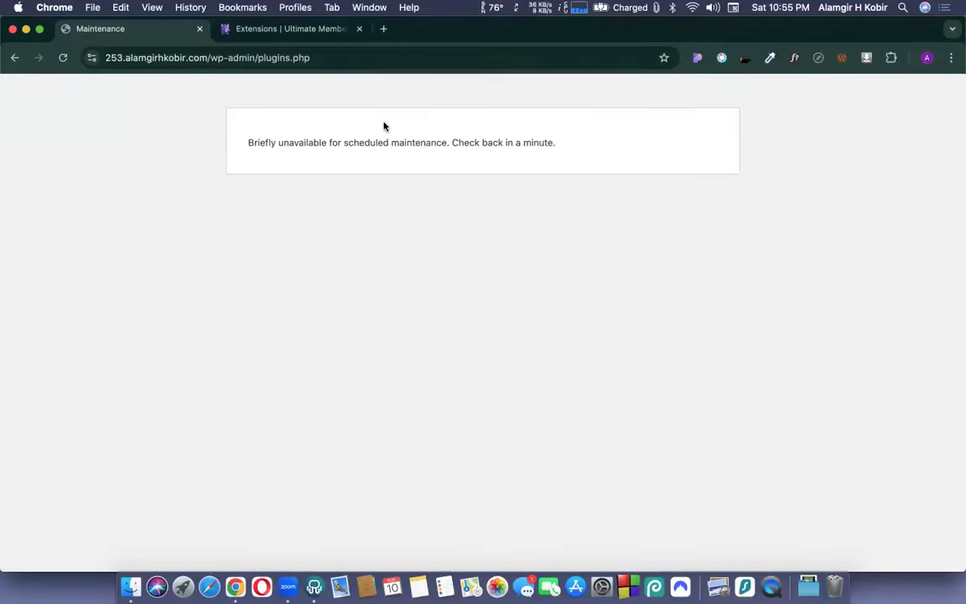
Step: Reload the plugins list and activate Elementor, Elementor Pro and Ultimate Member
left_click(62, 58)
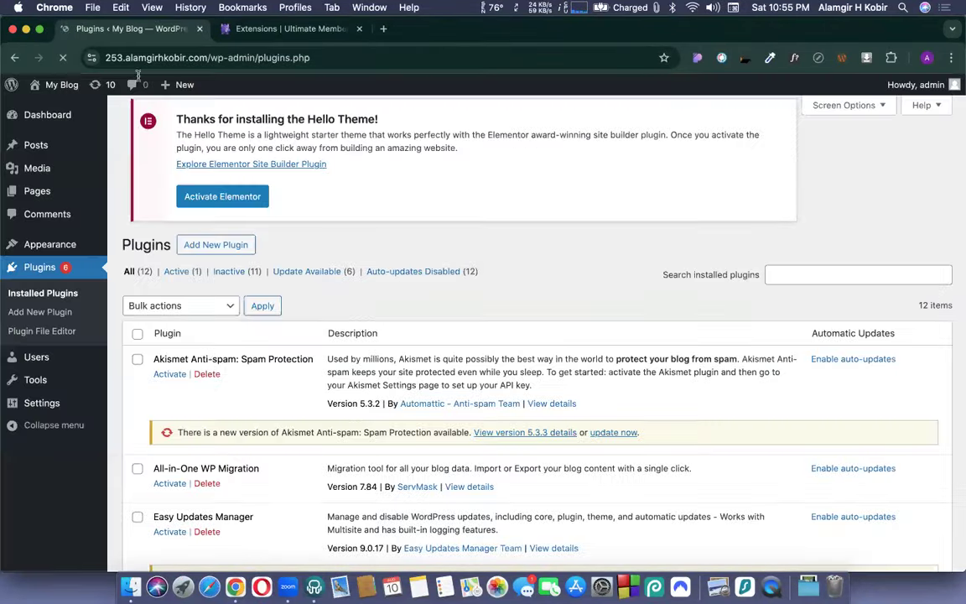
scroll(220, 316, "down", 3)
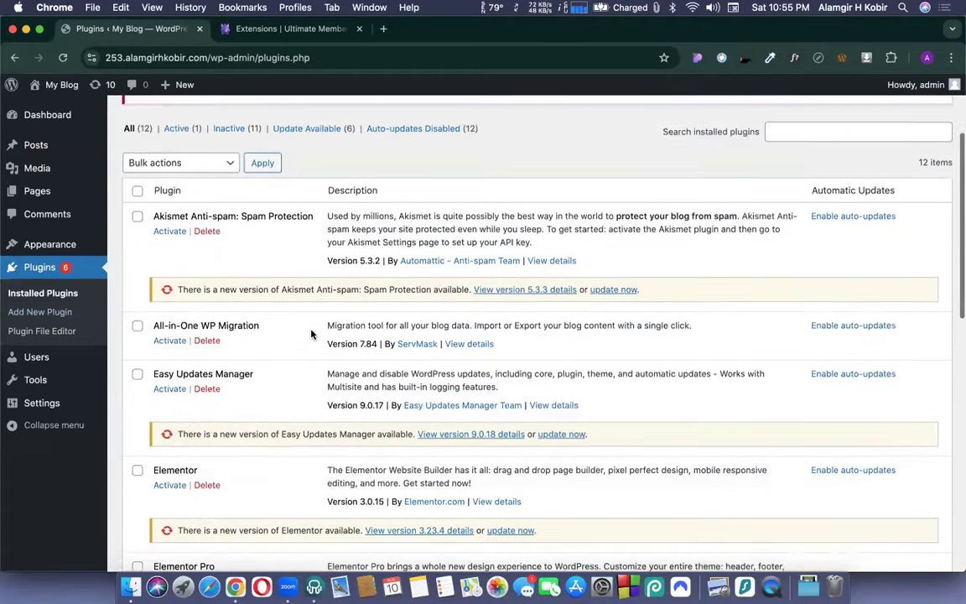
scroll(220, 316, "down", 3)
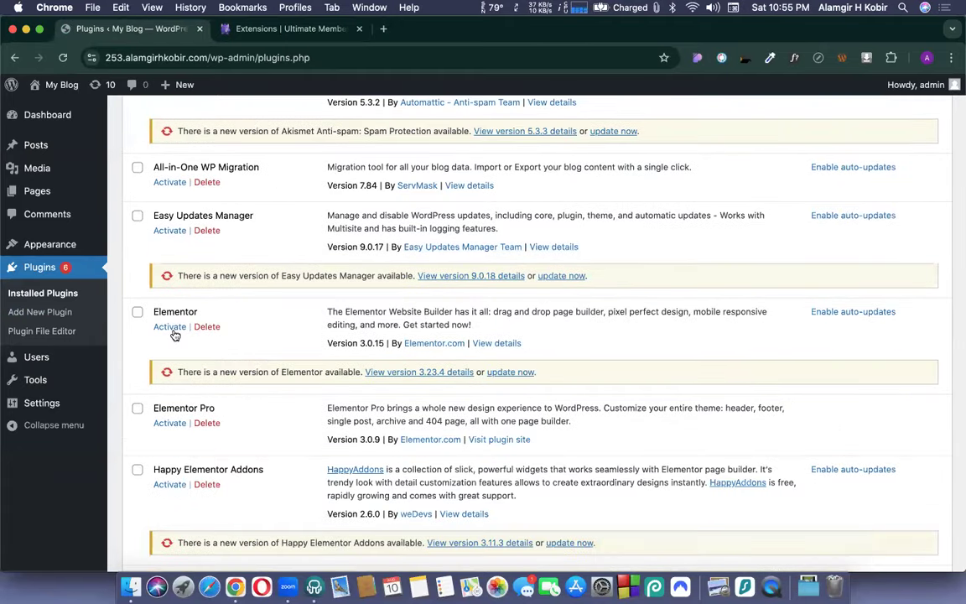
left_click(172, 329)
scroll(245, 338, "down", 1)
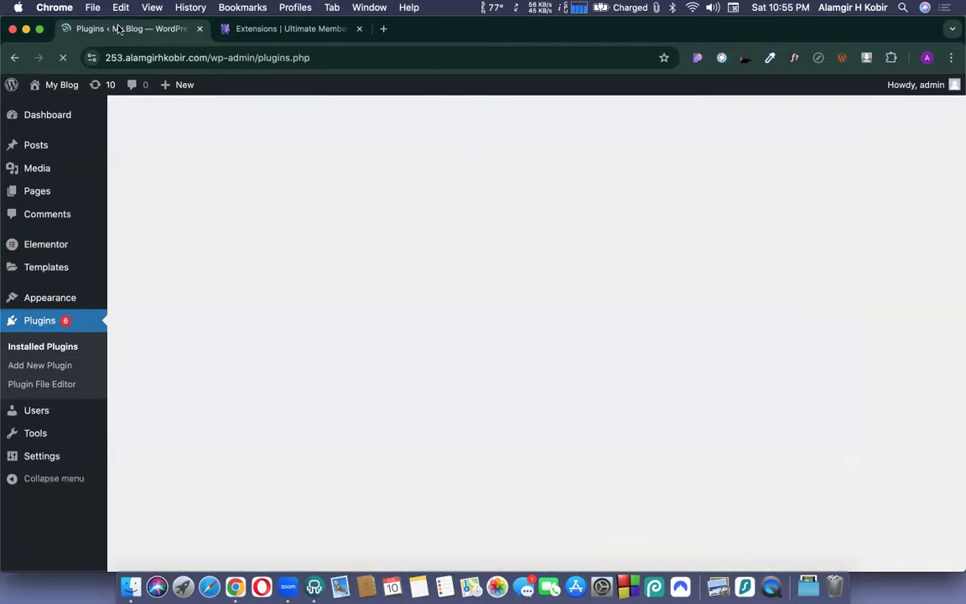
scroll(168, 352, "down", 5)
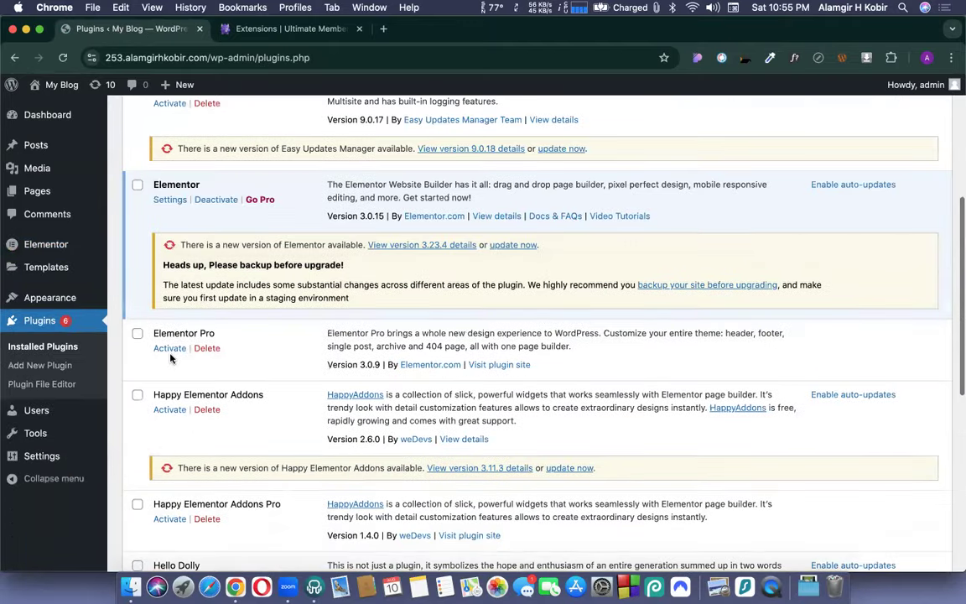
left_click(170, 348)
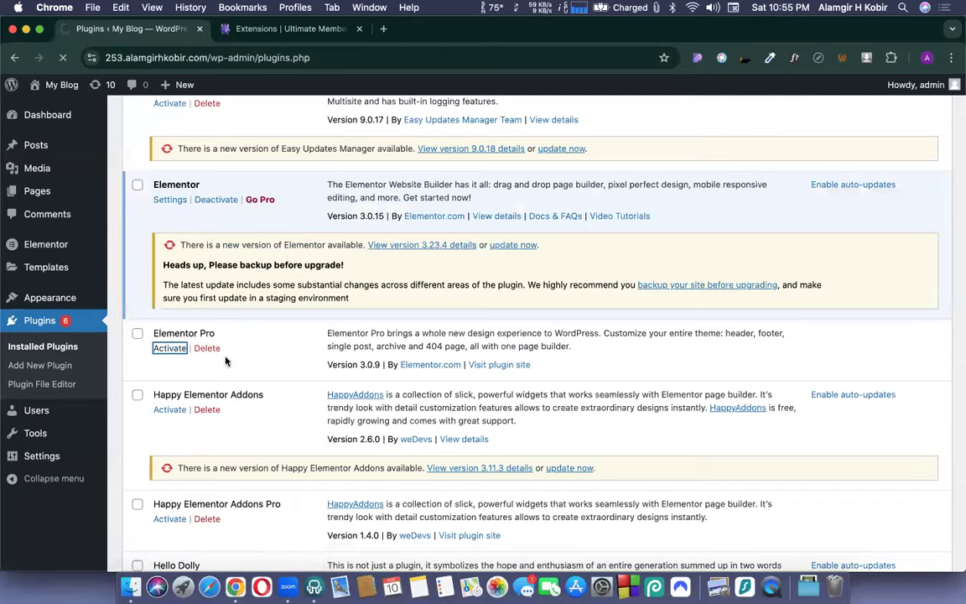
scroll(223, 356, "down", 10)
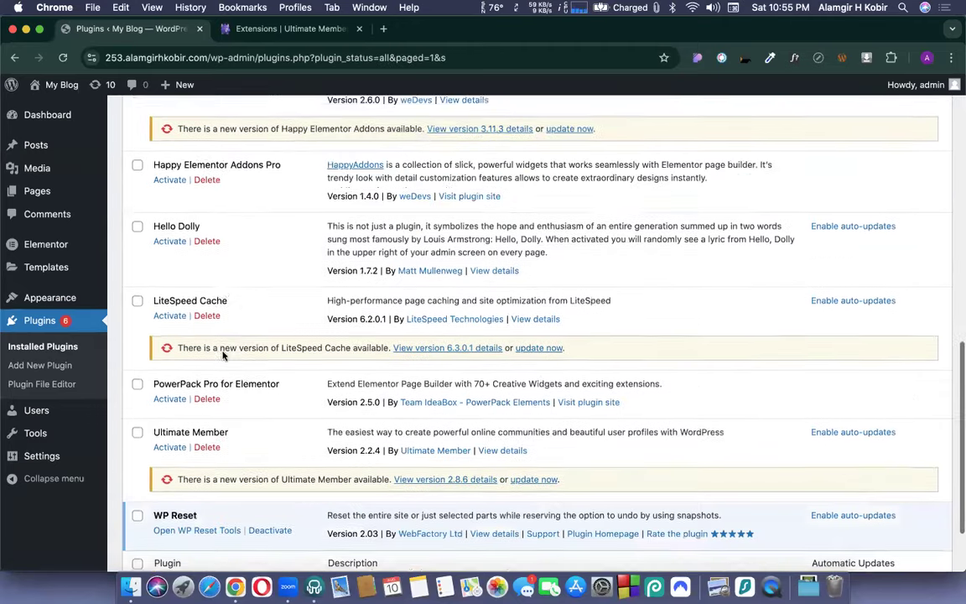
left_click(169, 354)
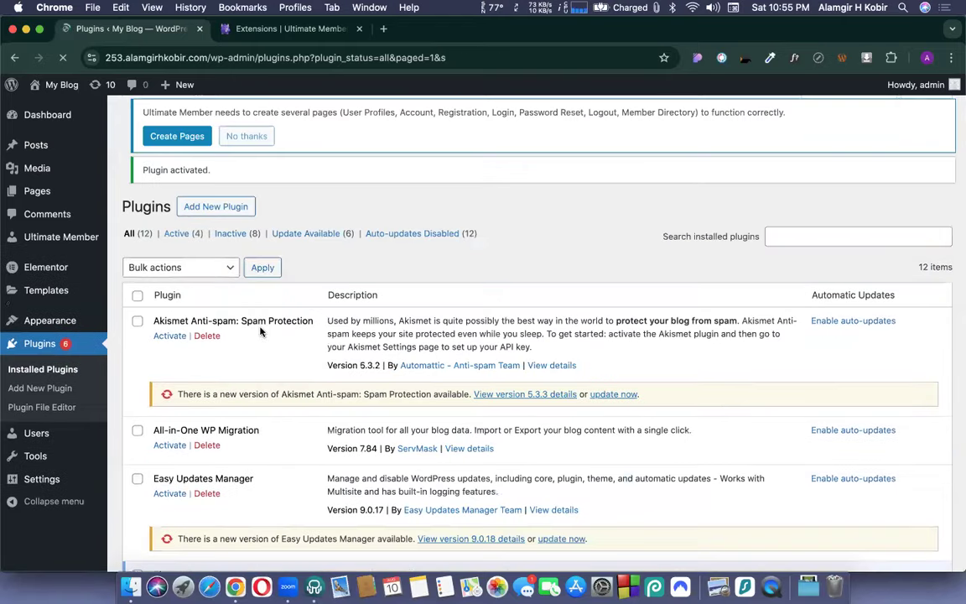
scroll(511, 218, "down", 1)
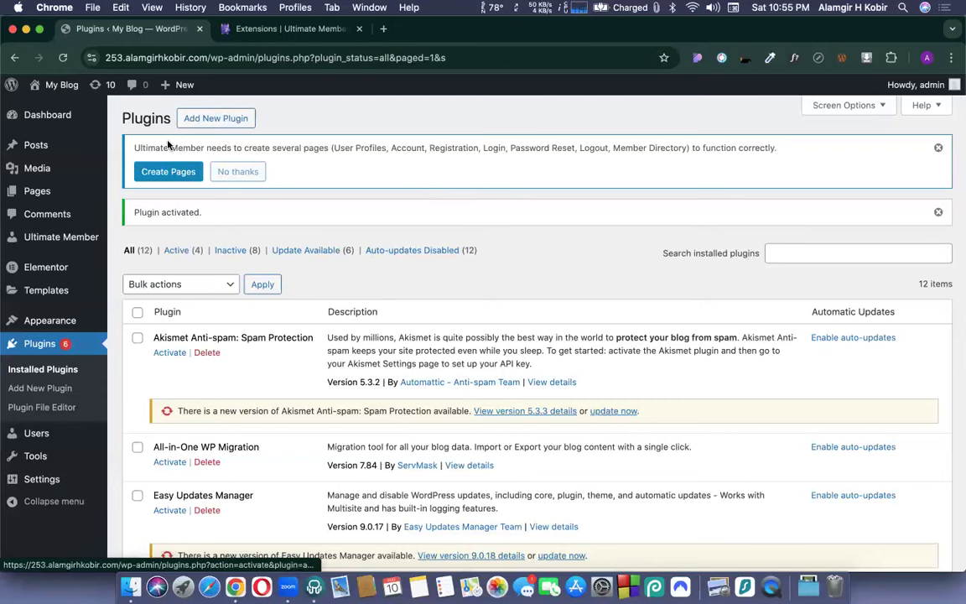
Step: Read the required-pages notice and use Create Pages to generate Ultimate Member's pages
left_click_drag(129, 149, 703, 147)
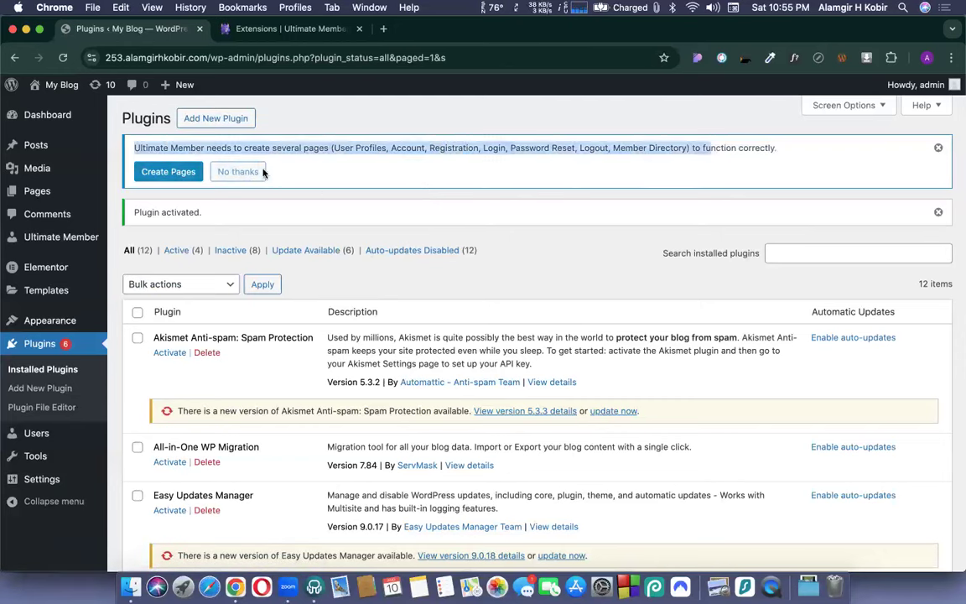
left_click(192, 141)
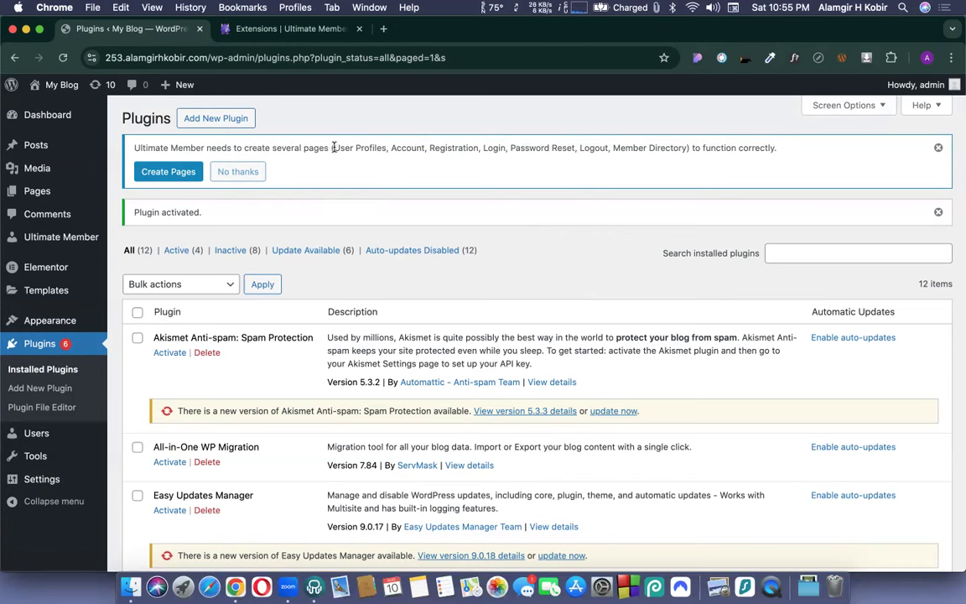
left_click_drag(333, 148, 686, 148)
left_click(733, 148)
left_click(158, 174)
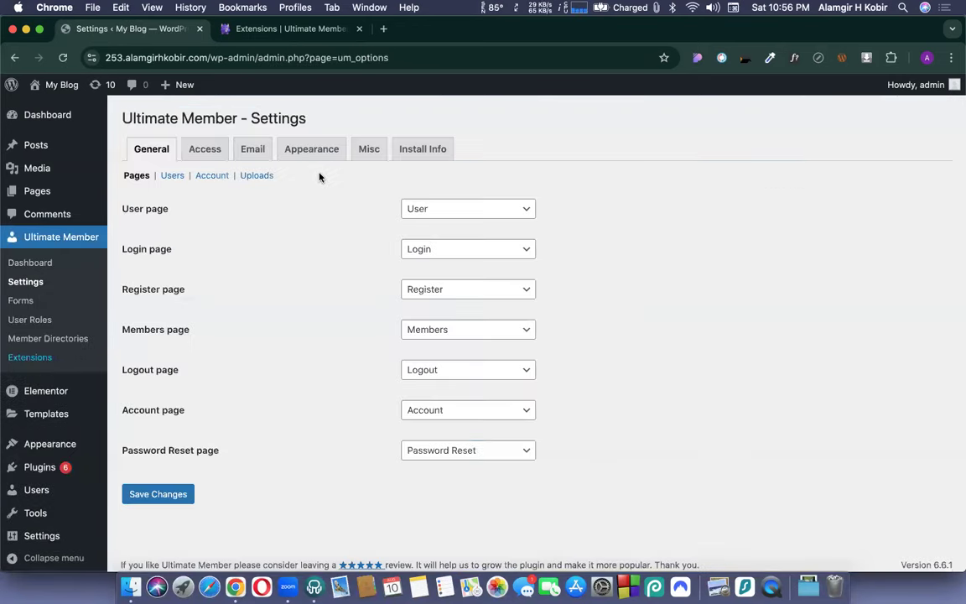
Step: Check the Ultimate Member page assignments, keeping Login as the Login page
left_click_drag(117, 209, 176, 214)
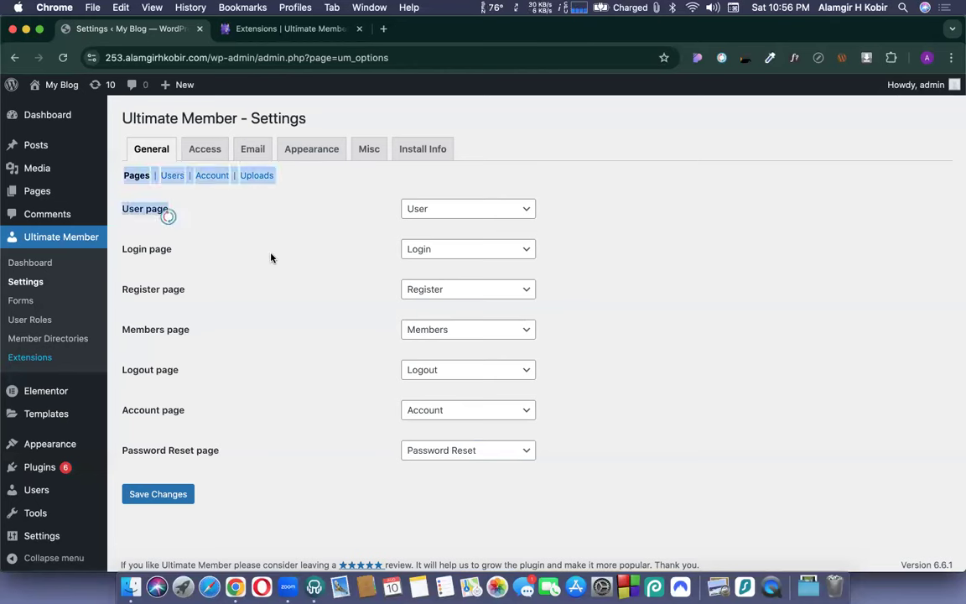
left_click(132, 238)
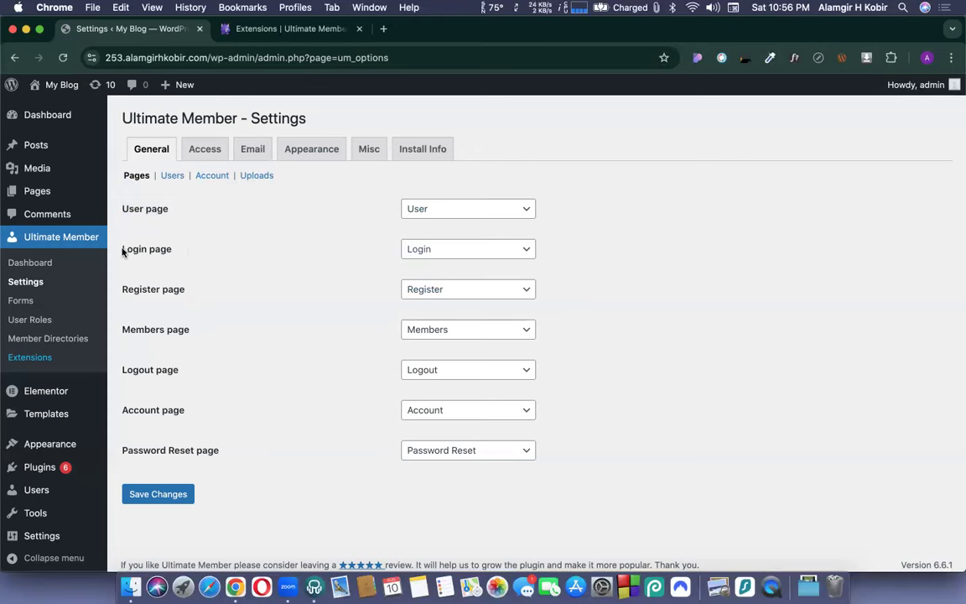
left_click_drag(120, 251, 183, 248)
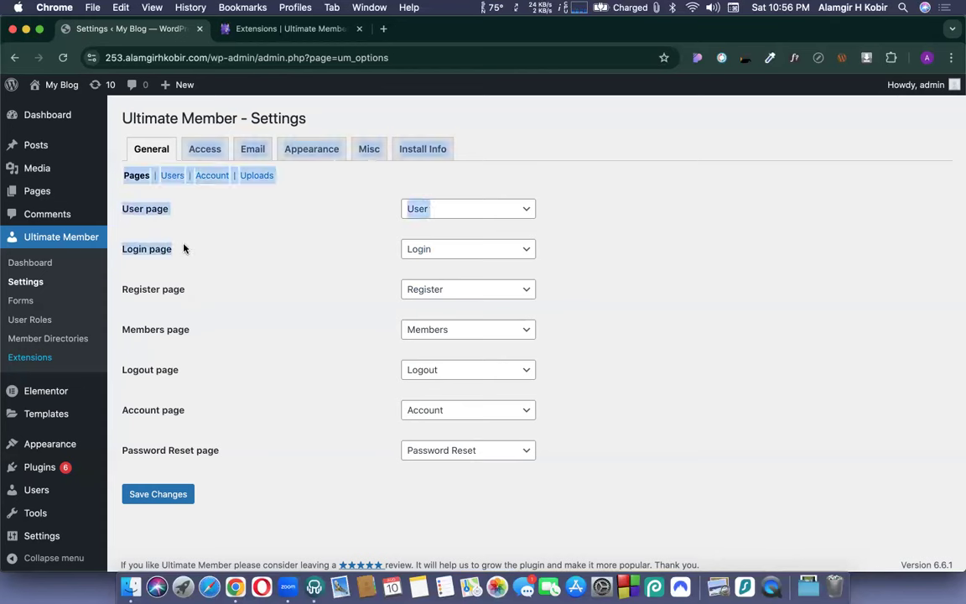
left_click(132, 239)
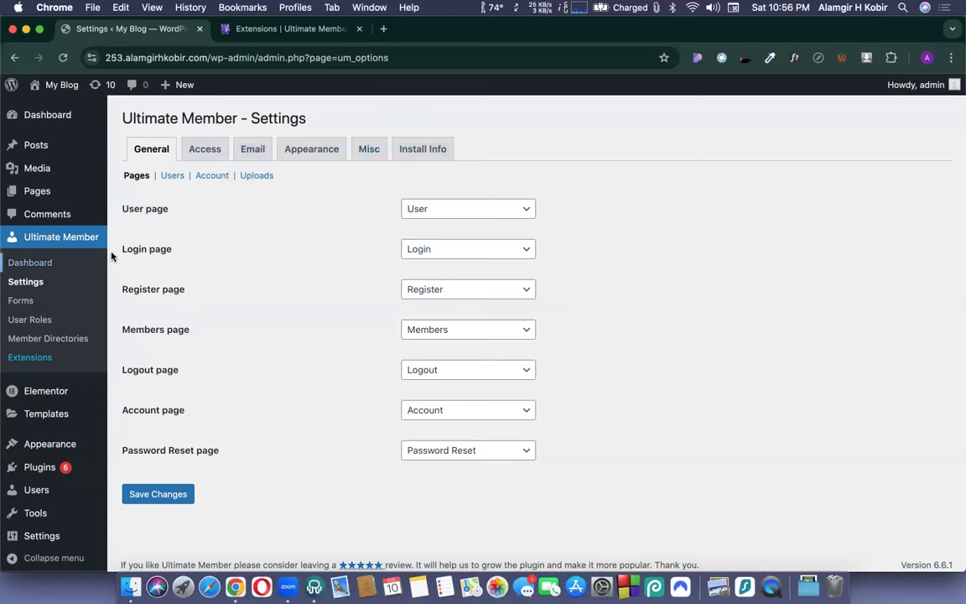
left_click(418, 254)
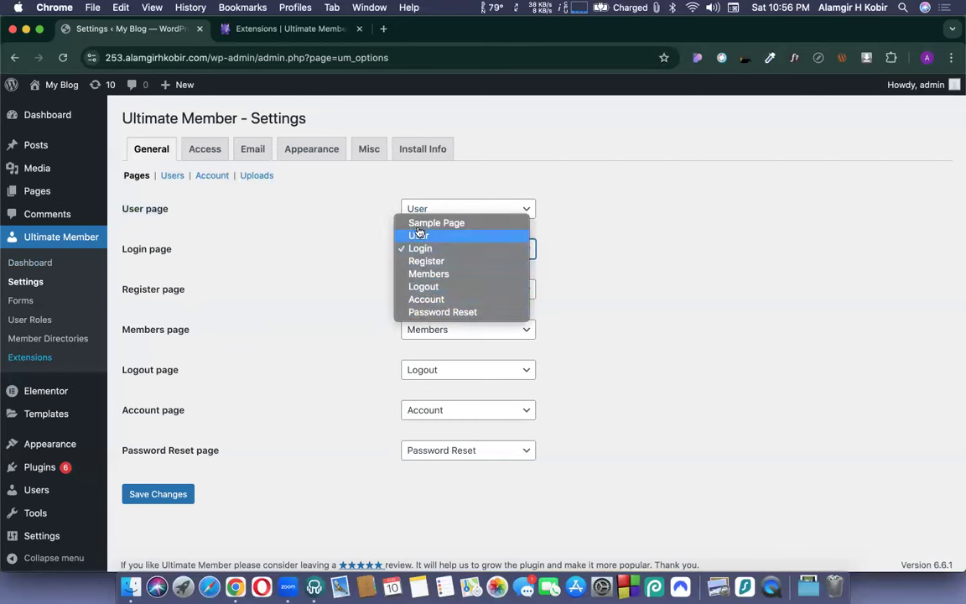
left_click(308, 232)
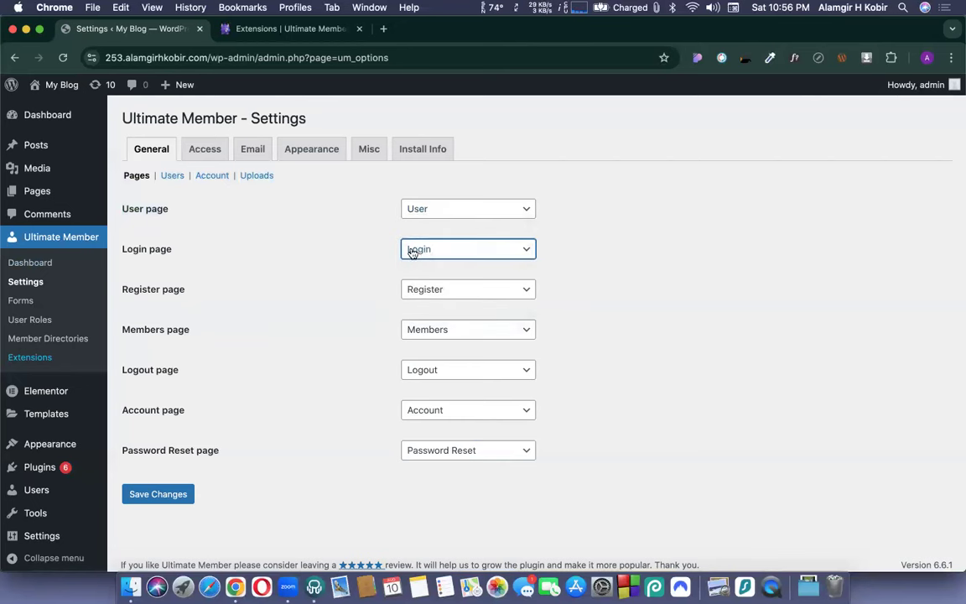
Step: Save the Ultimate Member page settings and go to the Pages list
scroll(193, 436, "down", 1)
left_click(142, 493)
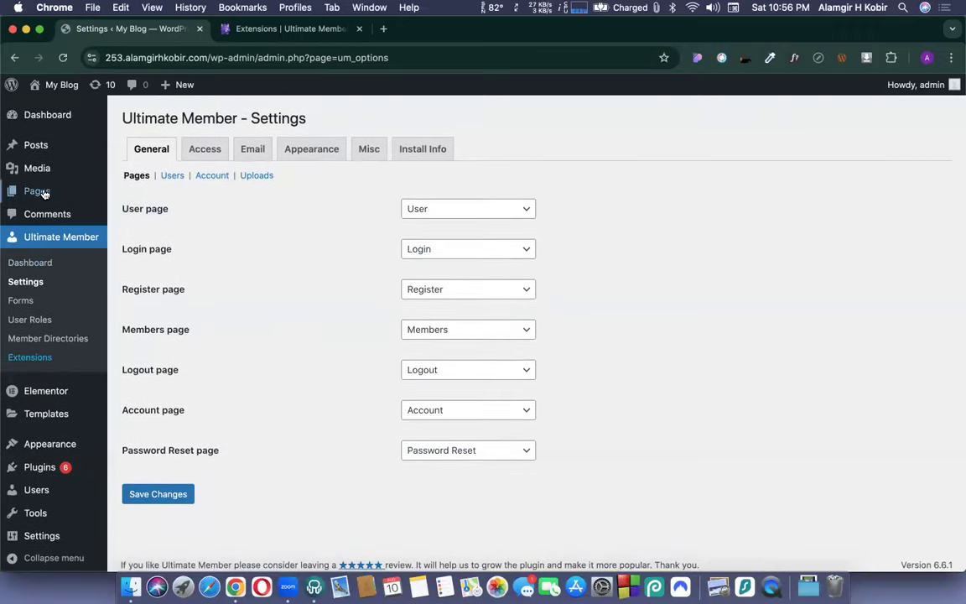
left_click(100, 84)
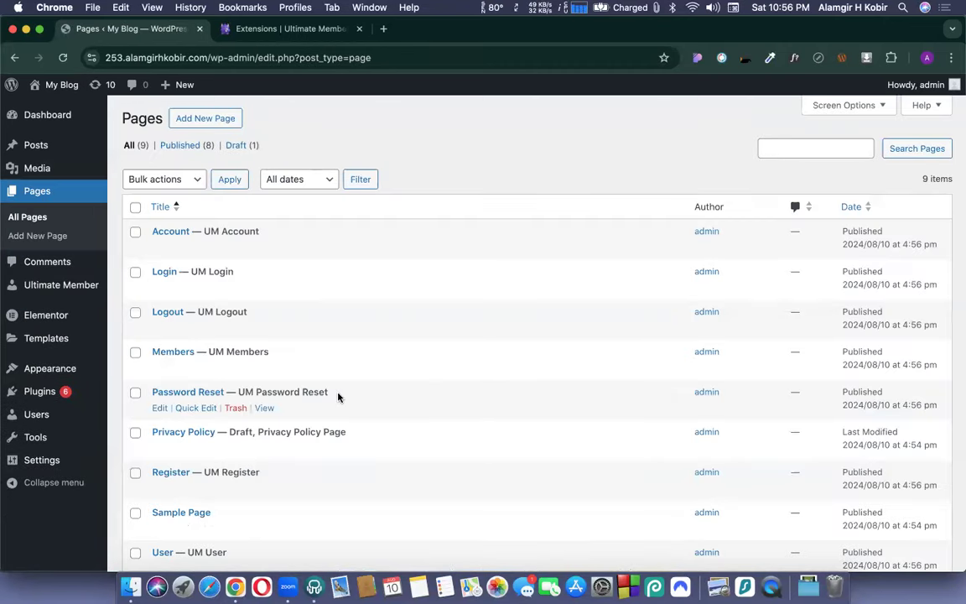
Step: Review the nine-page list, noting the UM labels on Login, Logout and Members
scroll(319, 377, "down", 2)
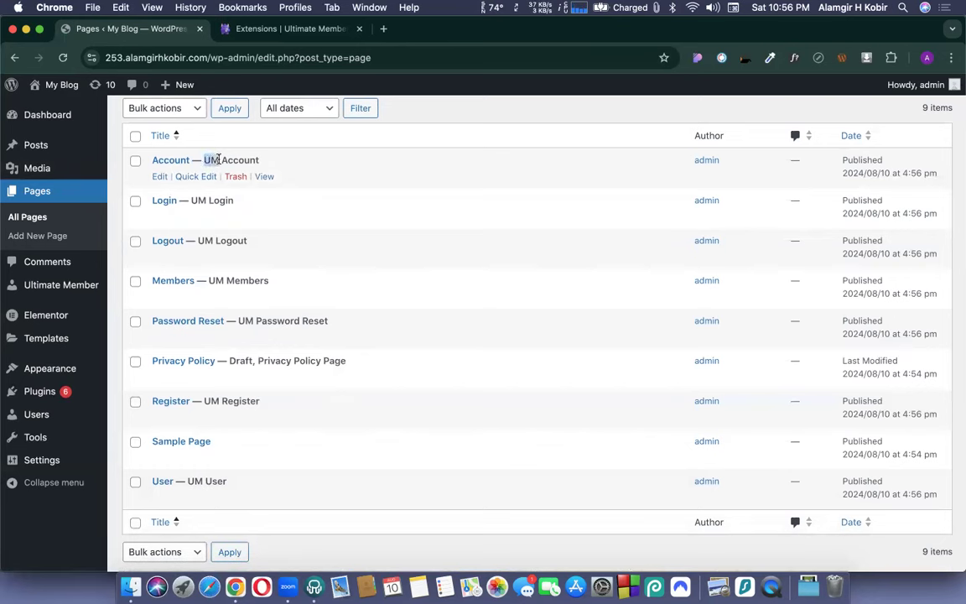
double_click(197, 199)
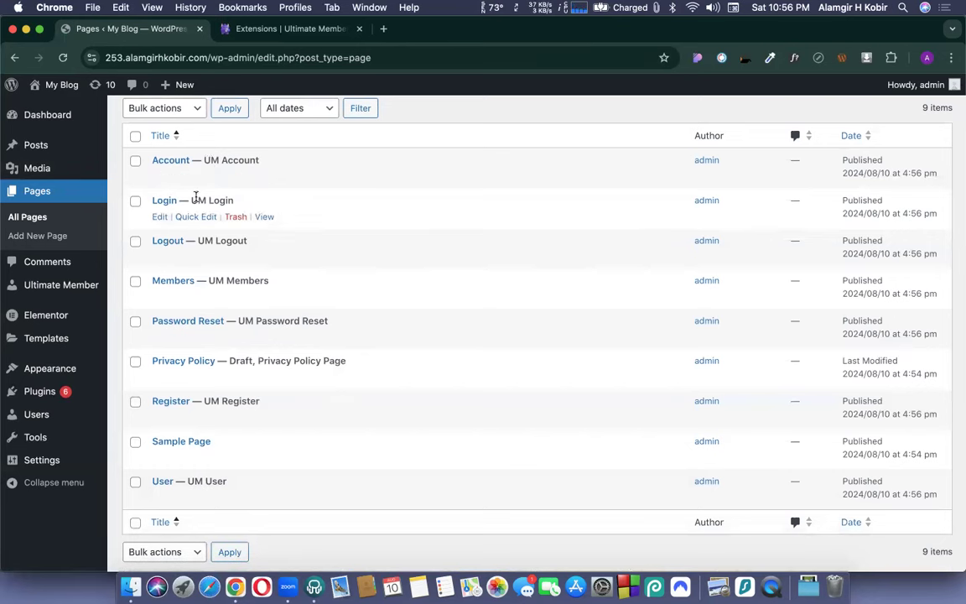
double_click(206, 240)
double_click(215, 280)
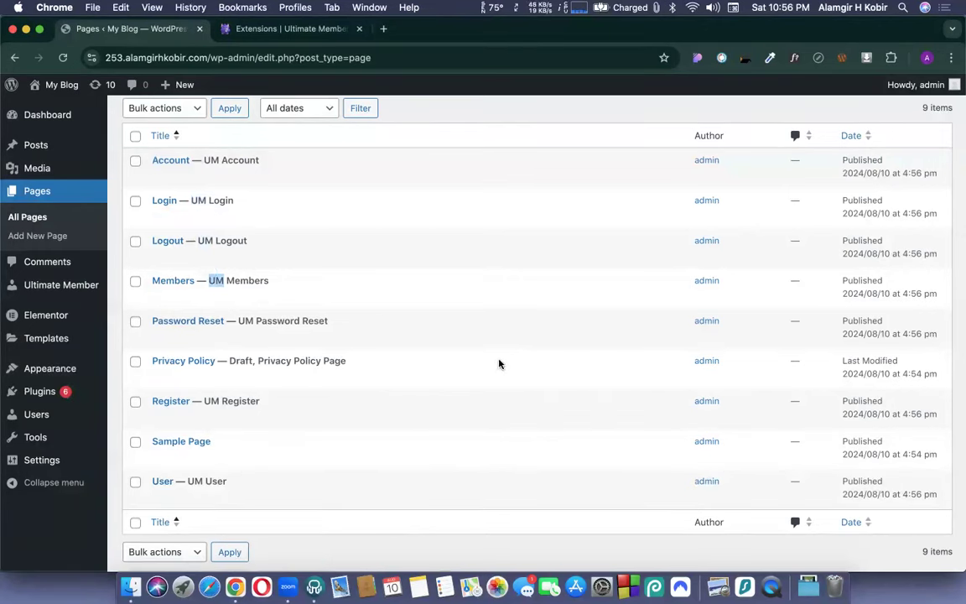
scroll(593, 338, "up", 2)
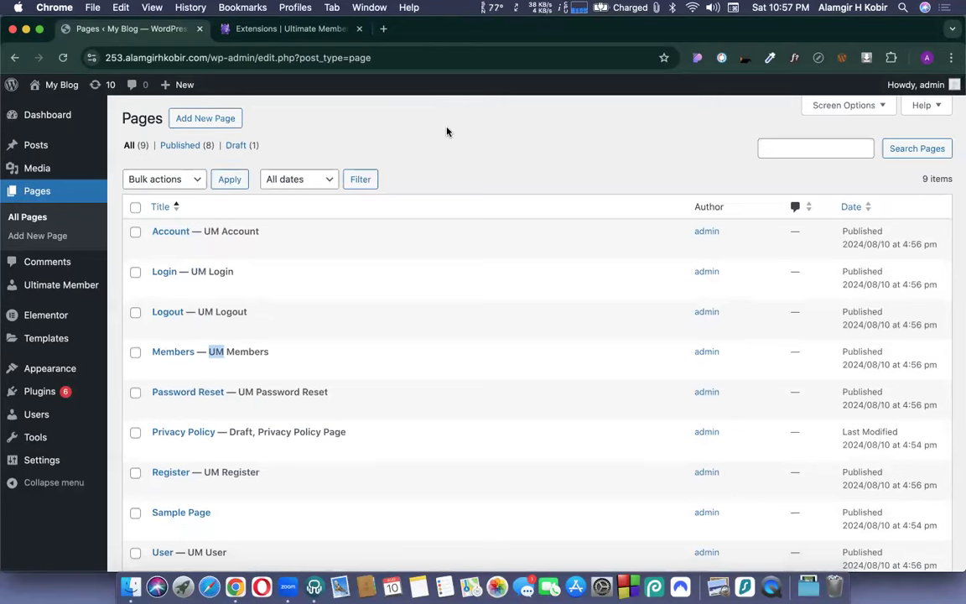
left_click(466, 105)
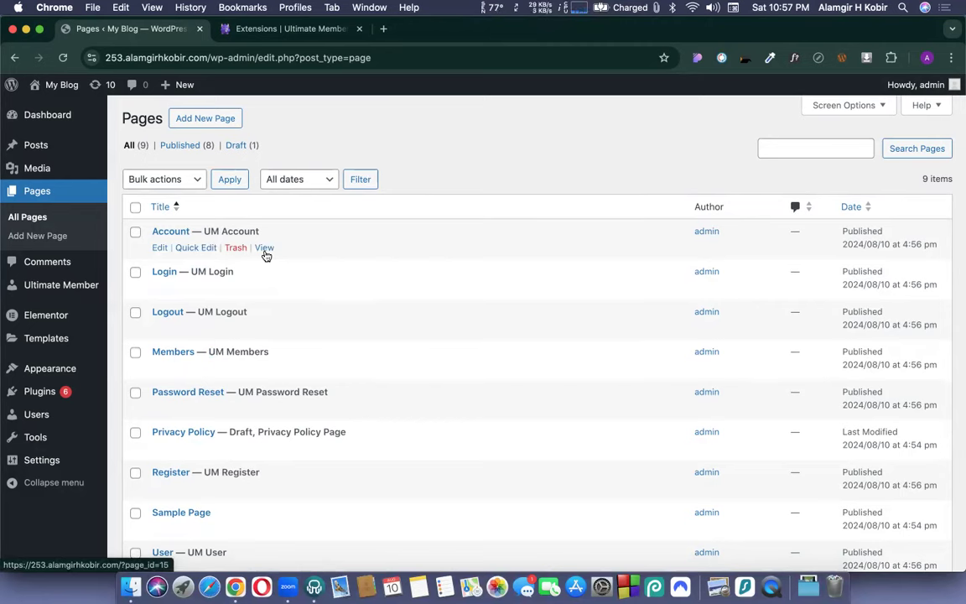
Step: Preview the Account page on the live site in a new tab, then close it
left_click(264, 248, "super")
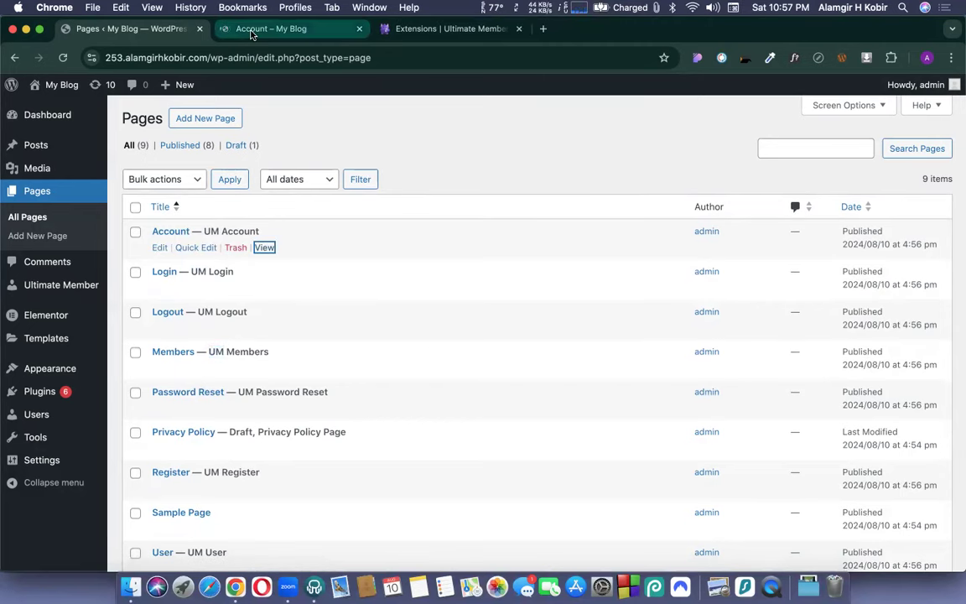
left_click(250, 31)
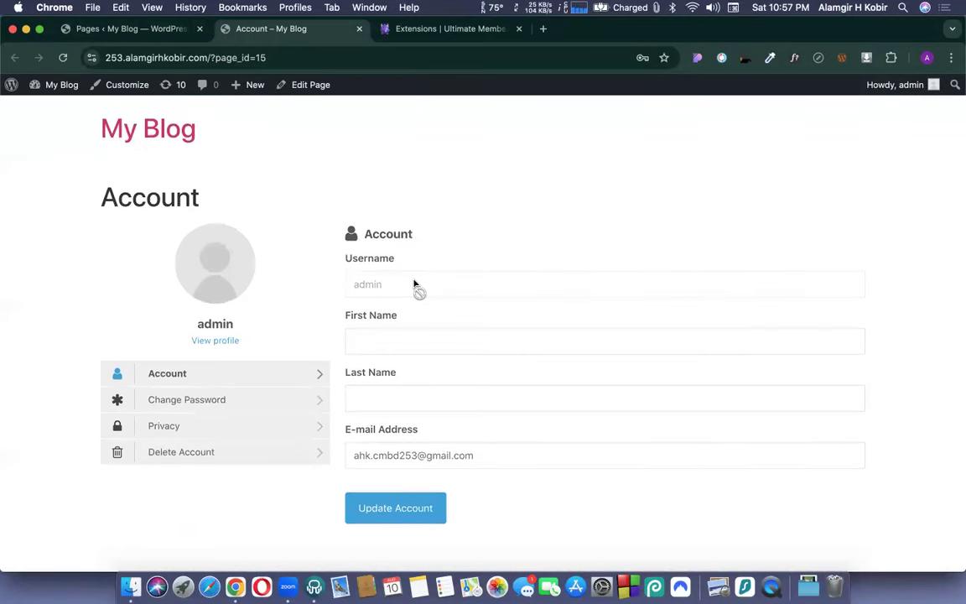
left_click(359, 29)
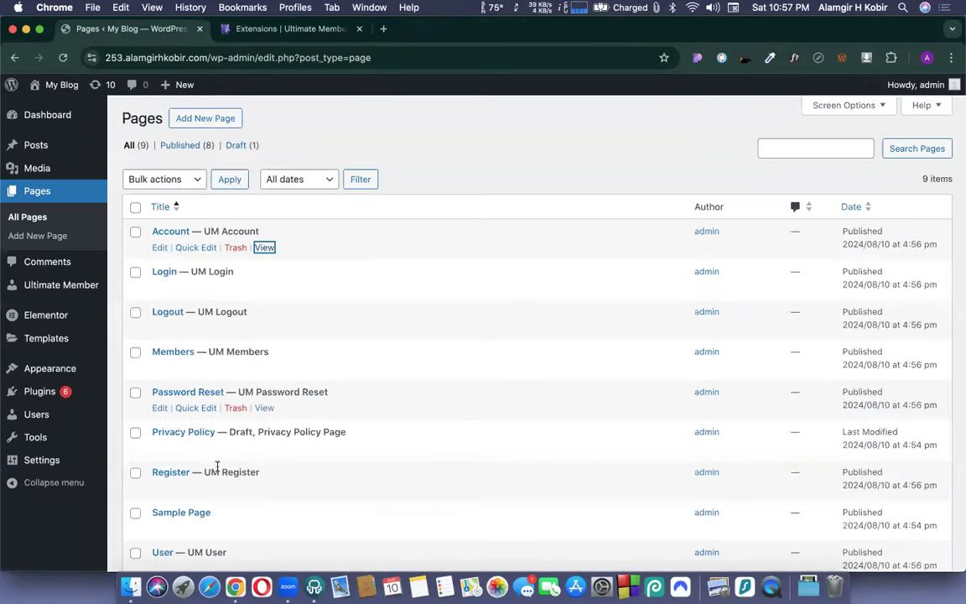
scroll(216, 461, "down", 3)
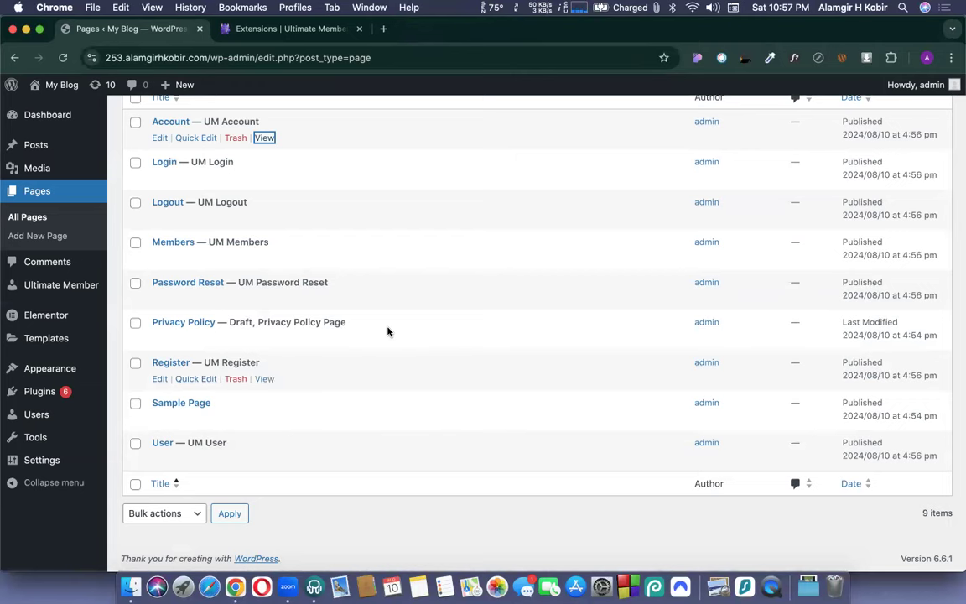
scroll(388, 327, "up", 3)
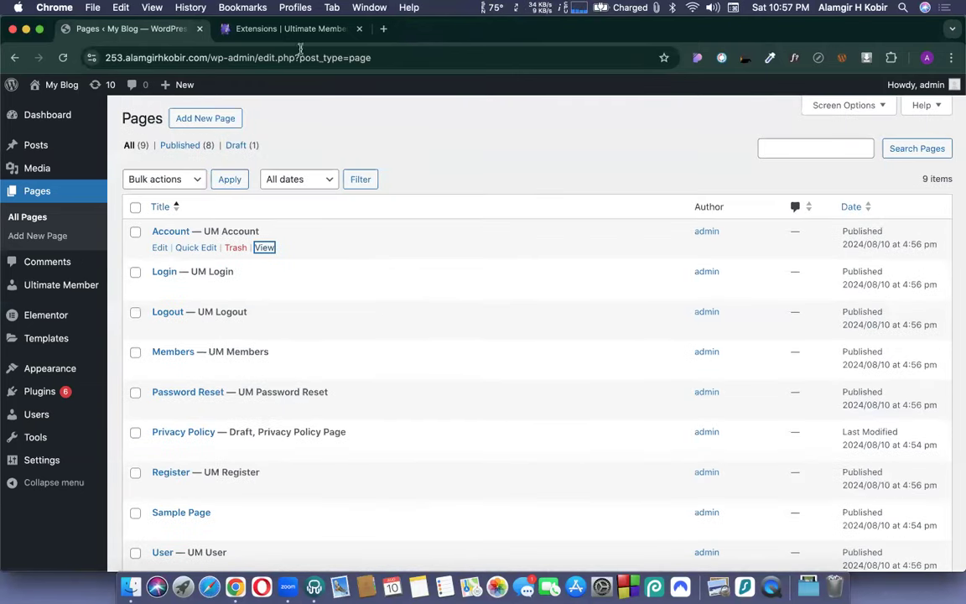
Step: Open the Login page on the live site in a new tab and view it
left_click(264, 289, "super")
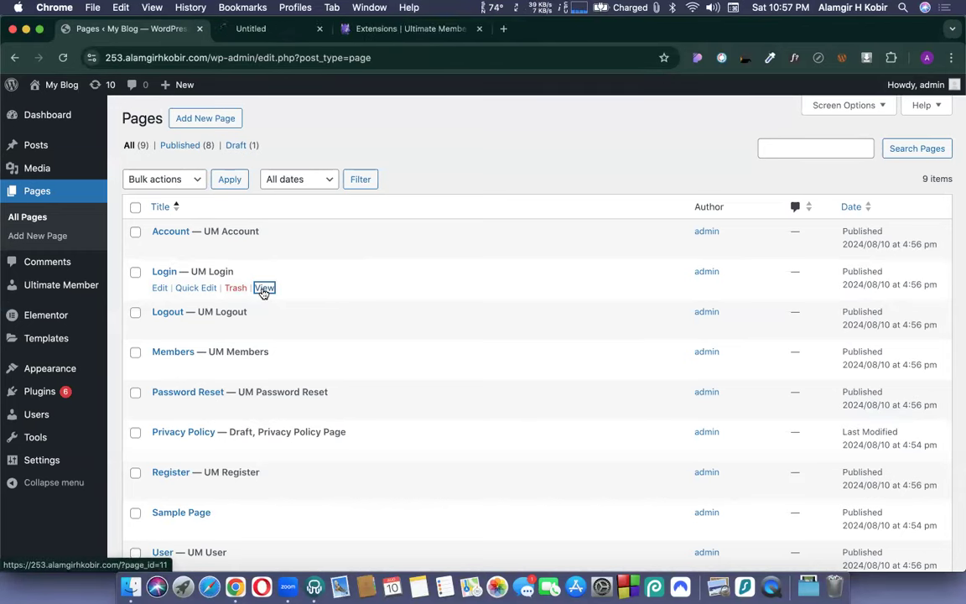
left_click(263, 31)
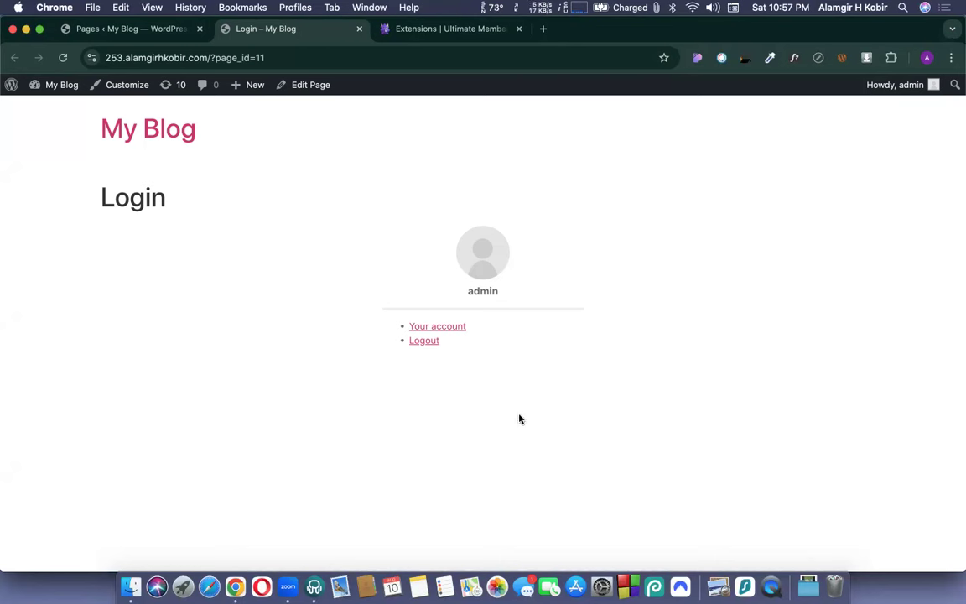
mouse_move(899, 86)
Step: Open the Logout page on the site, then reload the admin and log back in
left_click(132, 29)
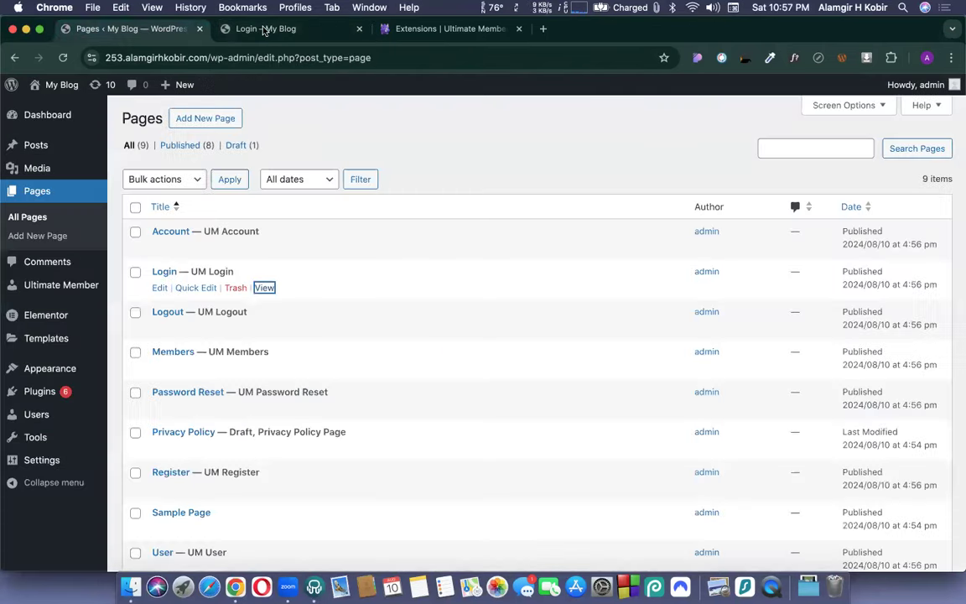
left_click(264, 332, "super")
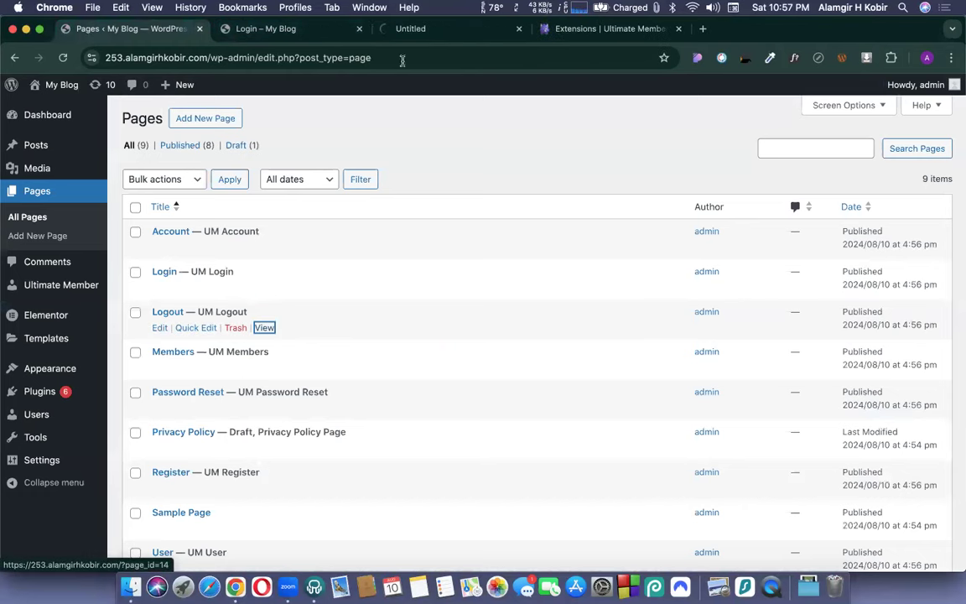
left_click(420, 29)
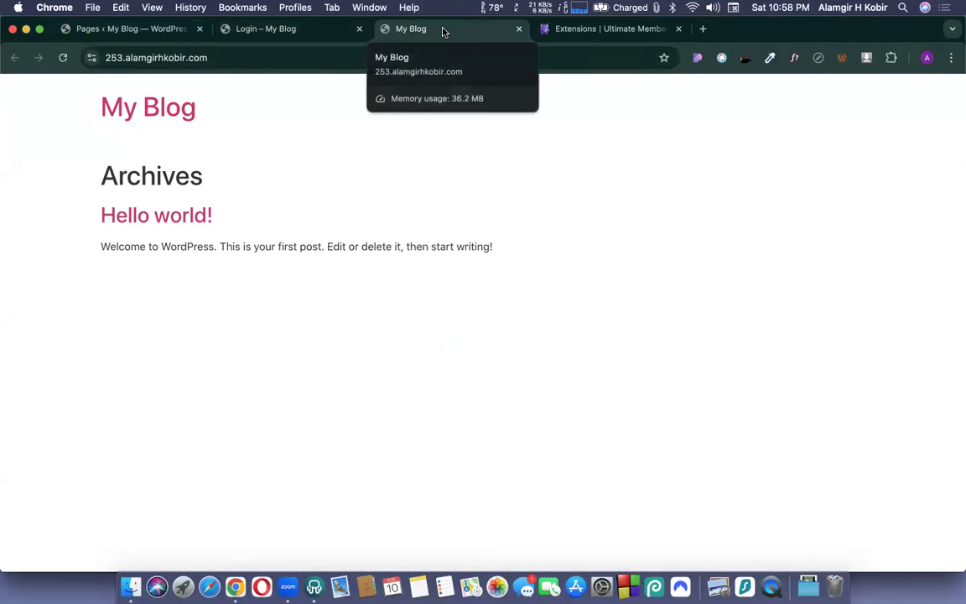
left_click(137, 29)
left_click(63, 57)
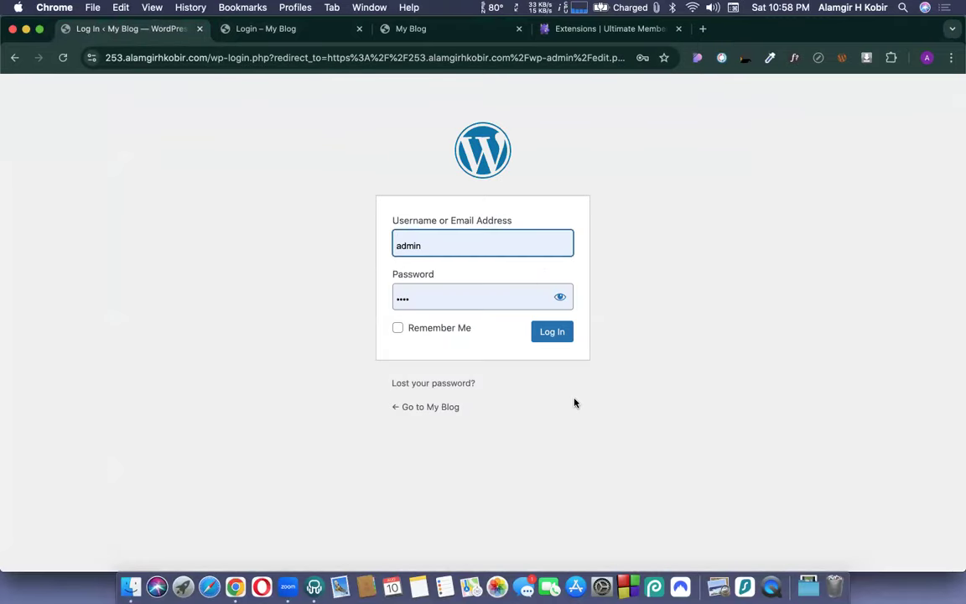
left_click(552, 335)
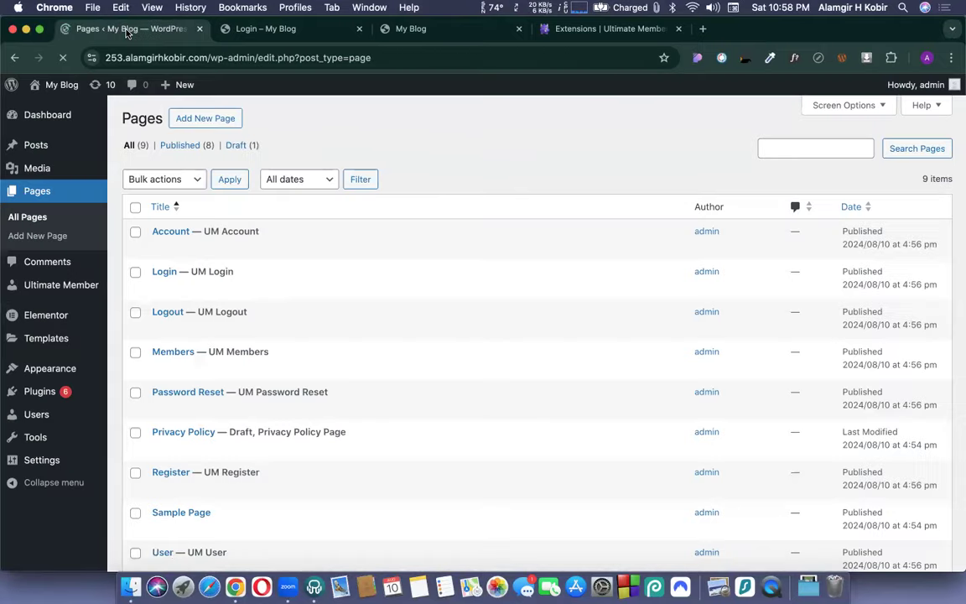
Step: Check that the Login page address uses ?page_id=11, then return to the Pages list
left_click(382, 30)
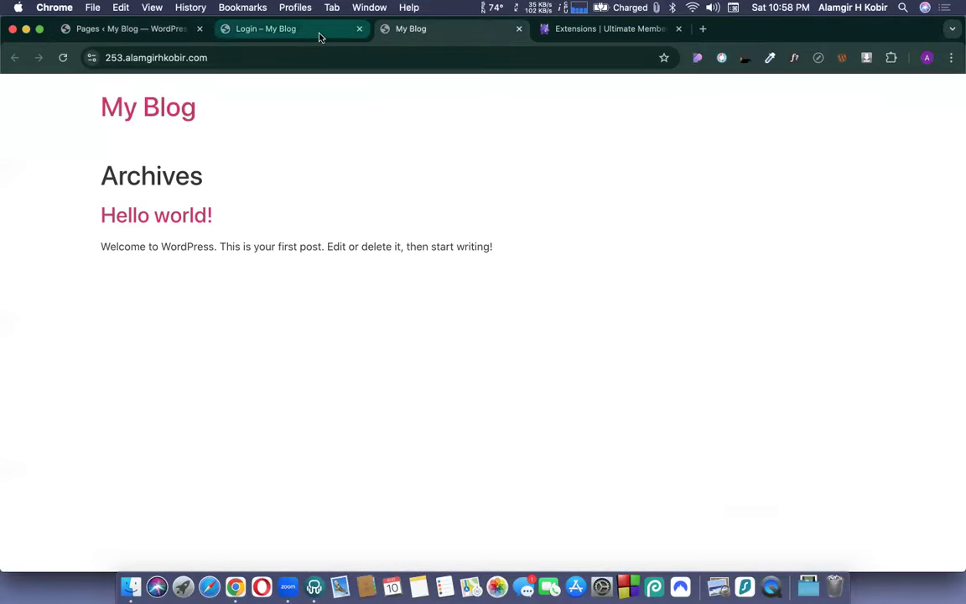
left_click(287, 29)
left_click_drag(211, 58, 332, 72)
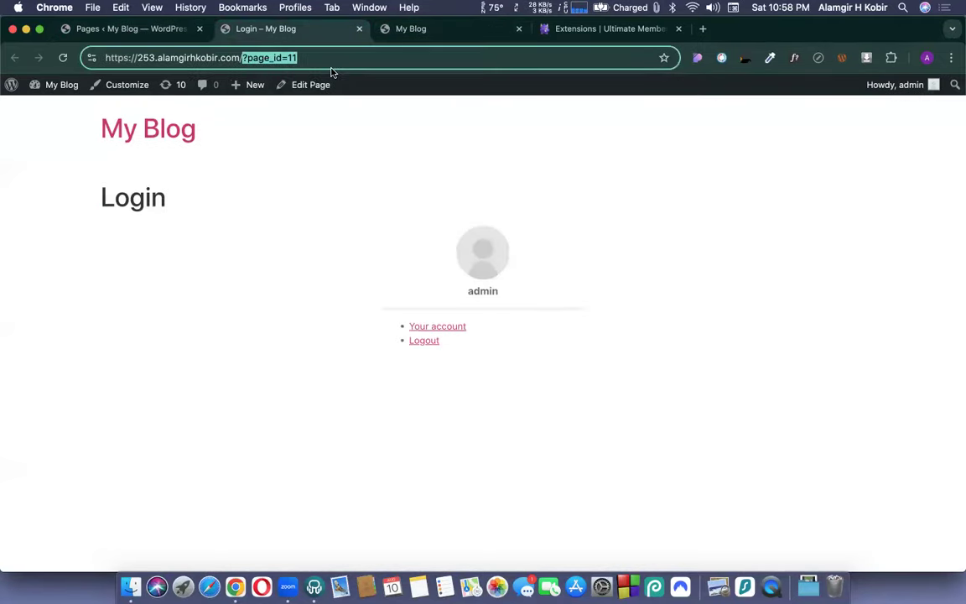
left_click(165, 32)
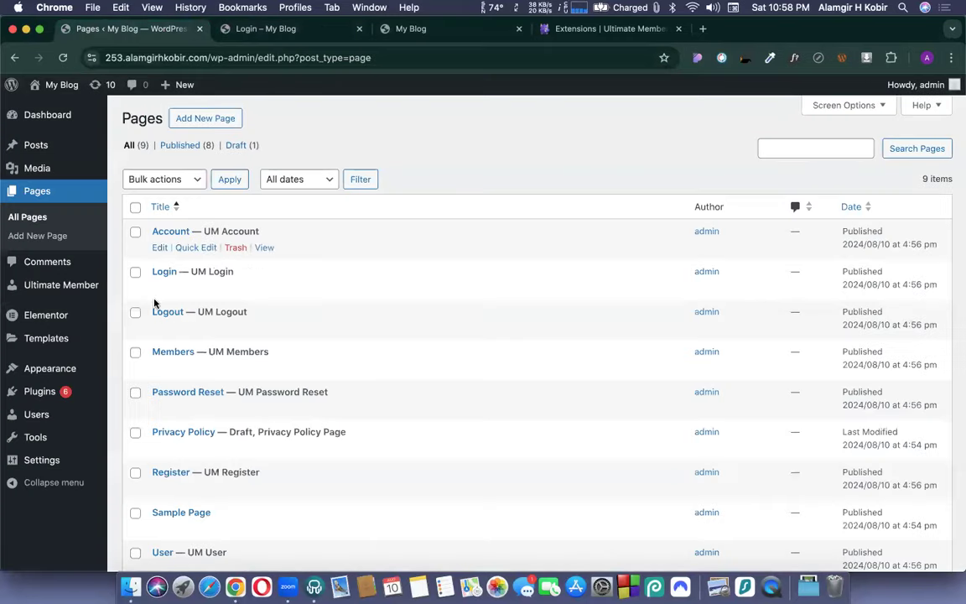
scroll(242, 312, "down", 3)
mouse_move(30, 461)
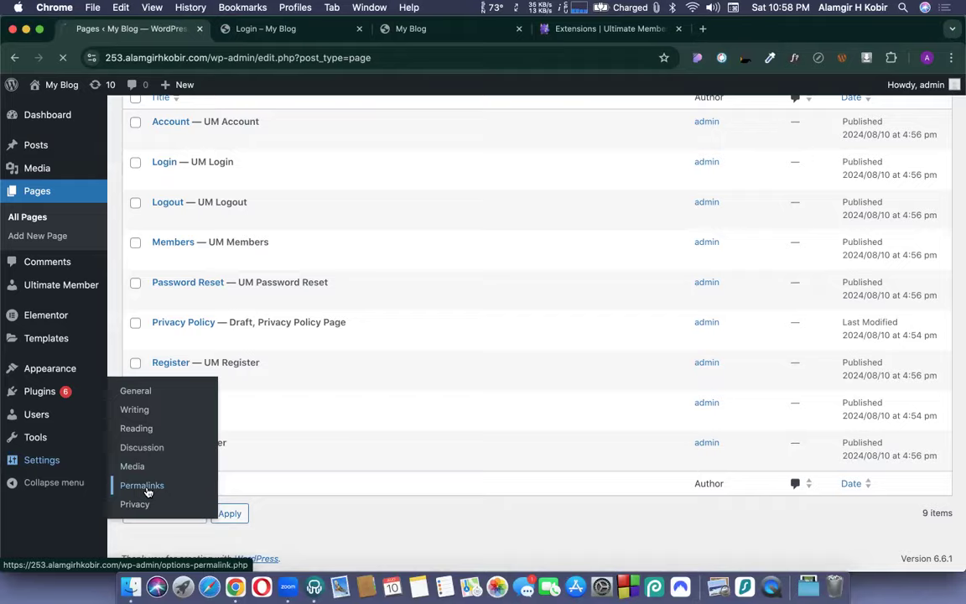
Step: Switch the permalink structure to Post name and save the change
scroll(317, 382, "down", 5)
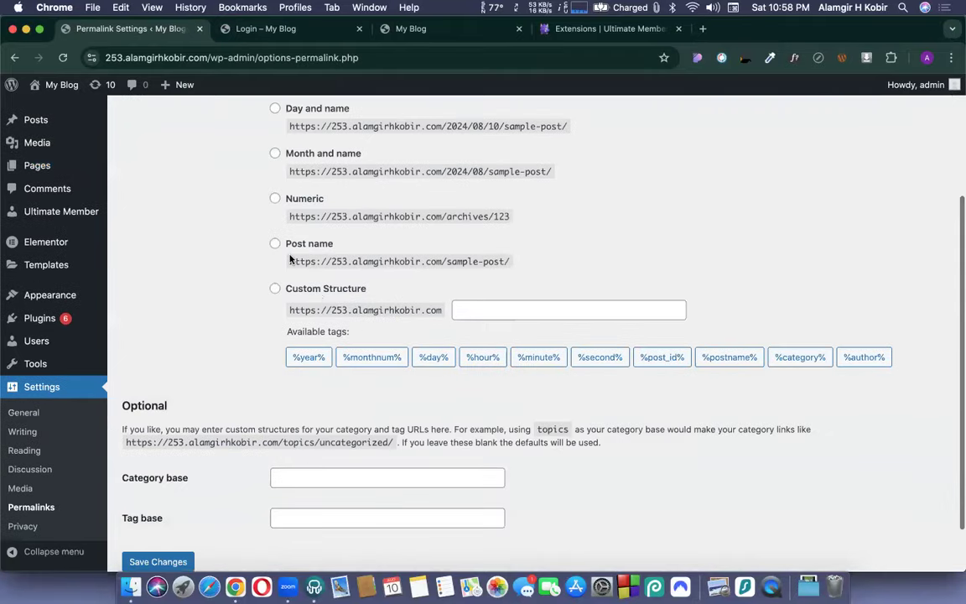
left_click(275, 244)
scroll(274, 247, "down", 1)
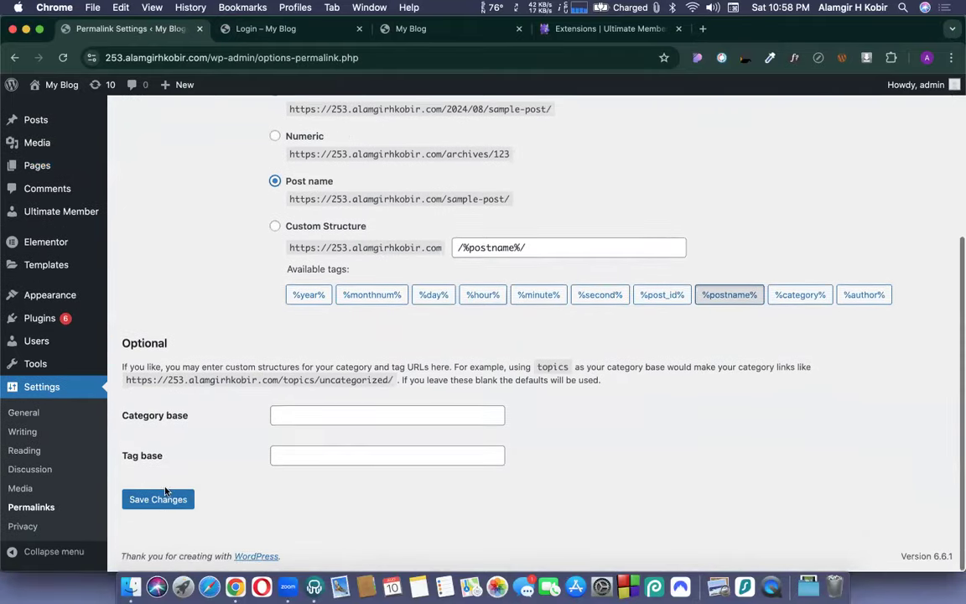
left_click(158, 501)
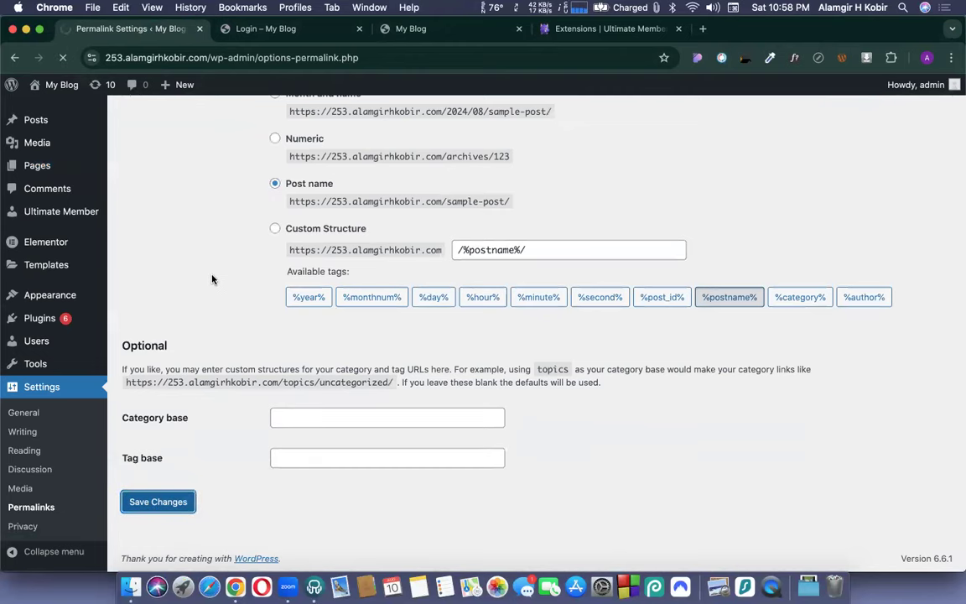
Step: Reload the Login page at /login/ to test it, then close the Login and My Blog tabs
left_click(252, 30)
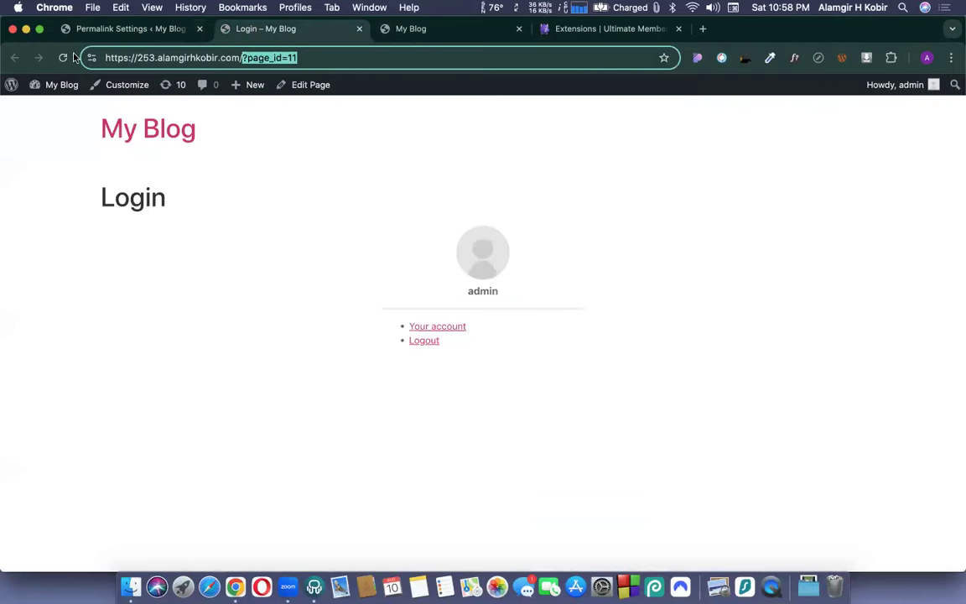
left_click(63, 57)
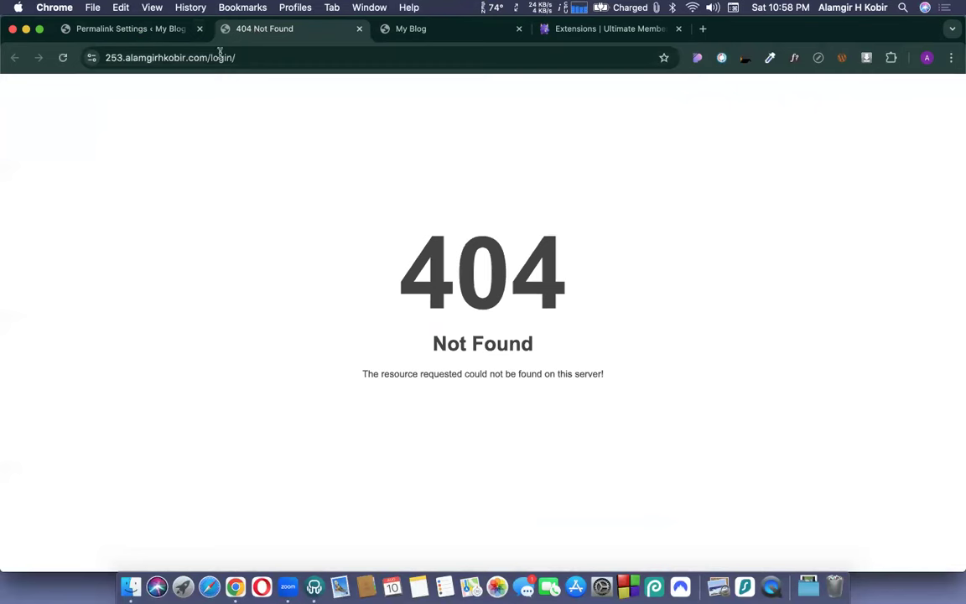
left_click(237, 58)
key("Return")
left_click(172, 30)
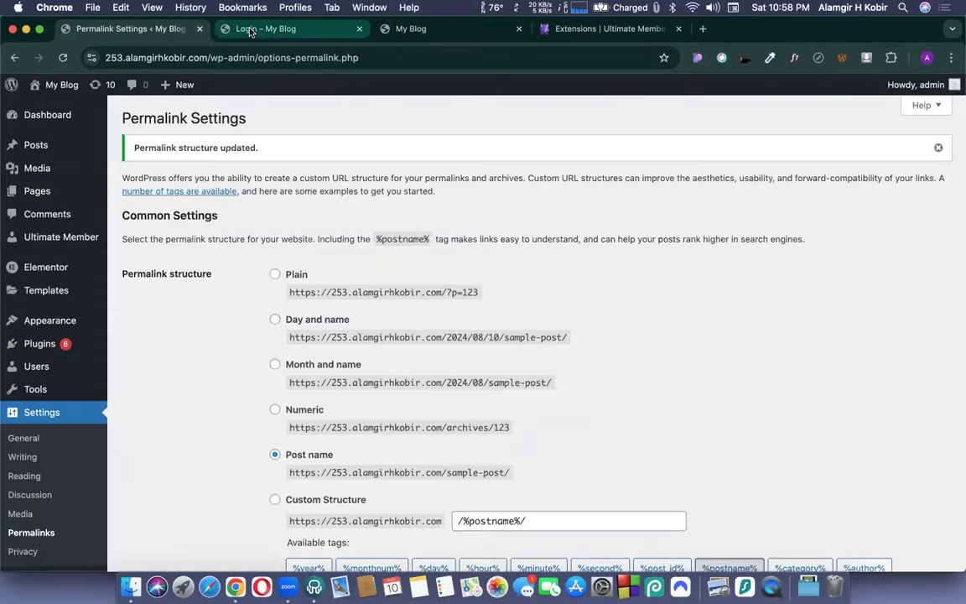
left_click(251, 30)
left_click(358, 30)
left_click(358, 29)
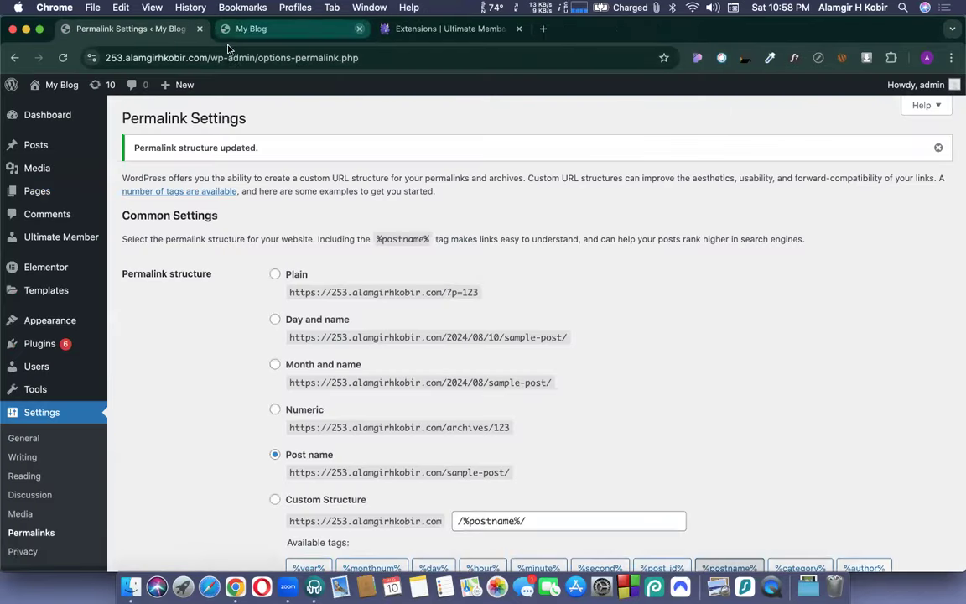
scroll(205, 358, "down", 5)
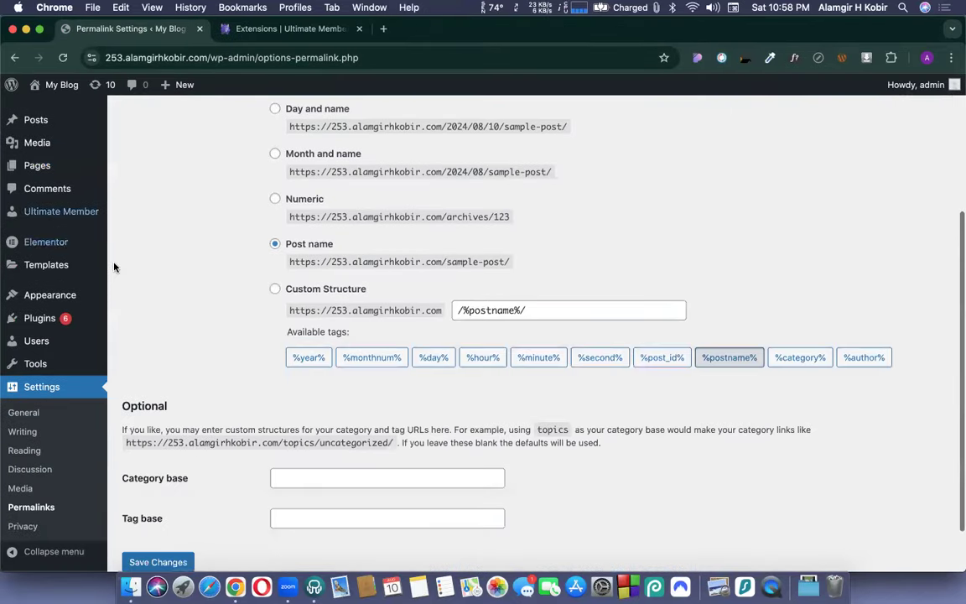
Step: Bring up the admin Pages list
left_click(41, 165)
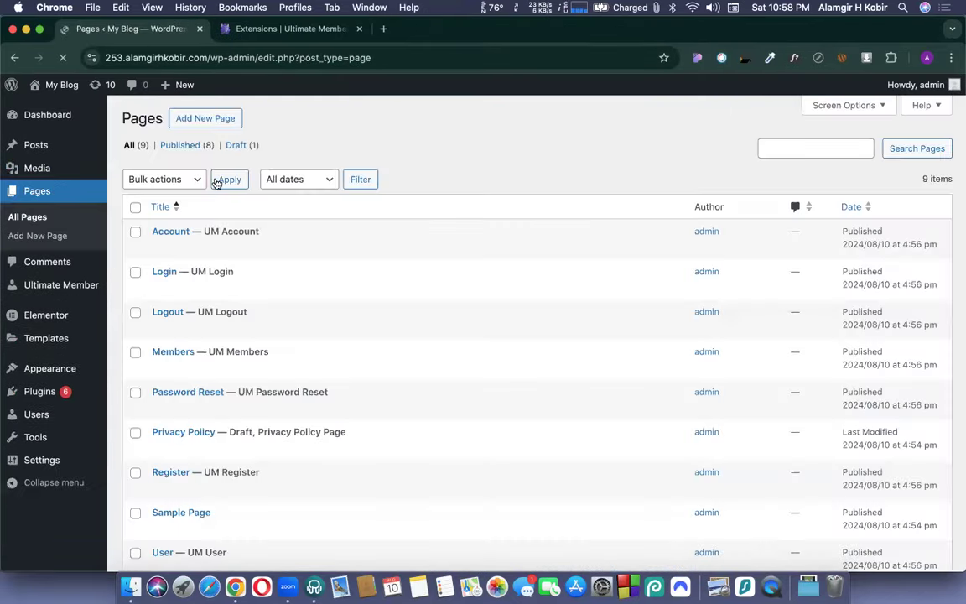
scroll(264, 258, "down", 3)
scroll(264, 259, "up", 3)
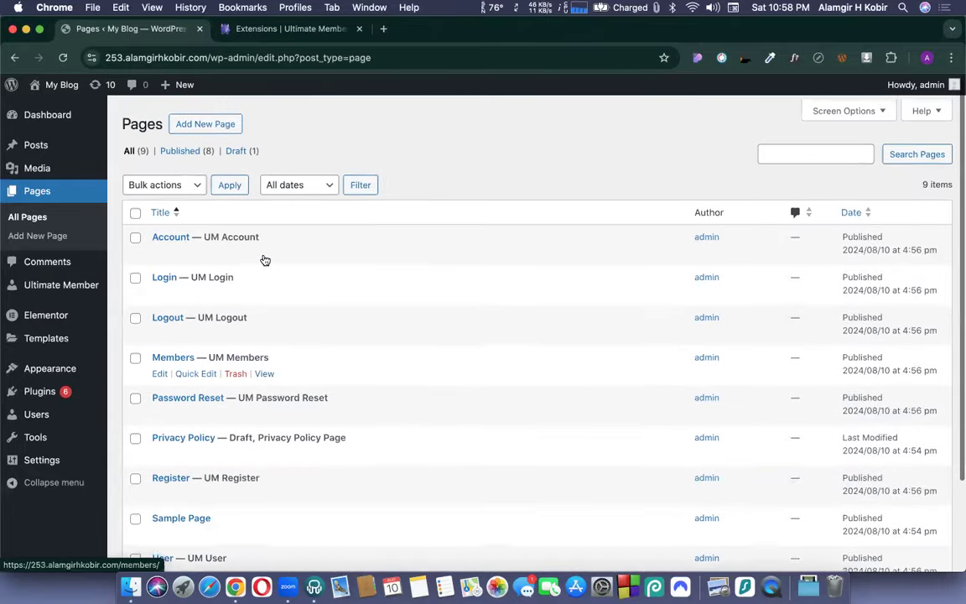
Step: Open the live site's front page in a new tab, then return to the Pages list
mouse_move(52, 85)
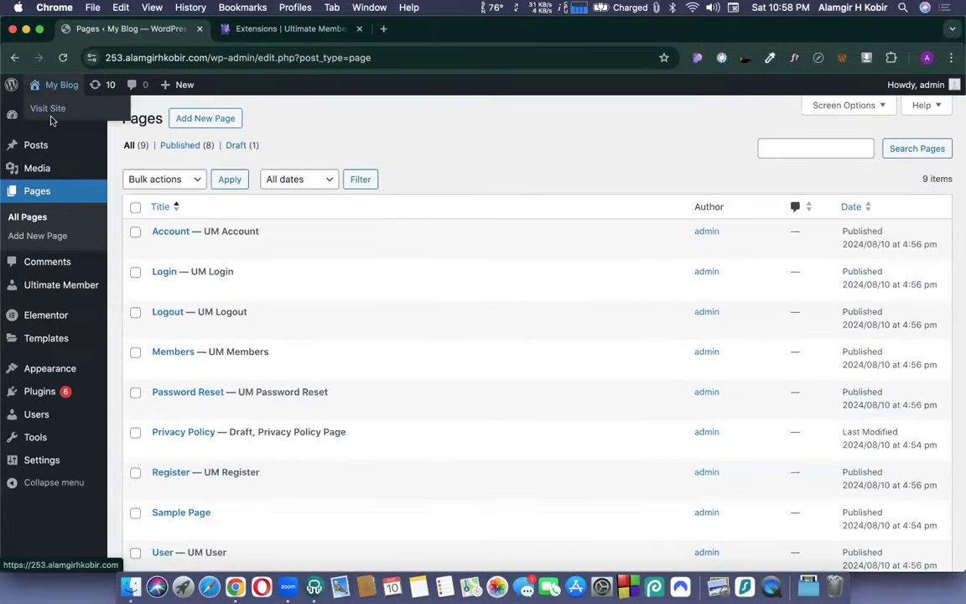
left_click(47, 109, "super")
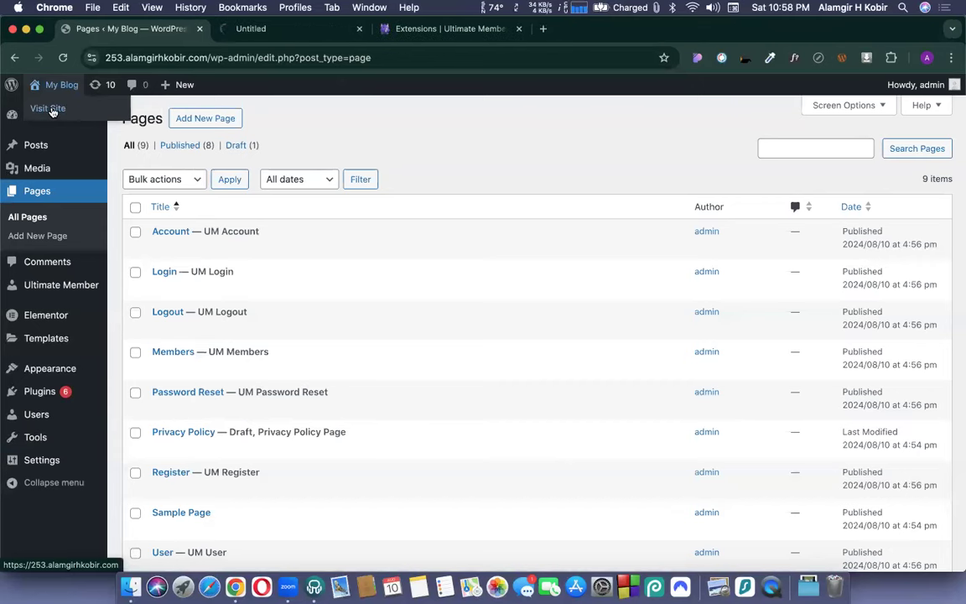
left_click(268, 29)
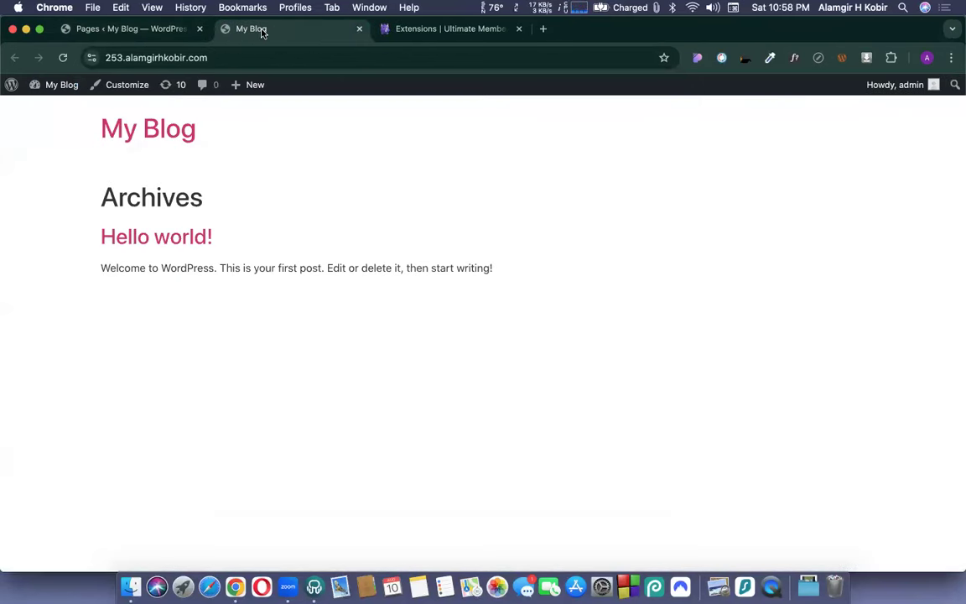
left_click(180, 28)
mouse_move(40, 317)
mouse_move(55, 340)
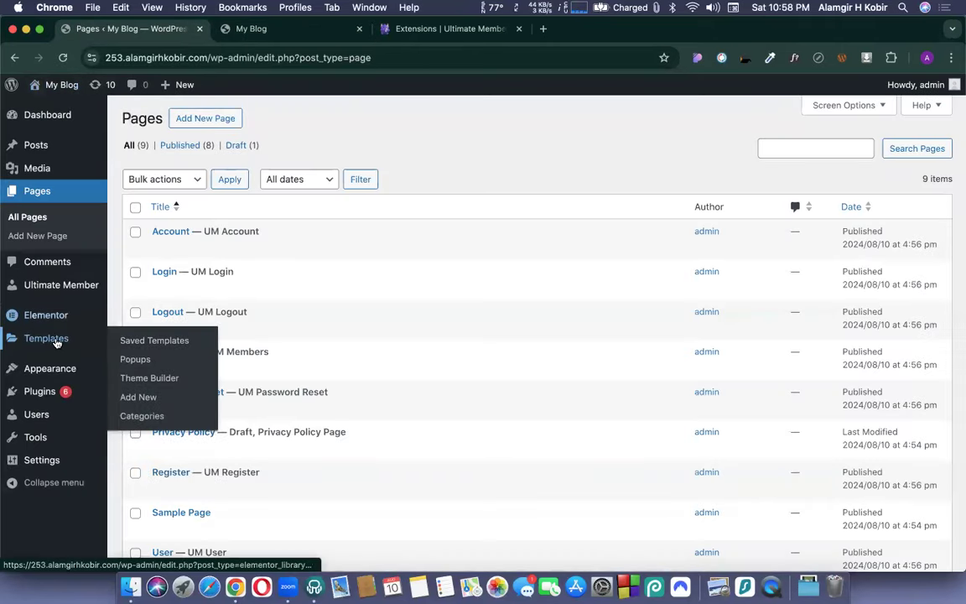
Step: Create a Header-type Elementor template named 'main header'
left_click(135, 397)
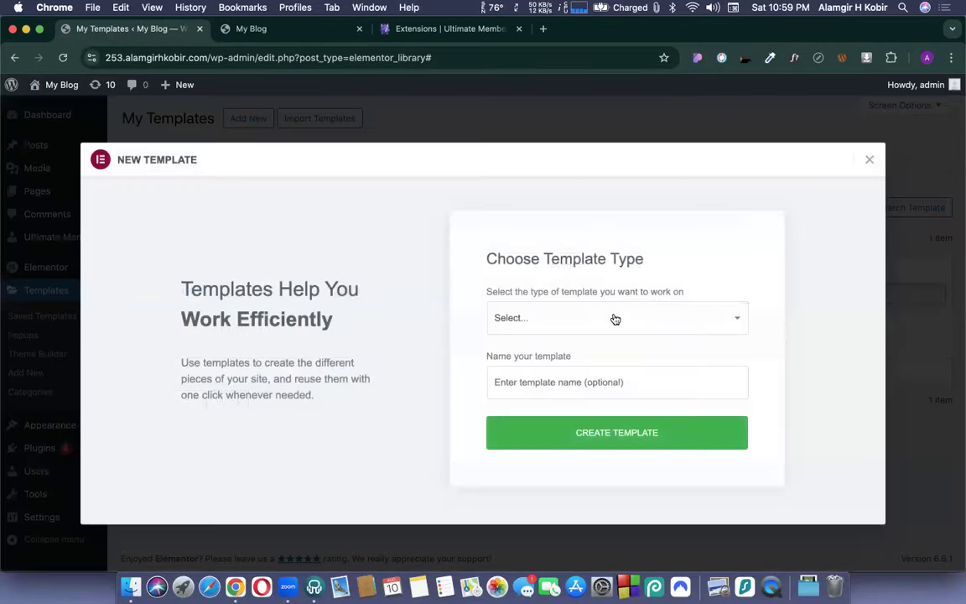
left_click(615, 319)
left_click(520, 370)
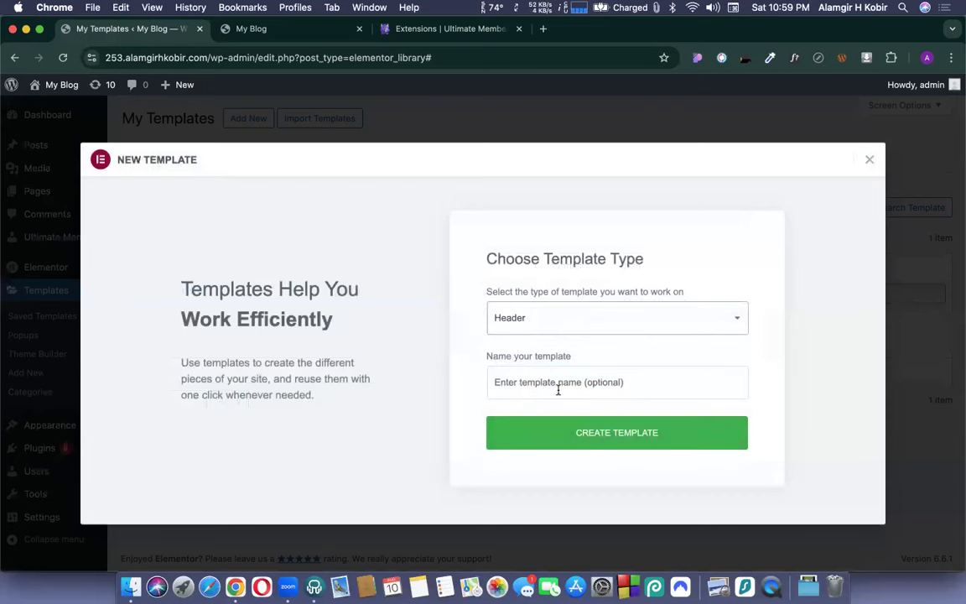
left_click(557, 388)
left_click(578, 420)
left_click(589, 432)
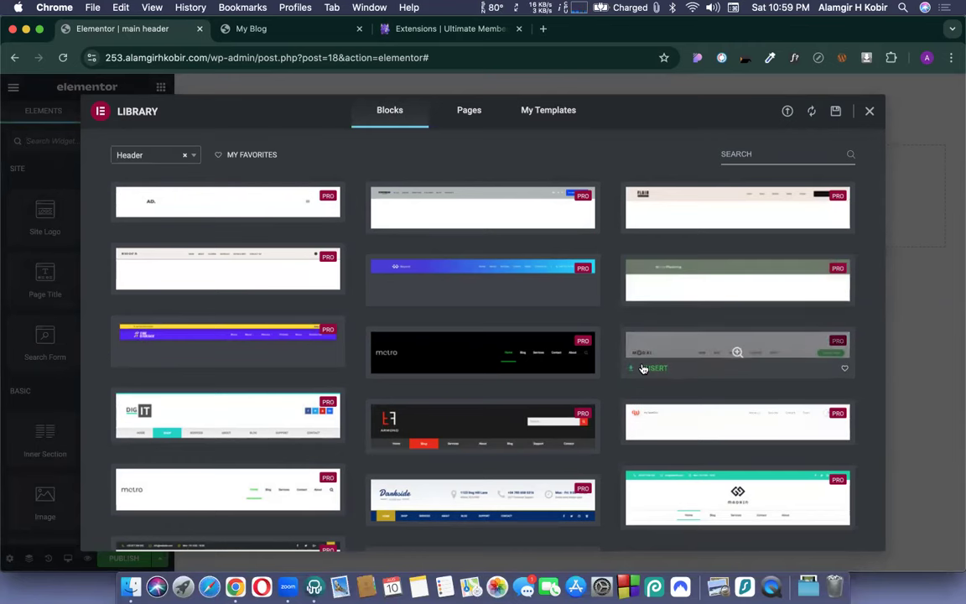
Step: Connect the site to Elementor's Template Library and reload the main header editor
left_click(642, 368)
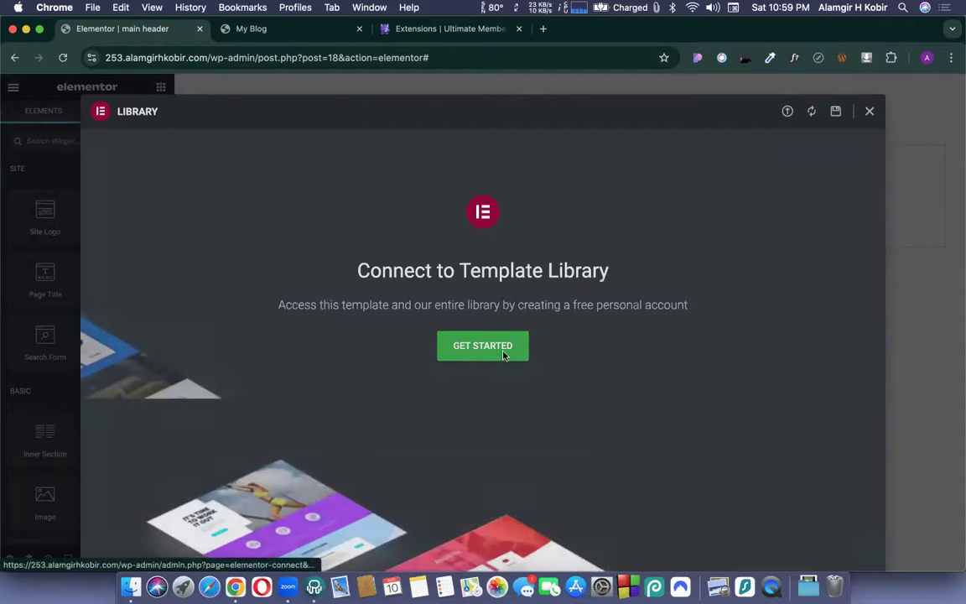
left_click(503, 352)
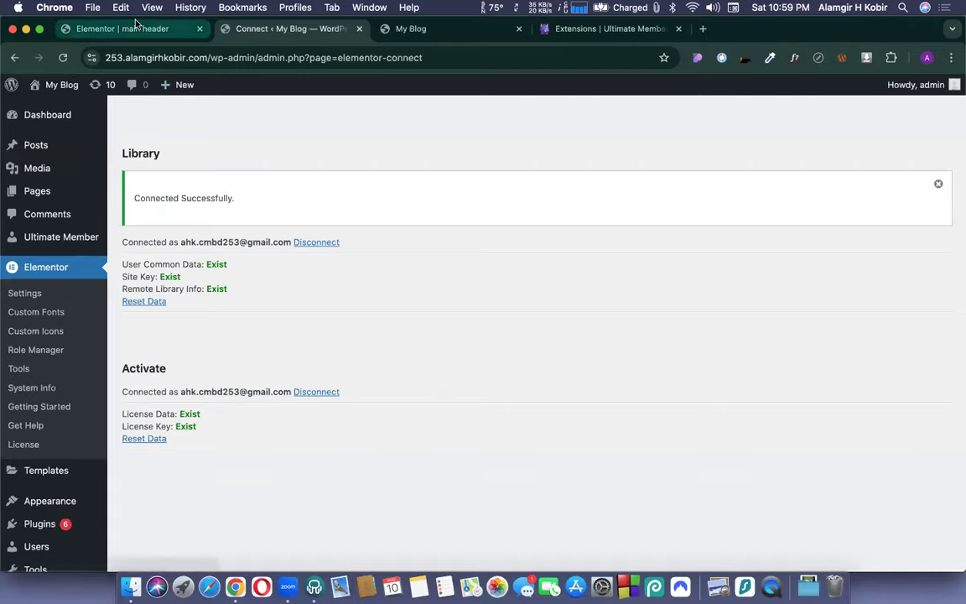
left_click(127, 28)
left_click(62, 58)
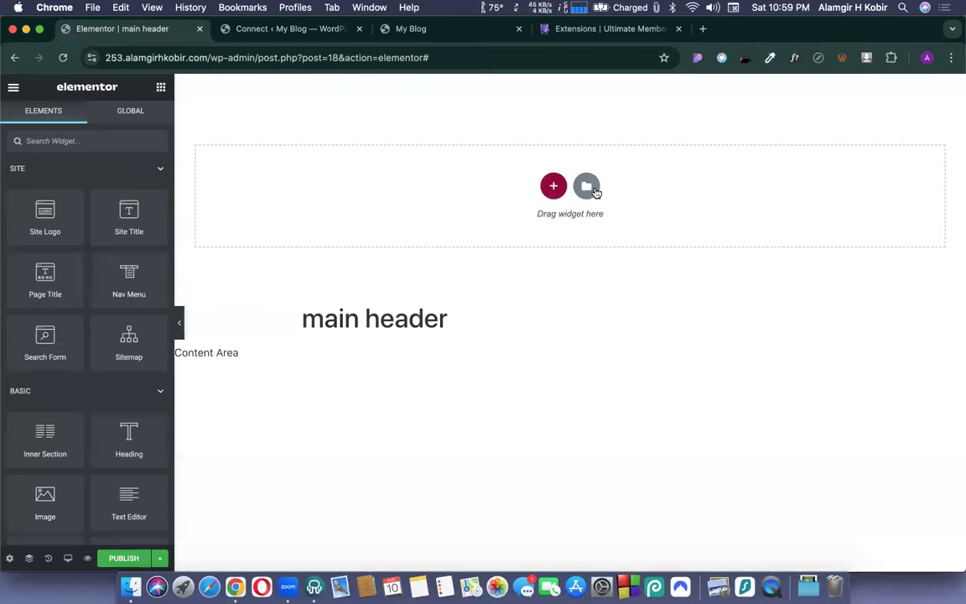
Step: Insert the ready-made header block with site logo and Donate Now button
left_click(586, 186)
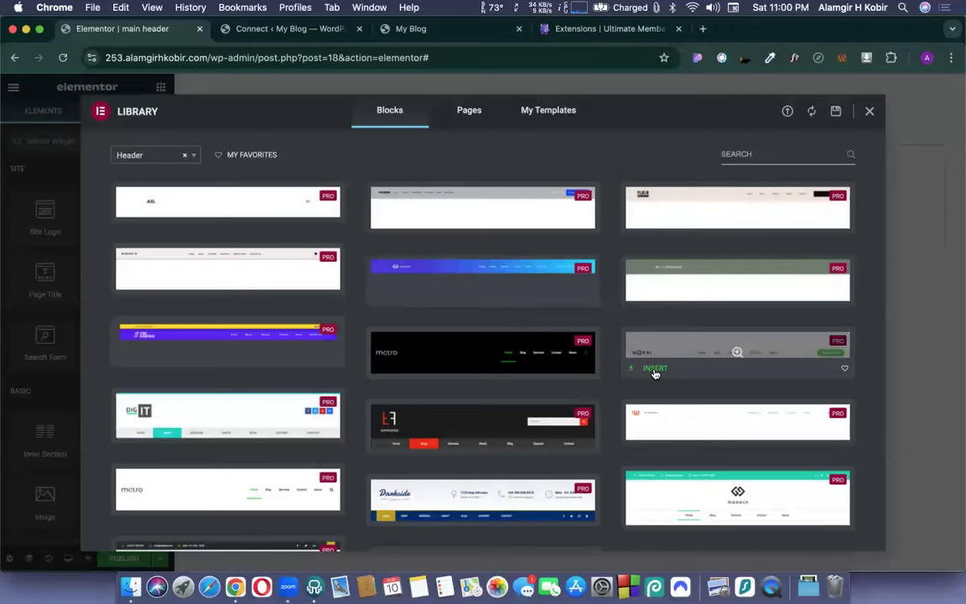
left_click(653, 370)
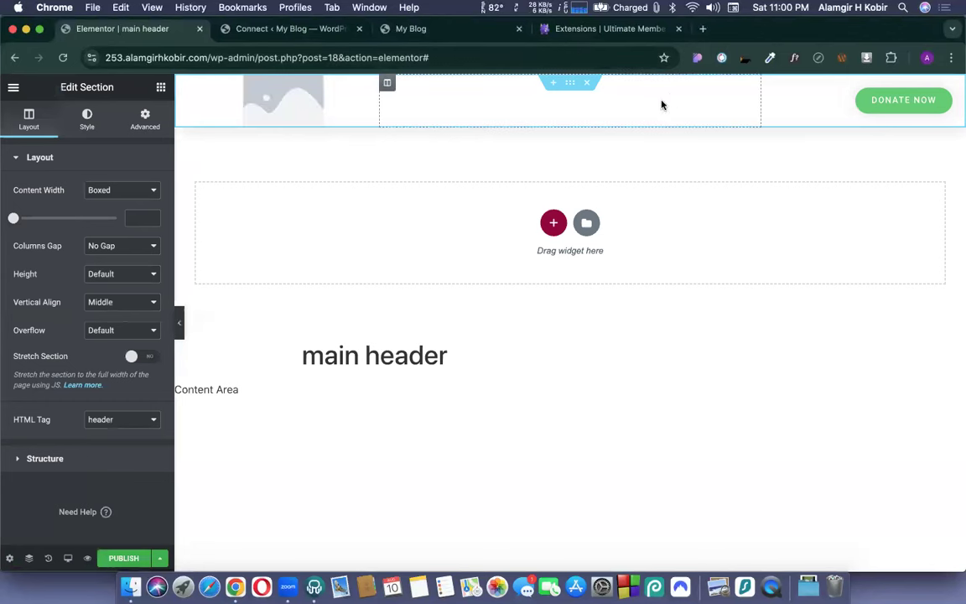
left_click(310, 108)
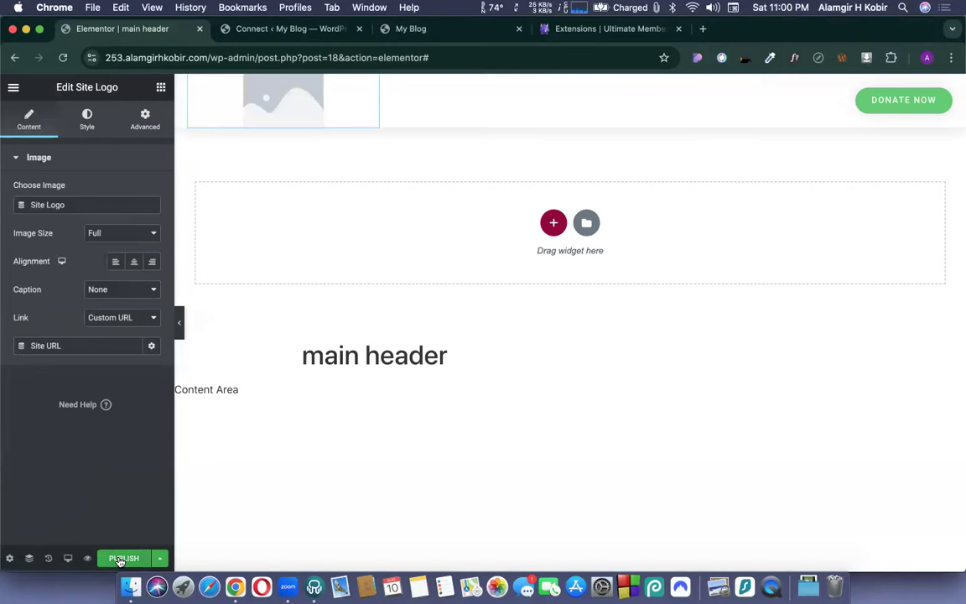
Step: Publish the header with an Entire Site display condition and exit to the dashboard
left_click(121, 558)
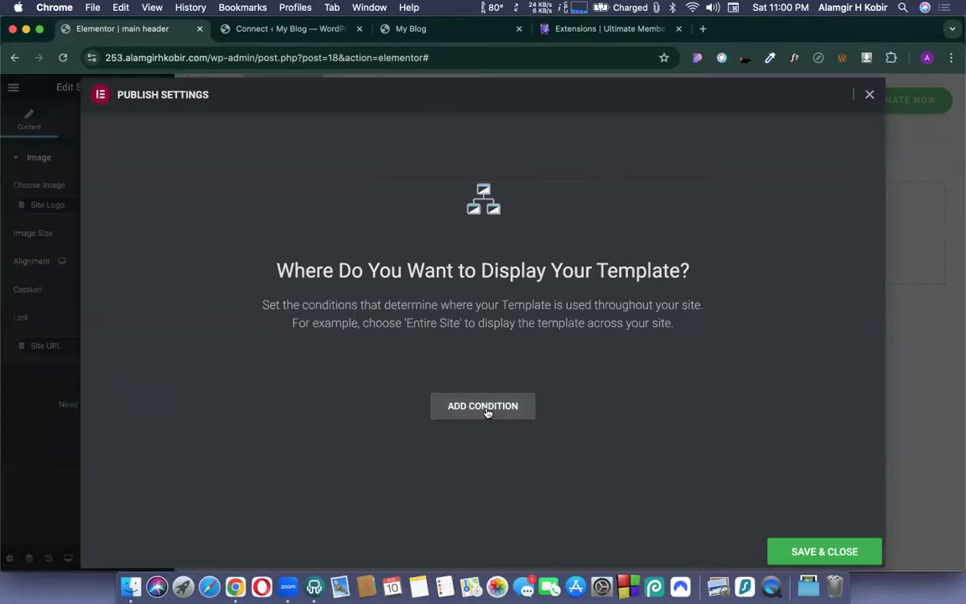
left_click(488, 408)
left_click(816, 552)
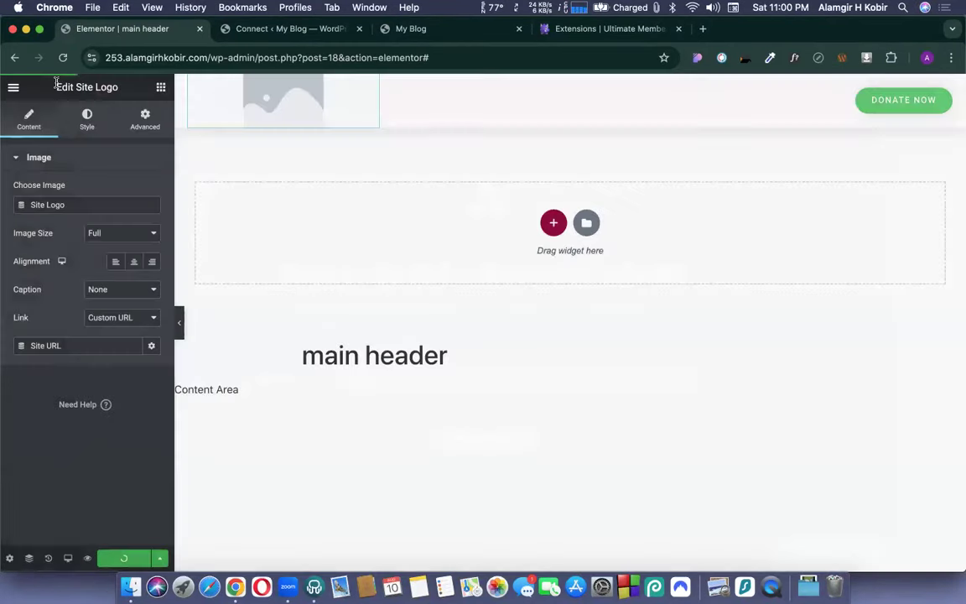
left_click(13, 87)
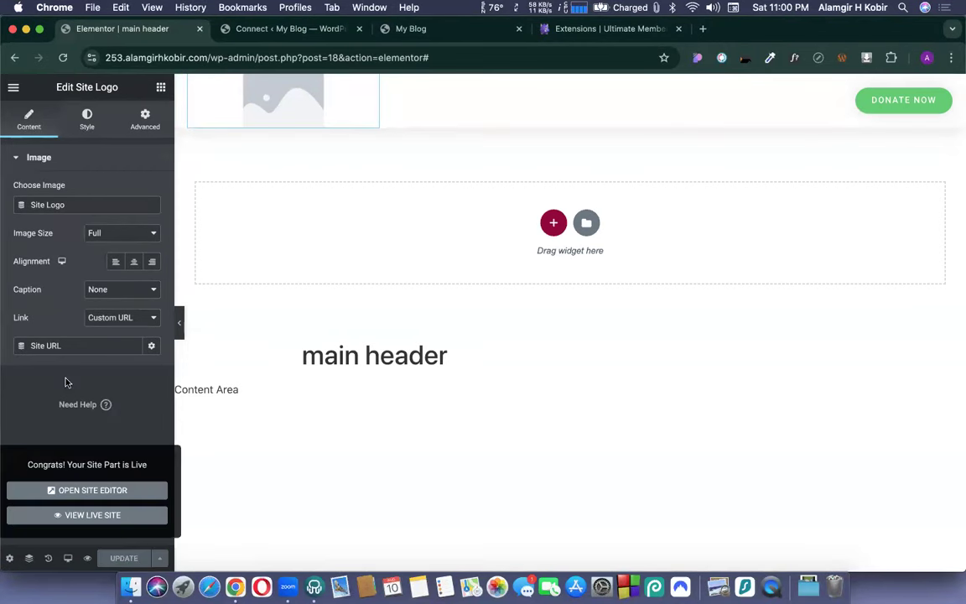
left_click(64, 319)
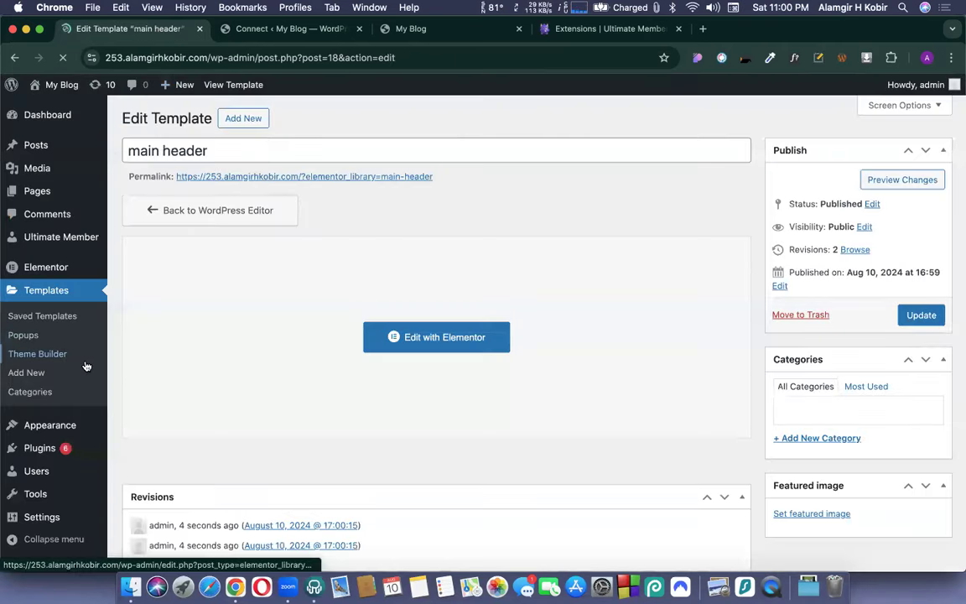
Step: Create a new menu named 'main menu' under Appearance > Menus
scroll(41, 450, "down", 3)
mouse_move(48, 425)
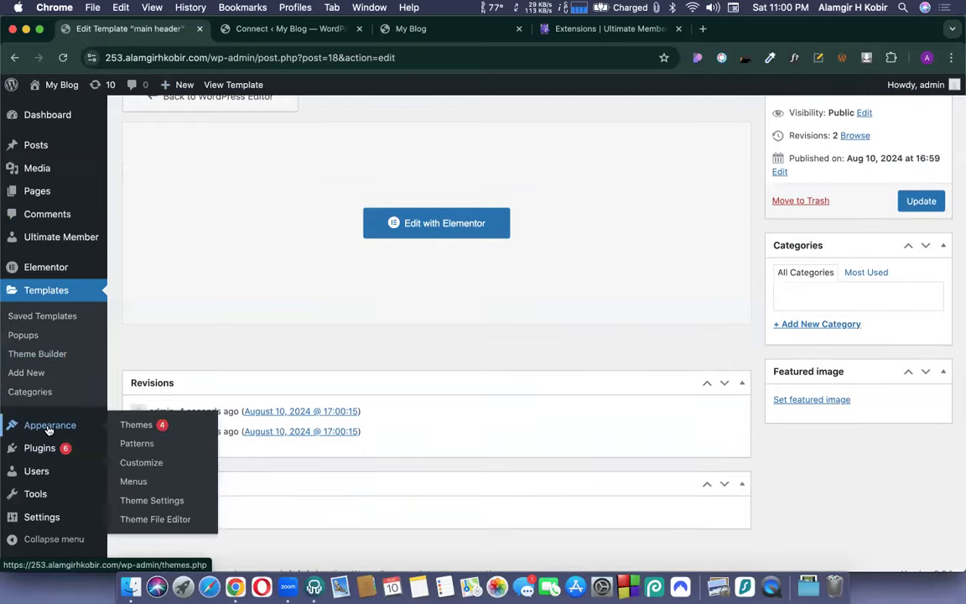
left_click(134, 482)
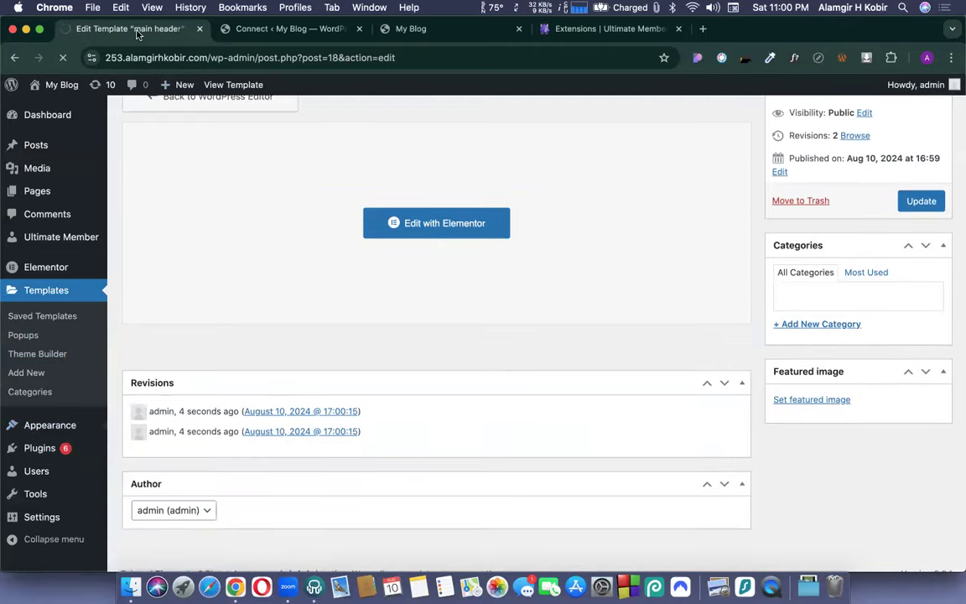
left_click(433, 272)
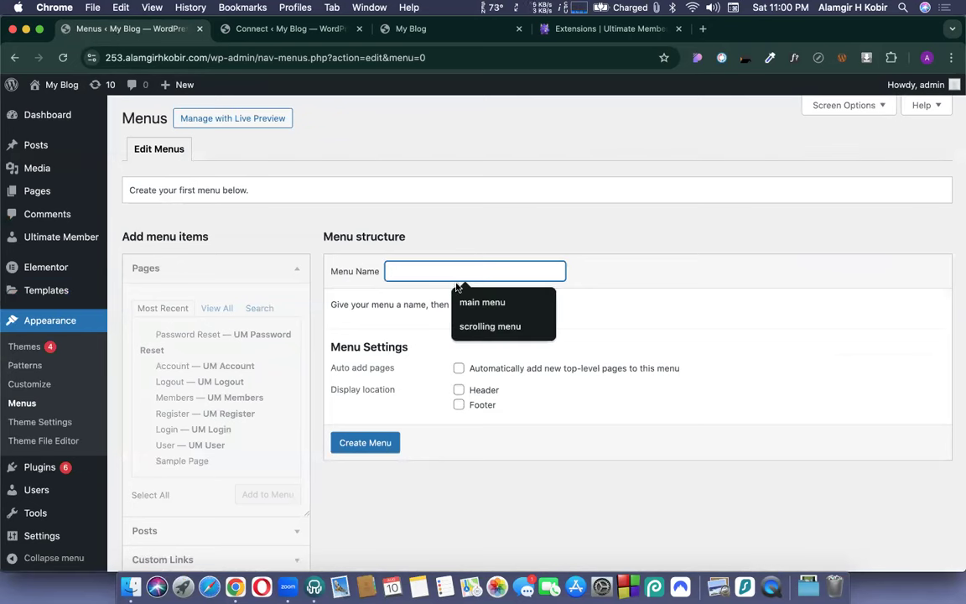
left_click(479, 301)
left_click(353, 451)
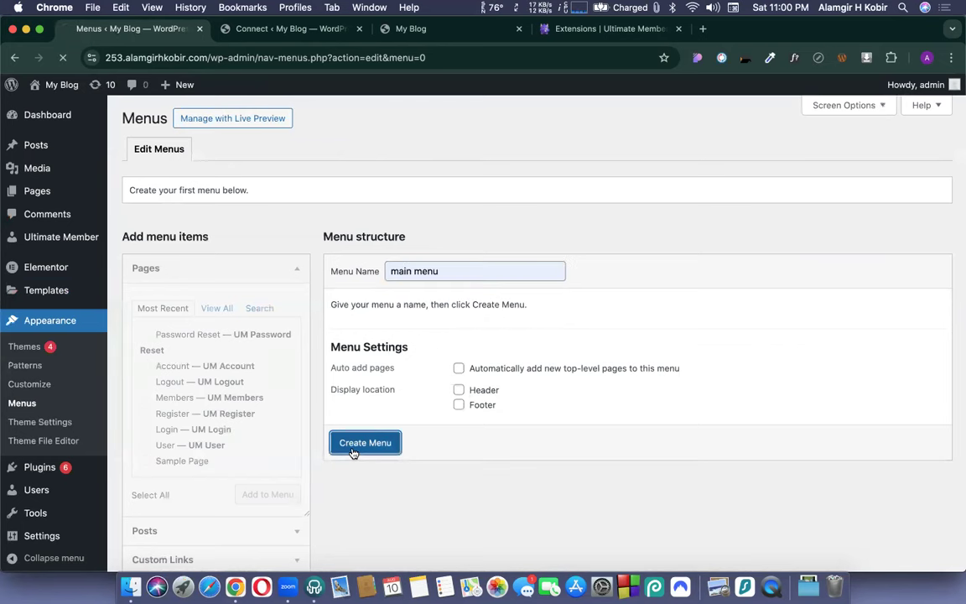
Step: Add the Home, Sample Page, Account and Register pages to main menu
left_click(209, 310)
left_click(145, 334)
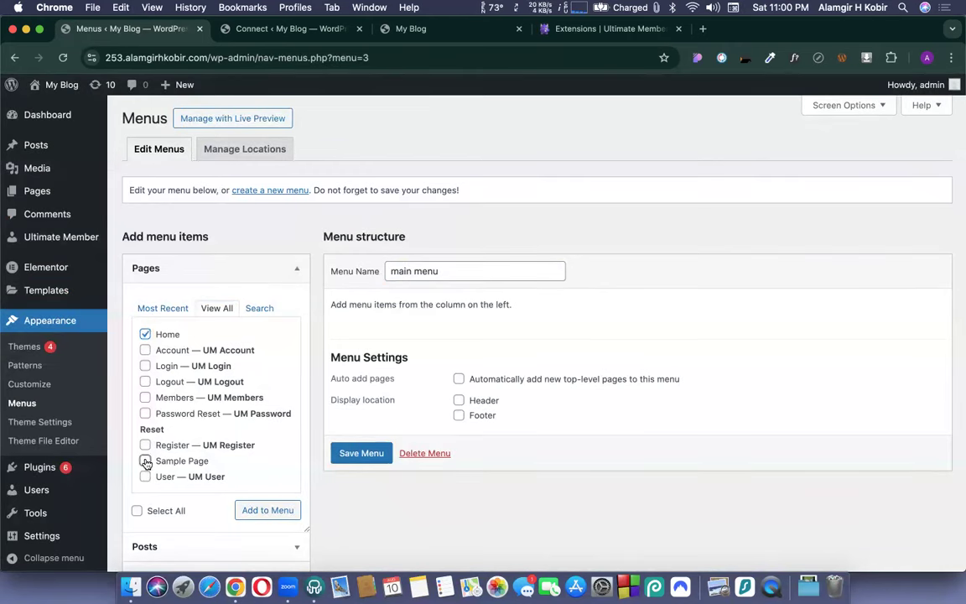
left_click(275, 512)
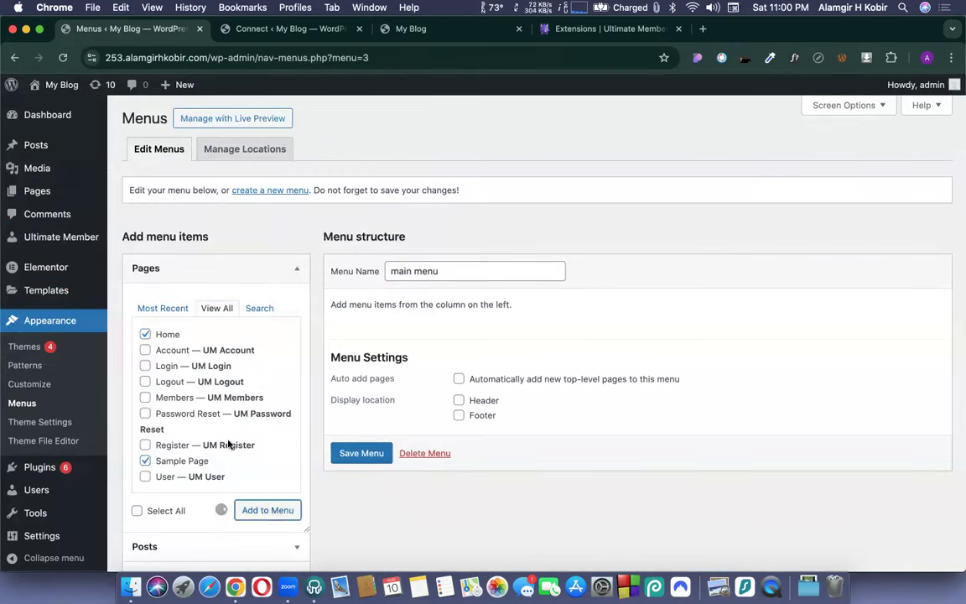
left_click(145, 349)
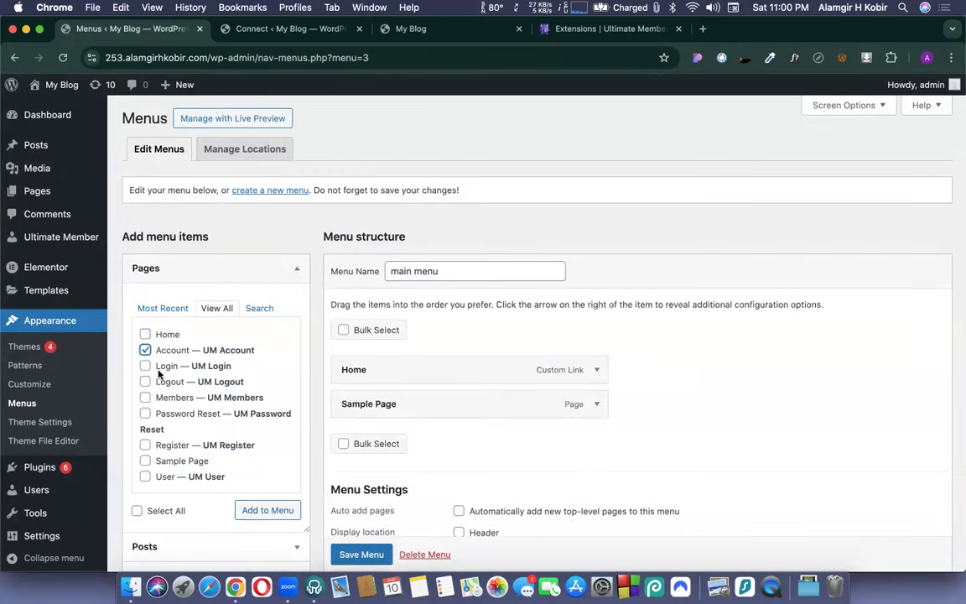
left_click(144, 366)
left_click(145, 366)
left_click(145, 445)
left_click(255, 513)
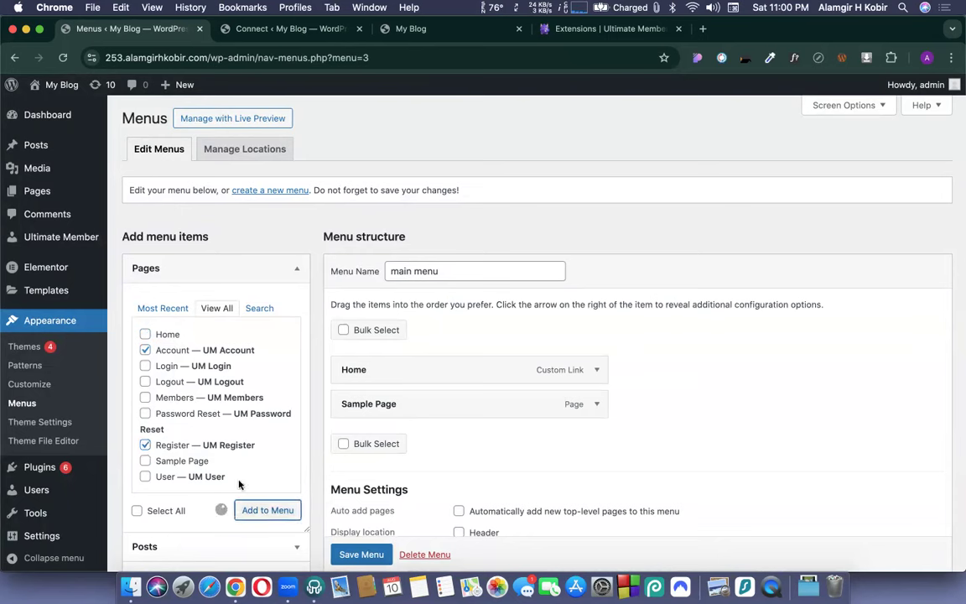
Step: Add the Login and Logout pages, then save main menu
left_click(145, 365)
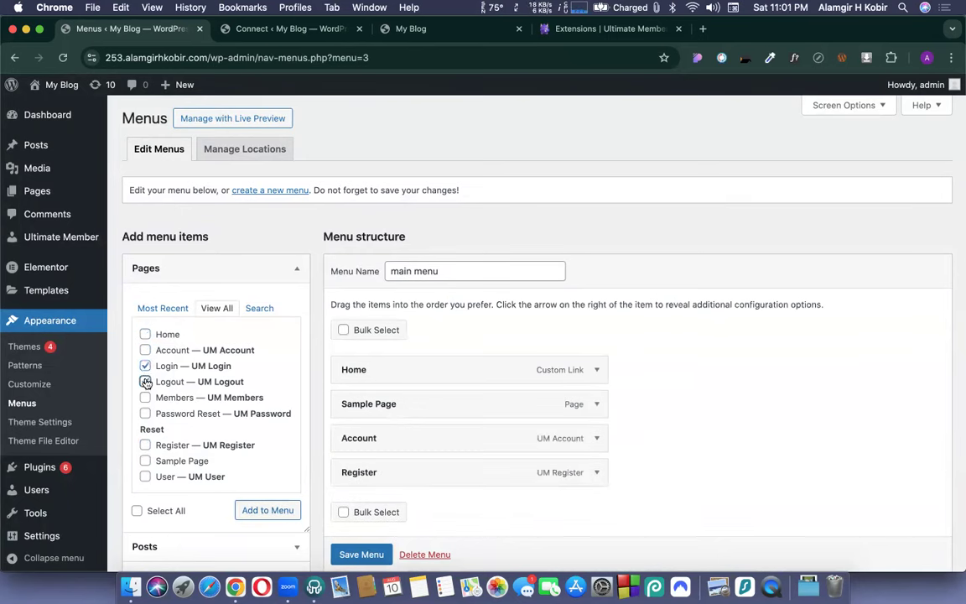
left_click(251, 513)
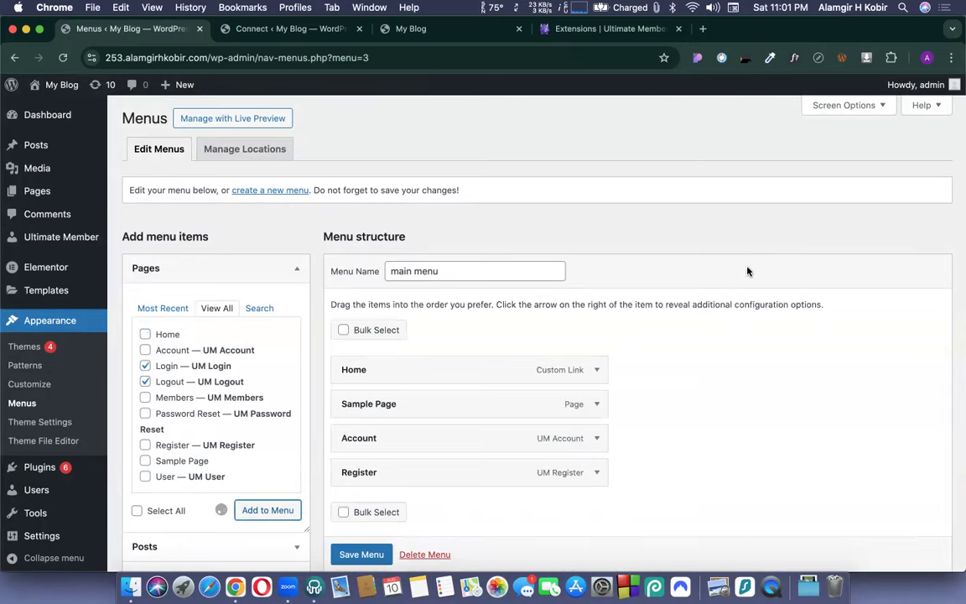
scroll(728, 287, "down", 2)
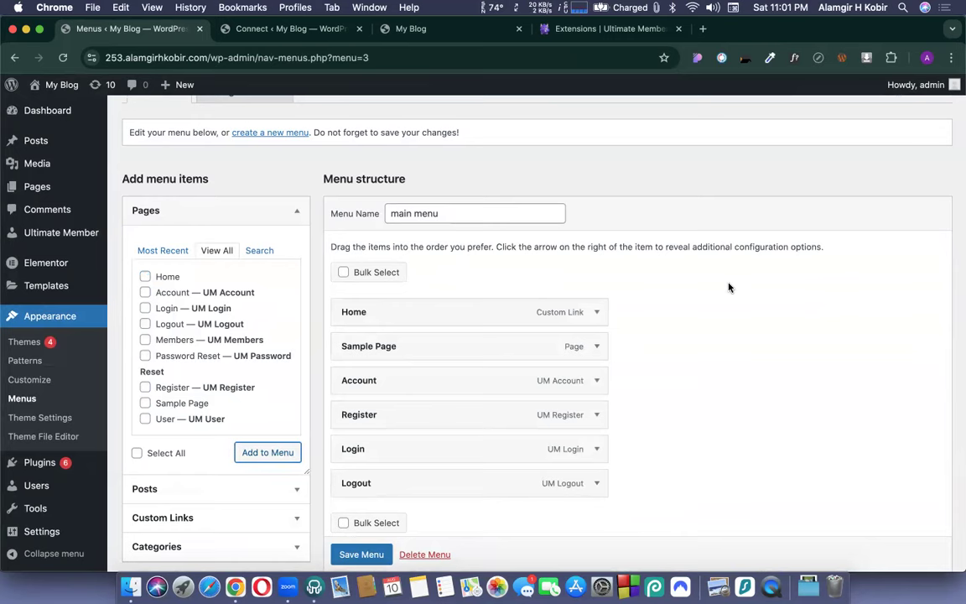
scroll(442, 431, "down", 2)
scroll(442, 432, "down", 3)
left_click(360, 497)
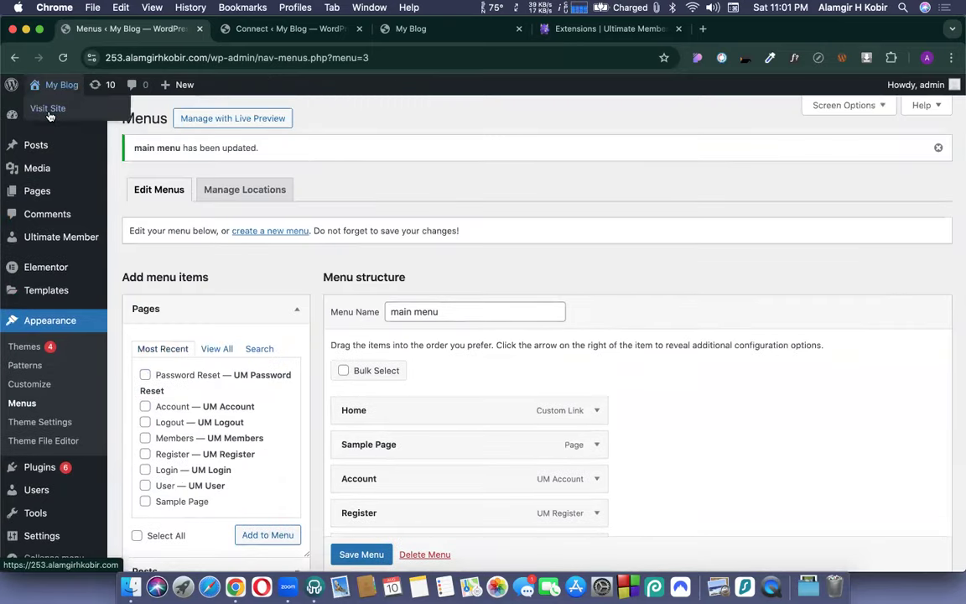
Step: Check the live site's new menu, close the Connect tab, and open main header in Elementor
left_click(49, 115, "super")
left_click_drag(381, 28, 310, 35)
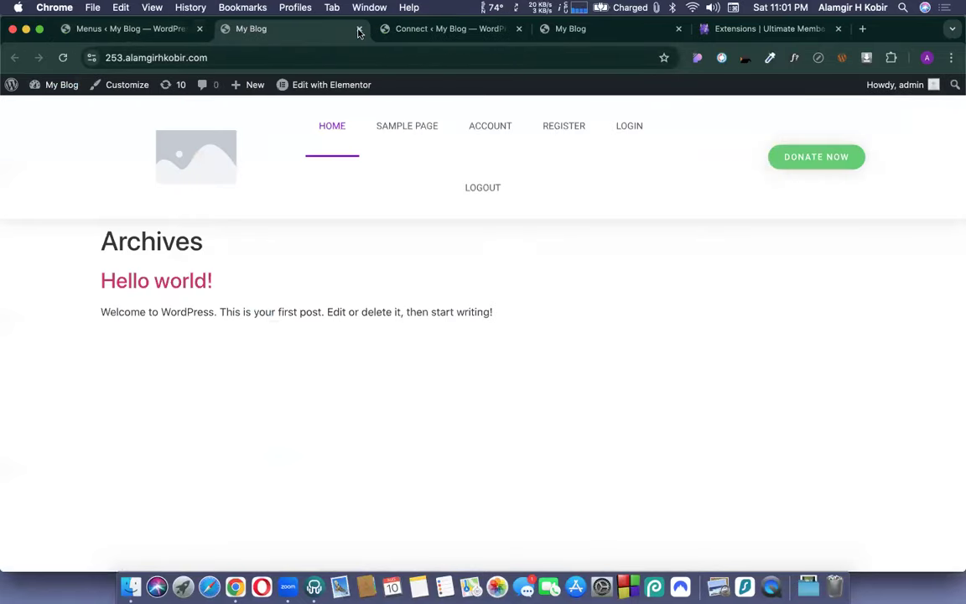
left_click(518, 28)
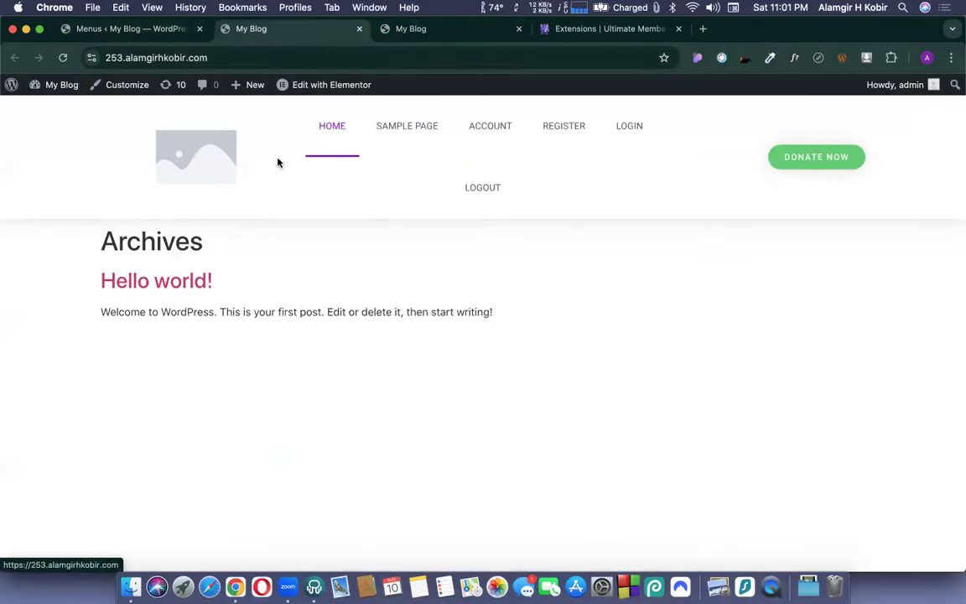
mouse_move(323, 86)
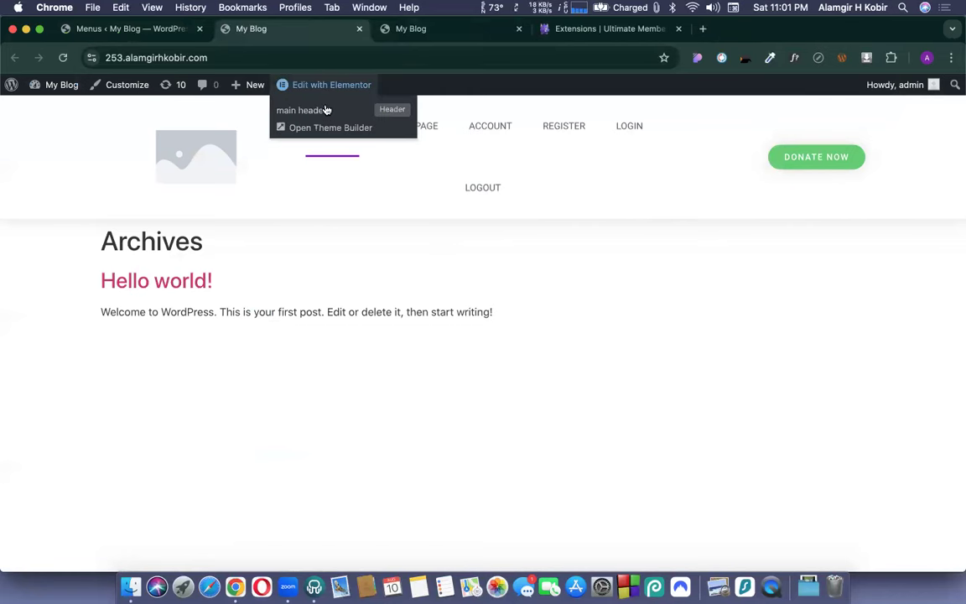
left_click(326, 113, "super")
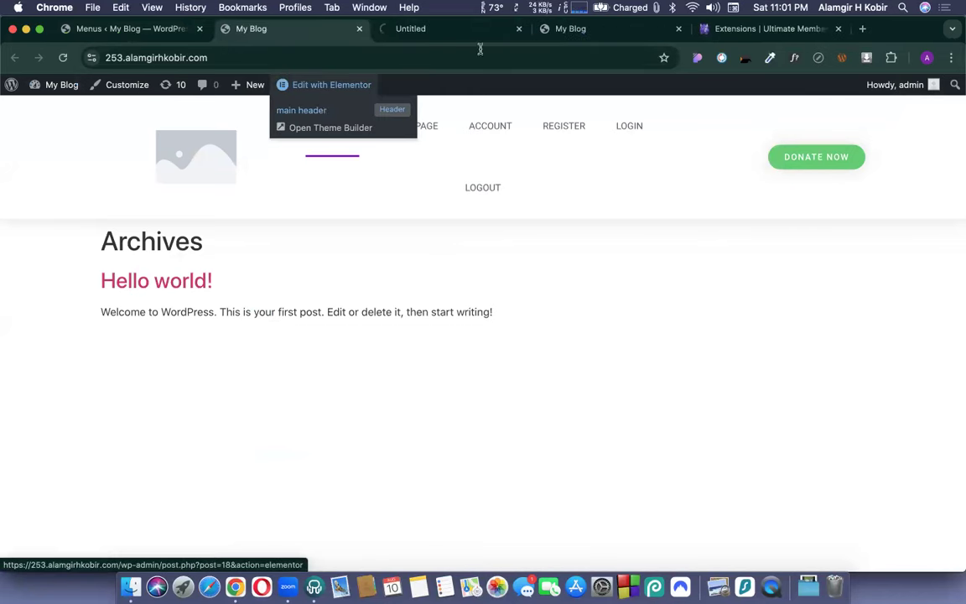
left_click(444, 29)
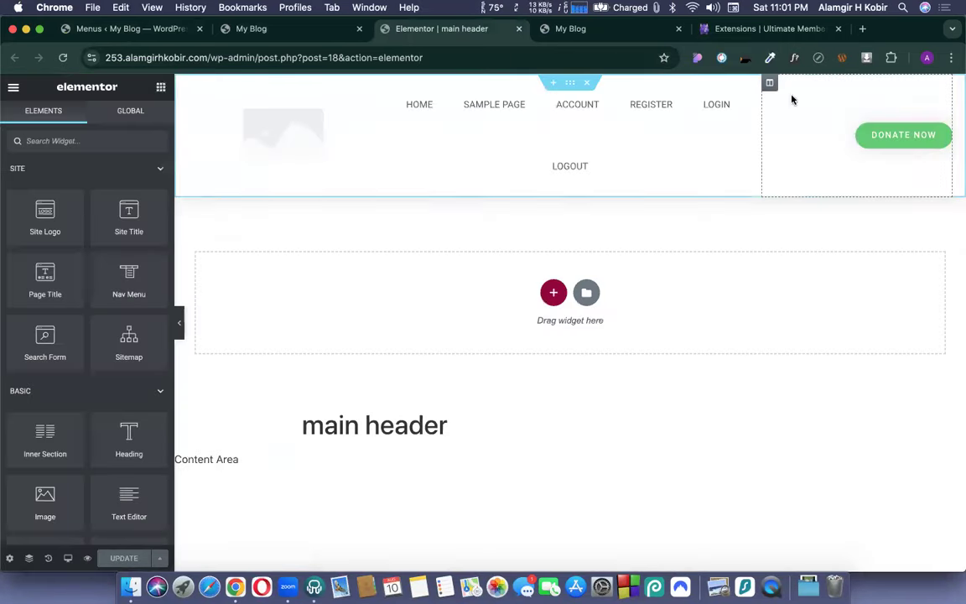
Step: Delete the Donate Now column and narrow the logo column to 14.8%
right_click(780, 127)
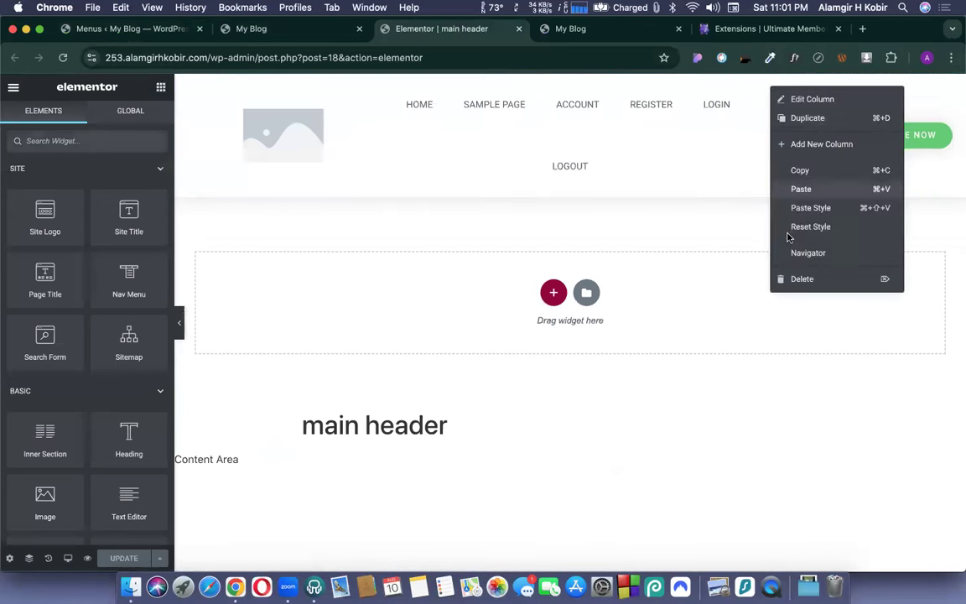
left_click(801, 280)
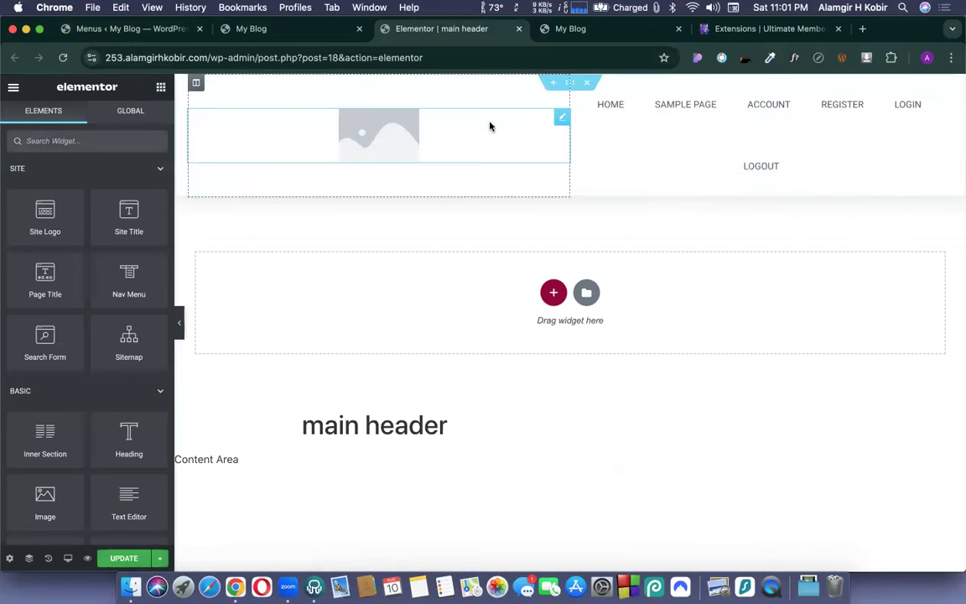
left_click_drag(569, 130, 299, 145)
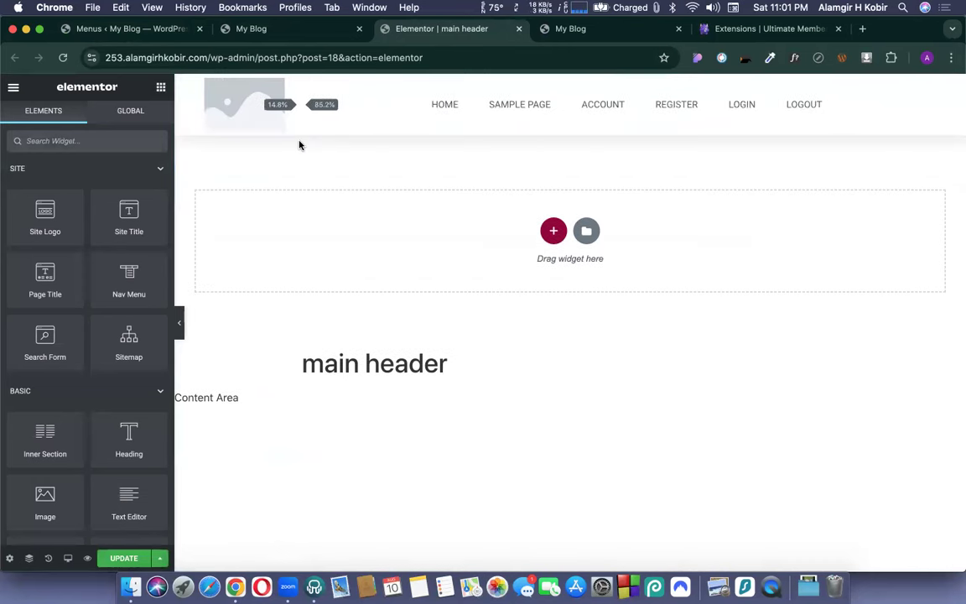
Step: Right-align the Nav Menu, update the header, and view it as a live page
left_click(854, 110)
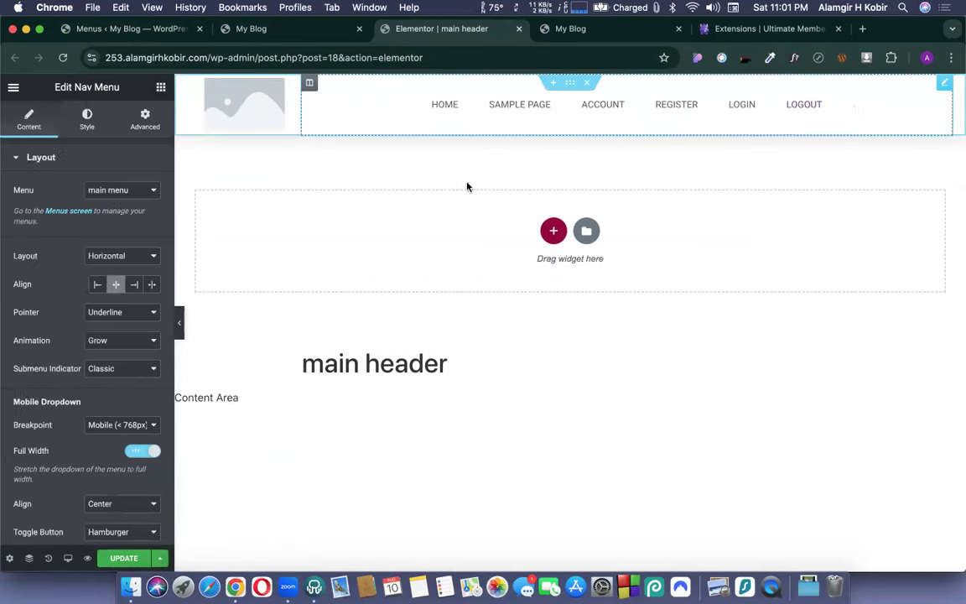
left_click(134, 284)
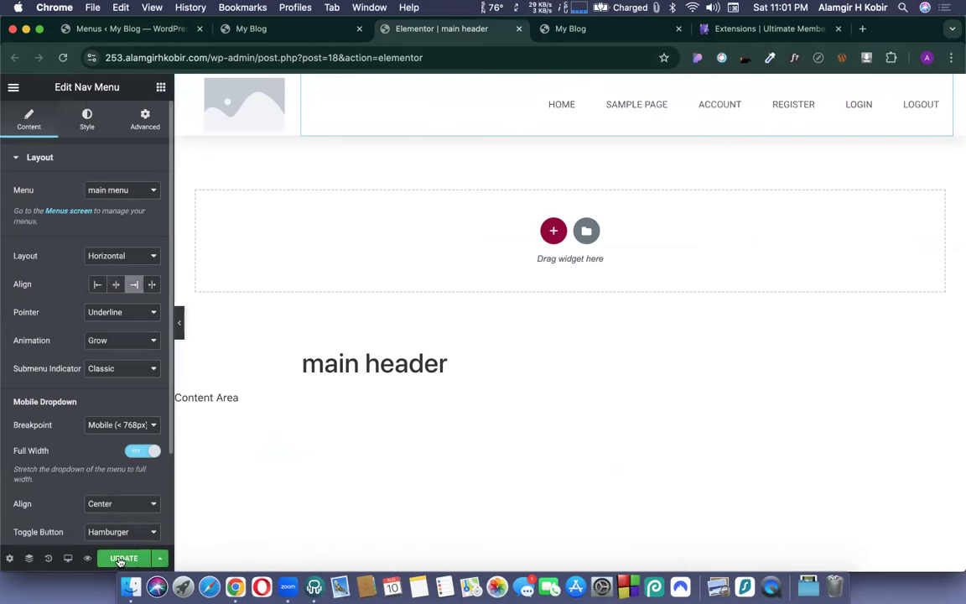
left_click(118, 559)
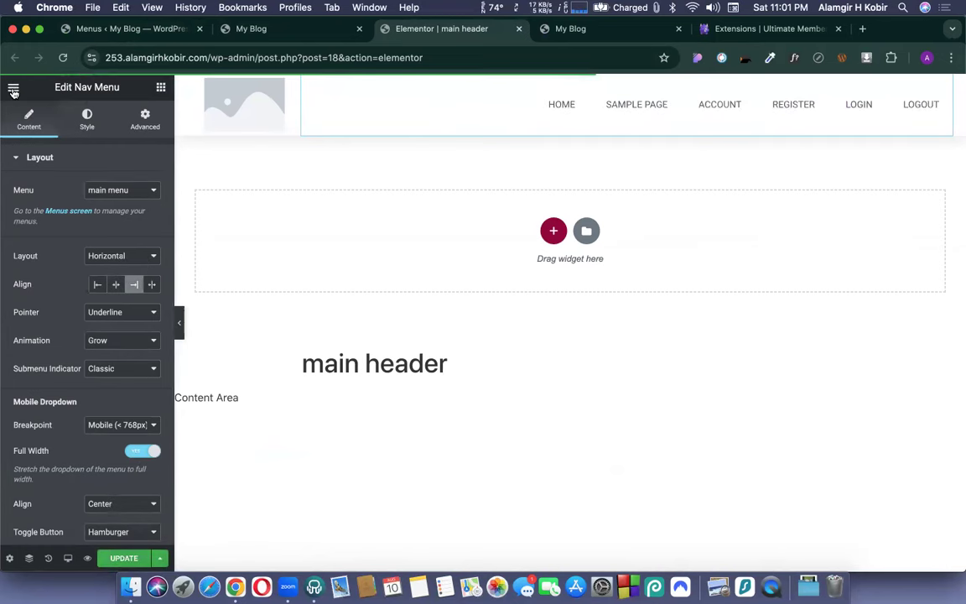
left_click(14, 87)
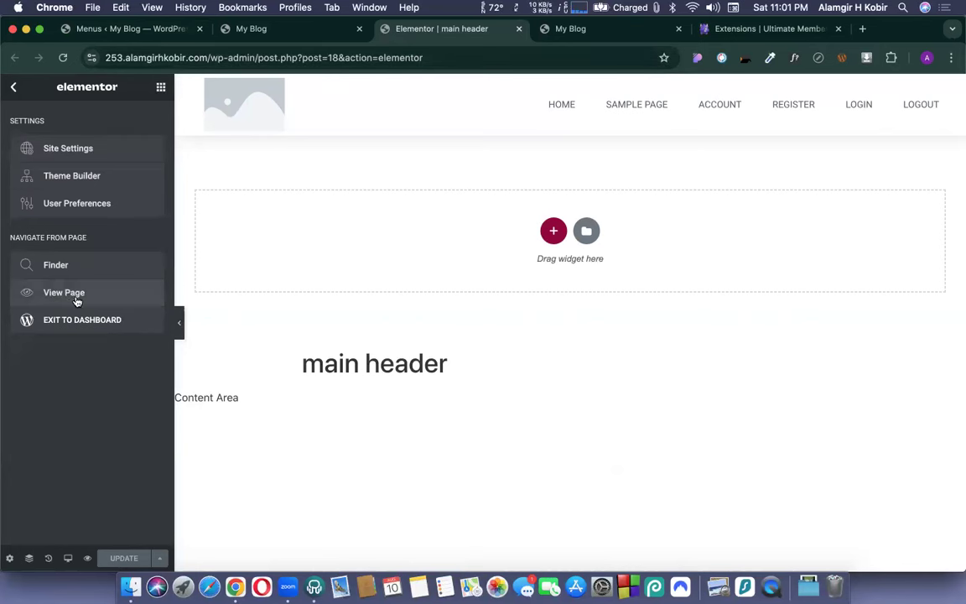
left_click(74, 300)
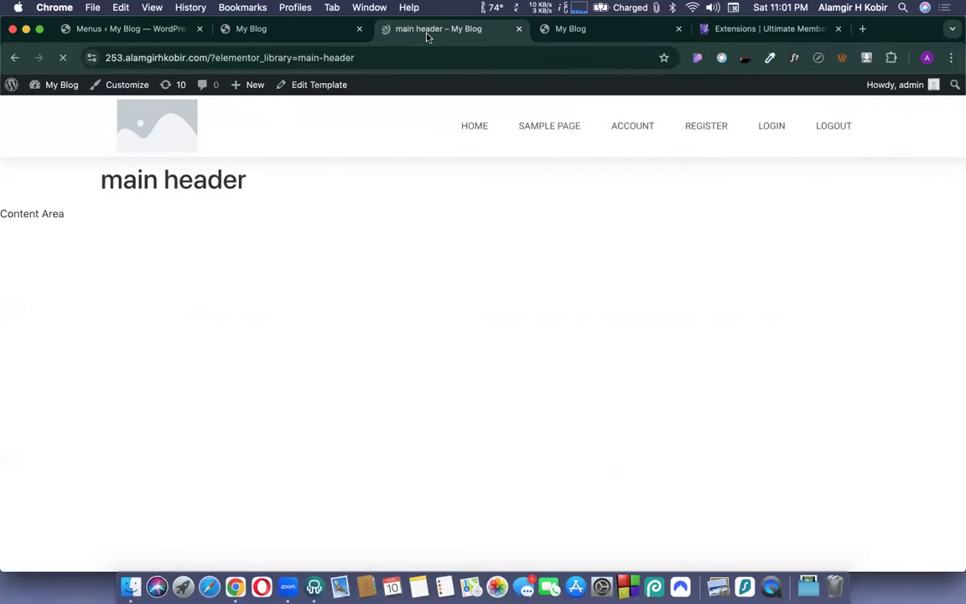
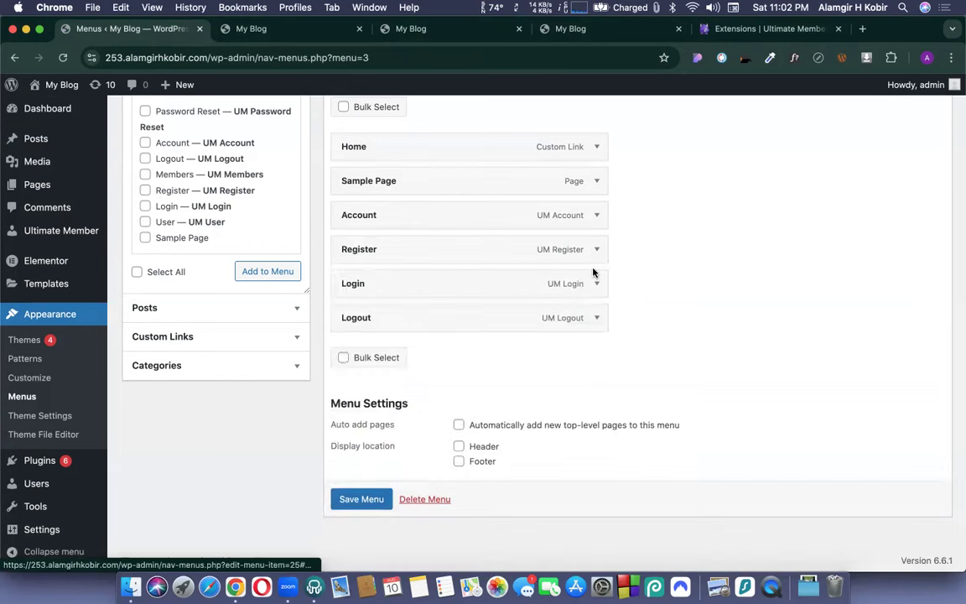
Step: Make the Login menu item visible only to Logged Out Users
left_click(597, 284)
left_click(375, 399)
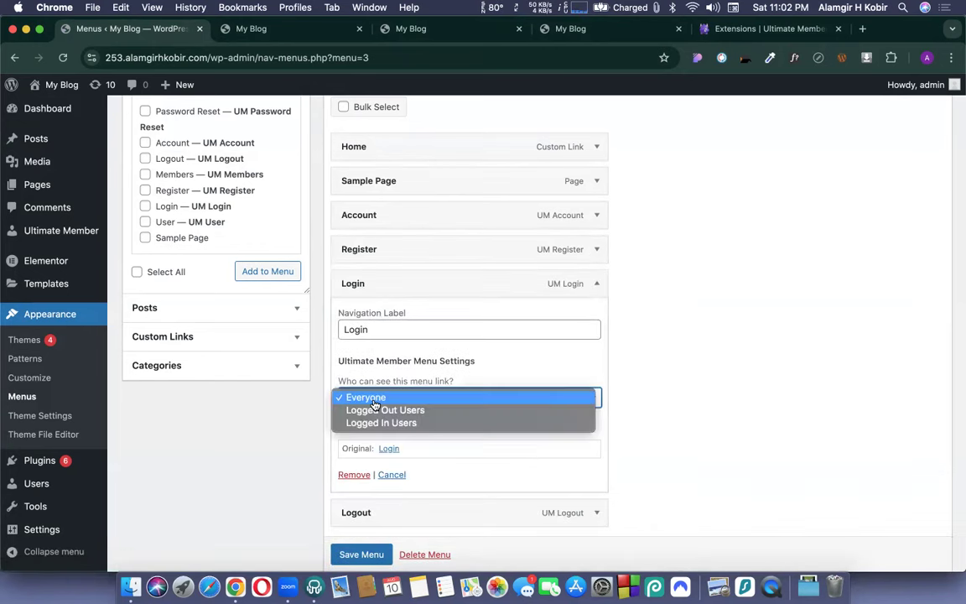
left_click(391, 411)
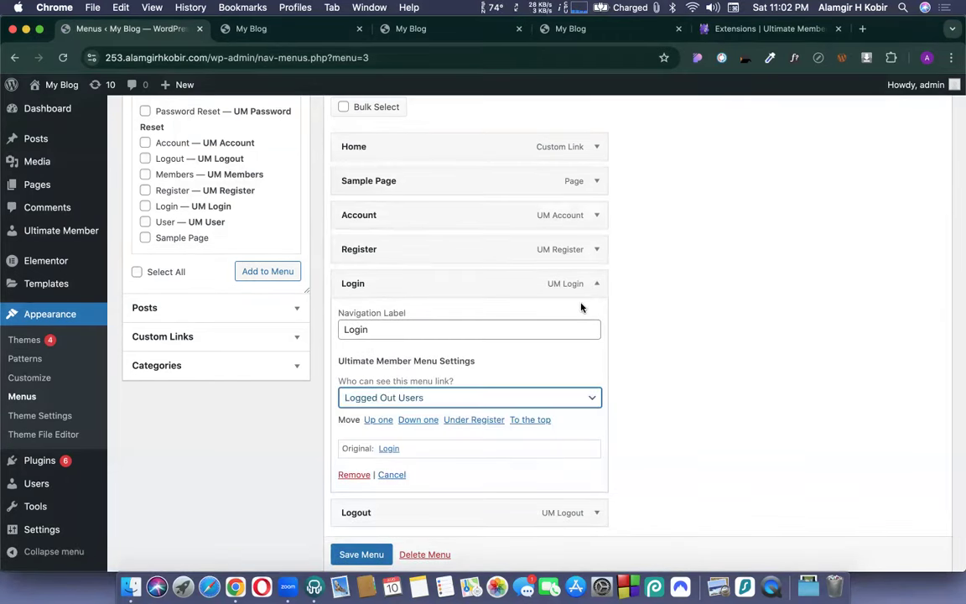
left_click(596, 283)
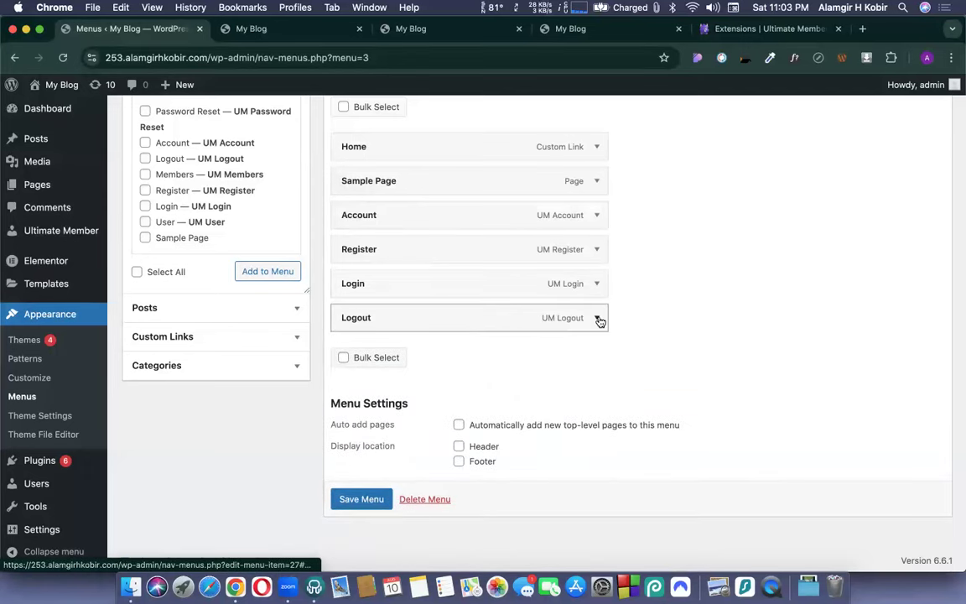
Step: Make the Logout menu item visible only to Logged In Users and save the menu
left_click(597, 318)
scroll(435, 339, "down", 3)
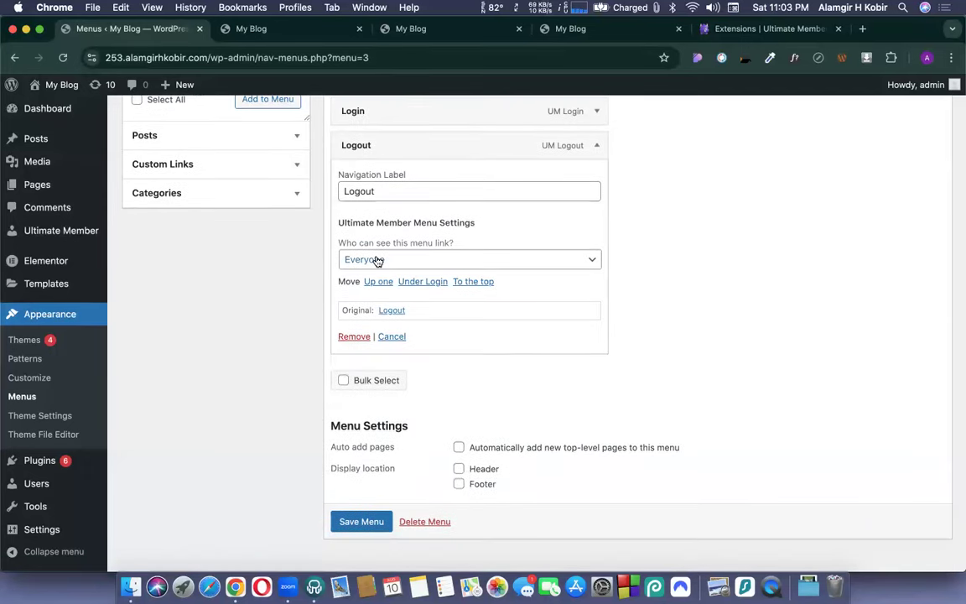
left_click(377, 260)
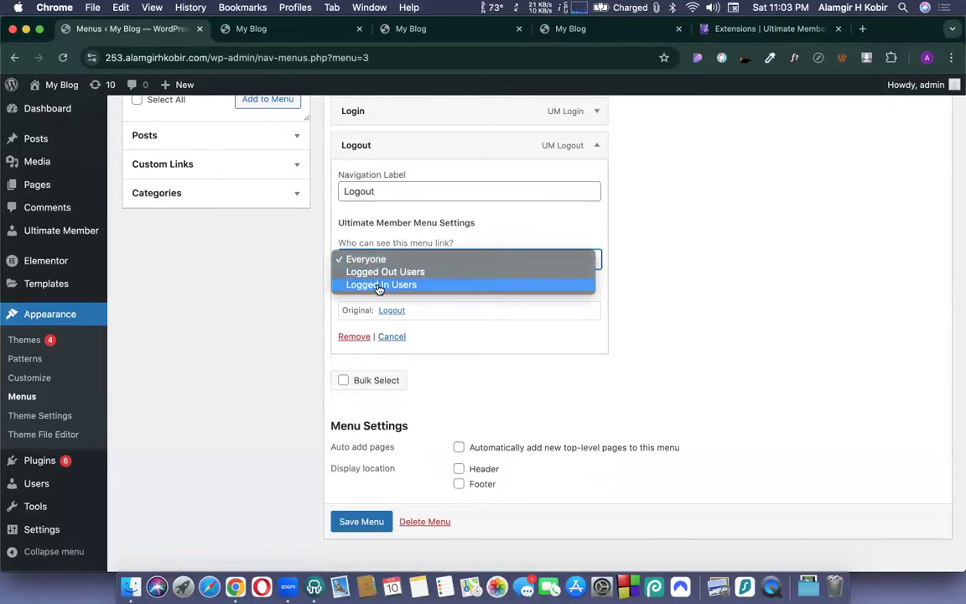
left_click(379, 284)
scroll(352, 552, "down", 1)
left_click(349, 550)
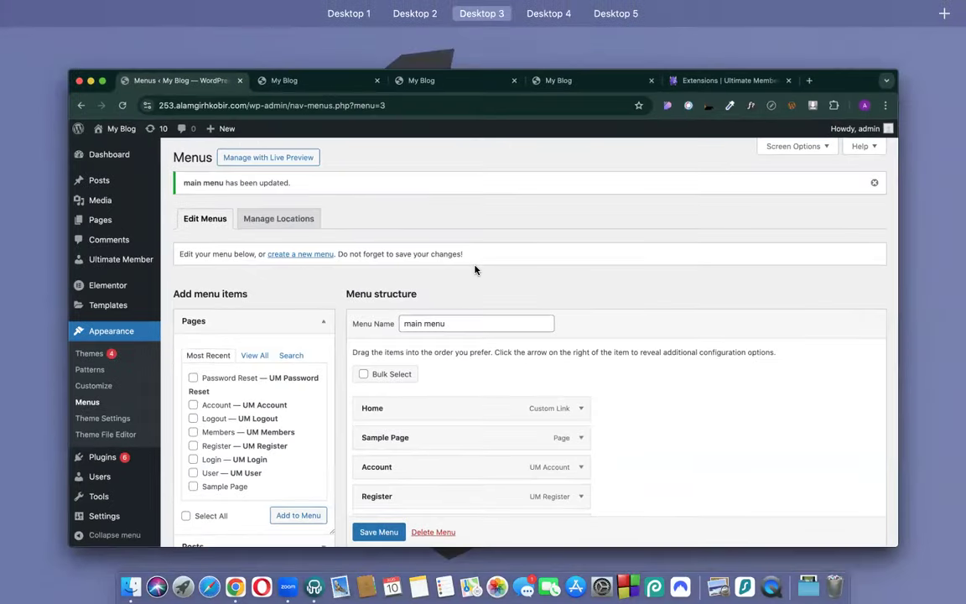
Step: Open a Chrome guest window and load the blog's home page from the pasted site URL
left_click(474, 269)
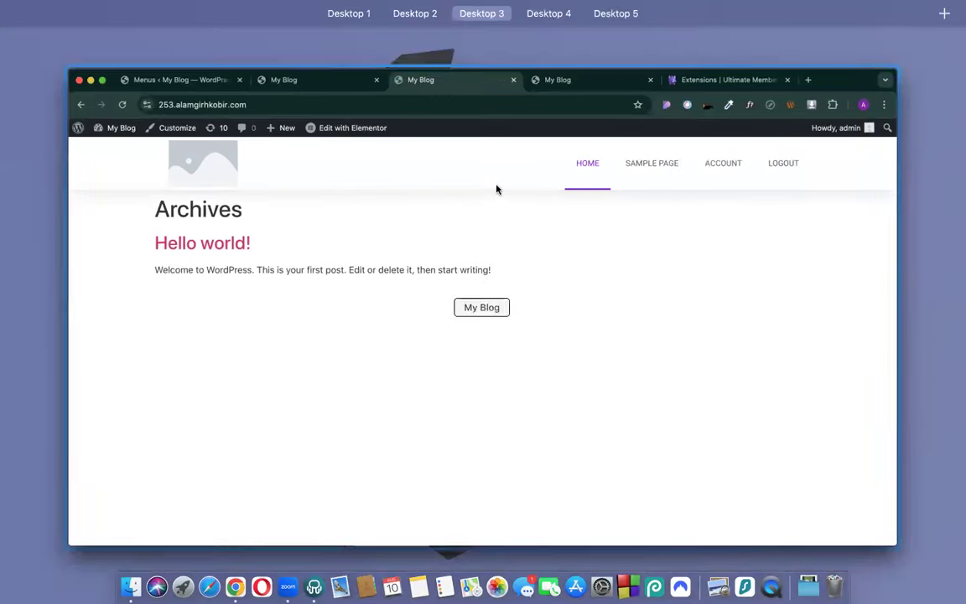
left_click(496, 188)
left_click(924, 59)
scroll(803, 461, "down", 5)
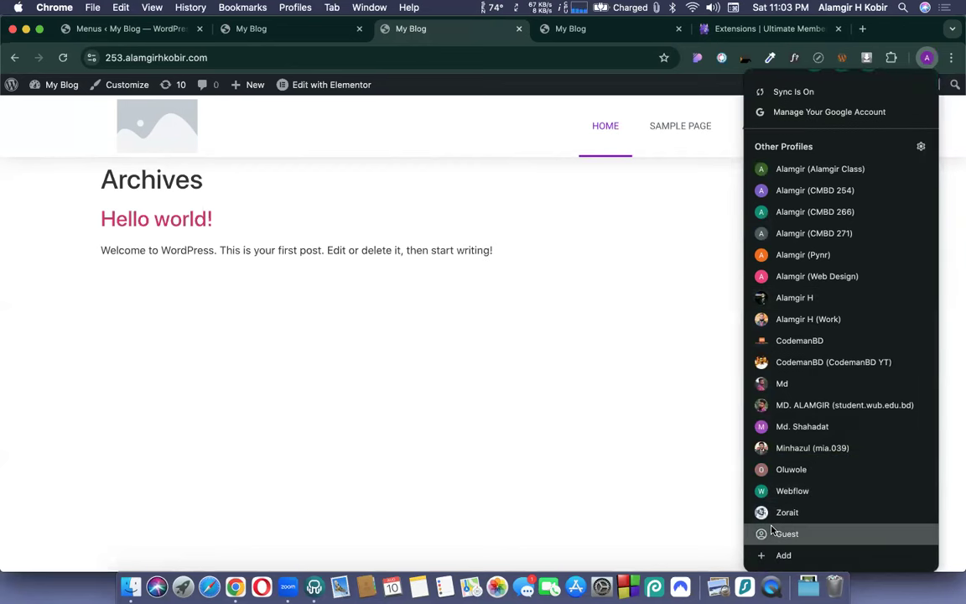
left_click(773, 532)
type("https://253.alamgirhkobir.com/")
key("Return")
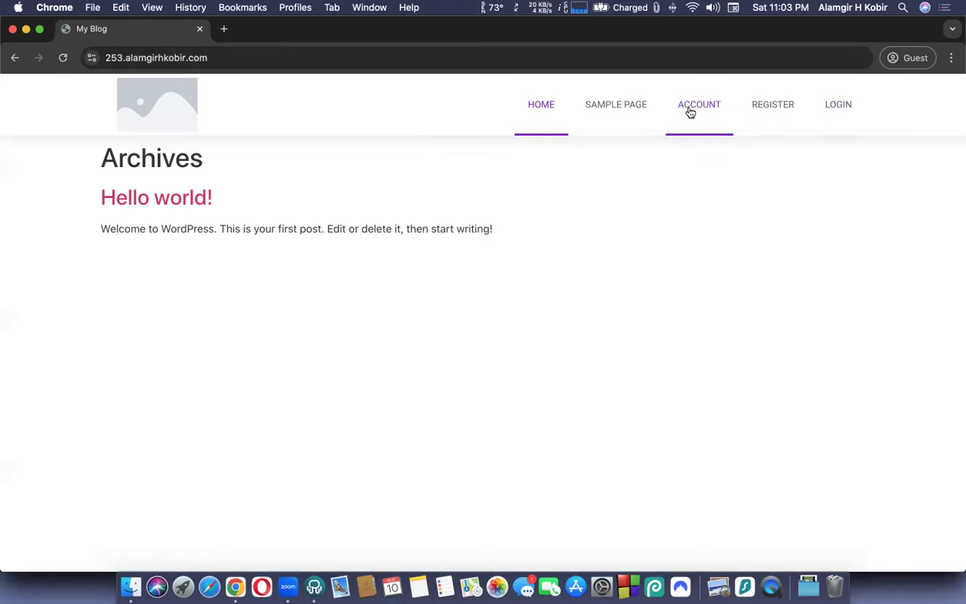
Step: As a guest, visit Register, Login and Account, confirm Account redirects to login, then close the window
left_click(776, 117)
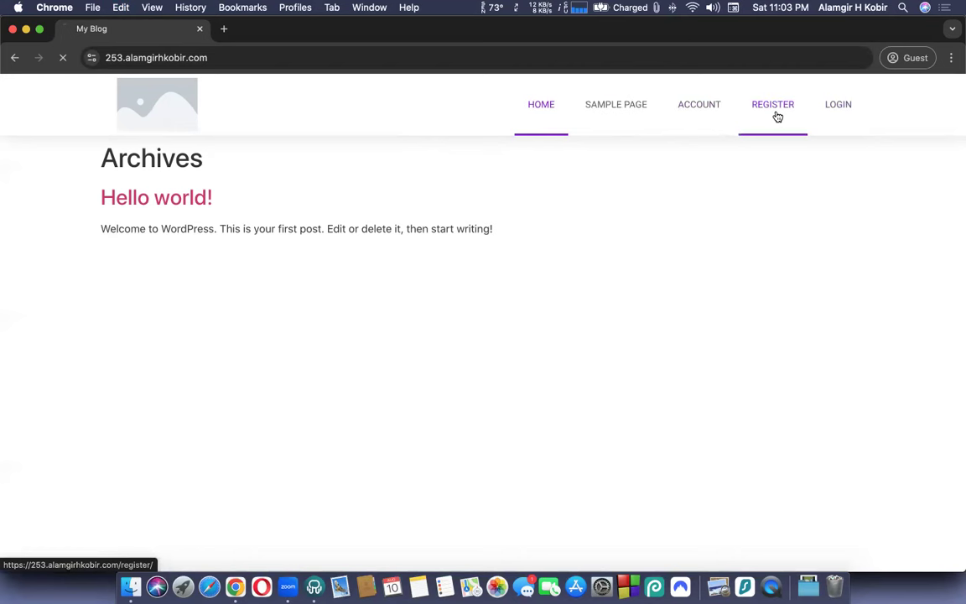
left_click(843, 106)
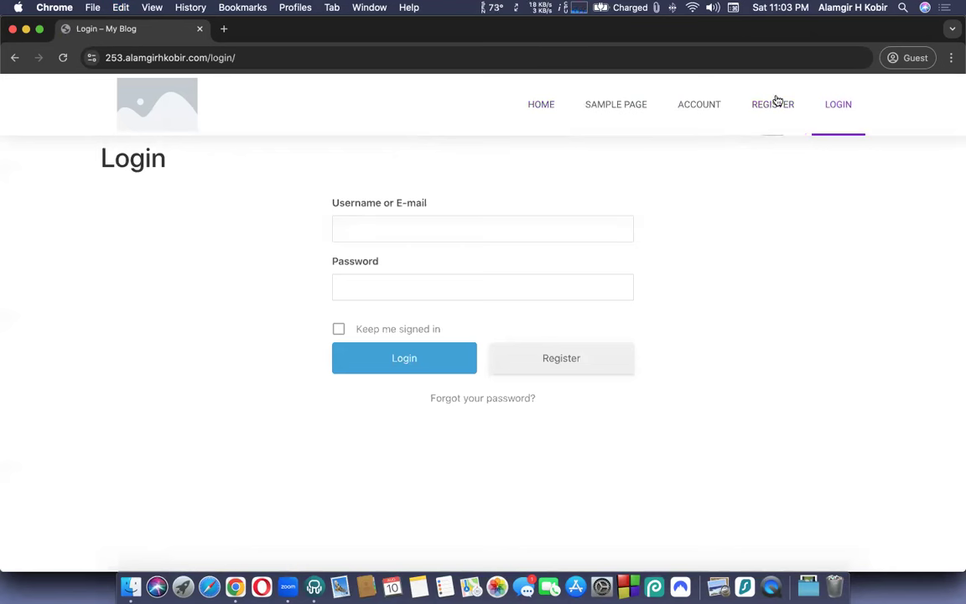
left_click(699, 118)
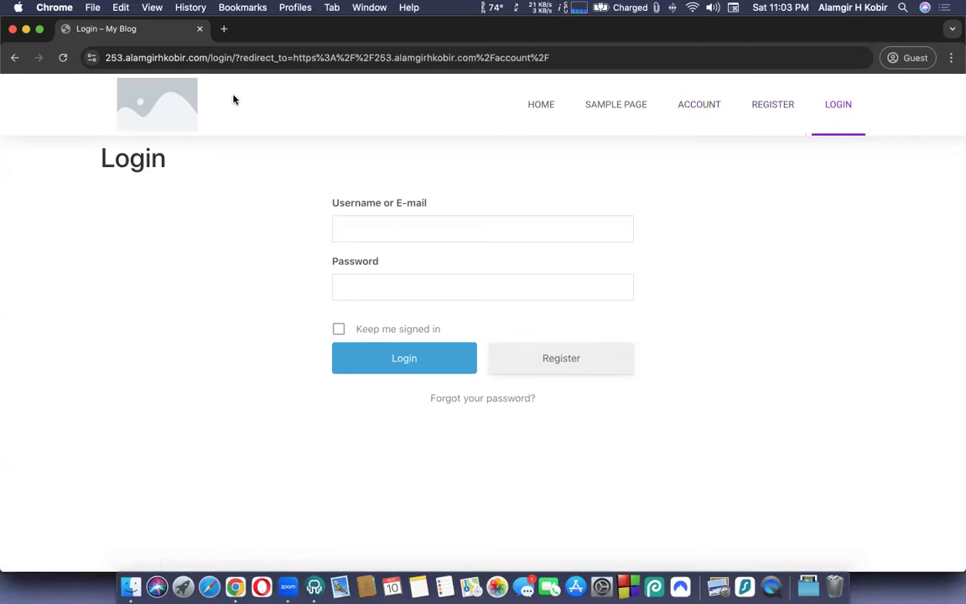
left_click(200, 31)
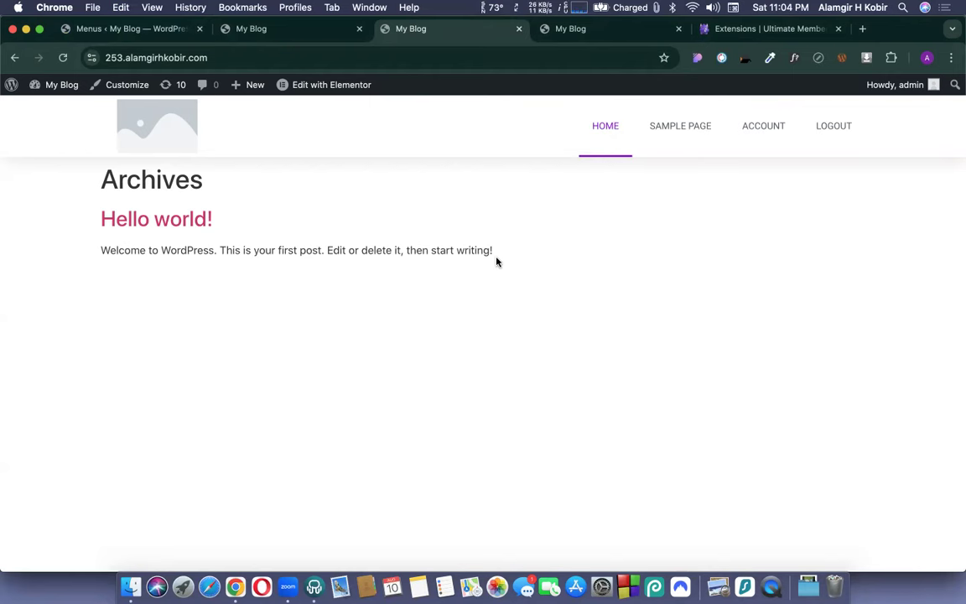
Step: Go from the Menus admin page to Ultimate Member Settings, General > Users
left_click(251, 28)
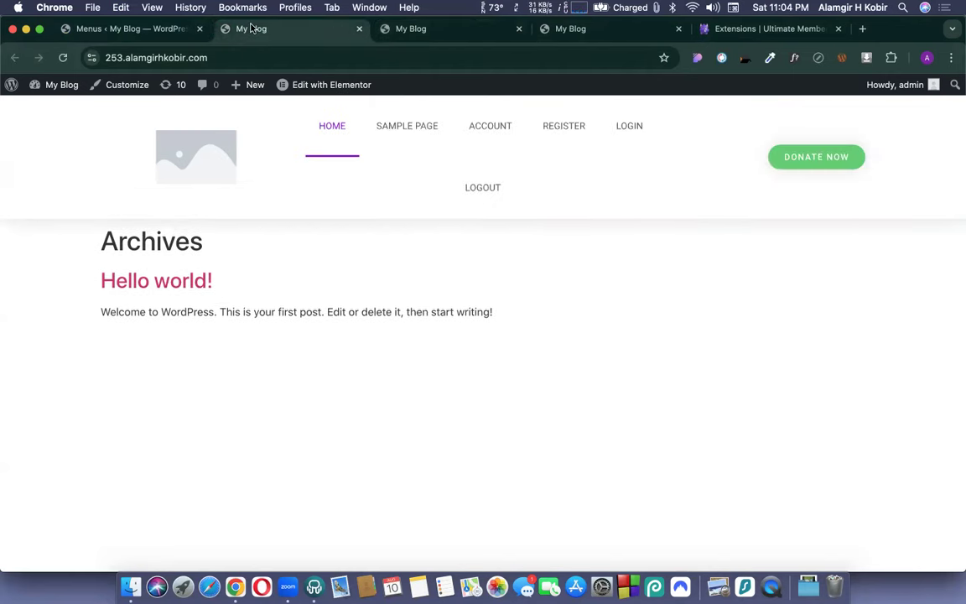
left_click(128, 27)
mouse_move(50, 239)
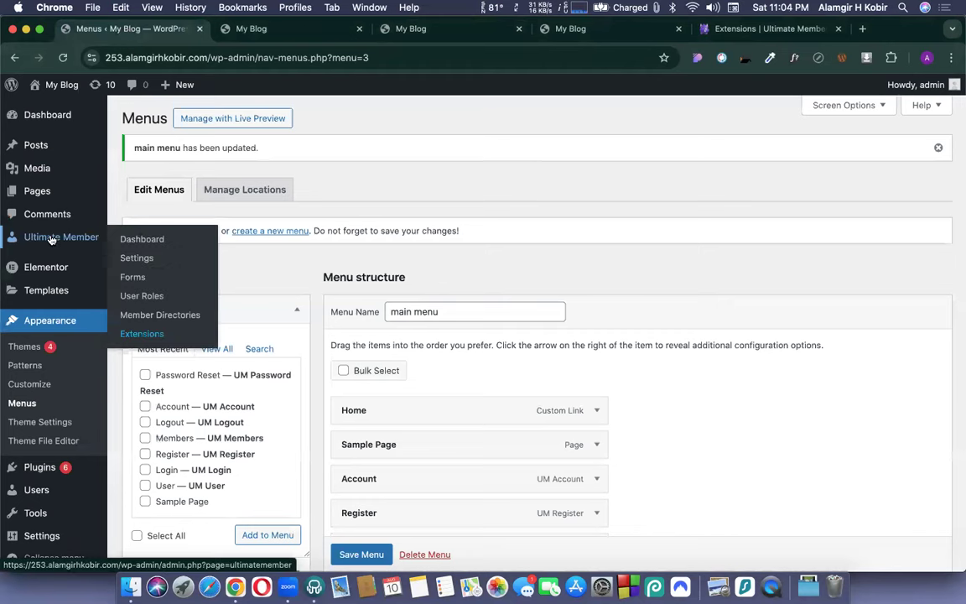
left_click(63, 238)
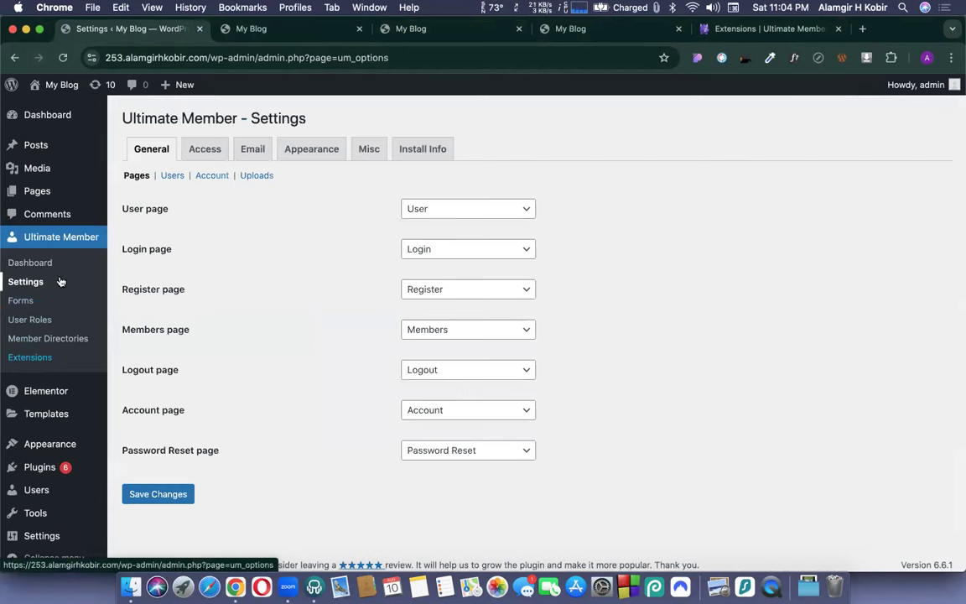
left_click(172, 178)
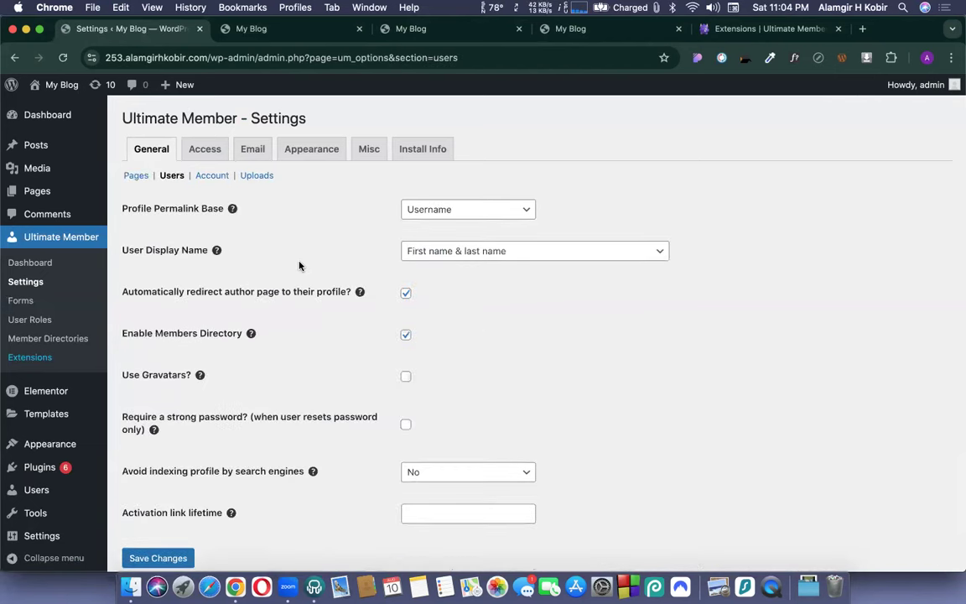
scroll(276, 243, "down", 2)
left_click_drag(118, 210, 212, 208)
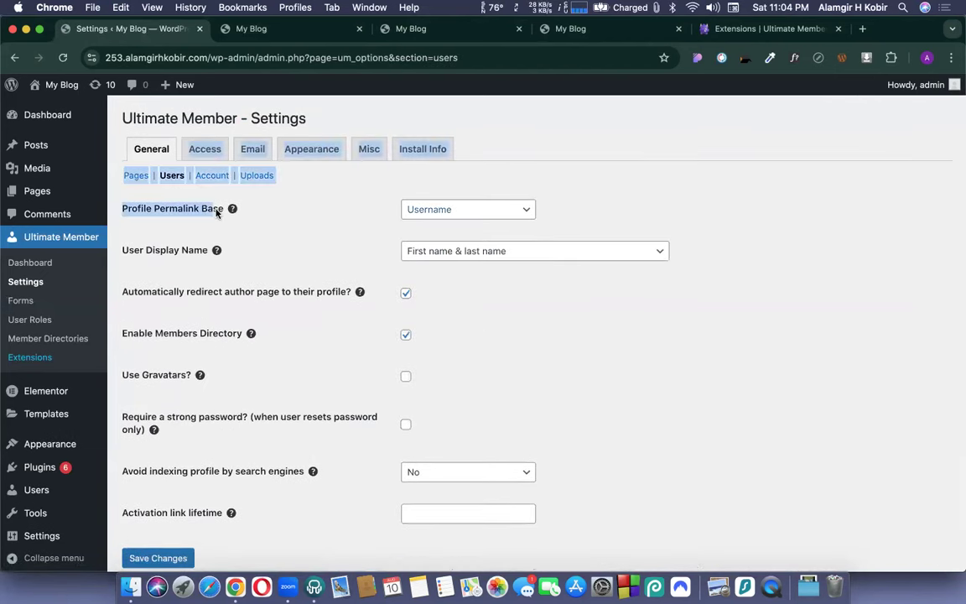
left_click(302, 228)
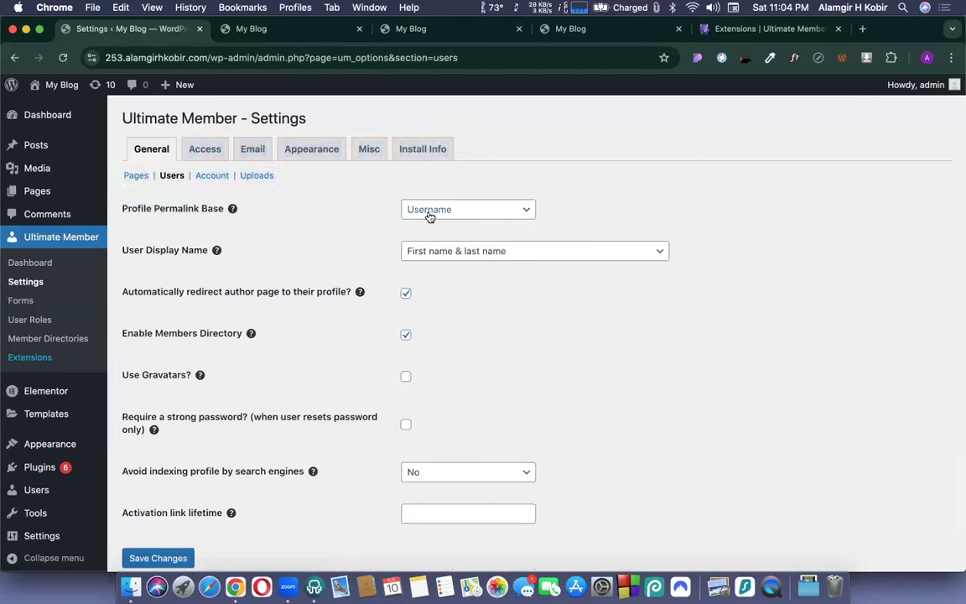
Step: Check the Profile Permalink Base choices, leaving it set to Username
left_click(429, 217)
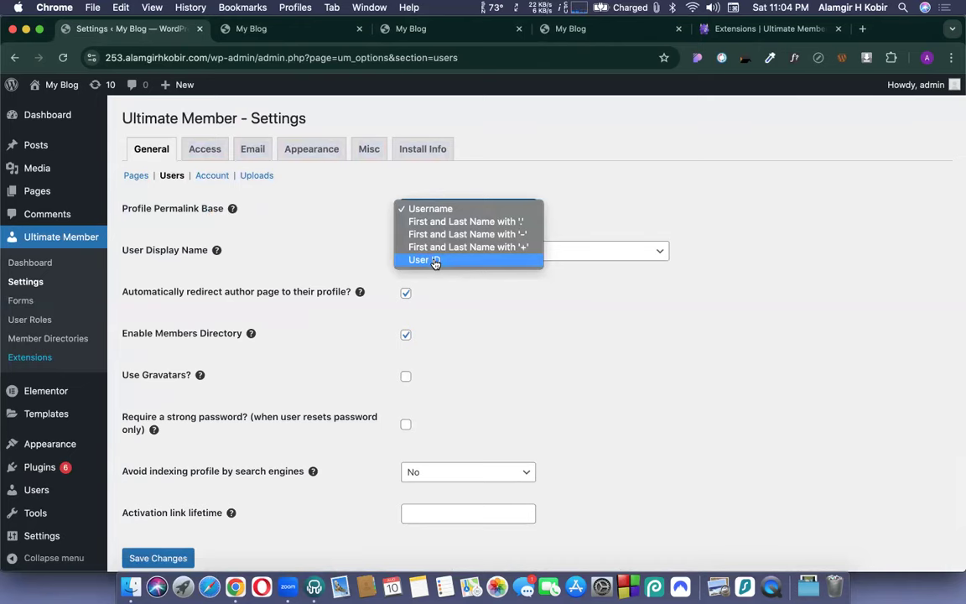
left_click(341, 222)
key("ctrl+Up")
left_click(340, 222)
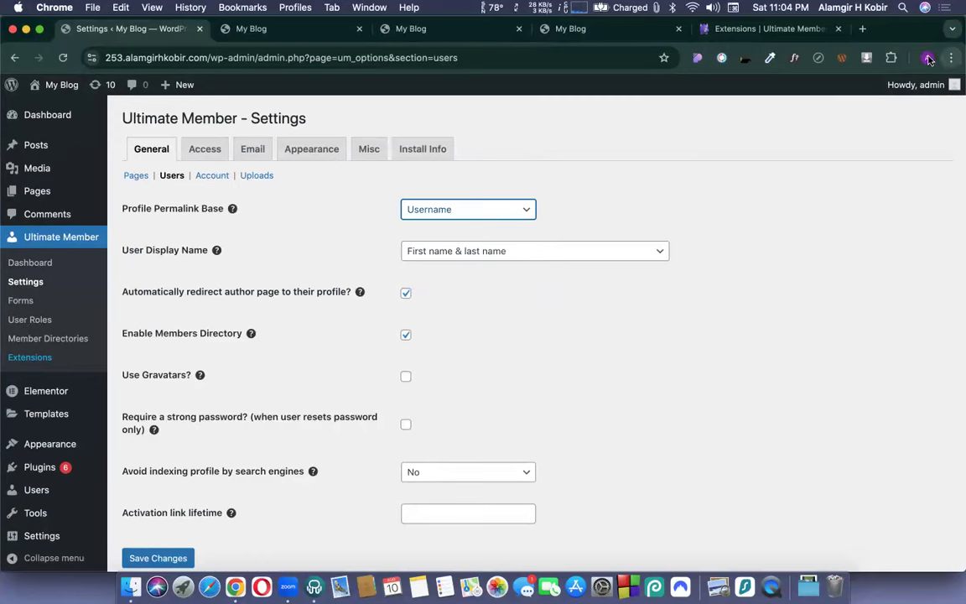
left_click(926, 57)
scroll(845, 514, "down", 2)
scroll(845, 514, "down", 2)
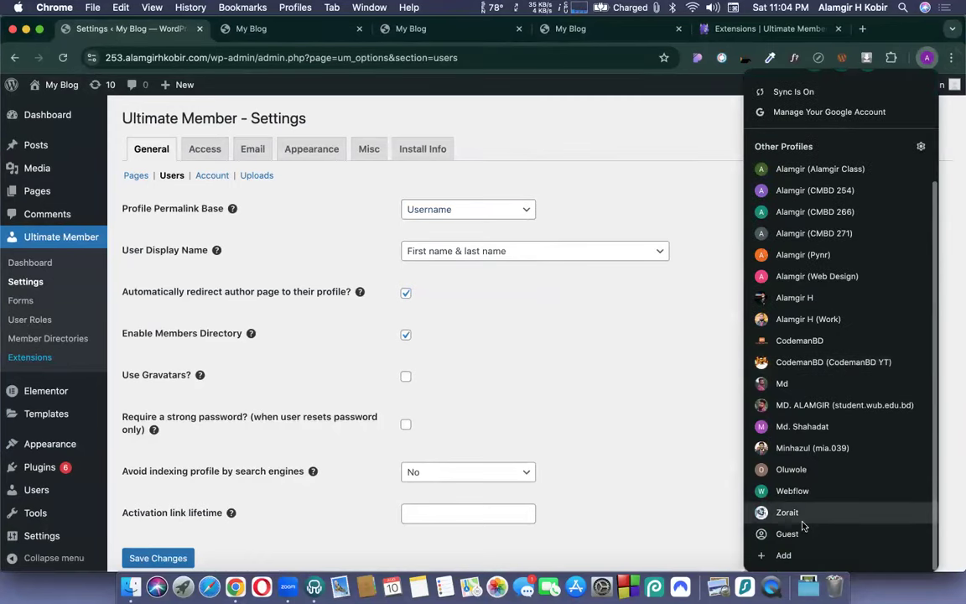
scroll(810, 264, "up", 1)
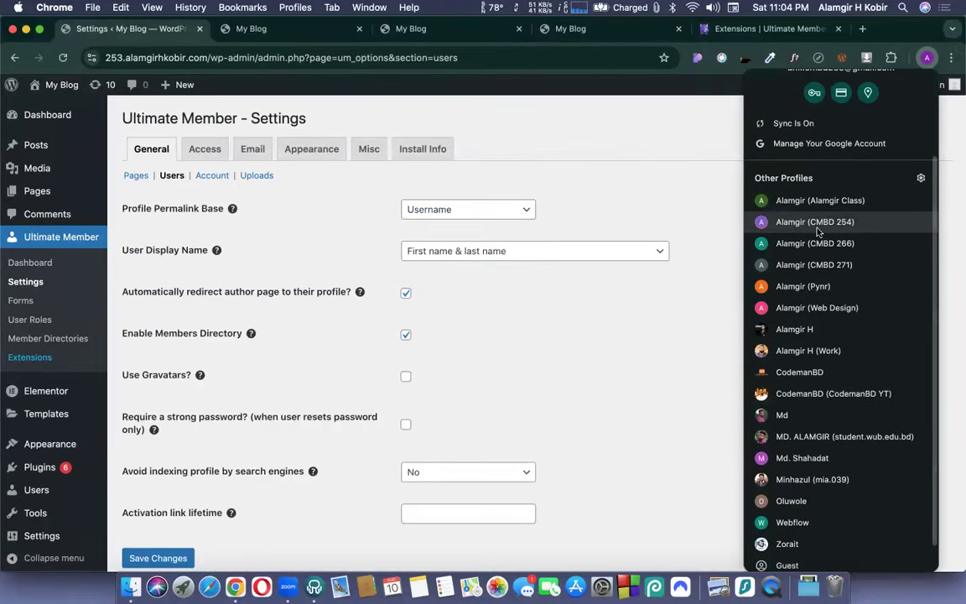
Step: In another logged-out browser window, load the blog and reach the Register form via Login
key("Escape")
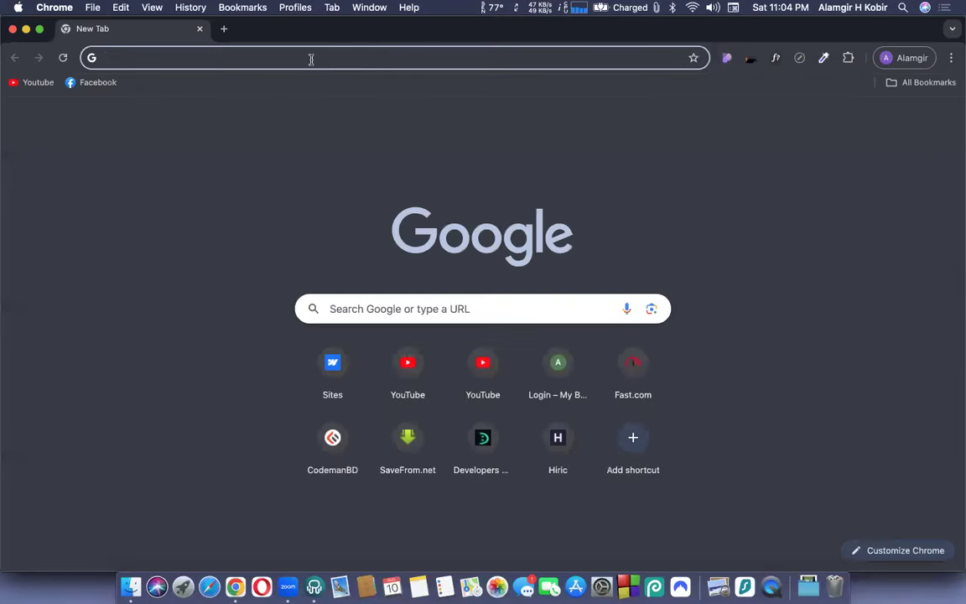
type("253")
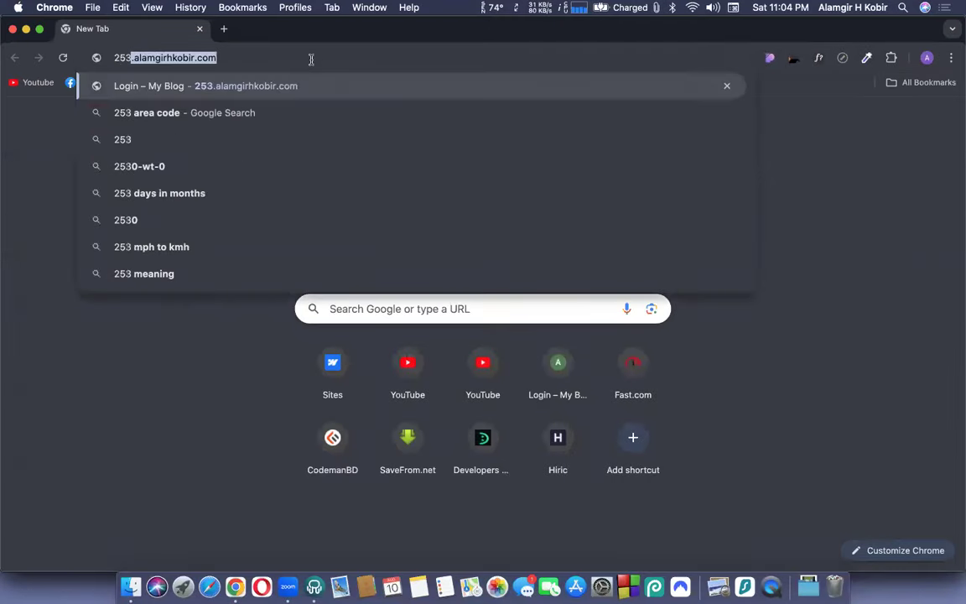
key("Return")
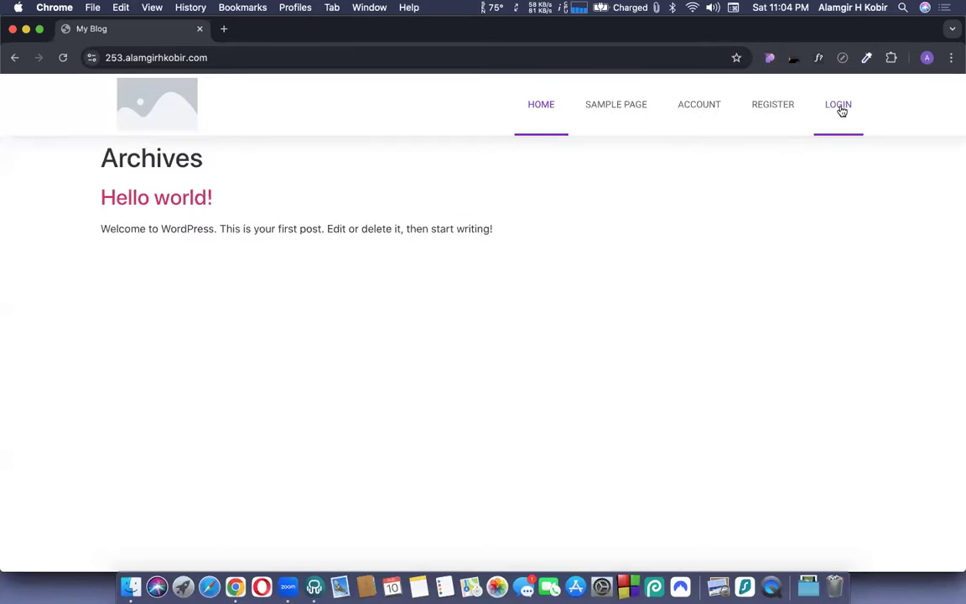
left_click(746, 119)
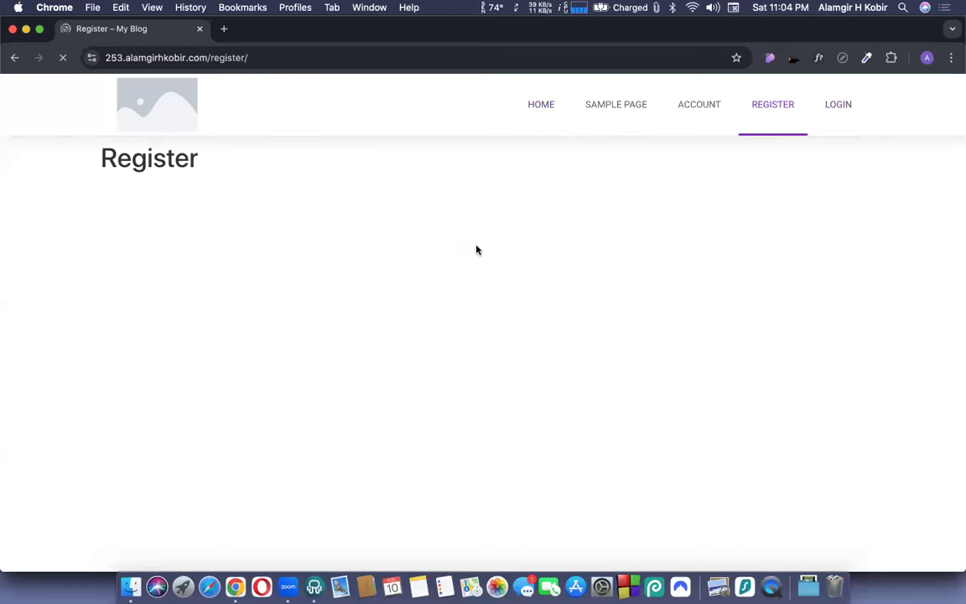
left_click(840, 102)
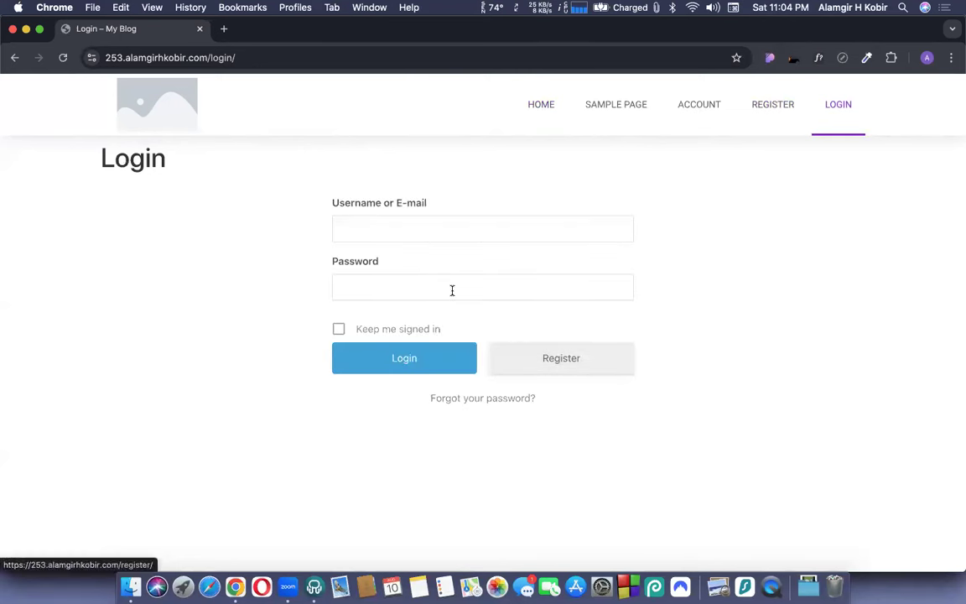
left_click(569, 359)
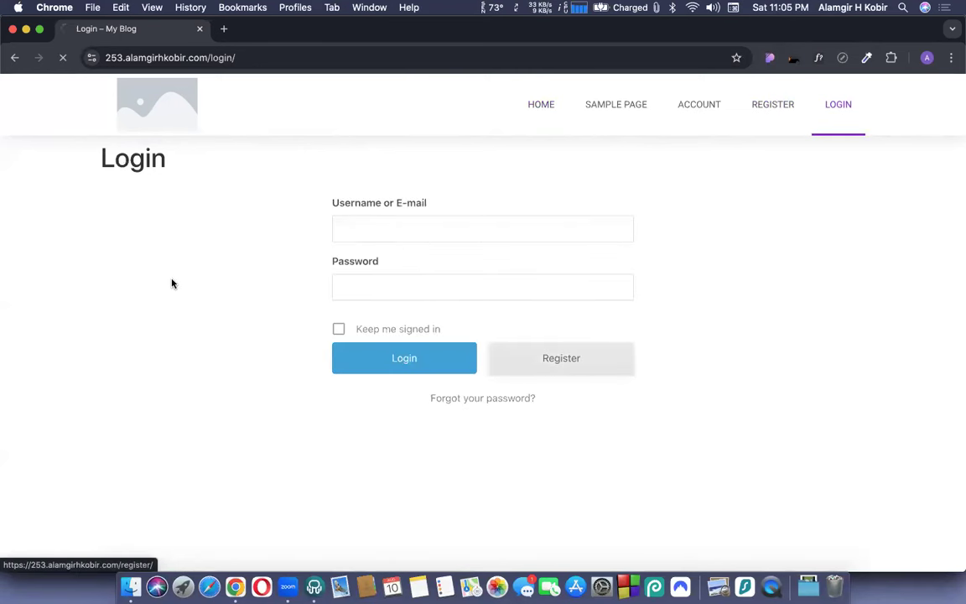
left_click(368, 223)
Step: Fill in the new member's username, first and last name, e-mail and password, then submit registration
type("Alamgir")
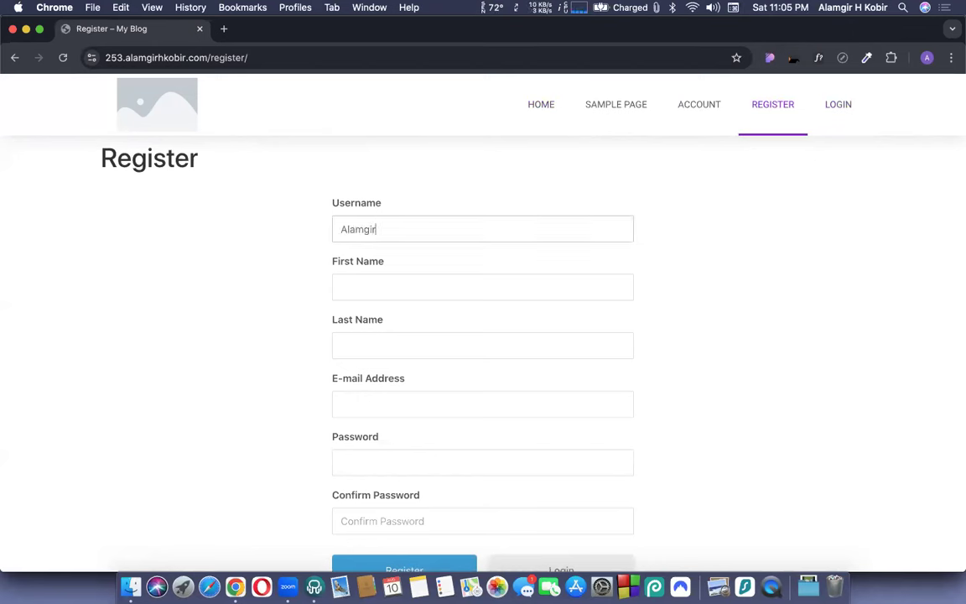
left_click(341, 286)
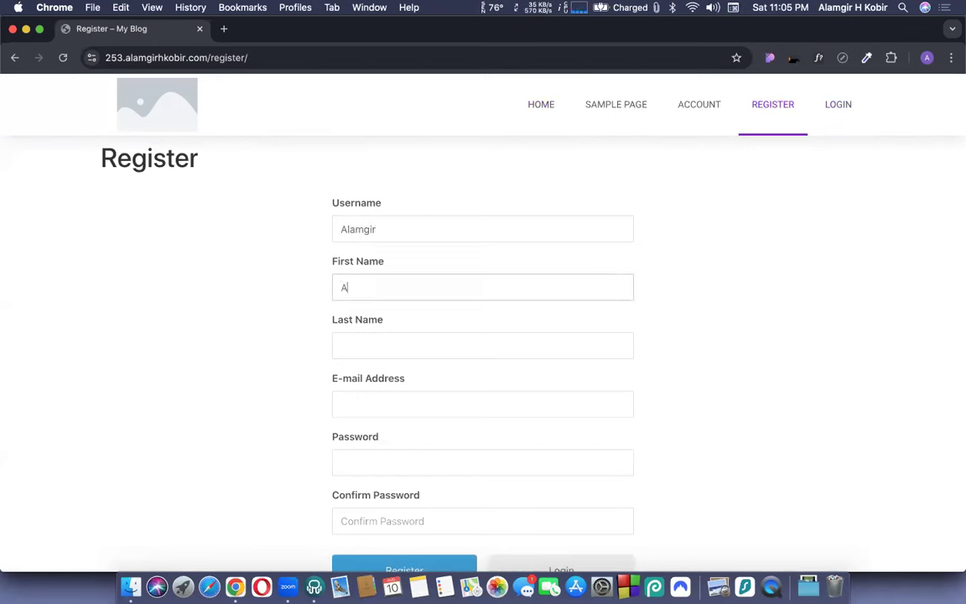
type("Alamgir")
left_click(378, 336)
type("H")
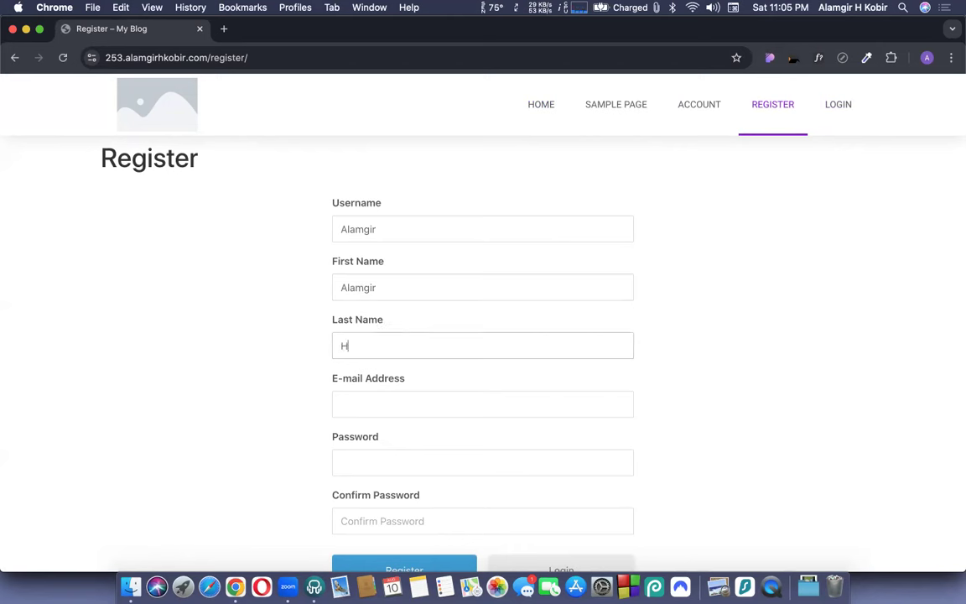
type(" Kobir")
left_click(389, 406)
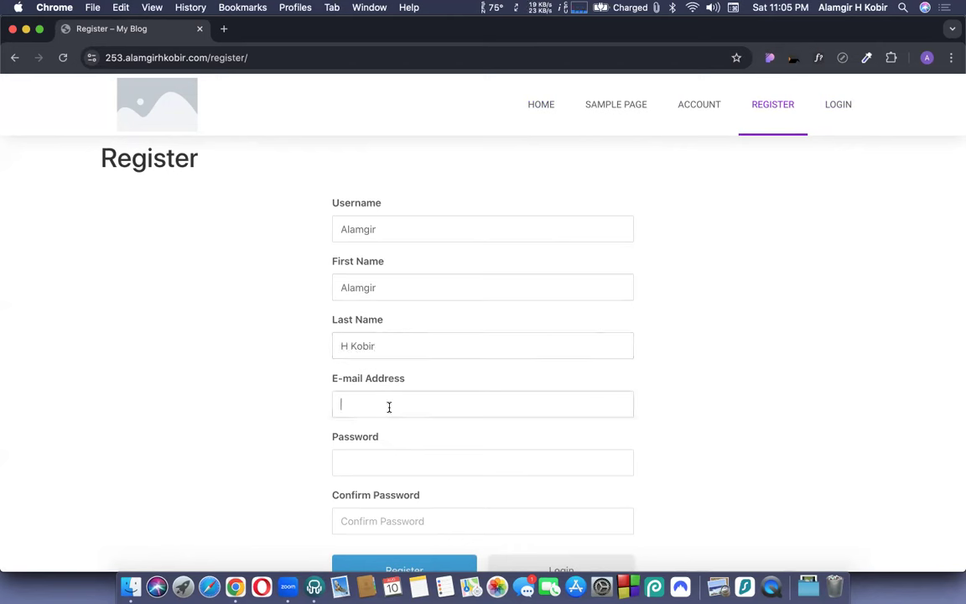
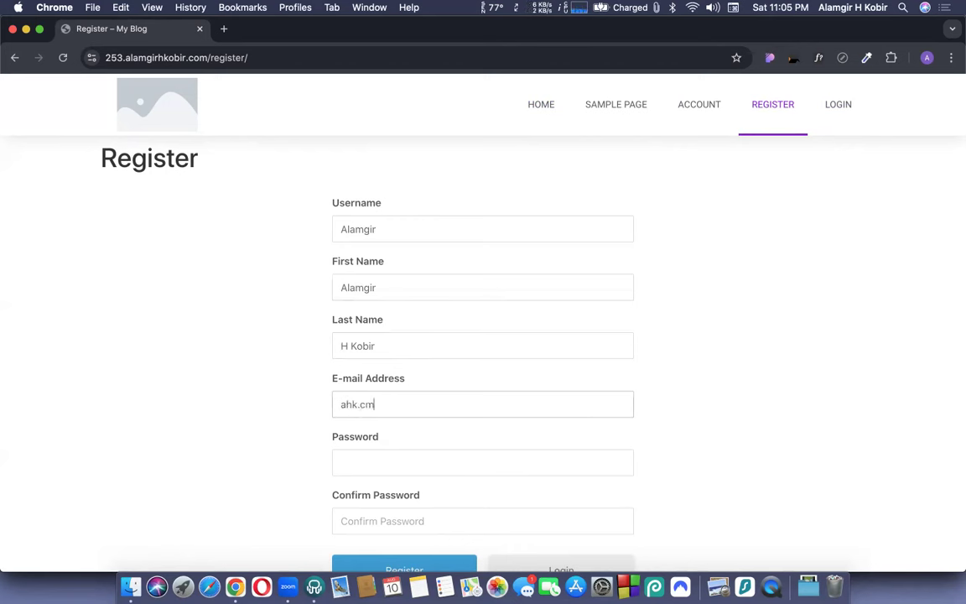
left_click(389, 469)
scroll(446, 406, "down", 1)
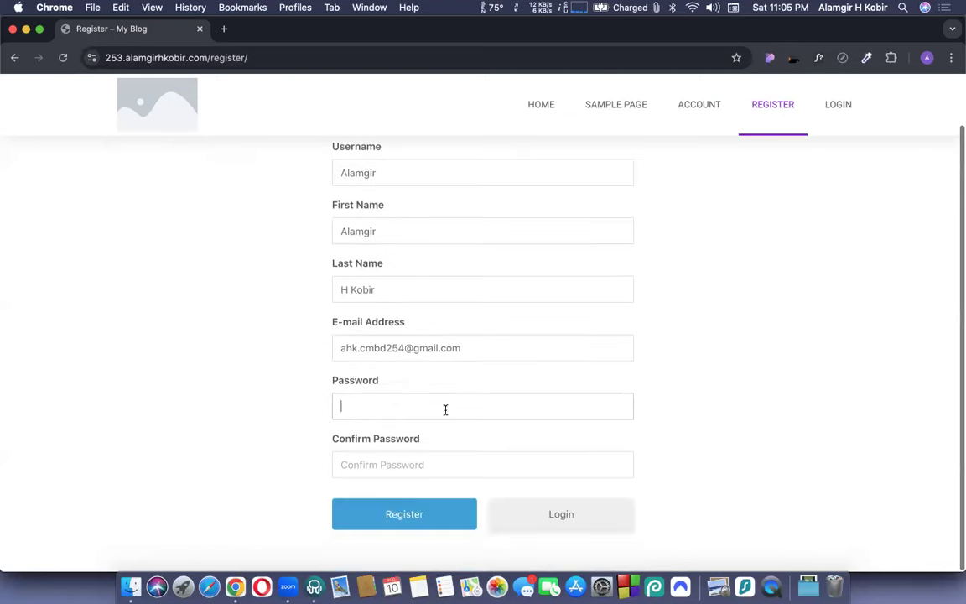
type("•••")
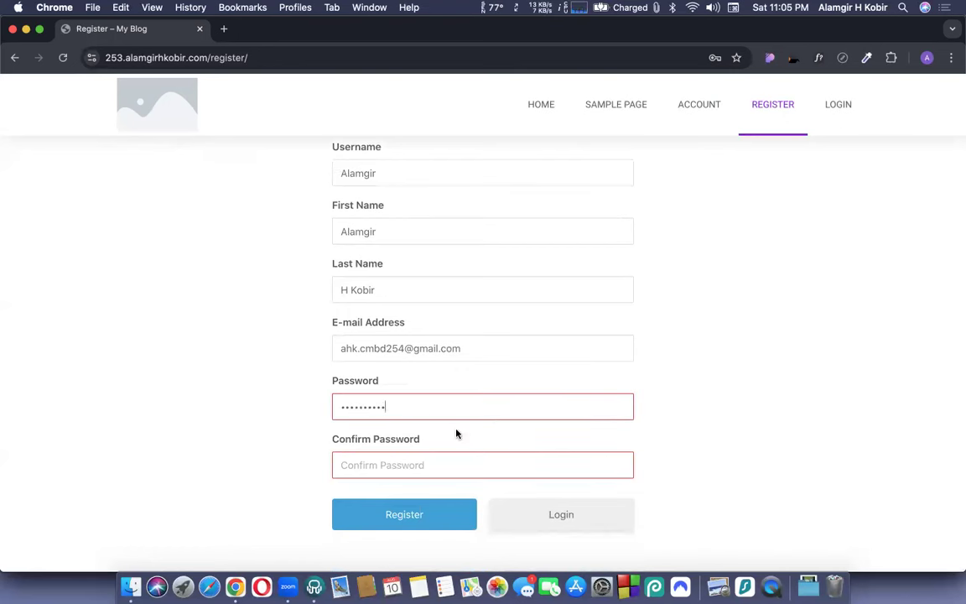
type("•")
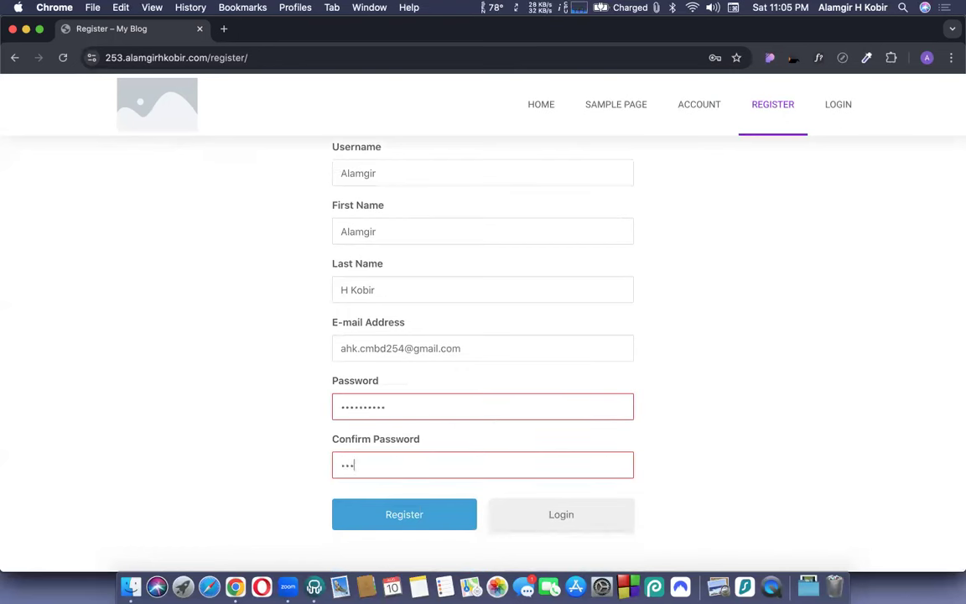
type("•••••••••")
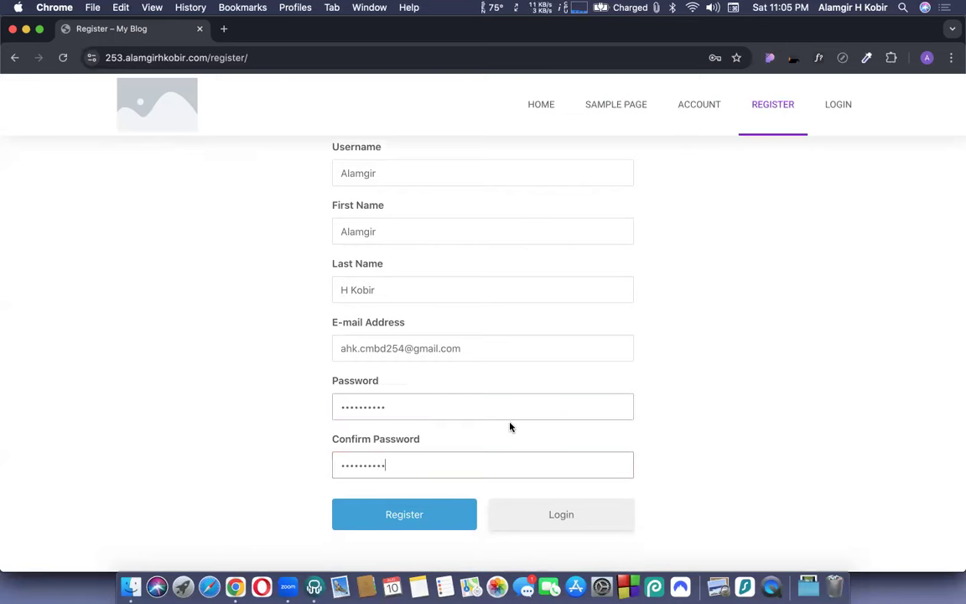
left_click(410, 518)
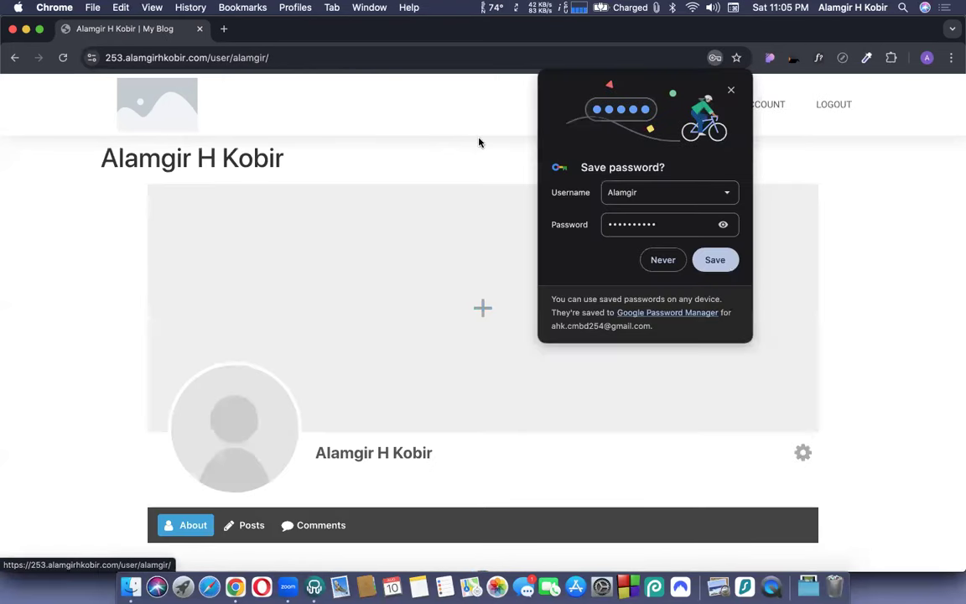
Step: Save the new account's password in Chrome and inspect the username in the profile URL
left_click(717, 260)
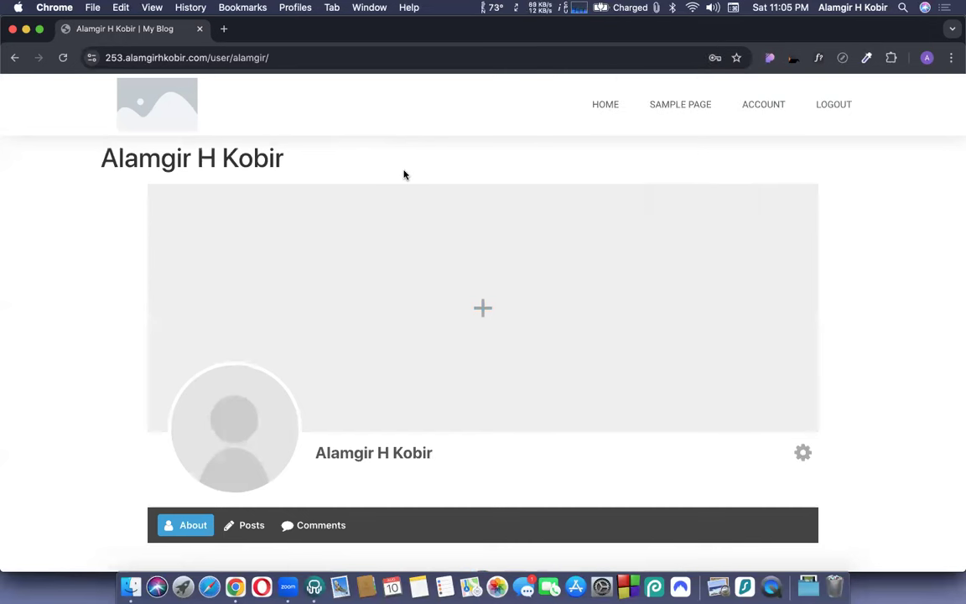
left_click_drag(233, 56, 311, 54)
left_click(290, 53)
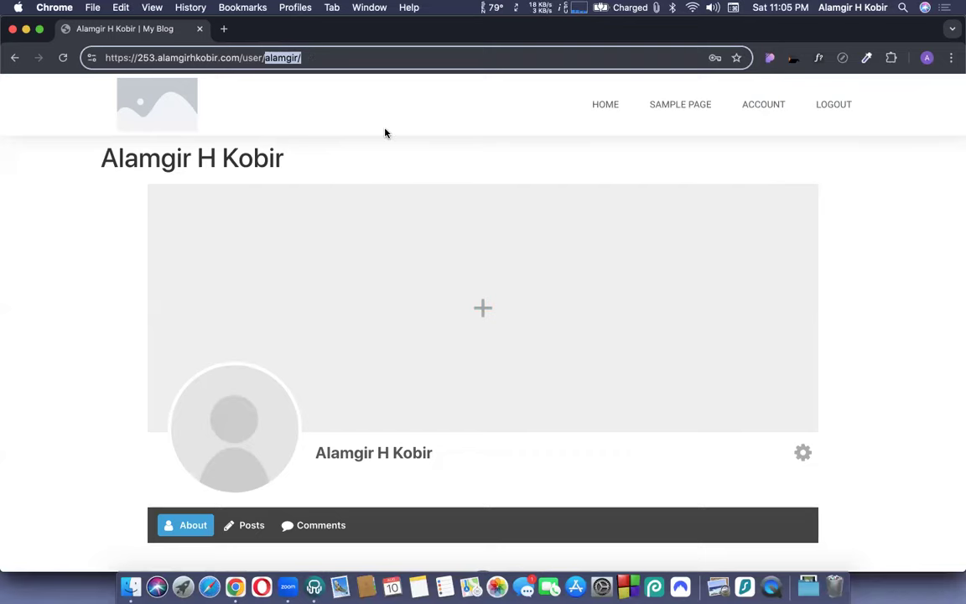
Step: In the Ultimate Member settings, set Profile Permalink Base to User ID
key("ctrl+Up")
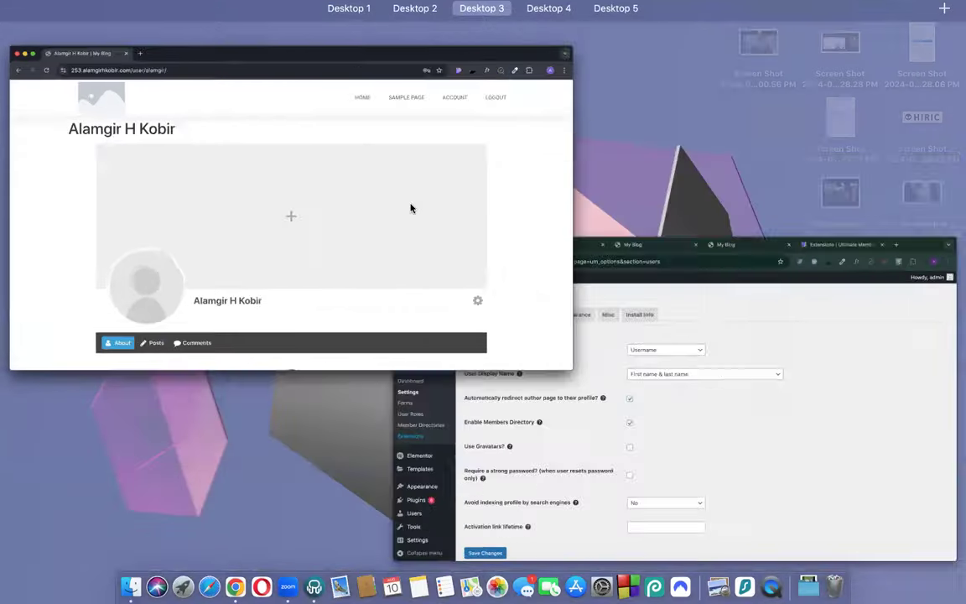
left_click(615, 342)
left_click(458, 215)
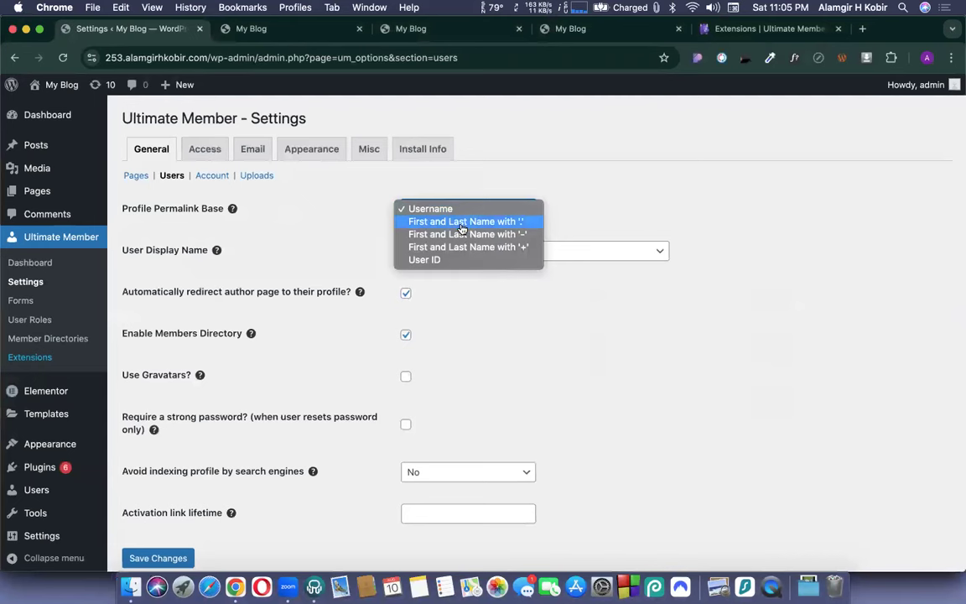
left_click(429, 260)
Step: Save the User ID setting and reload the member profile, confirming its URL ends in /user/2/
left_click(172, 556)
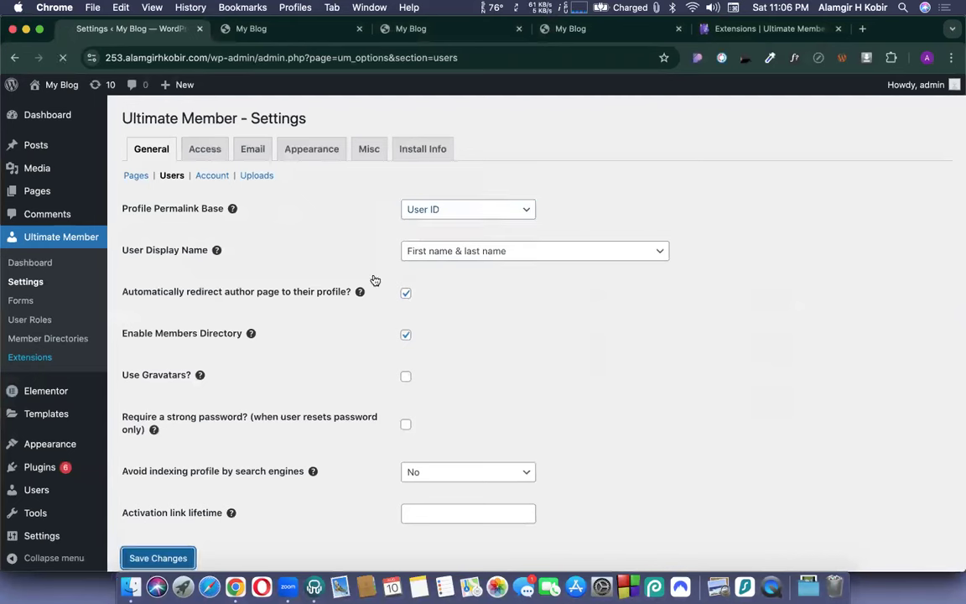
key("ctrl+Up")
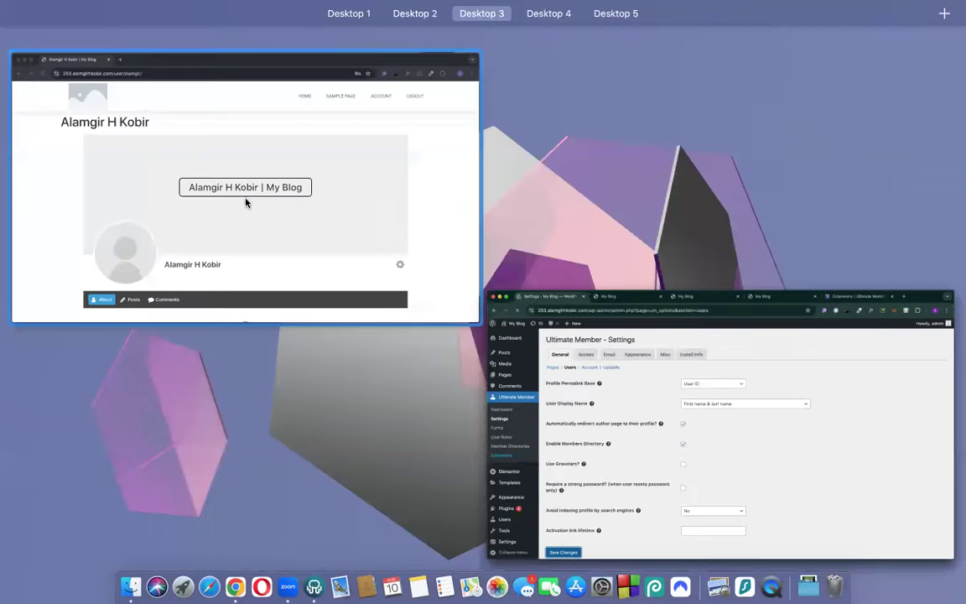
left_click(250, 196)
left_click(62, 58)
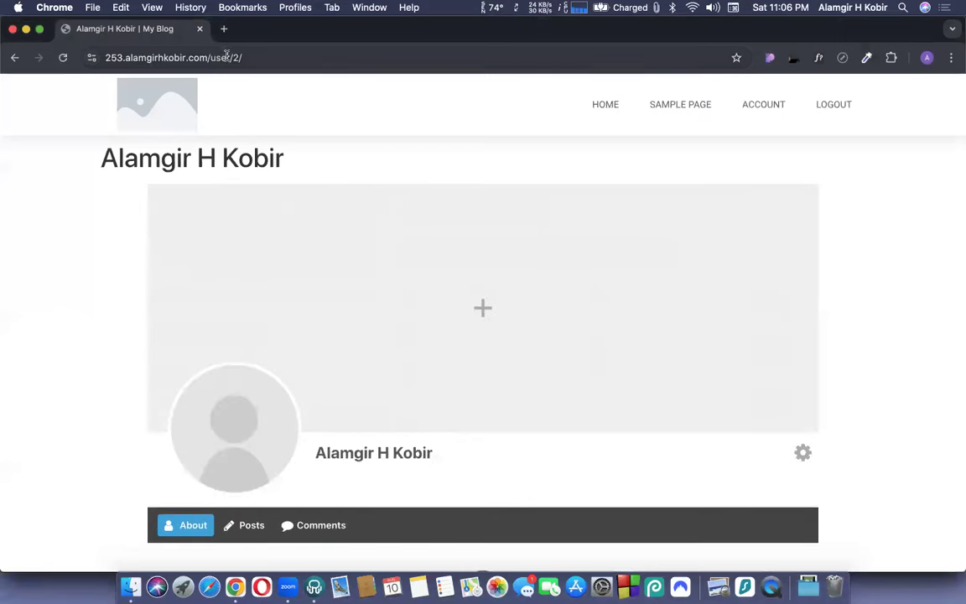
left_click(226, 57)
left_click_drag(265, 57, 290, 80)
left_click(325, 115)
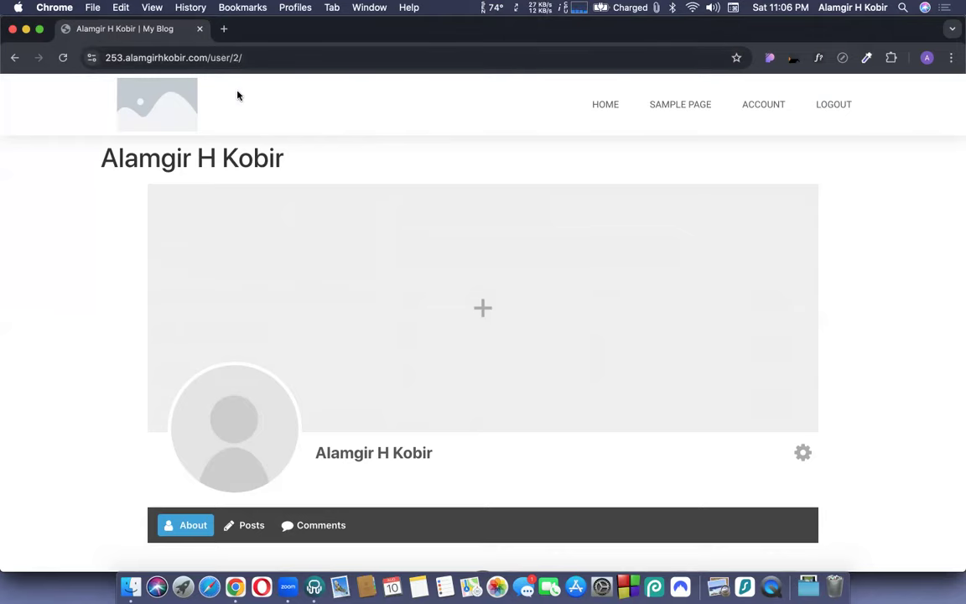
key("ctrl+Up")
left_click(392, 195)
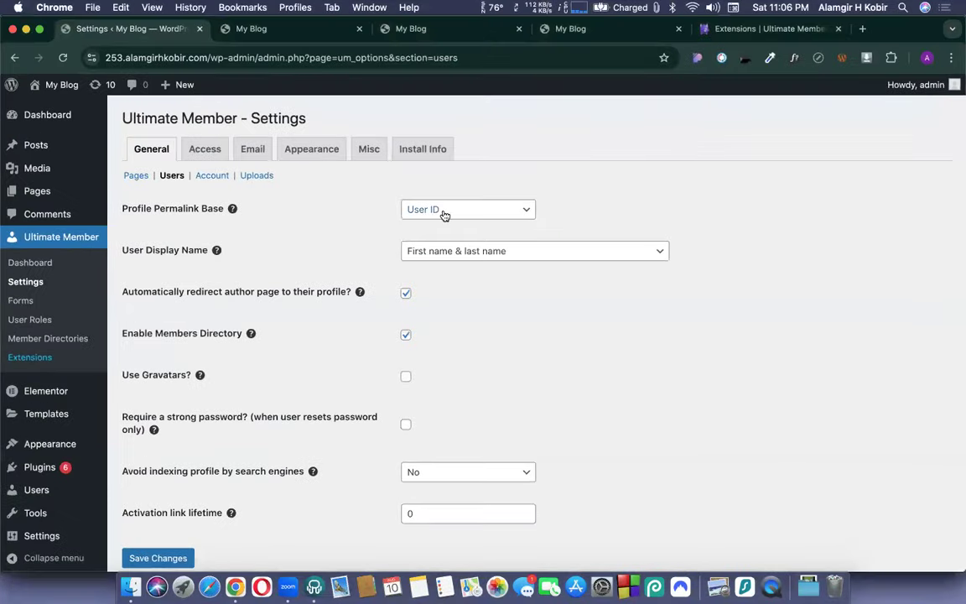
Step: Set Profile Permalink Base back to Username and save the settings
left_click(437, 209)
left_click(427, 160)
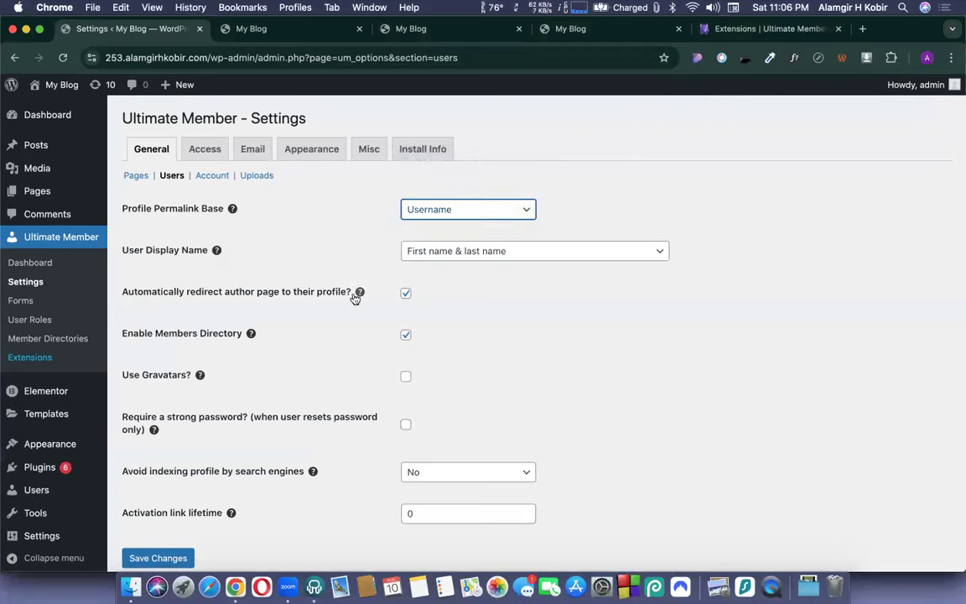
key("ctrl+Up")
key("ctrl+Up")
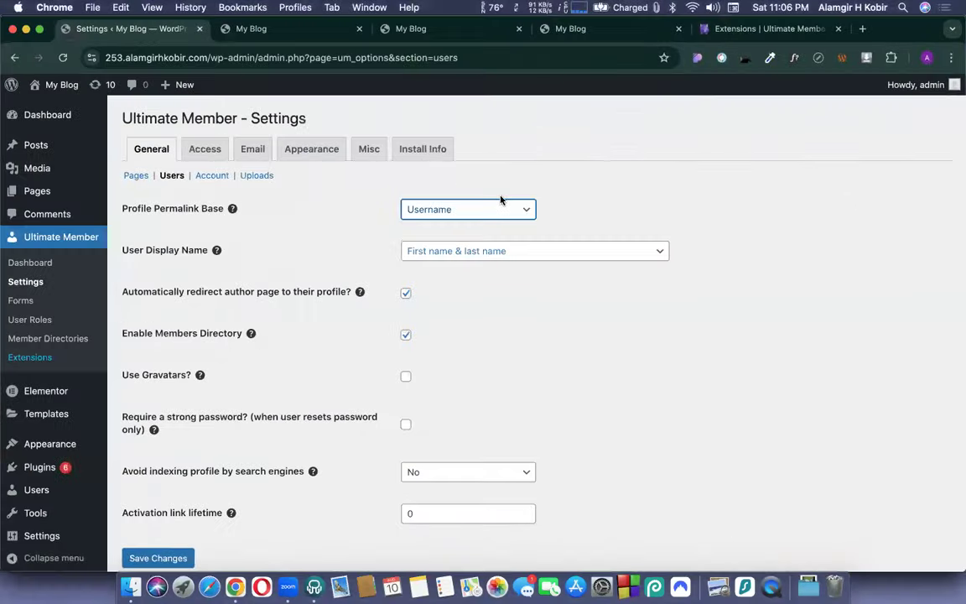
key("ctrl+Up")
left_click(99, 291)
triple_click(122, 164)
key("ctrl+Up")
left_click(260, 178)
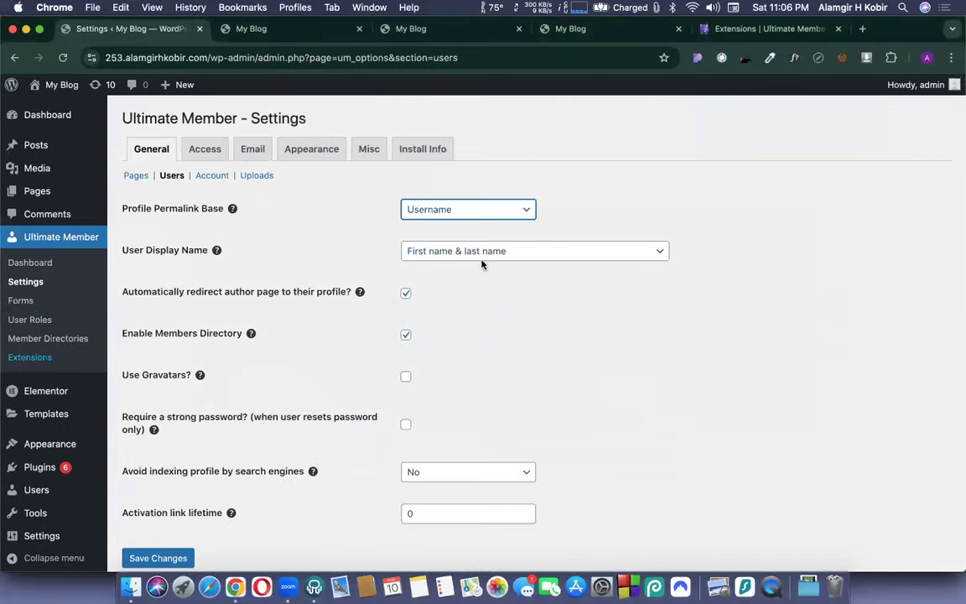
scroll(364, 404, "down", 2)
left_click(159, 502)
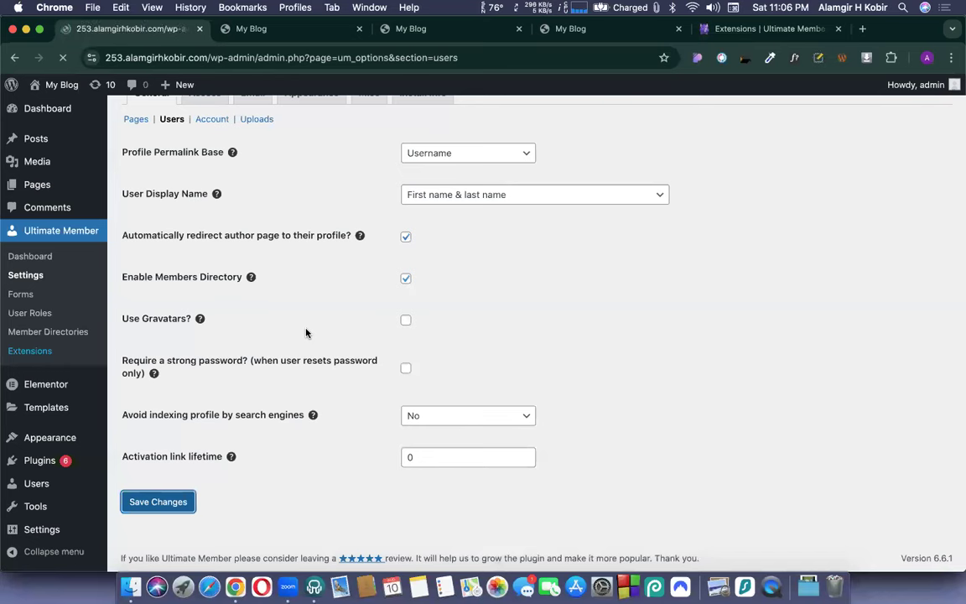
Step: Tick 'Require a strong password' for password resets and save again
scroll(326, 361, "down", 2)
scroll(326, 361, "up", 1)
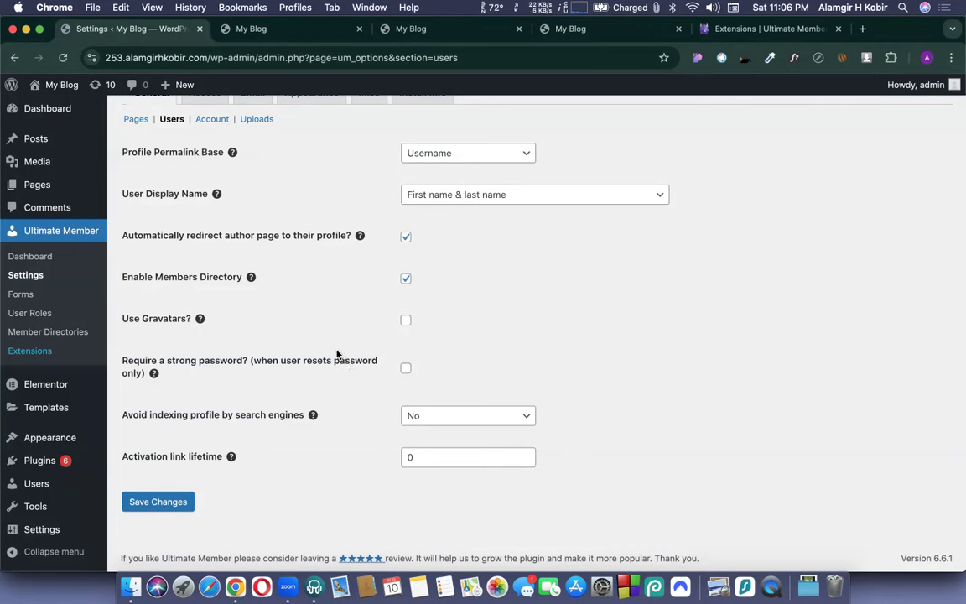
left_click(404, 369)
left_click(185, 502)
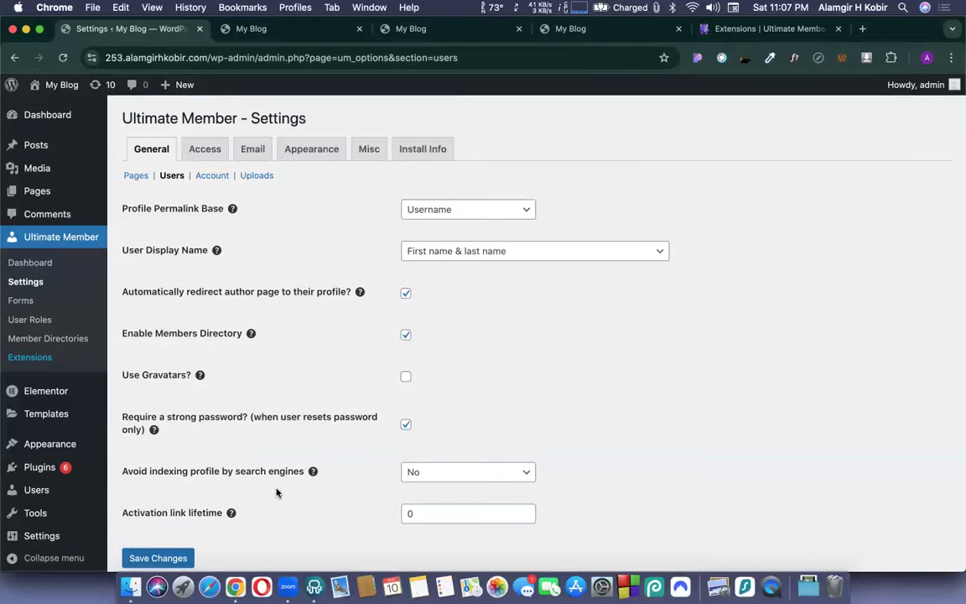
scroll(262, 461, "down", 2)
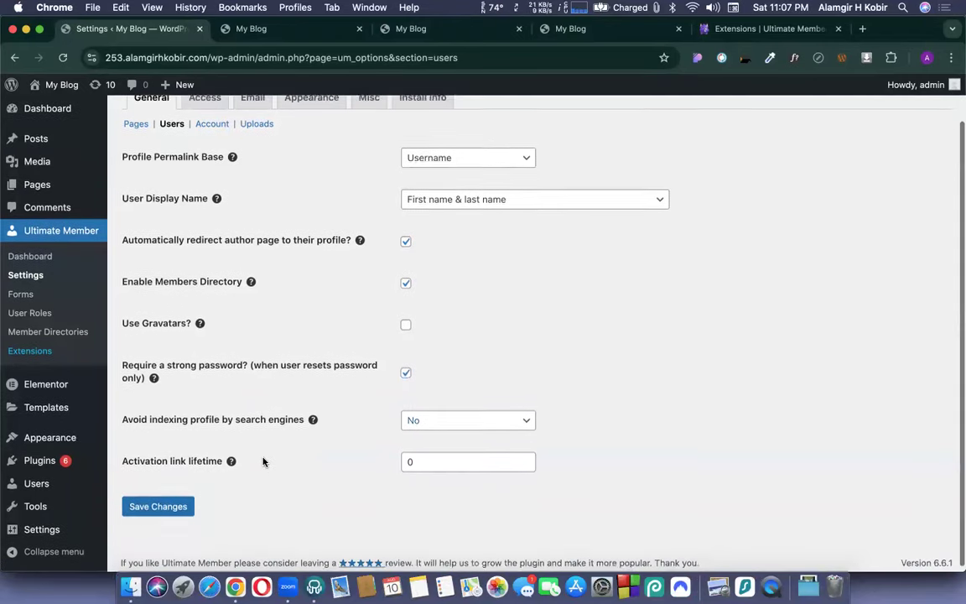
scroll(262, 461, "up", 2)
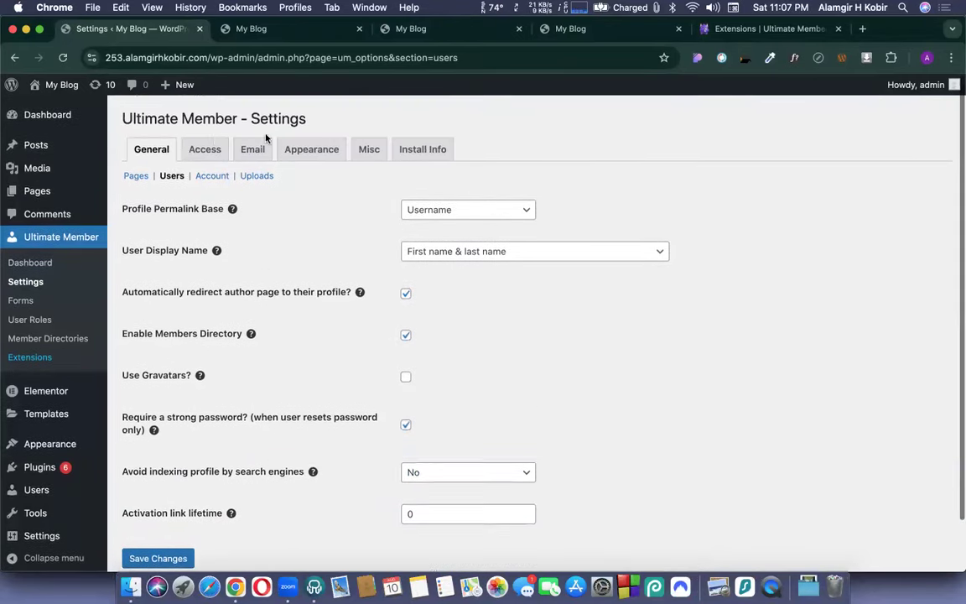
Step: Open the Account settings and review the Password, Privacy, Notifications and Delete account tab options
left_click(211, 176)
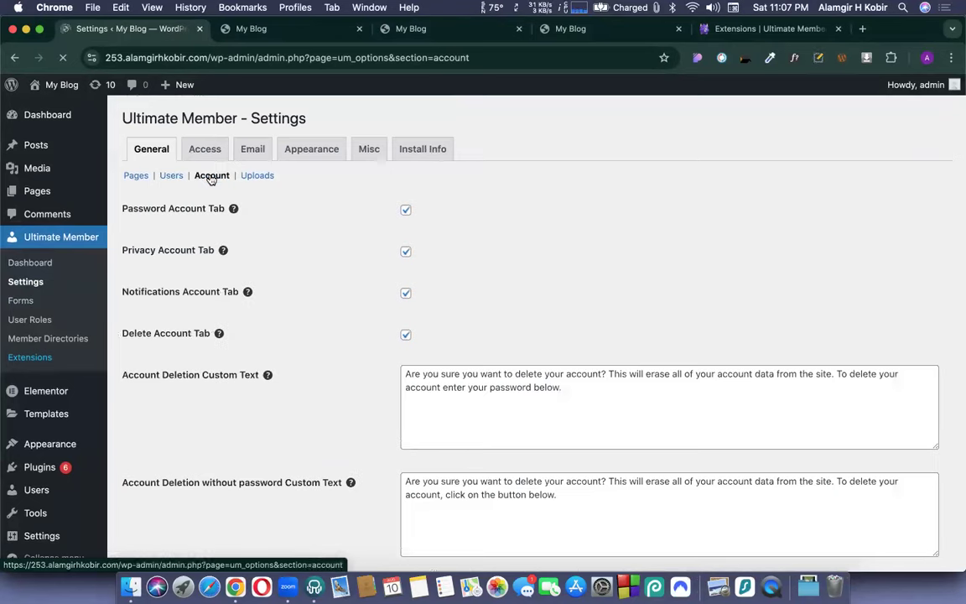
scroll(303, 288, "down", 1)
scroll(304, 288, "down", 5)
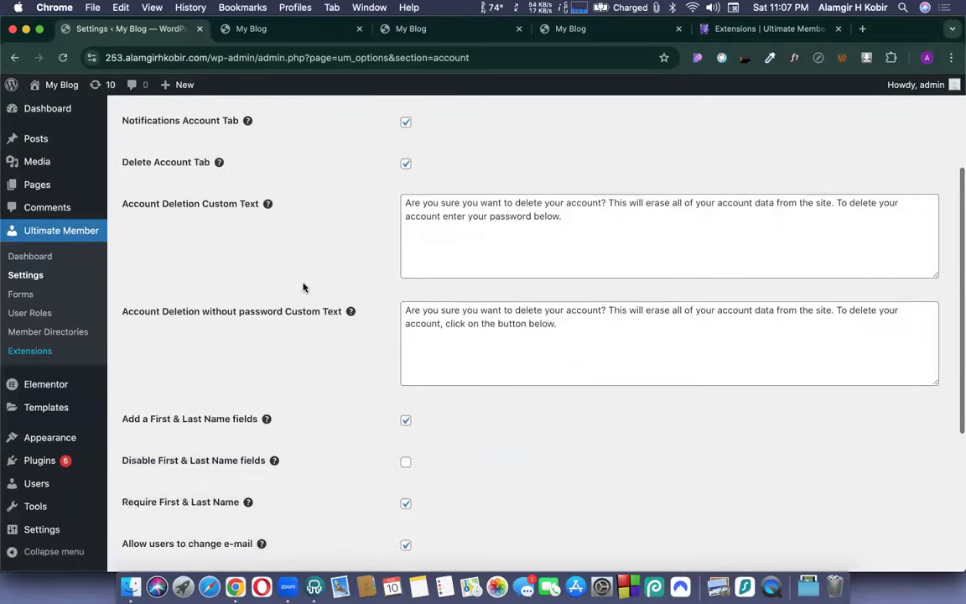
scroll(304, 288, "up", 6)
scroll(310, 286, "down", 1)
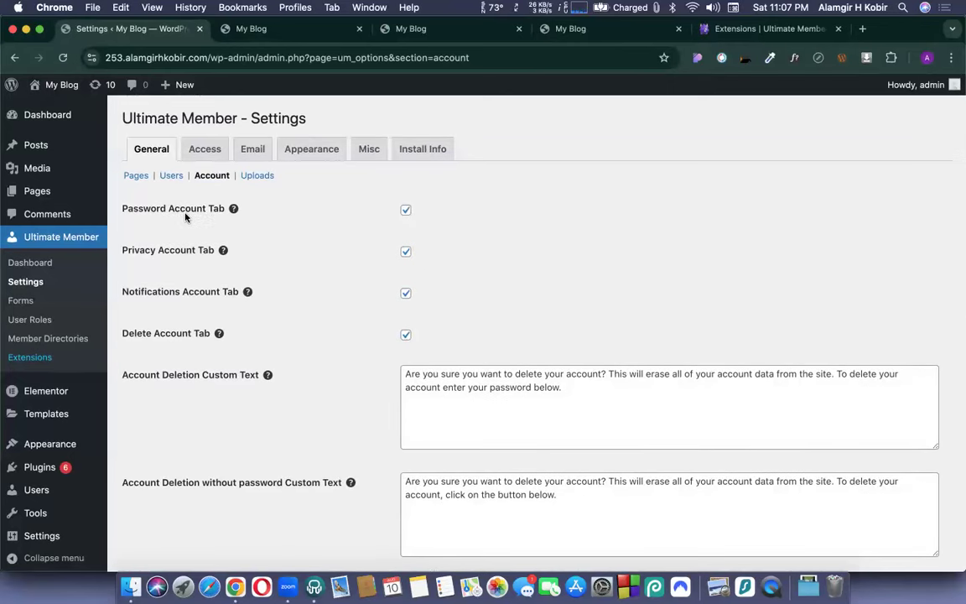
key("ctrl+Up")
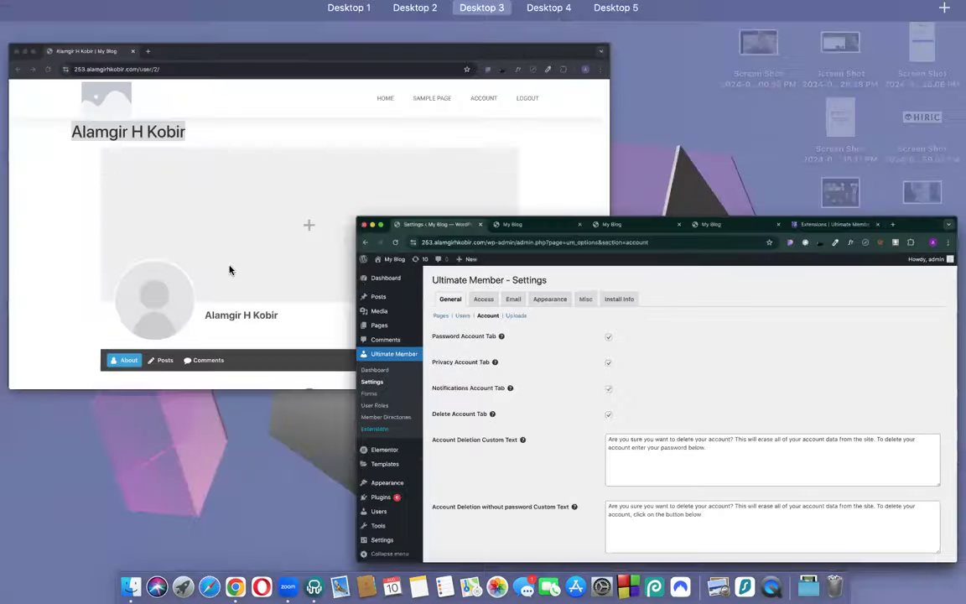
left_click(232, 270)
scroll(358, 324, "down", 1)
scroll(550, 228, "up", 3)
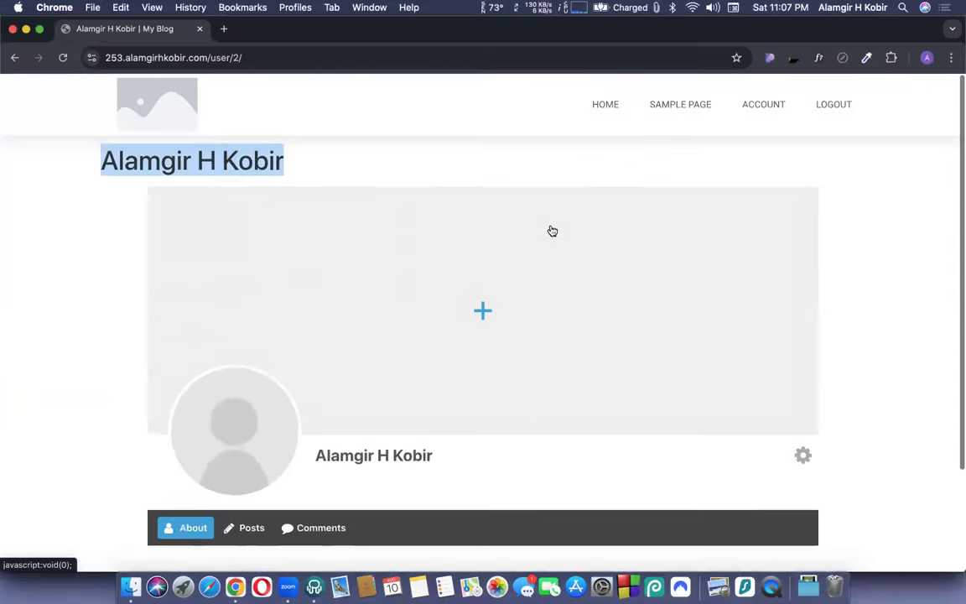
scroll(340, 458, "down", 3)
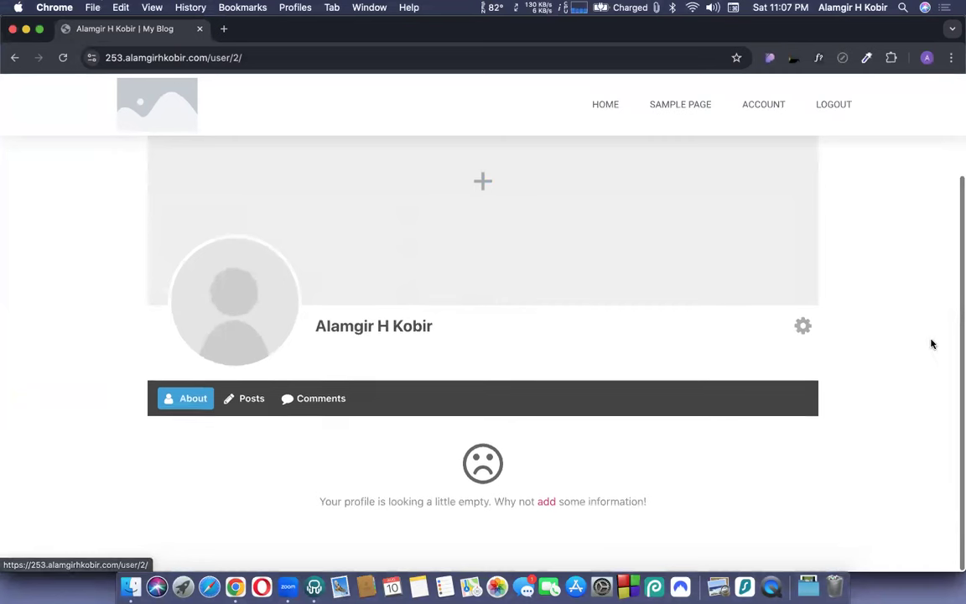
left_click(802, 328)
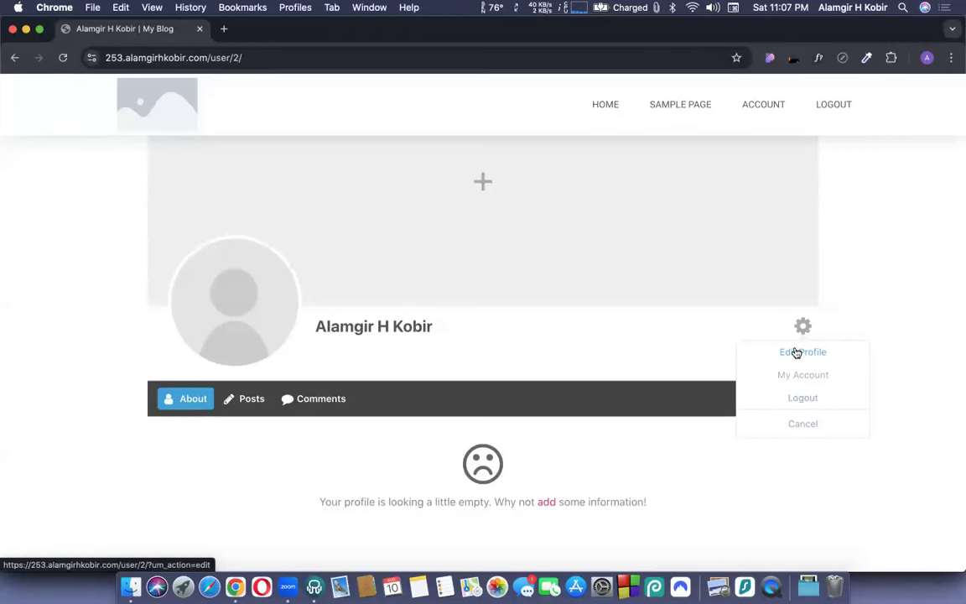
left_click(796, 352)
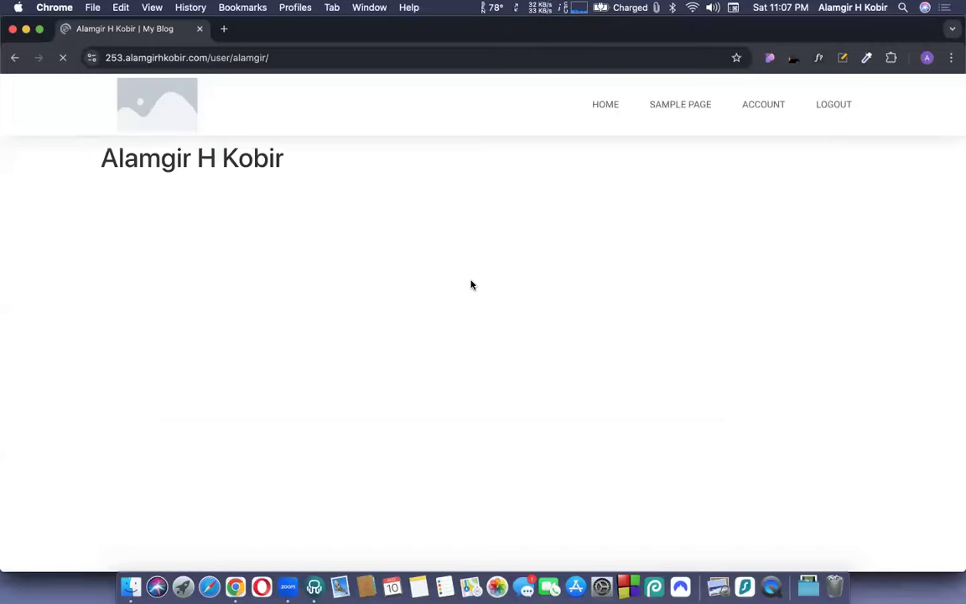
scroll(415, 369, "down", 3)
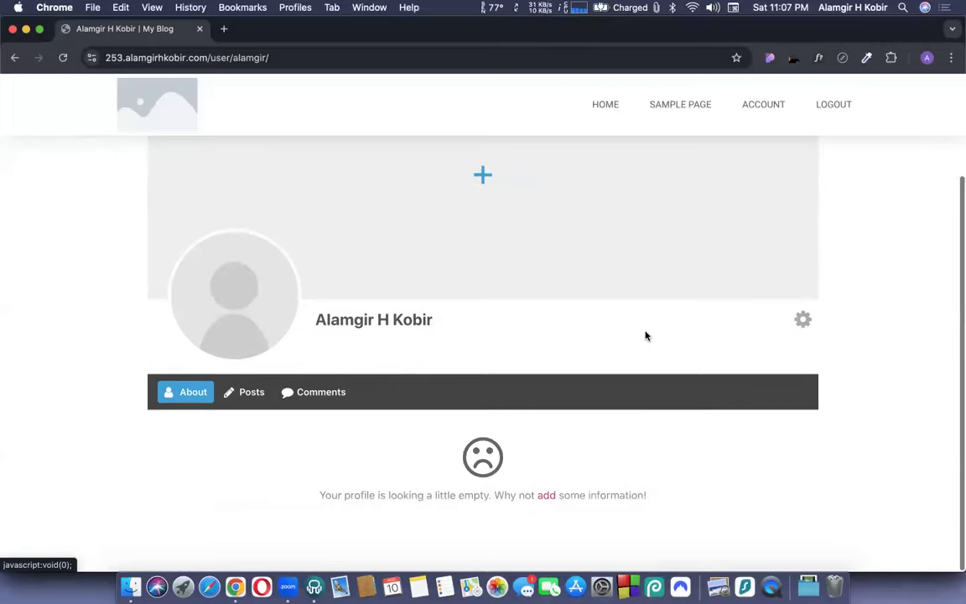
left_click(802, 326)
left_click(788, 379)
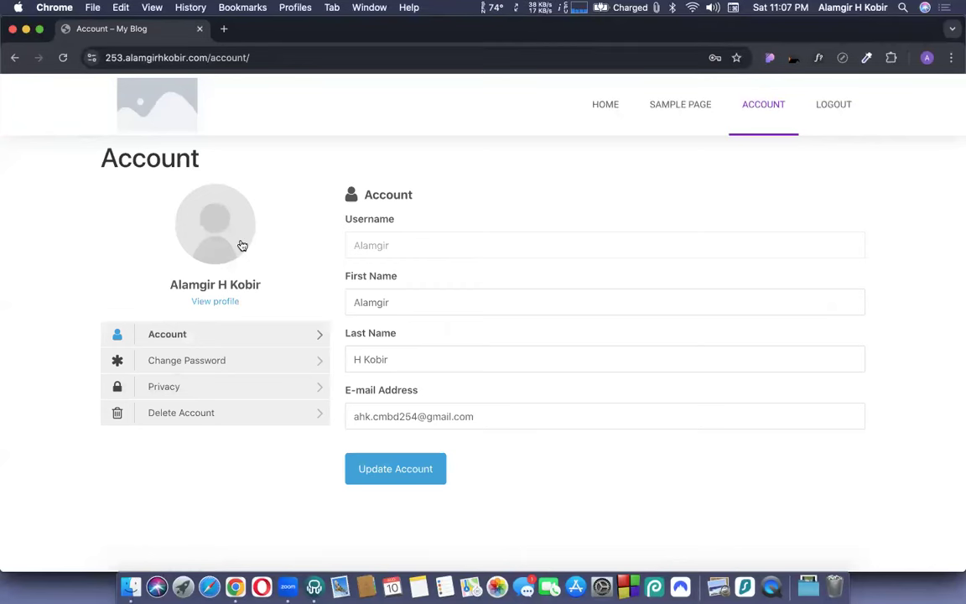
left_click(201, 303)
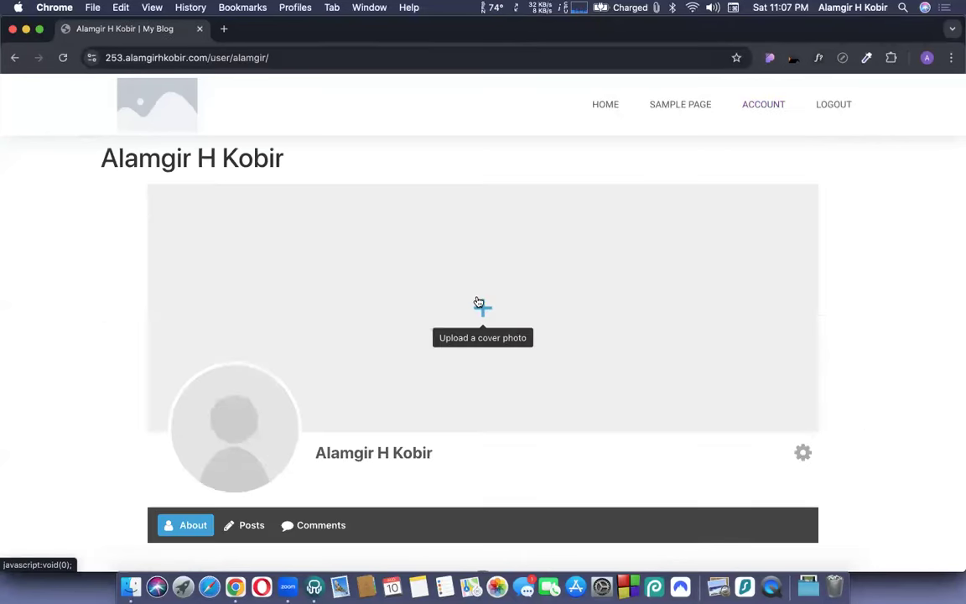
Step: Start a cover photo upload with an image from Downloads, then cancel it
left_click(483, 307)
left_click(503, 361)
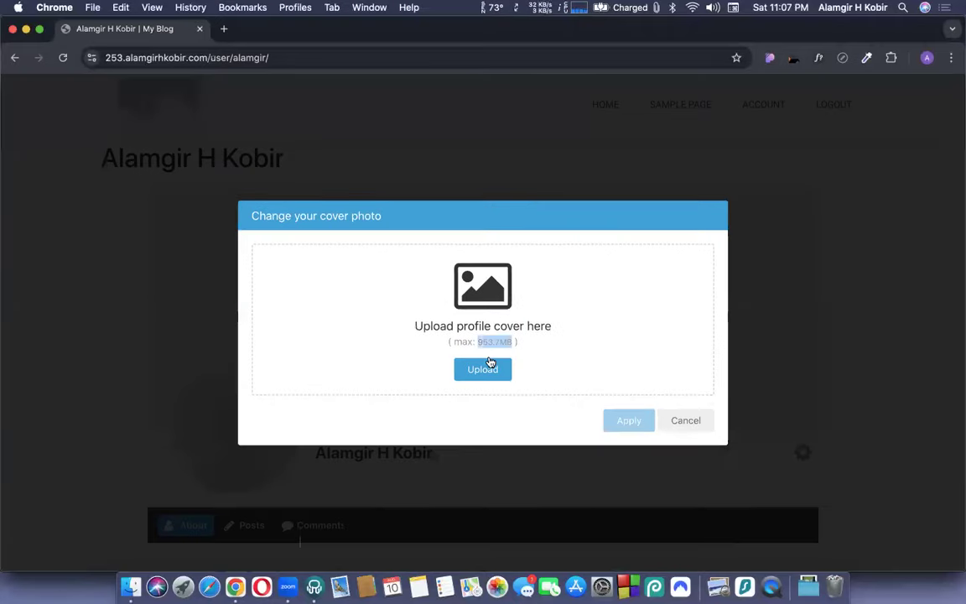
left_click(484, 368)
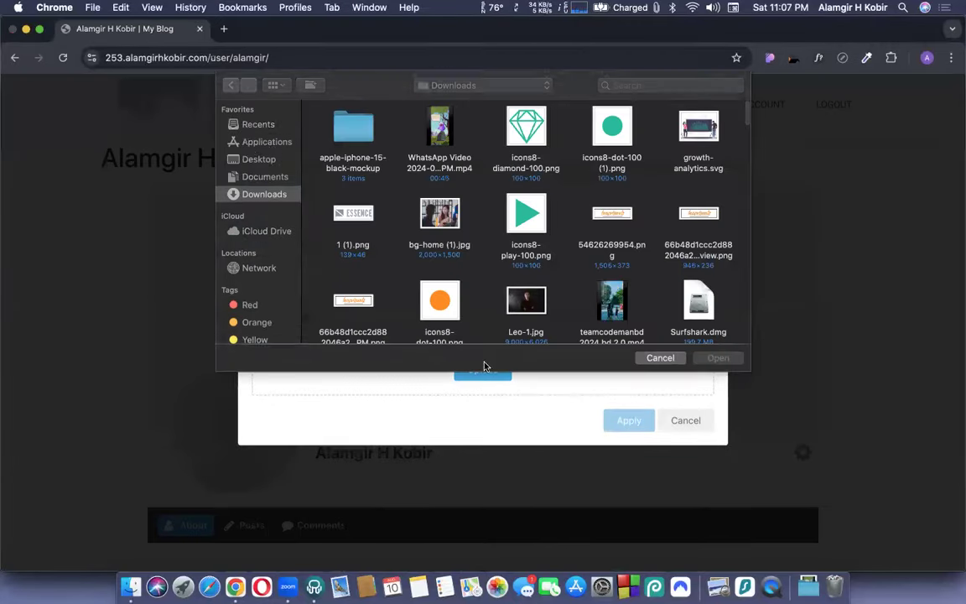
double_click(523, 302)
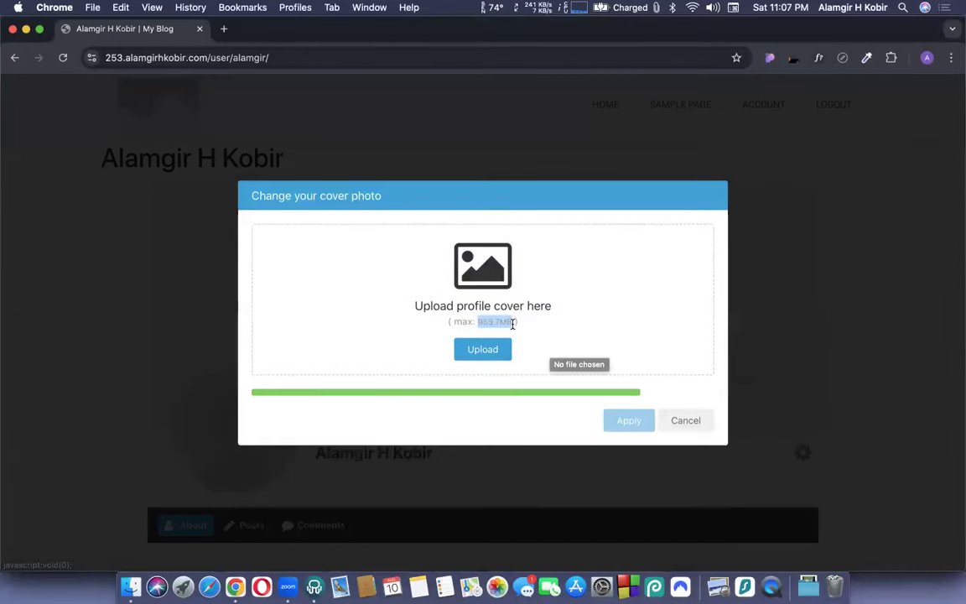
left_click(471, 310)
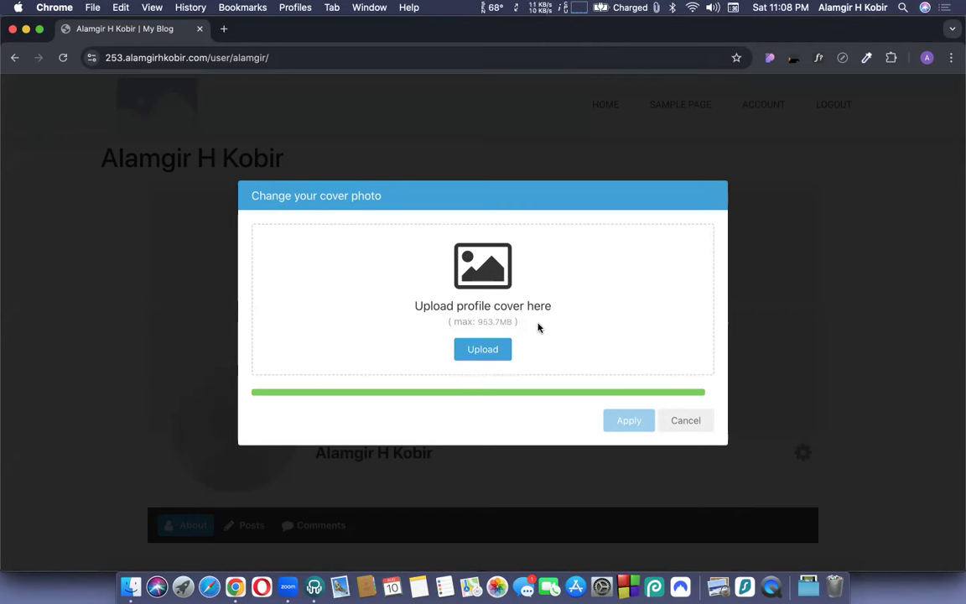
left_click(686, 421)
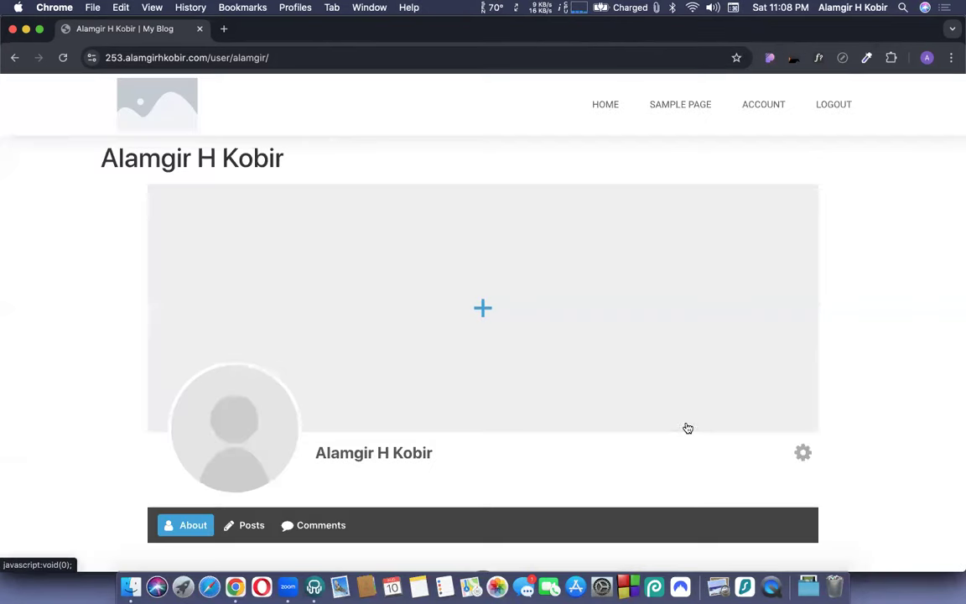
Step: Upload IMG_6946.jpg as the profile cover photo and apply it
left_click(478, 317)
left_click(491, 357)
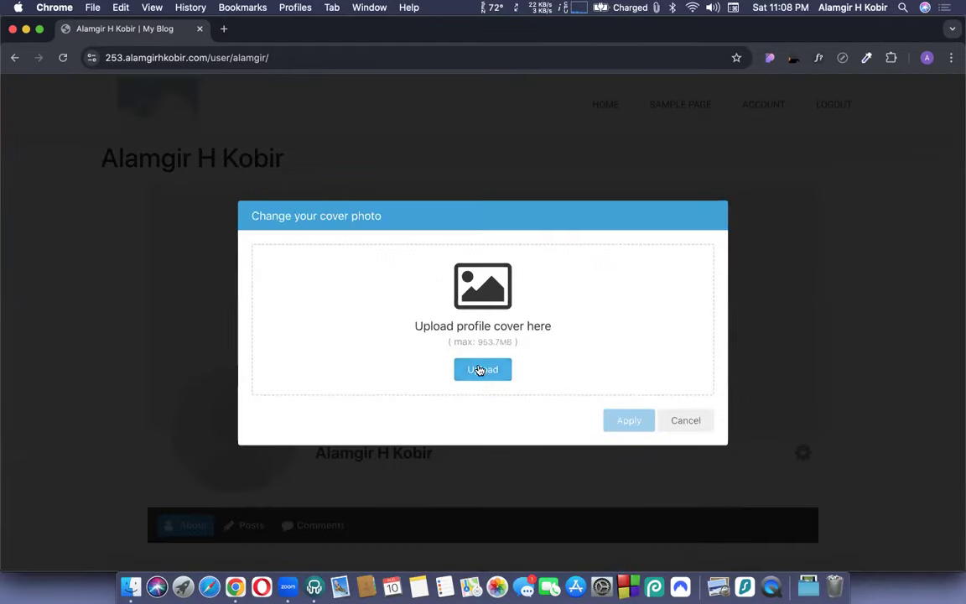
left_click(481, 370)
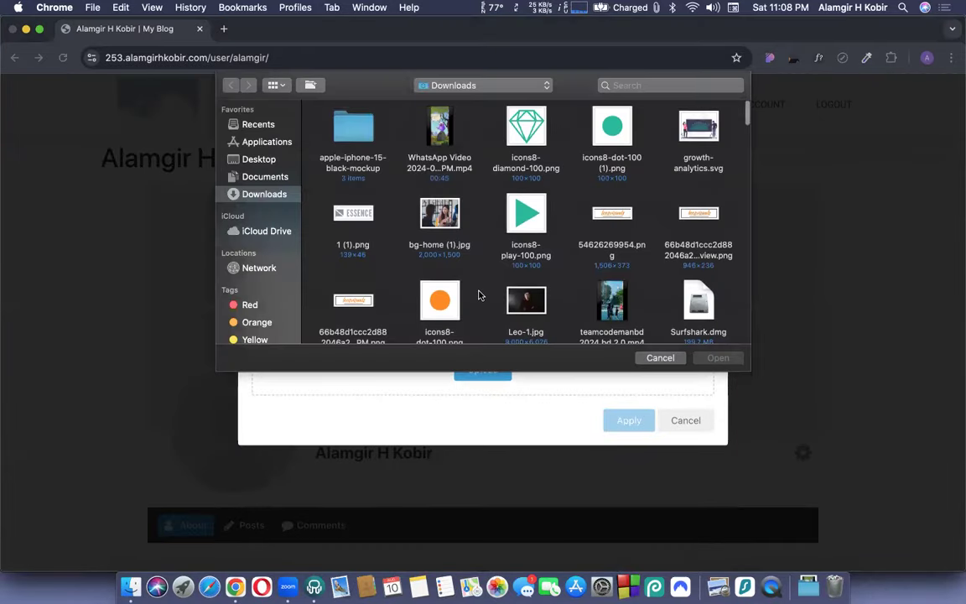
scroll(479, 295, "down", 3)
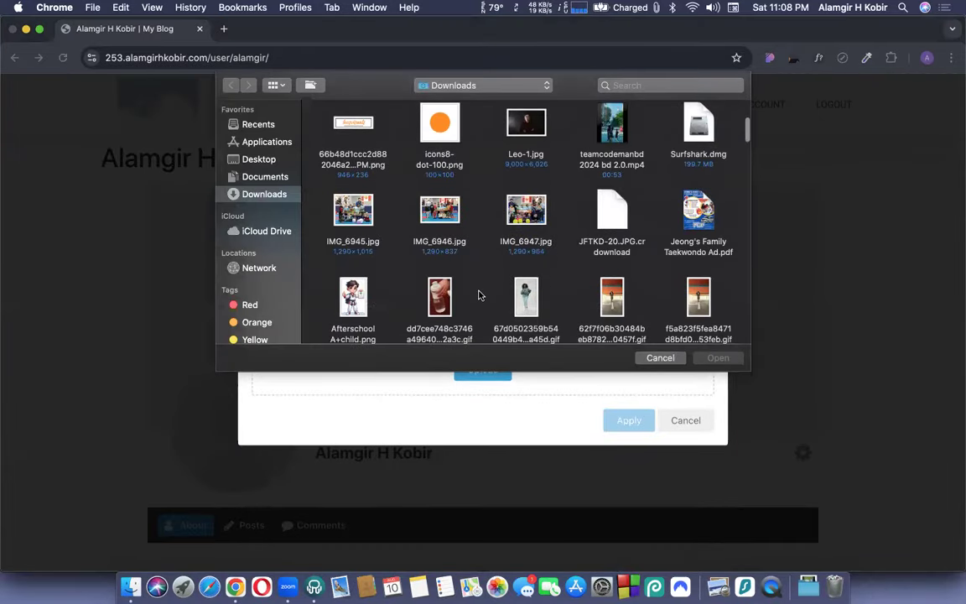
double_click(441, 216)
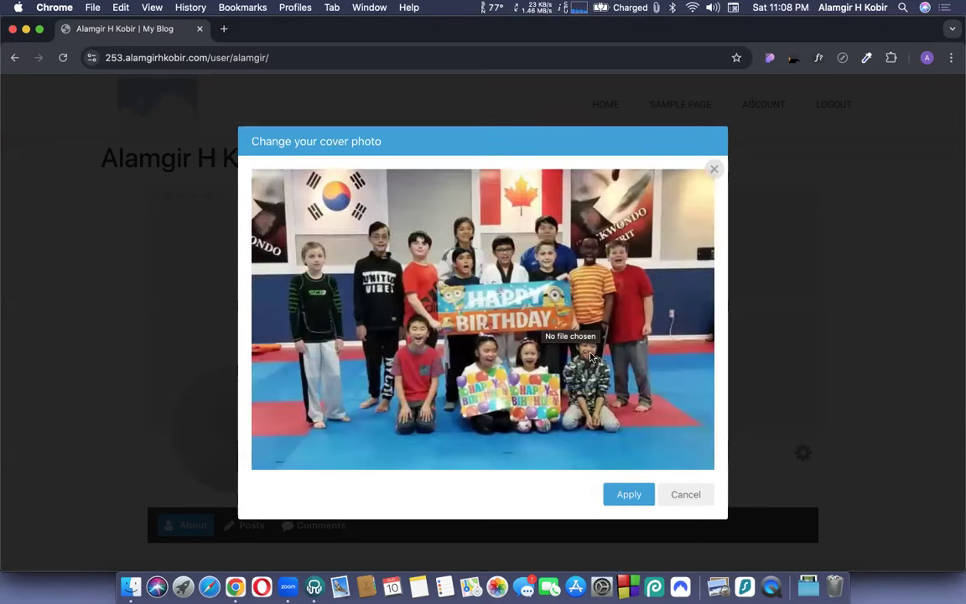
left_click(636, 495)
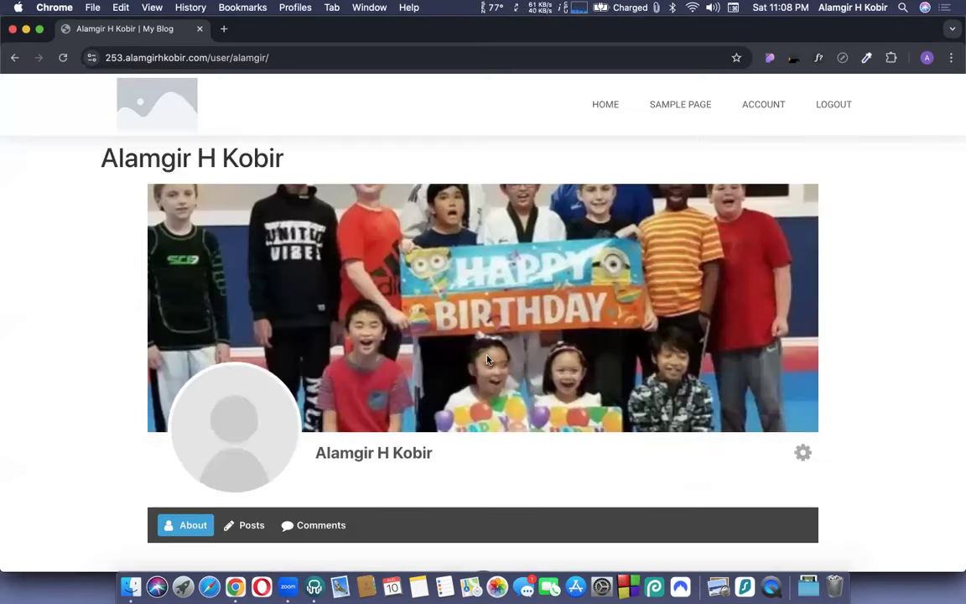
Step: Try uploading Afterschool A+child.png as the profile photo, then cancel it
left_click(249, 437)
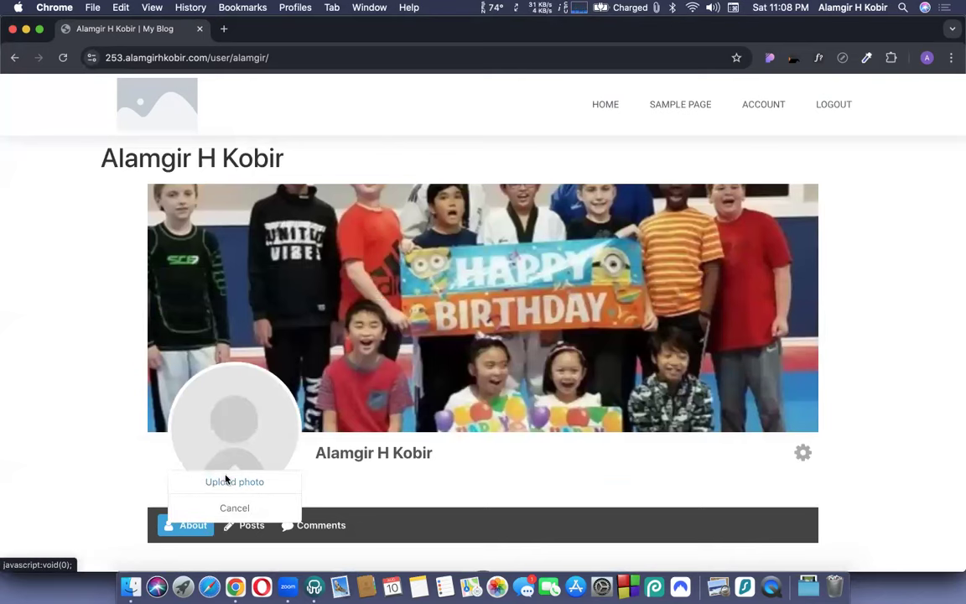
left_click(225, 481)
left_click(472, 369)
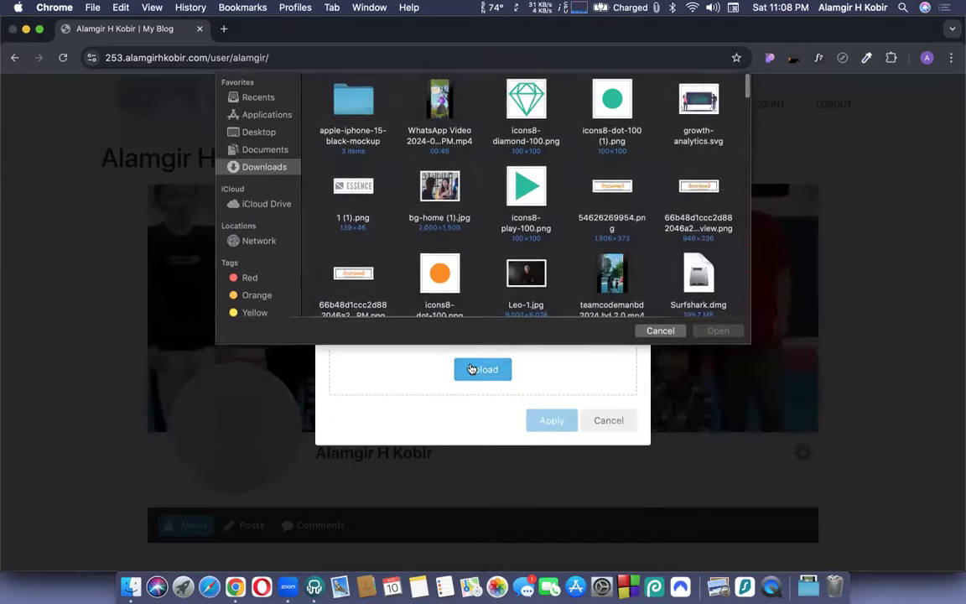
scroll(495, 270, "down", 5)
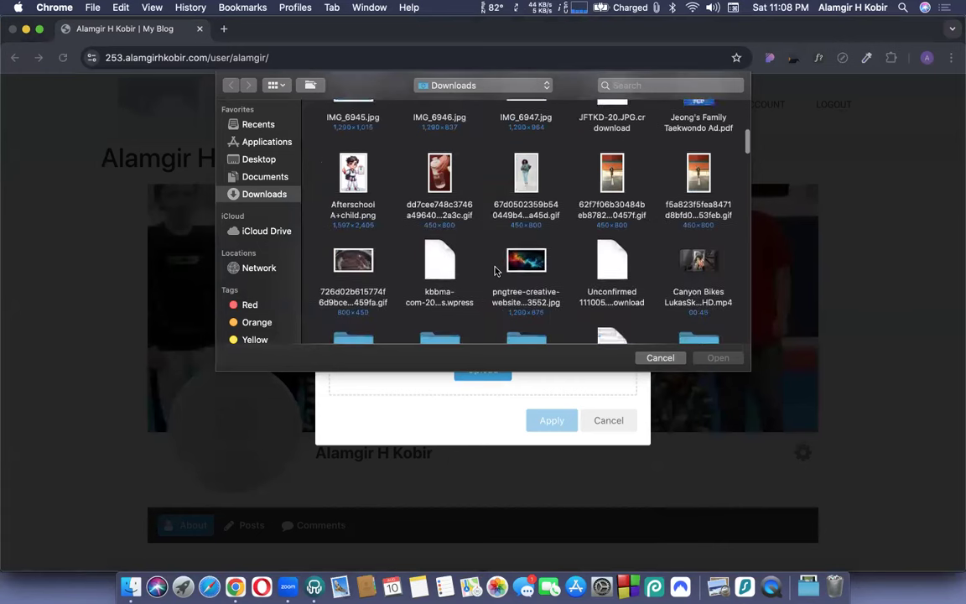
double_click(349, 167)
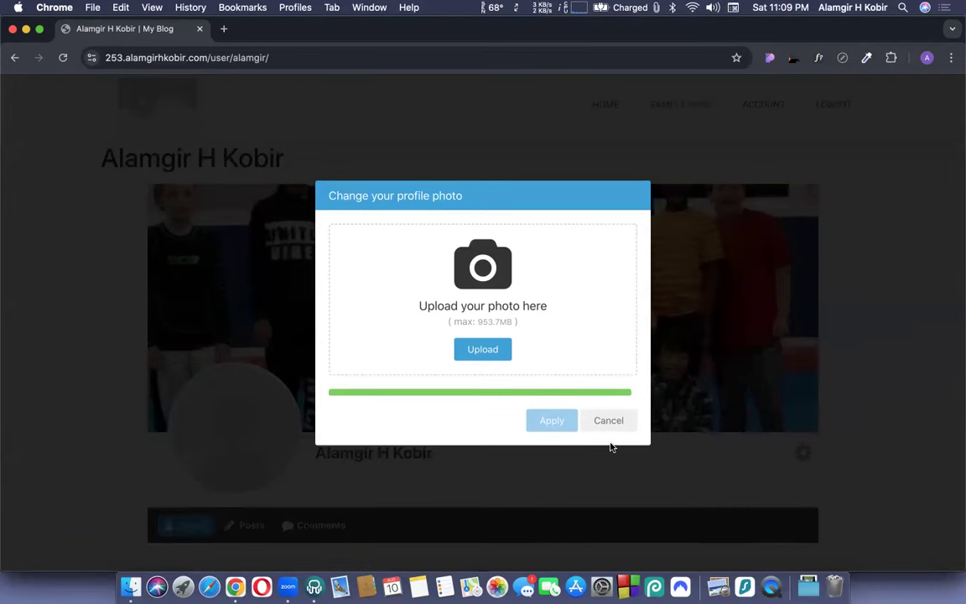
left_click(613, 416)
Step: Upload the red-tinted portrait image as the new profile photo
left_click(242, 430)
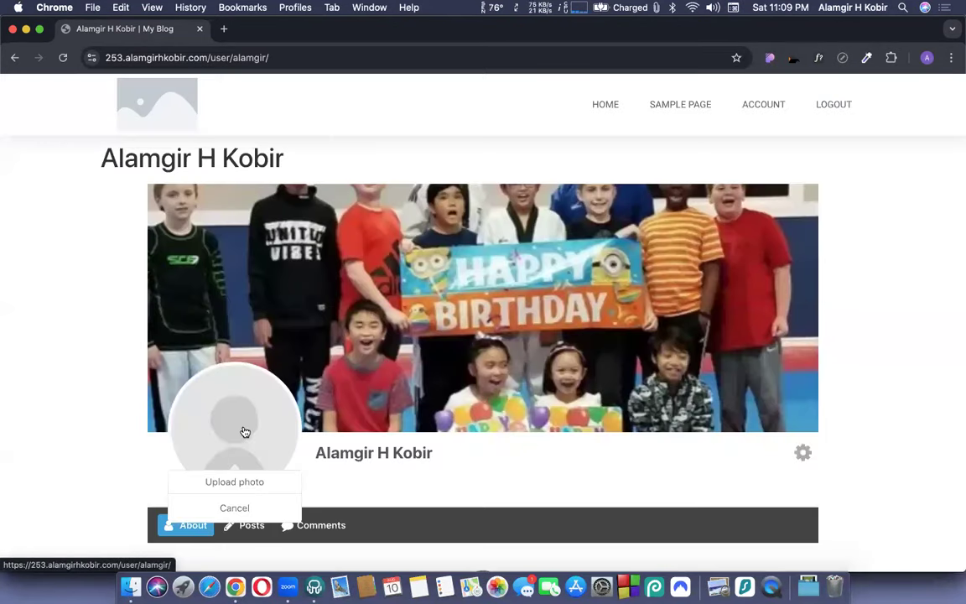
left_click(244, 481)
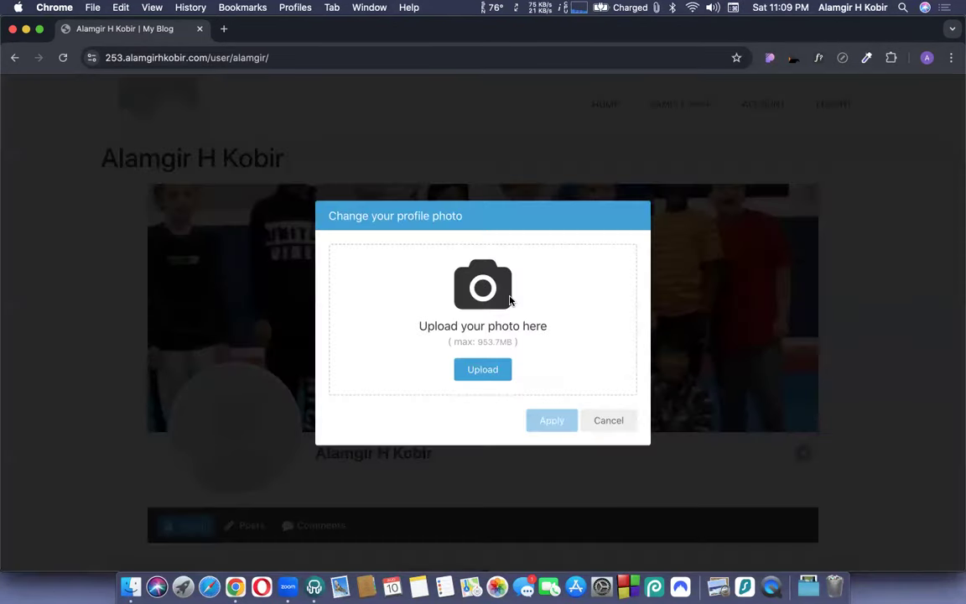
left_click(493, 368)
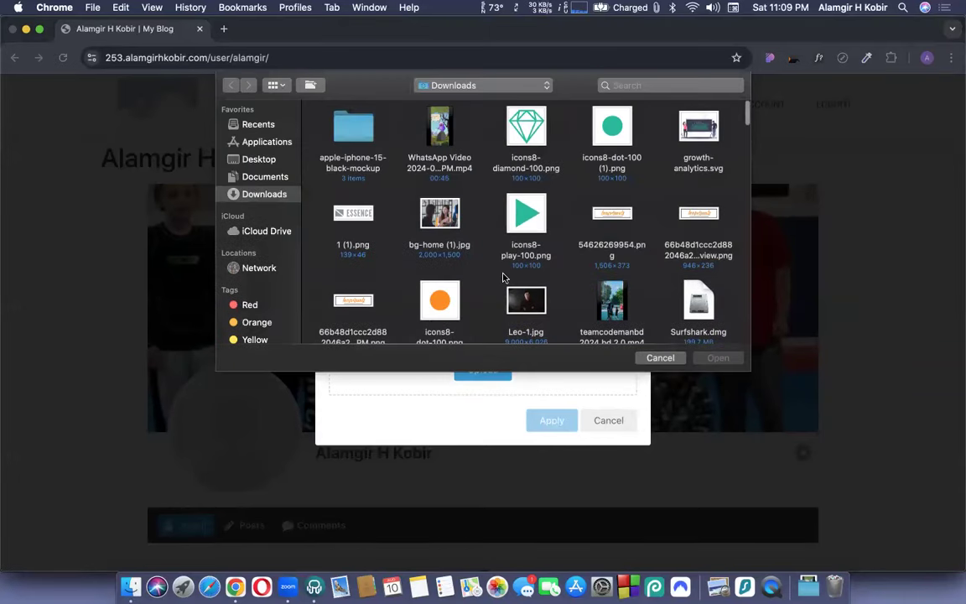
scroll(545, 268, "down", 2)
scroll(591, 262, "down", 5)
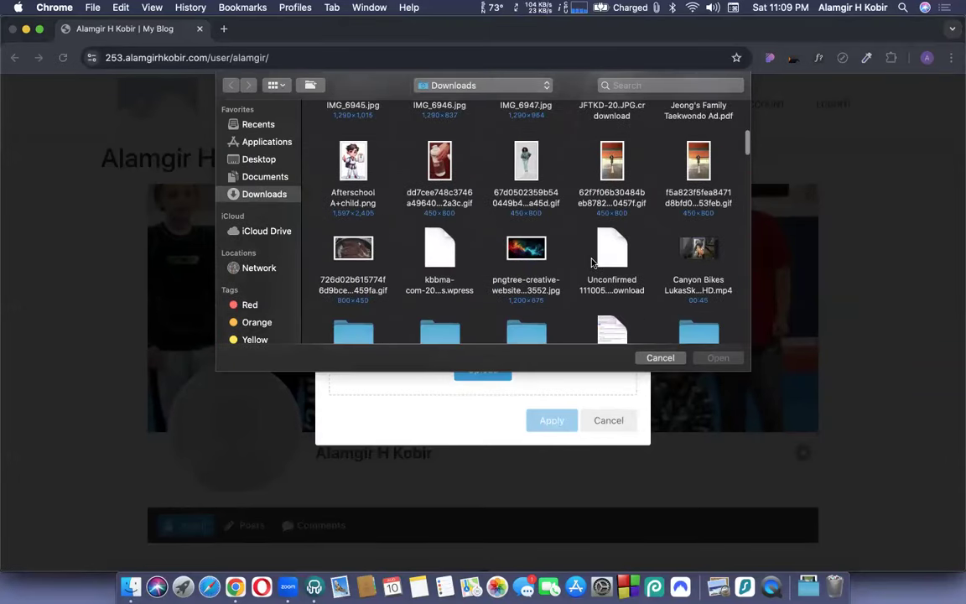
scroll(592, 263, "down", 5)
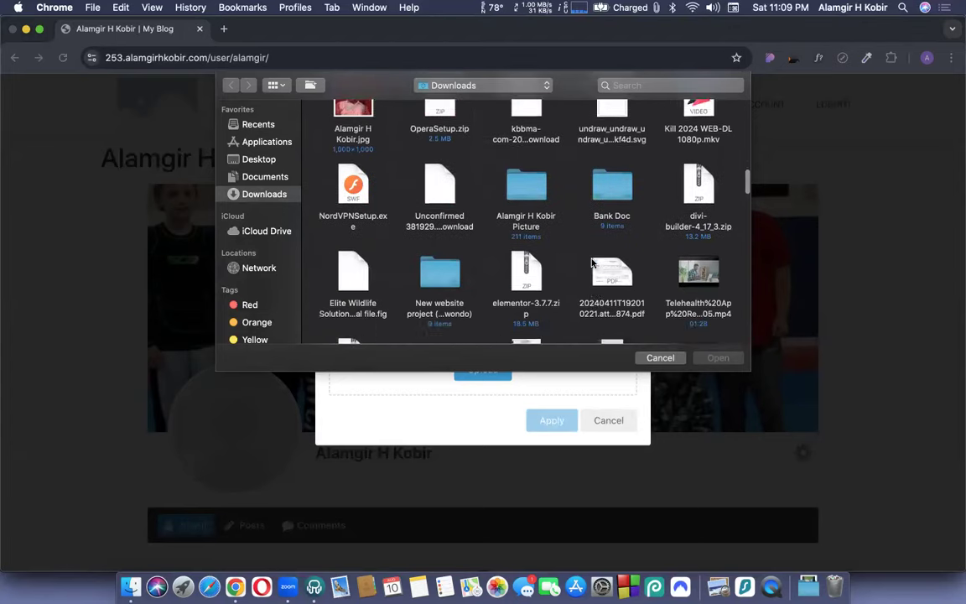
double_click(348, 164)
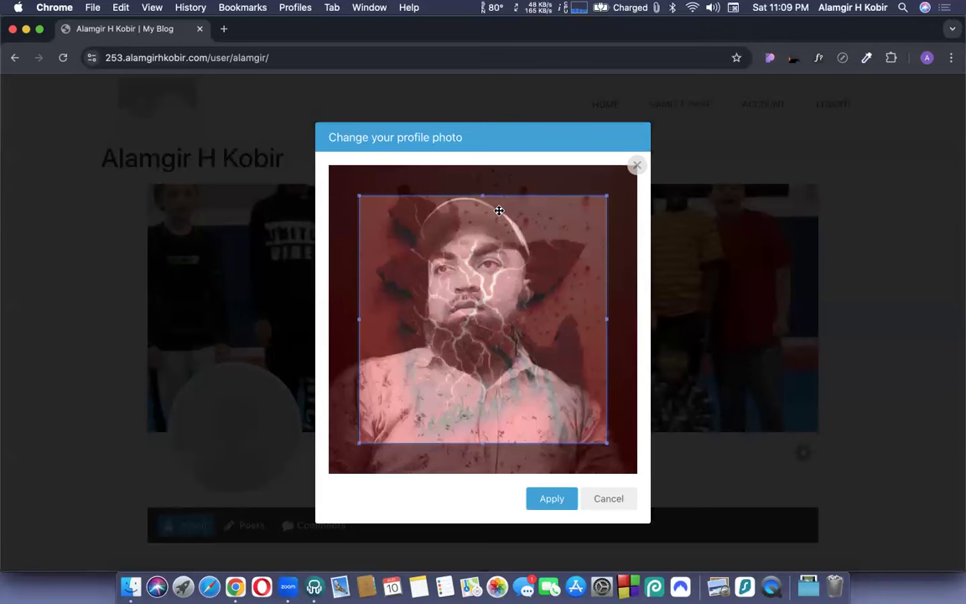
Step: Expand the crop box to cover the whole portrait and apply it
left_click_drag(506, 273, 508, 273)
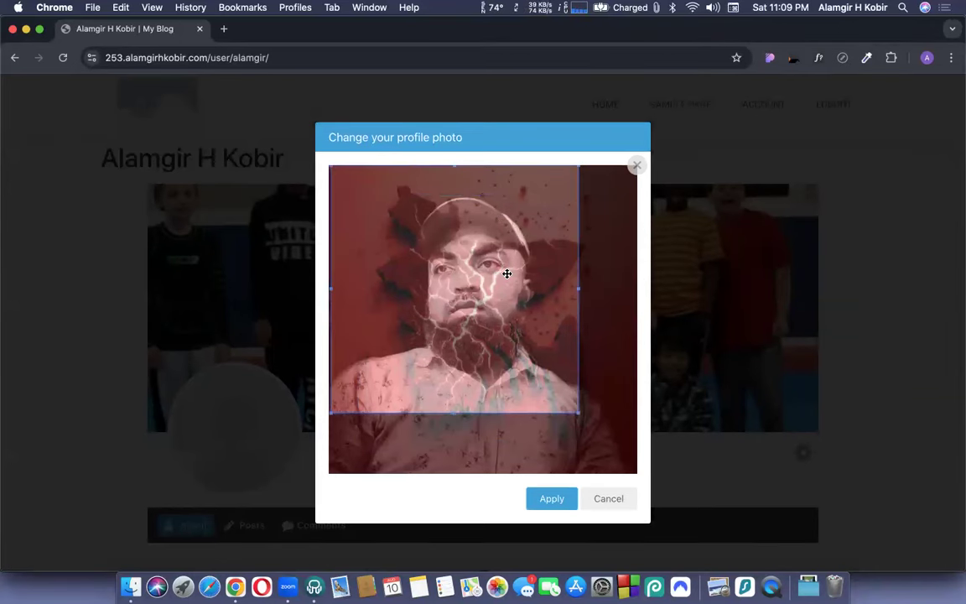
left_click_drag(581, 429, 662, 504)
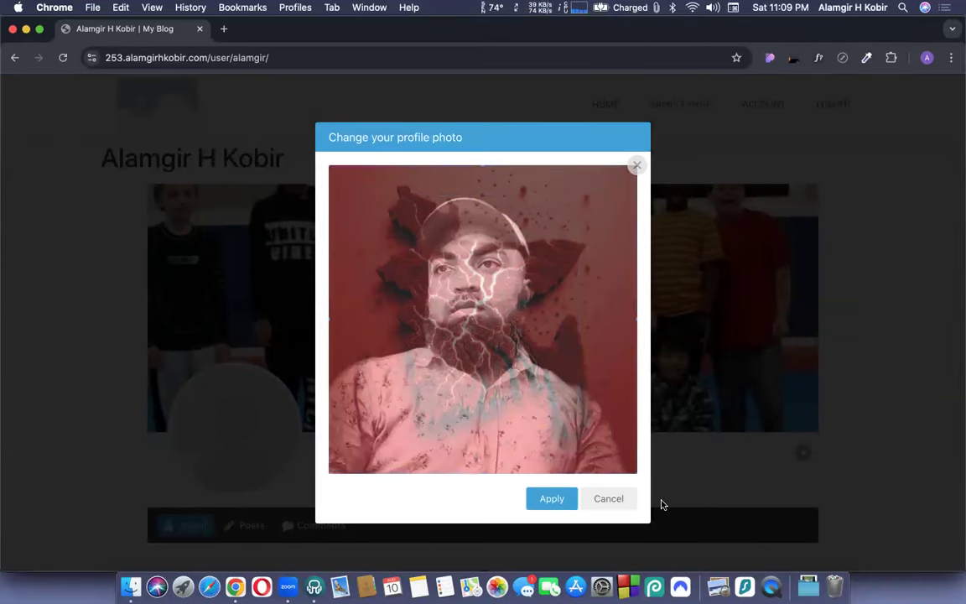
left_click(550, 498)
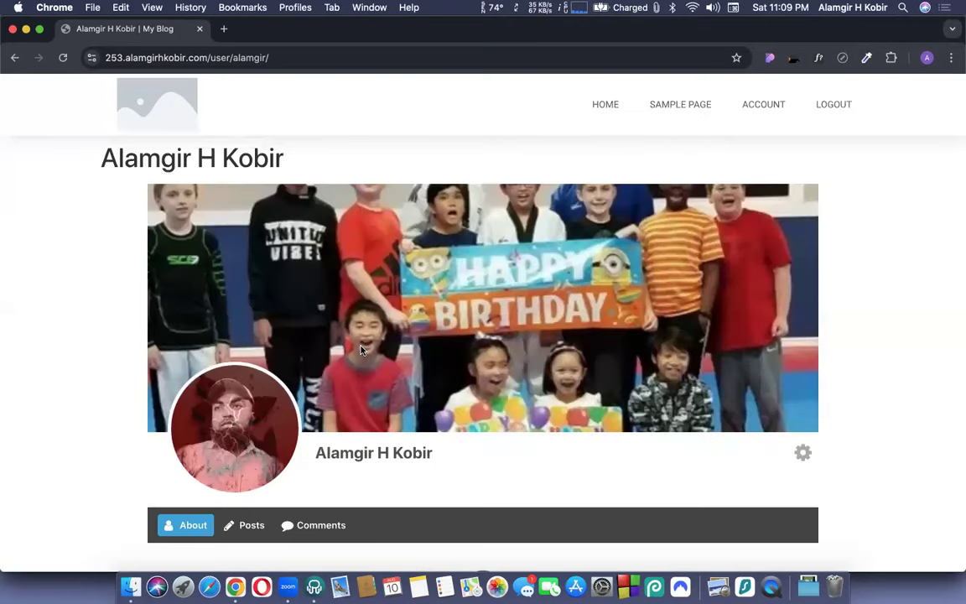
scroll(362, 351, "down", 3)
scroll(363, 350, "up", 3)
scroll(360, 348, "down", 3)
scroll(361, 349, "up", 3)
scroll(523, 326, "down", 3)
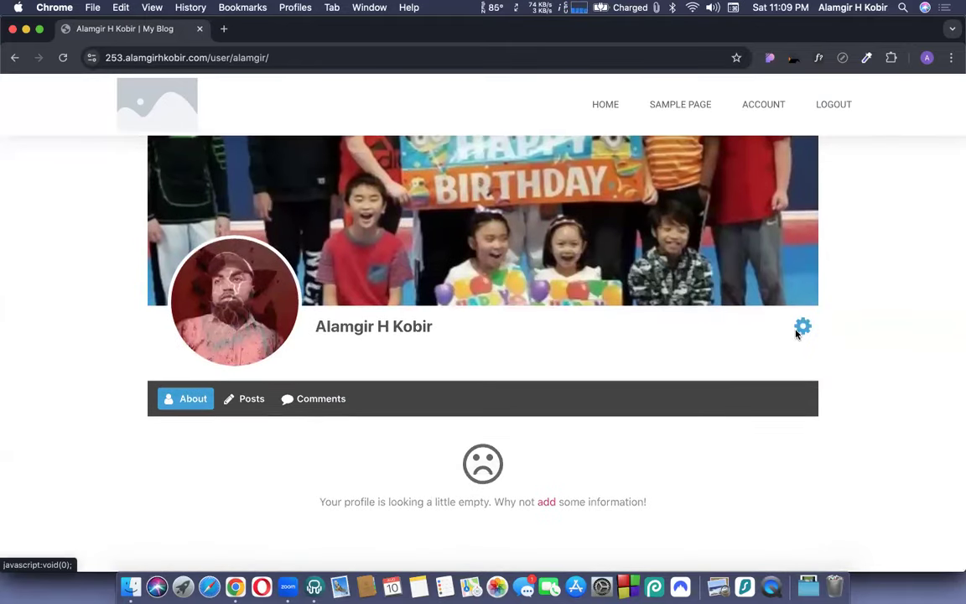
Step: Go to the member's front-end account page and view the Password and Privacy sections
left_click(802, 326)
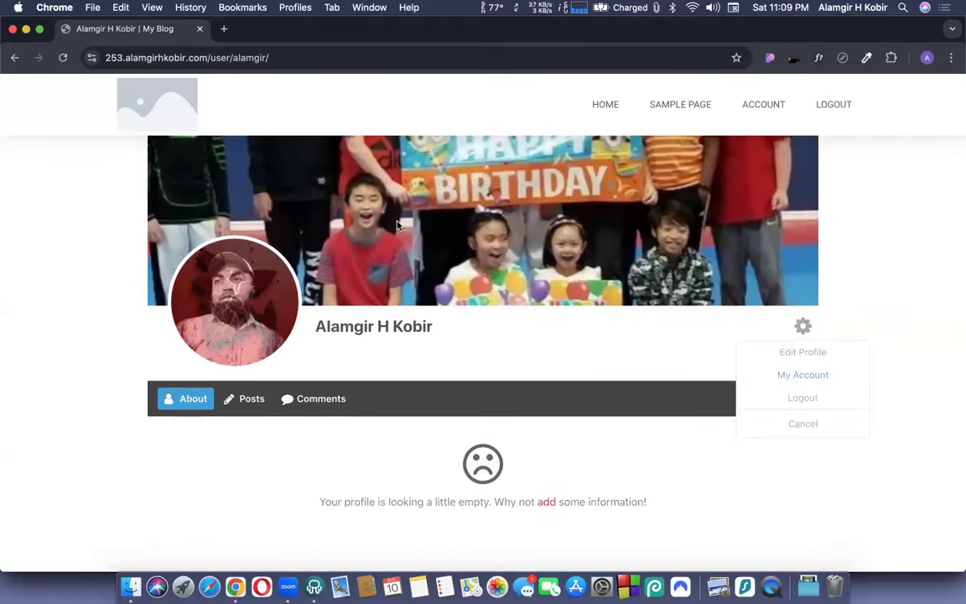
left_click(804, 375)
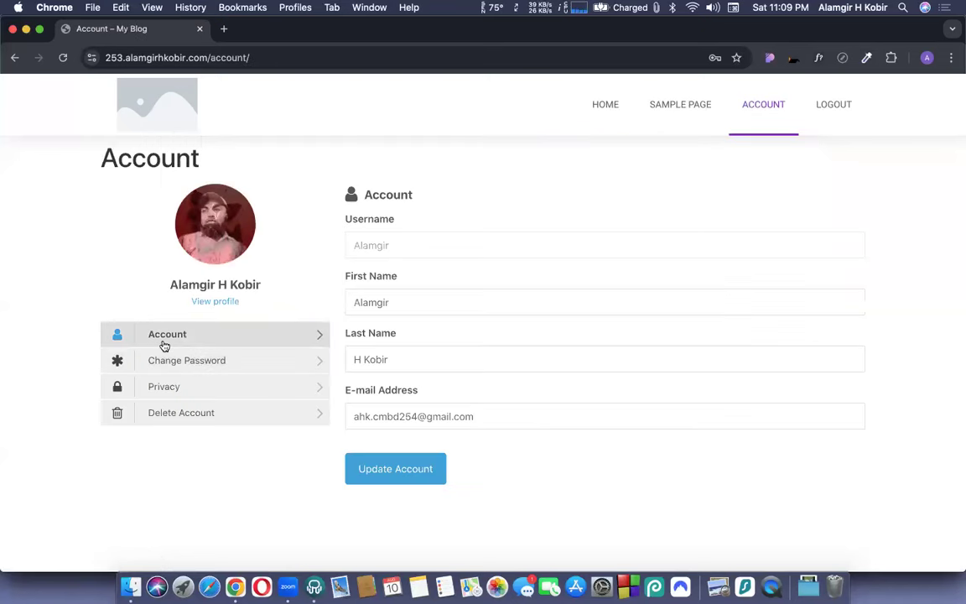
left_click(214, 368)
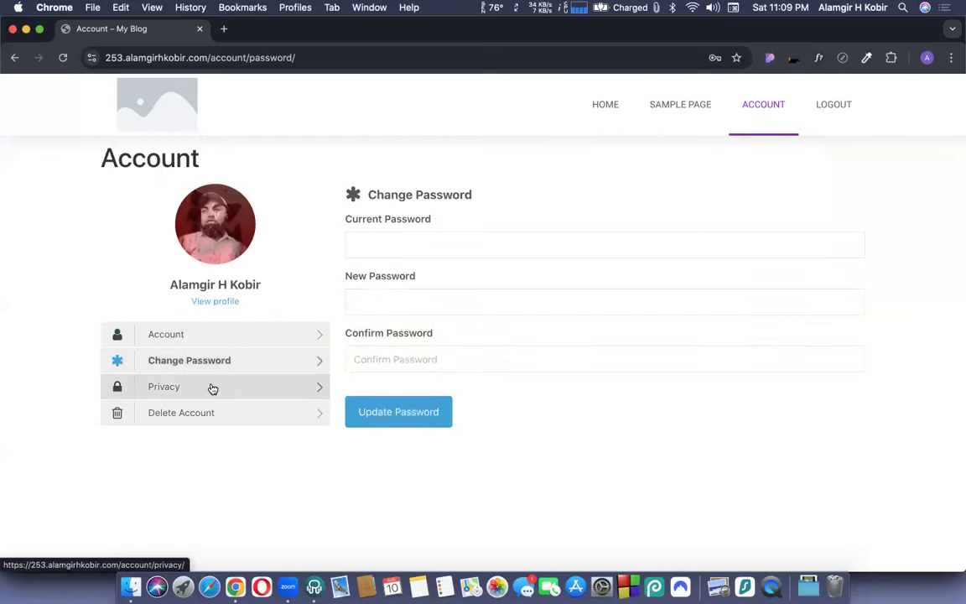
left_click(212, 388)
Step: View the Delete Account panel, return to Account, then switch back to the Ultimate Member settings
left_click(213, 415)
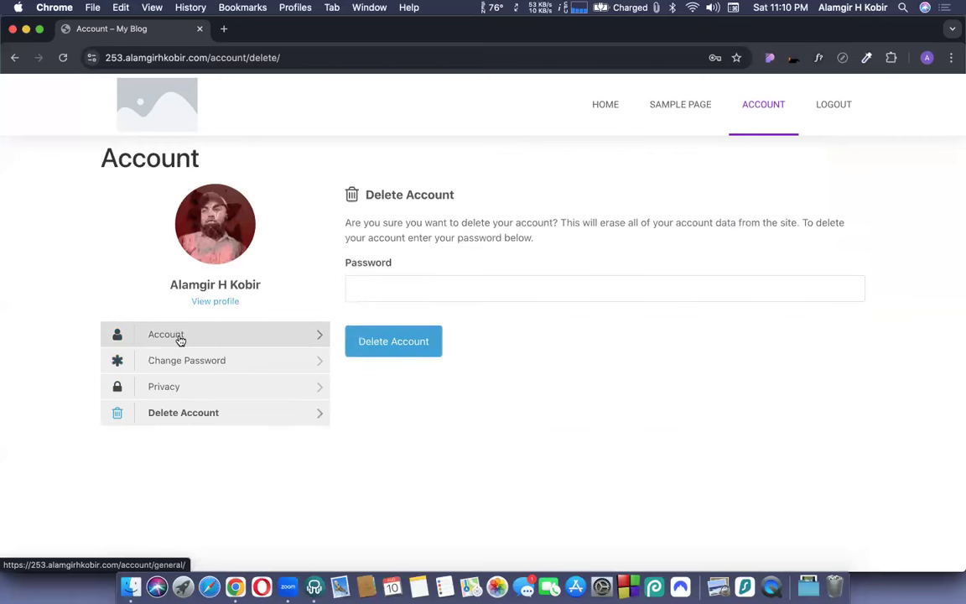
left_click(179, 335)
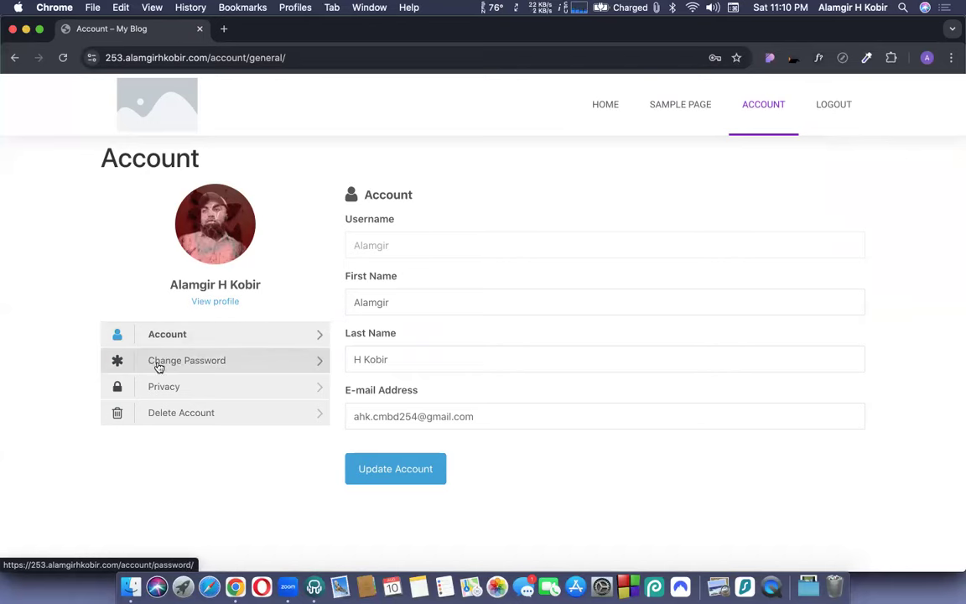
key("ctrl+Up")
left_click(675, 300)
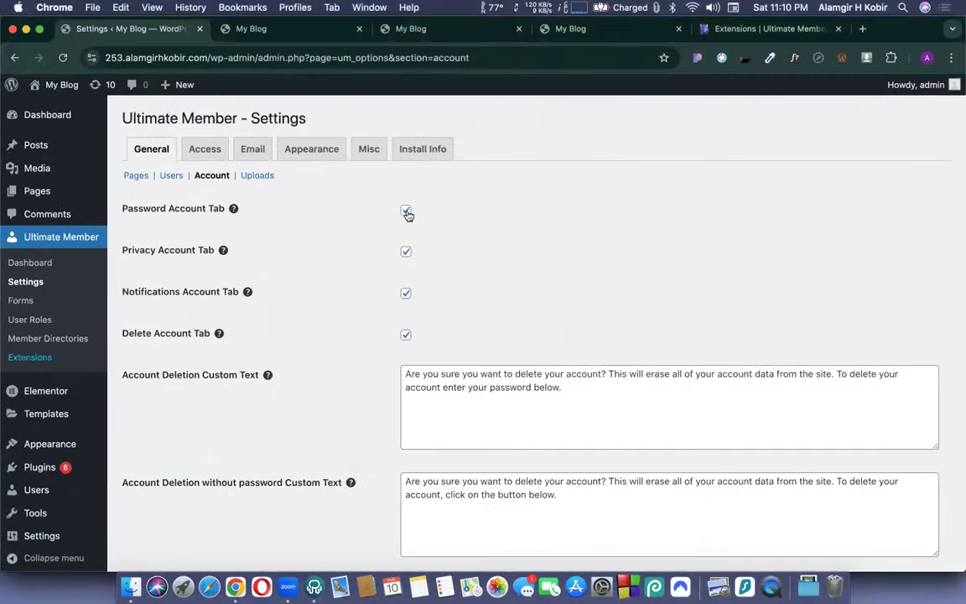
Step: Disable the Password account tab and save the account settings
left_click(405, 211)
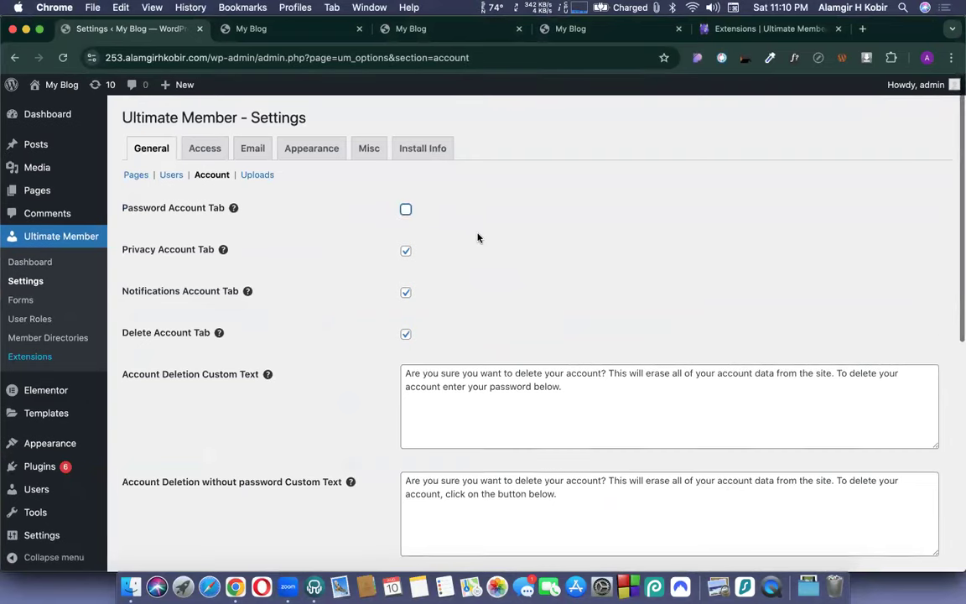
scroll(478, 238, "down", 1)
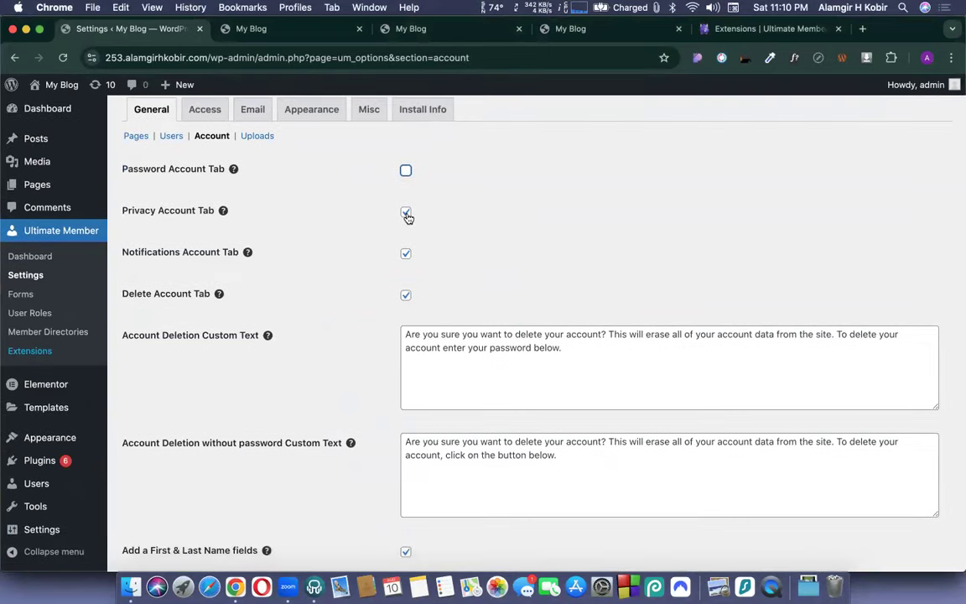
scroll(408, 217, "down", 4)
key("ctrl+Up")
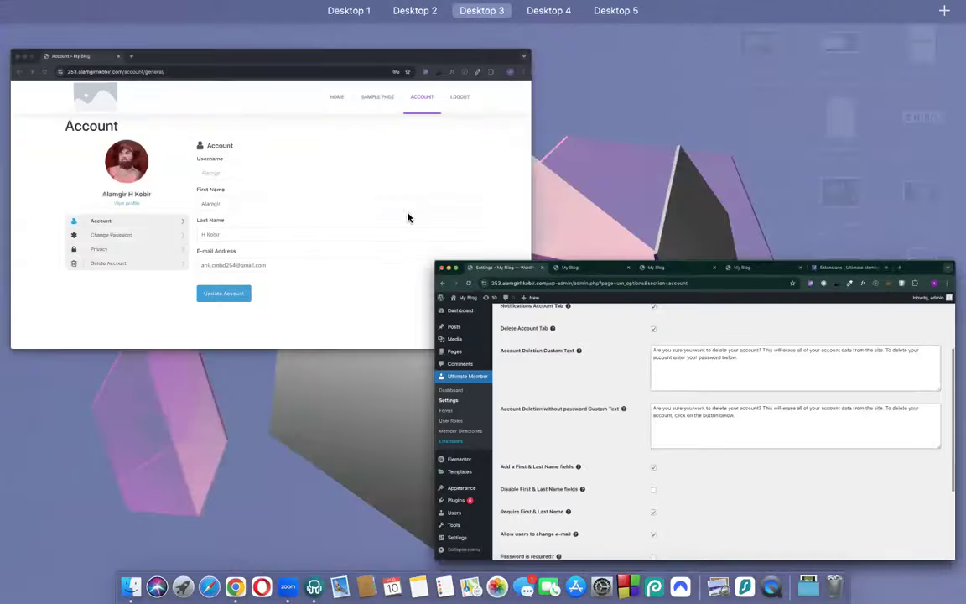
key("Escape")
scroll(392, 371, "down", 5)
left_click(179, 501)
Step: Reload the front-end Account page to confirm Change Password is hidden
key("ctrl+Up")
left_click(279, 274)
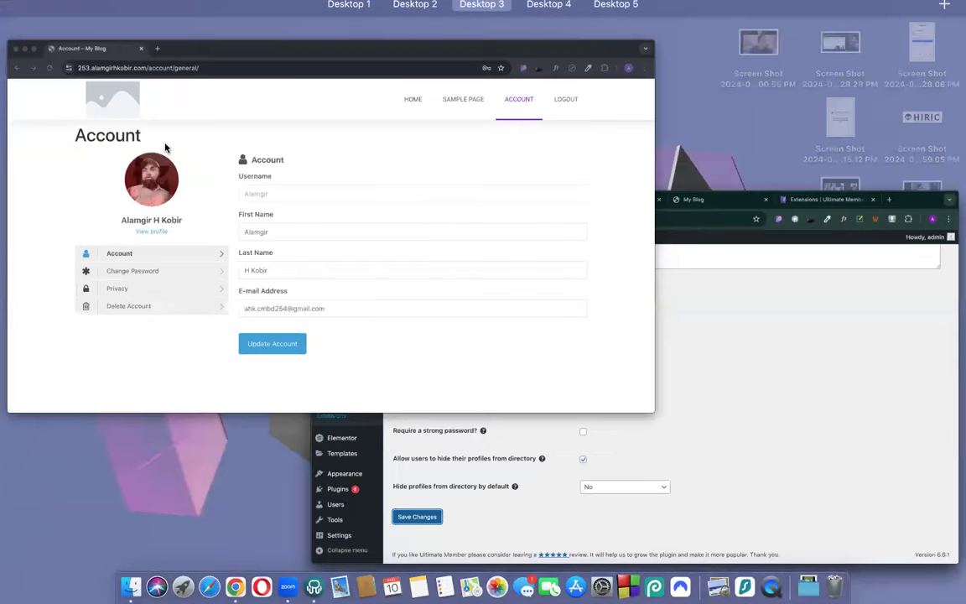
left_click(64, 59)
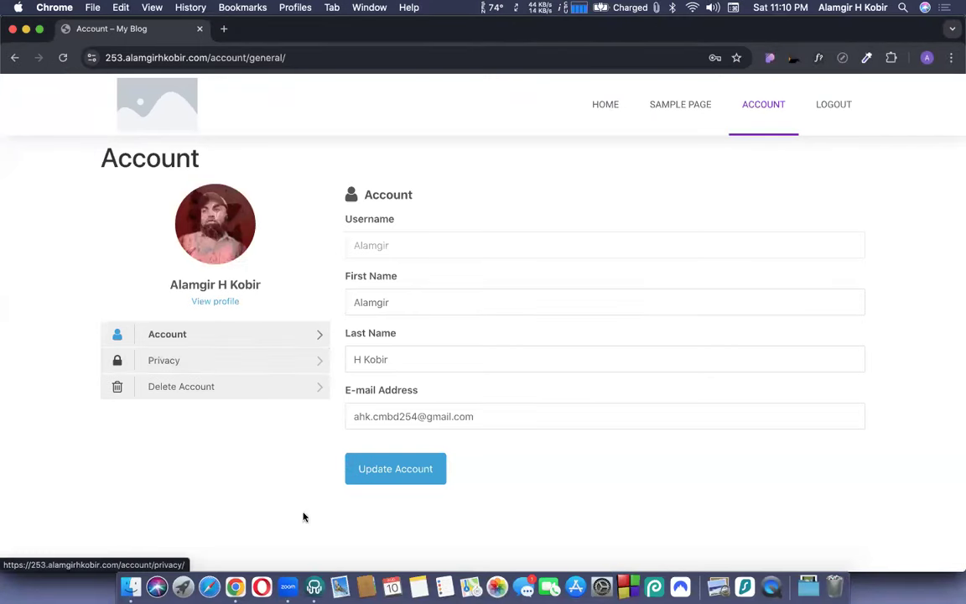
key("ctrl+alt+BackSpace")
key("ctrl+Up")
left_click(259, 205)
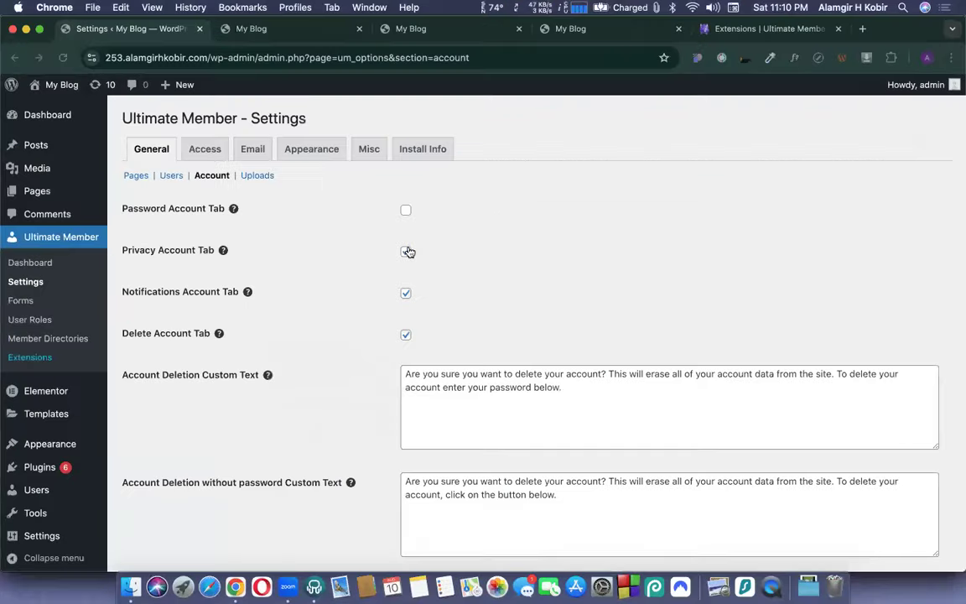
key("ctrl+Up")
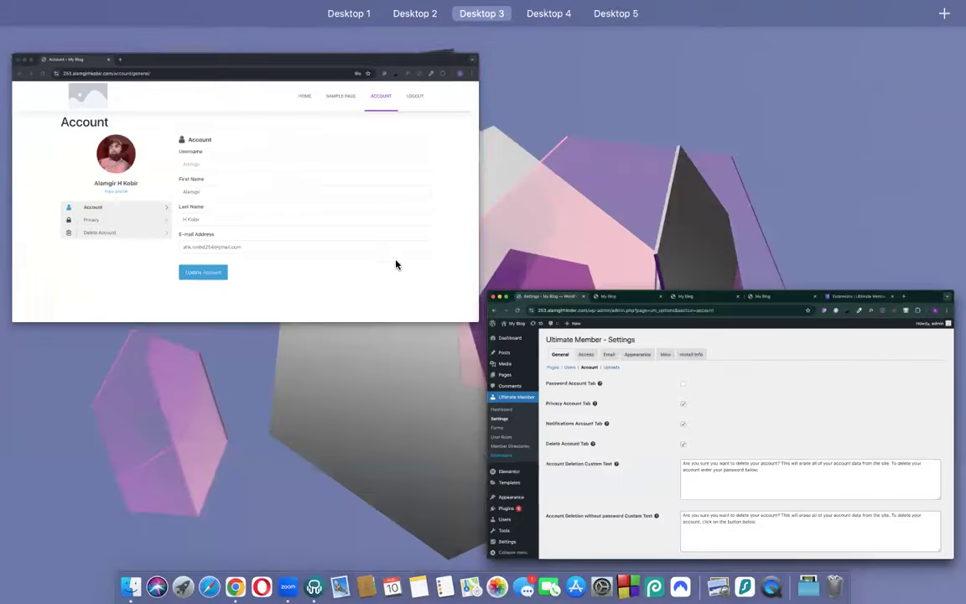
key("ctrl+Up")
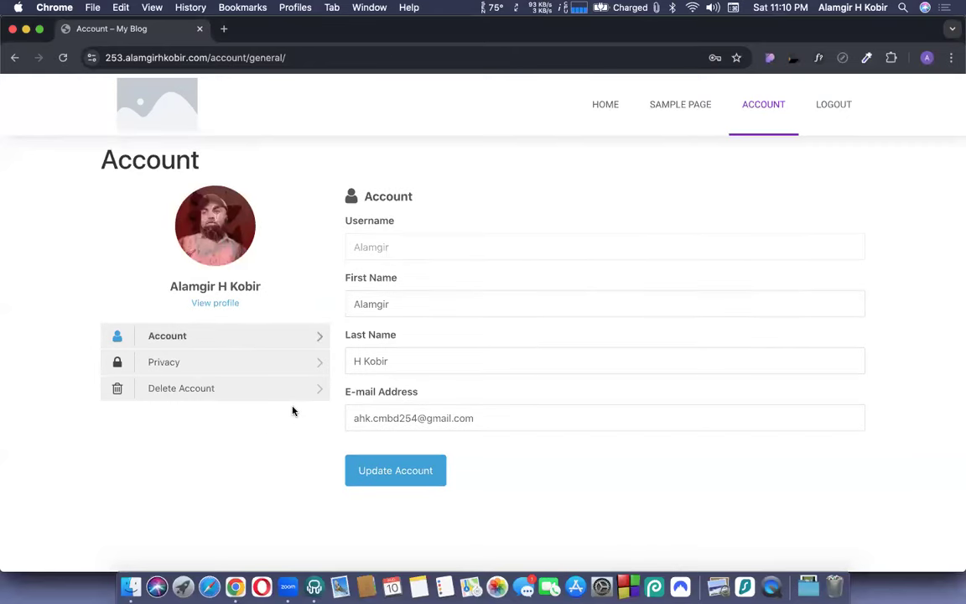
key("ctrl+Up")
left_click(336, 217)
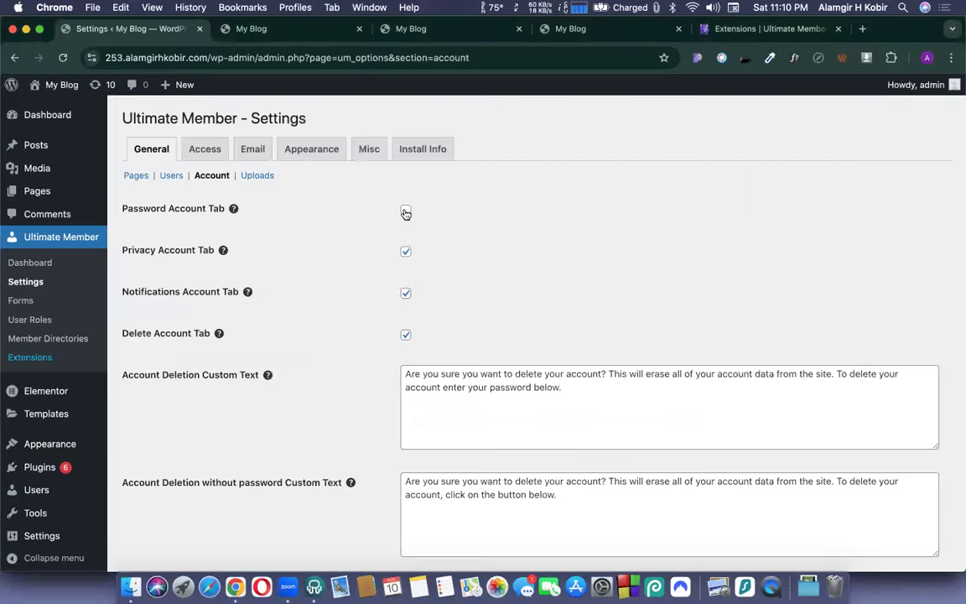
Step: Re-enable the Password account tab and save again
left_click(406, 212)
scroll(362, 289, "down", 10)
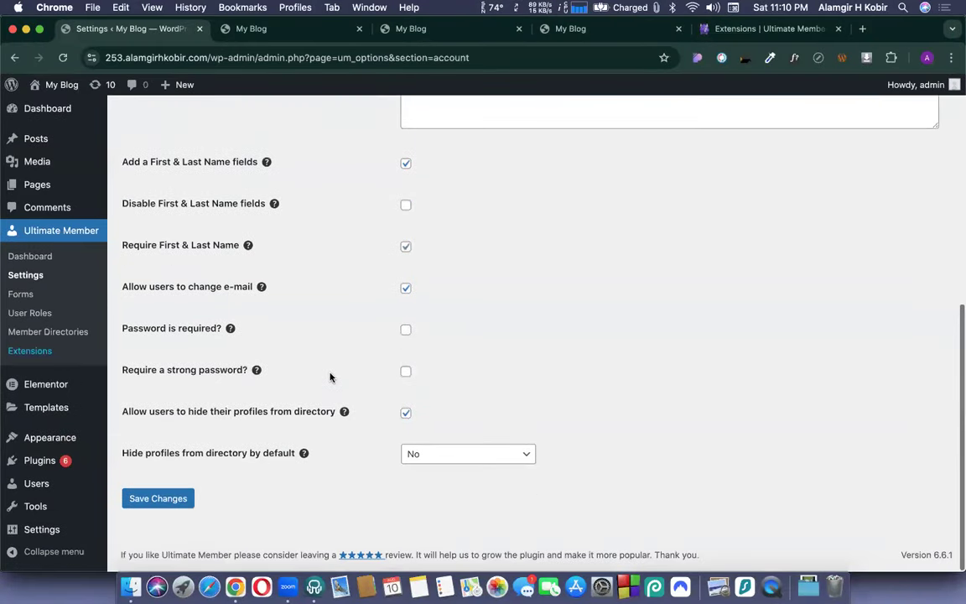
left_click(163, 507)
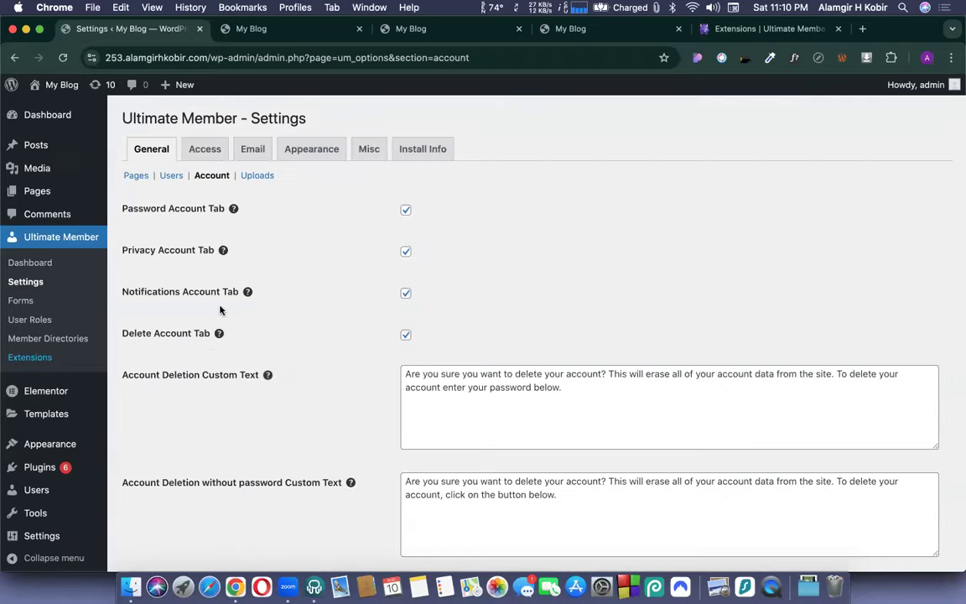
scroll(219, 310, "down", 10)
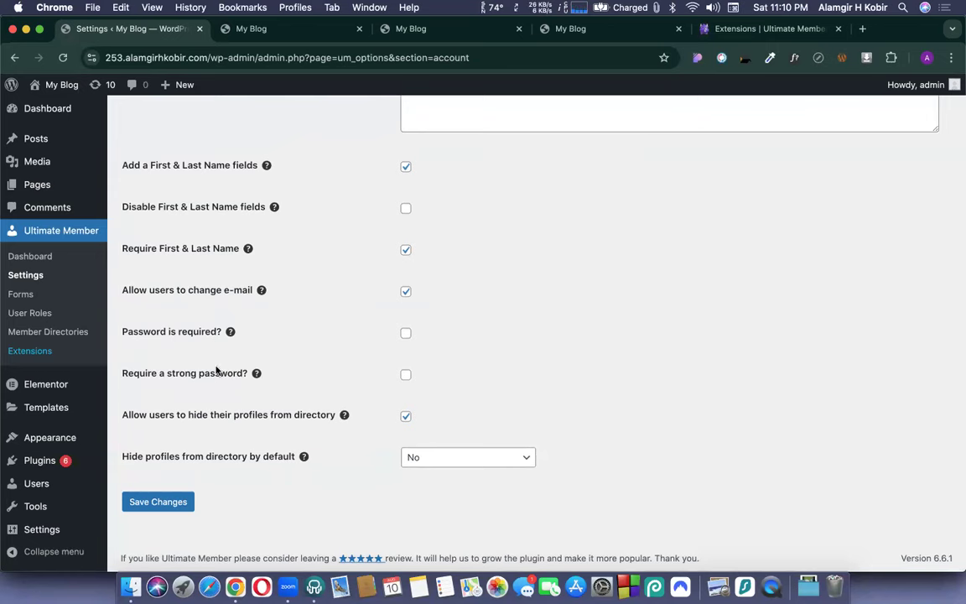
scroll(216, 370, "up", 10)
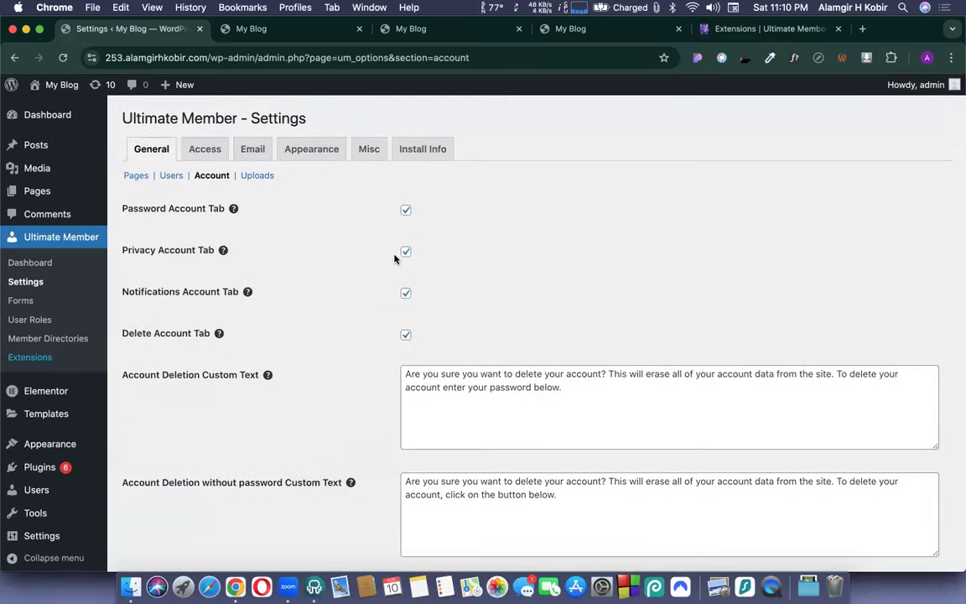
Step: Reload the front-end Account page to confirm Change Password is back
key("ctrl+Up")
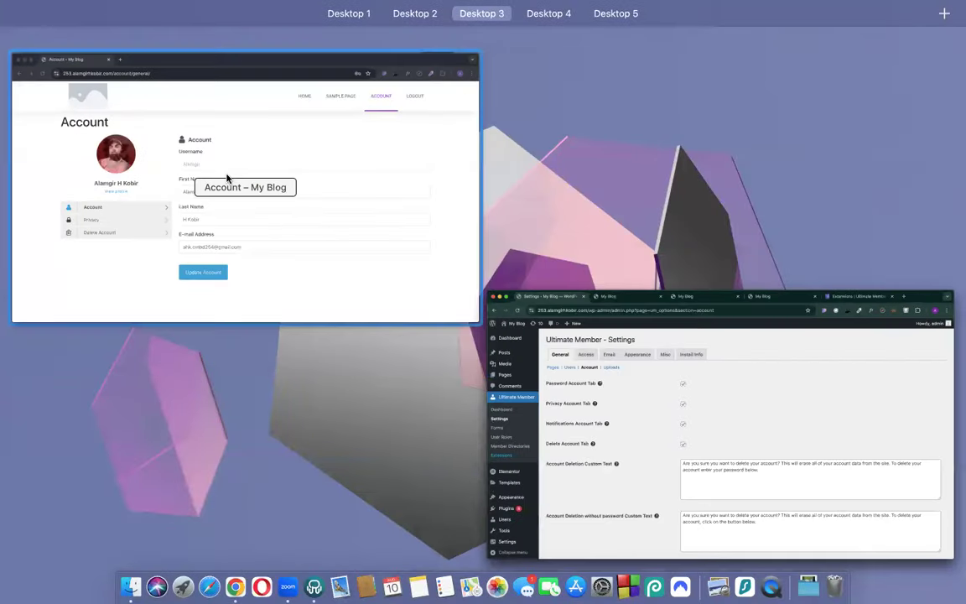
left_click(227, 178)
left_click(63, 58)
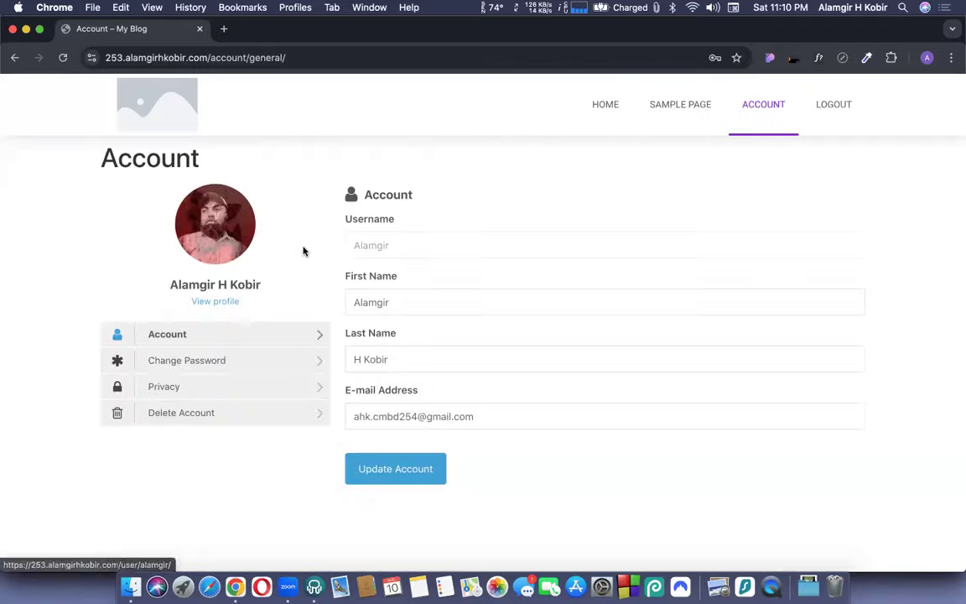
key("ctrl+Up")
left_click(610, 390)
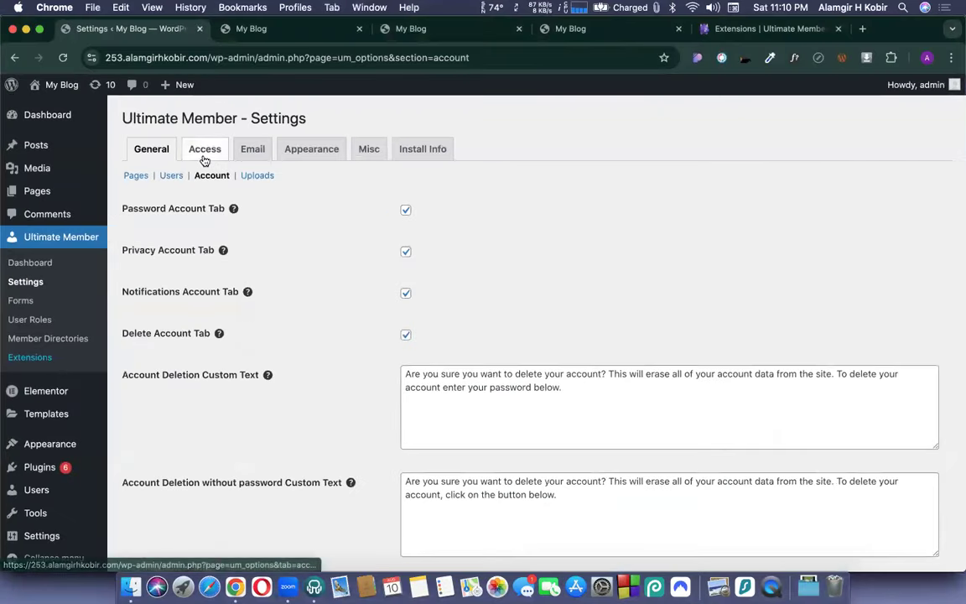
Step: Open the Uploads settings and inspect the 999999999-byte profile photo size limit
left_click(258, 175)
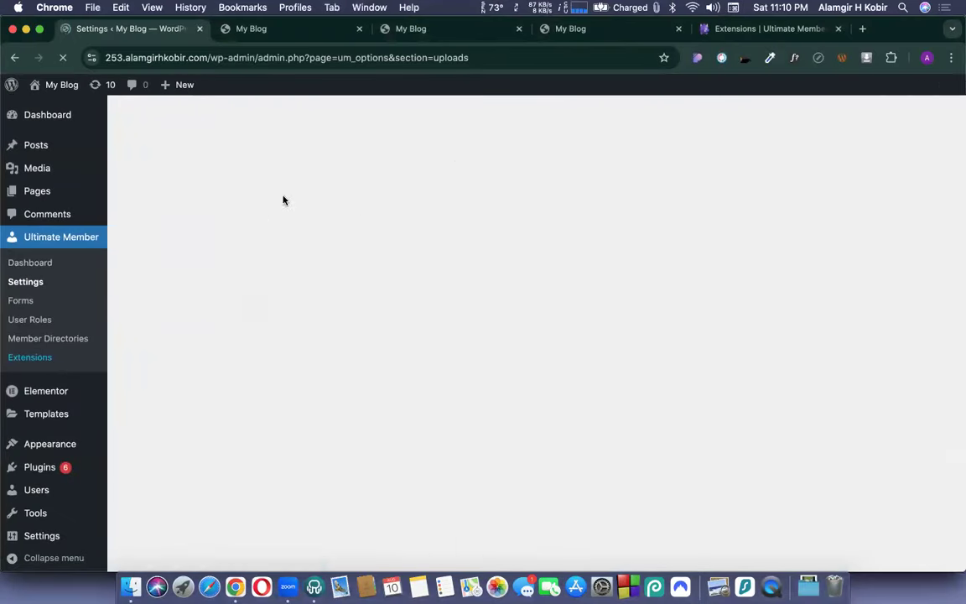
double_click(432, 210)
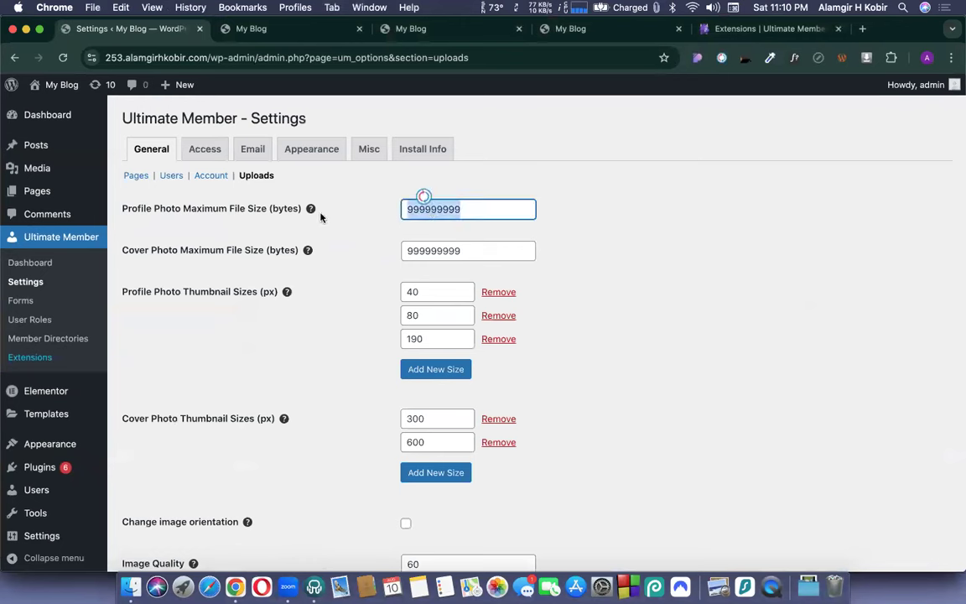
left_click(279, 210)
left_click_drag(298, 209, 275, 211)
key("super+t")
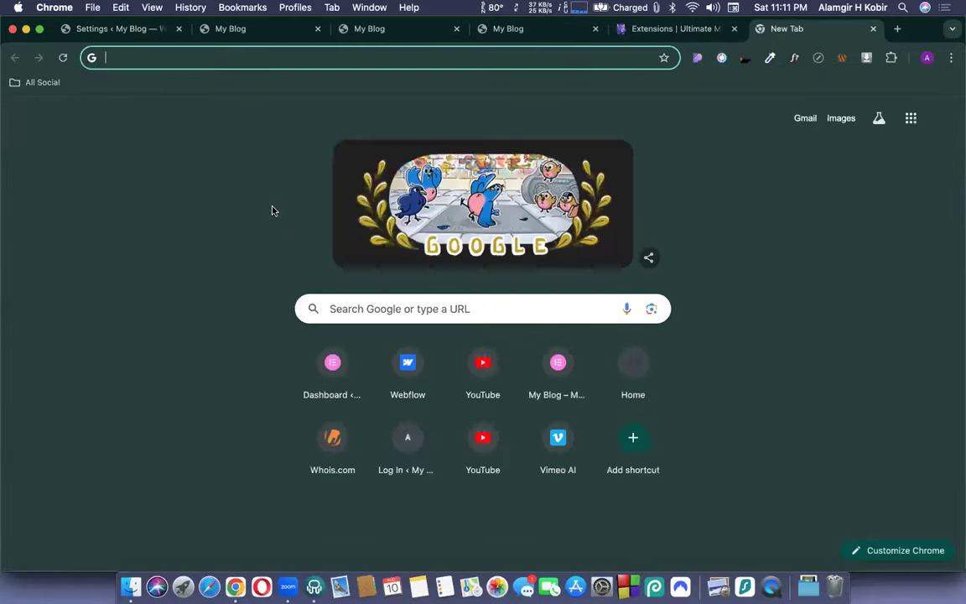
Step: Search Google for 'MB to bytes' and enter 2 megabytes in the converter
type("MB to bytes")
key("Return")
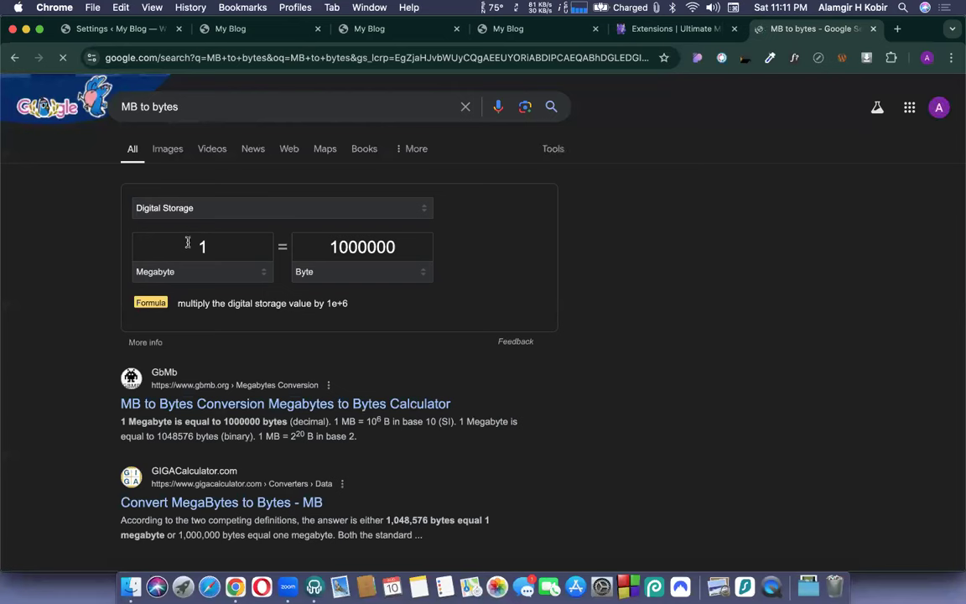
double_click(186, 243)
type("2")
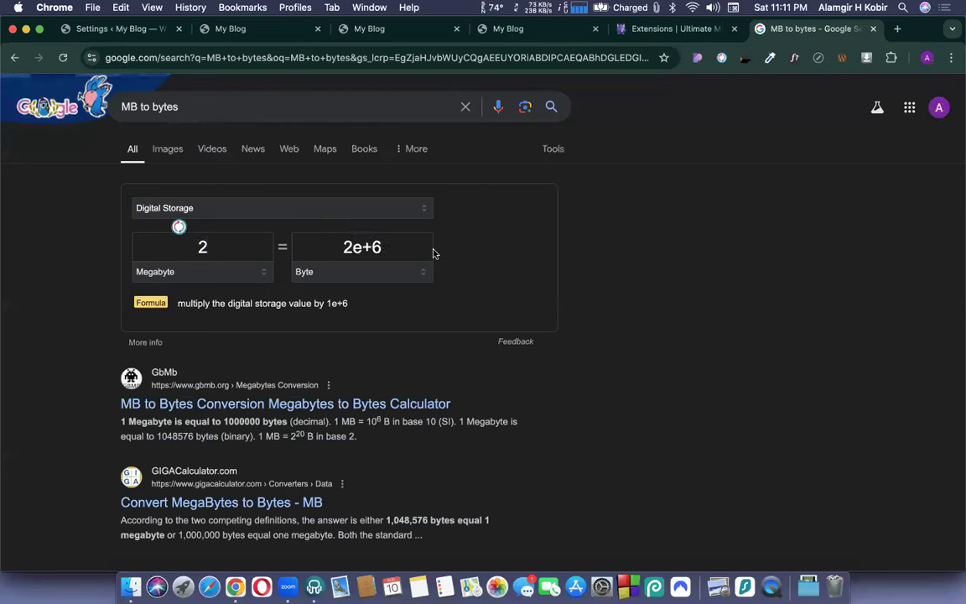
Step: Inspect the 2e+6 byte result and enter 2000000 in the Byte field
mouse_move(382, 247)
left_mouse_down()
mouse_move(356, 247)
mouse_move(346, 235)
mouse_move(369, 247)
mouse_move(400, 244)
left_mouse_up()
left_click(342, 245)
left_click(401, 245)
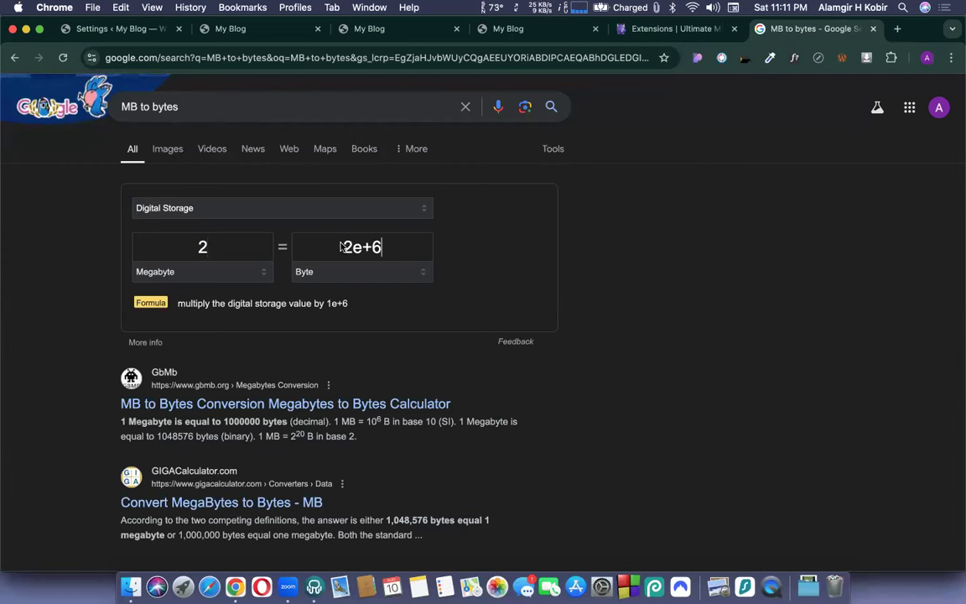
left_click_drag(340, 246, 391, 251)
left_click(397, 251)
left_click_drag(346, 246, 383, 247)
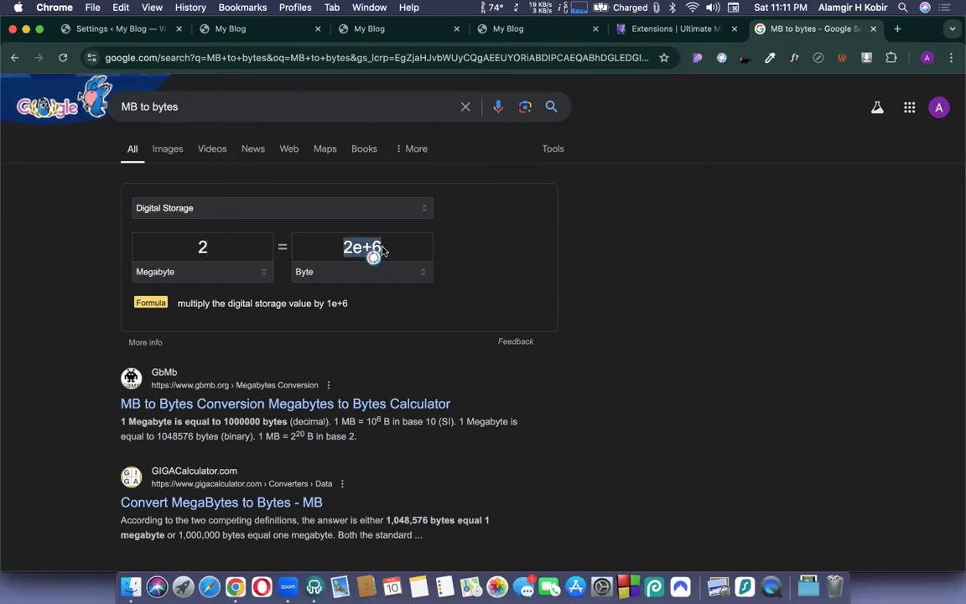
left_click(382, 249)
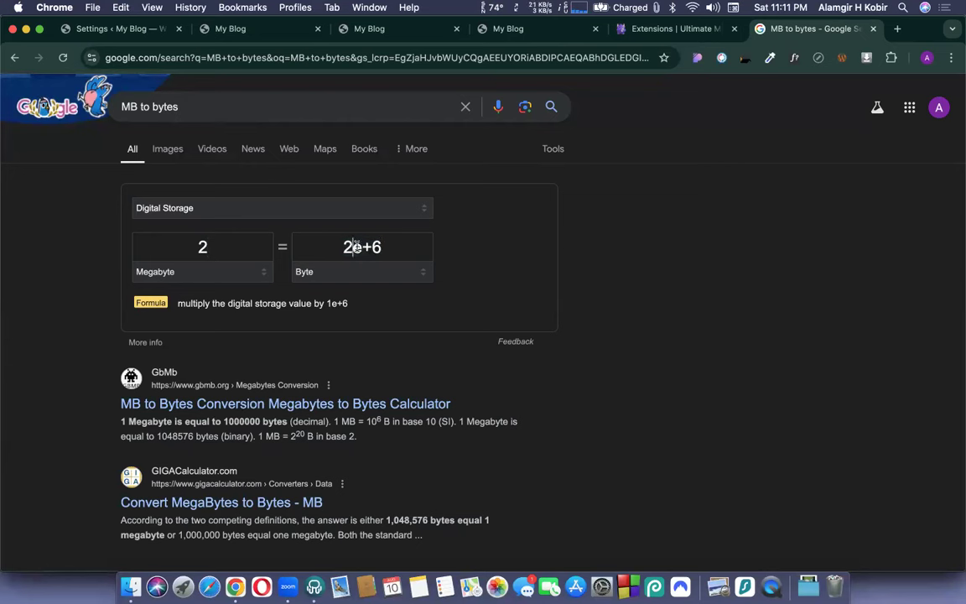
triple_click(397, 250)
left_click(405, 246)
triple_click(330, 234)
type("2")
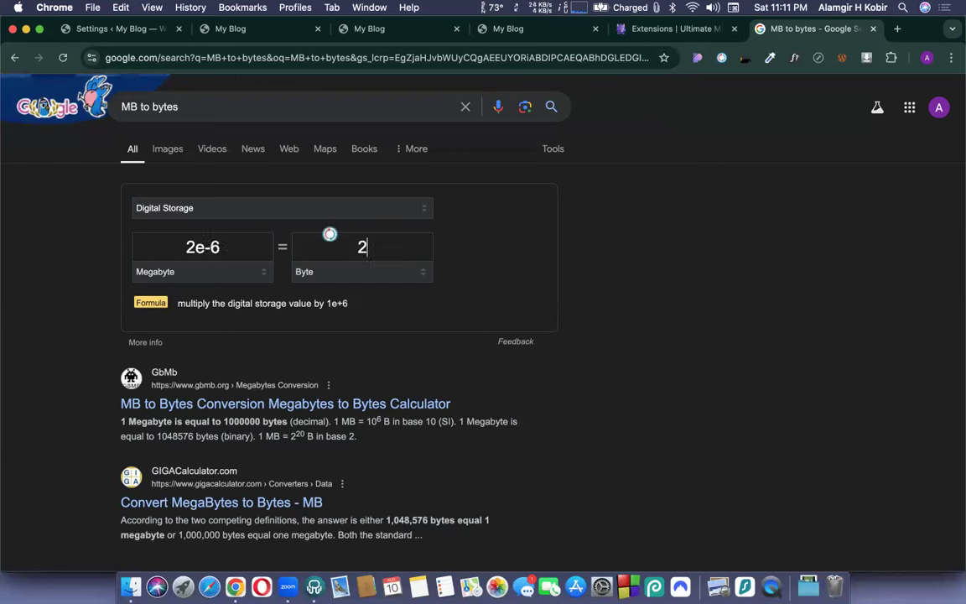
type("0000")
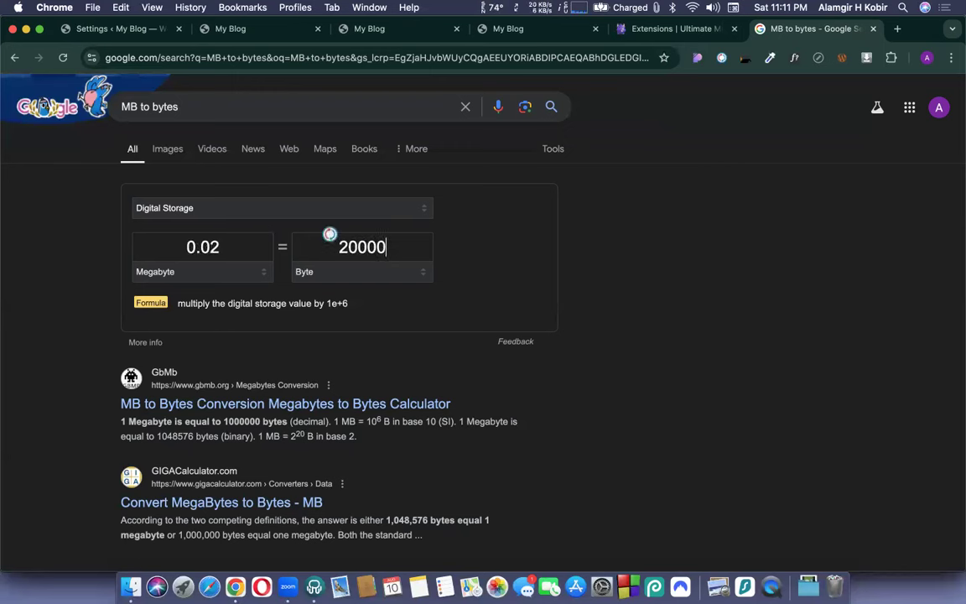
type("00")
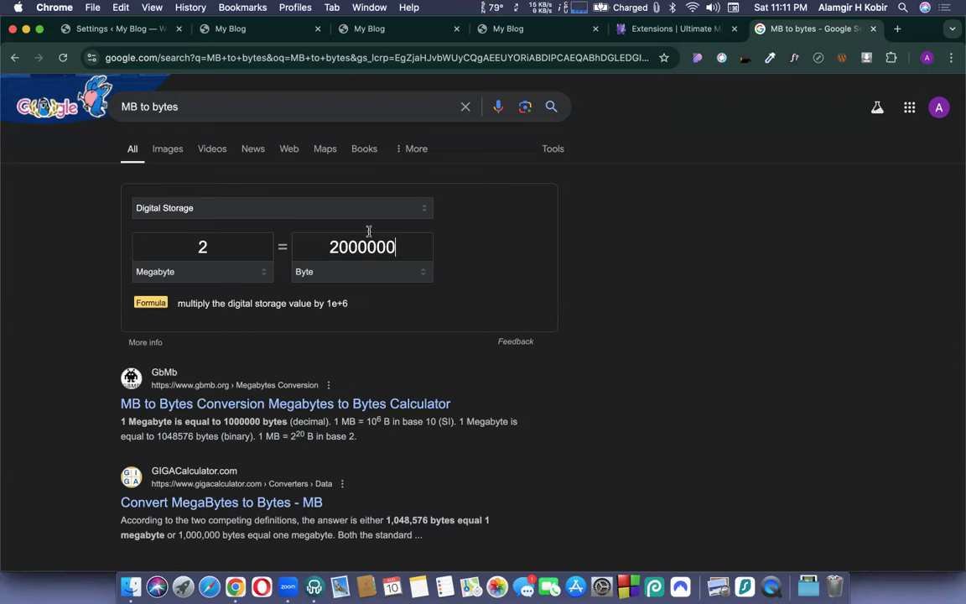
Step: Try 10 megabytes (1e+7 bytes), then enter 5 megabytes to get 5e+6 bytes
double_click(223, 250)
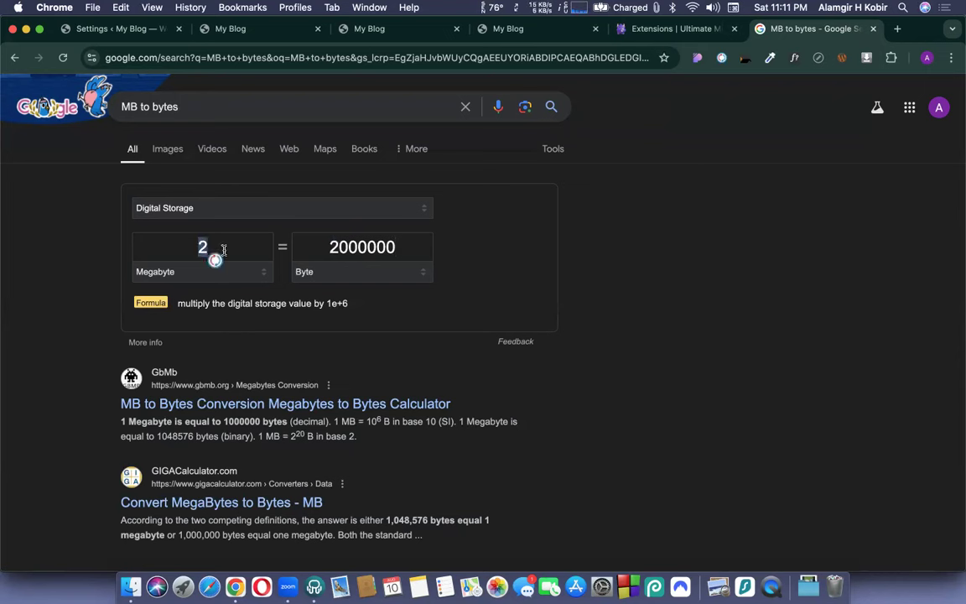
left_click(299, 297)
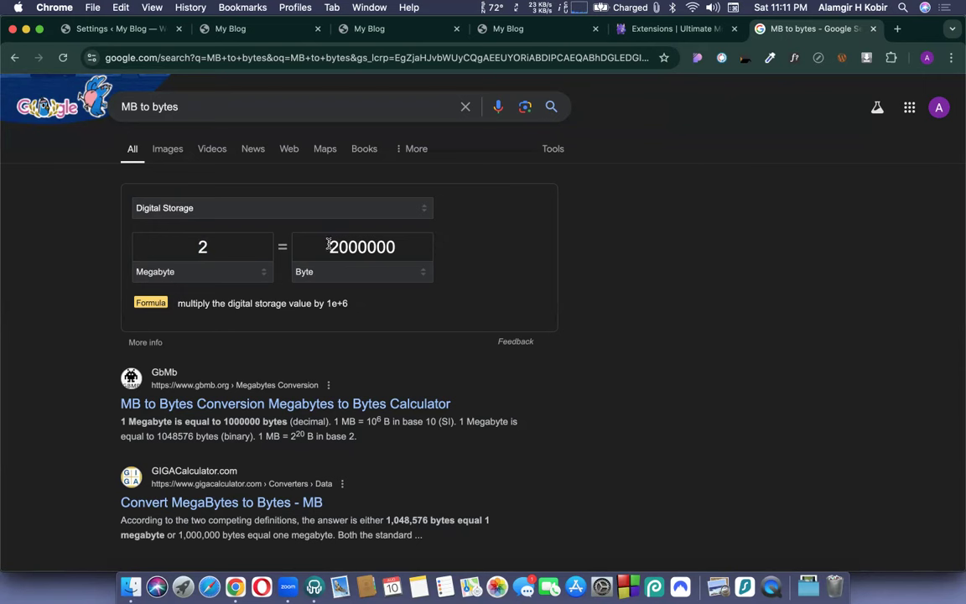
double_click(213, 240)
type("10")
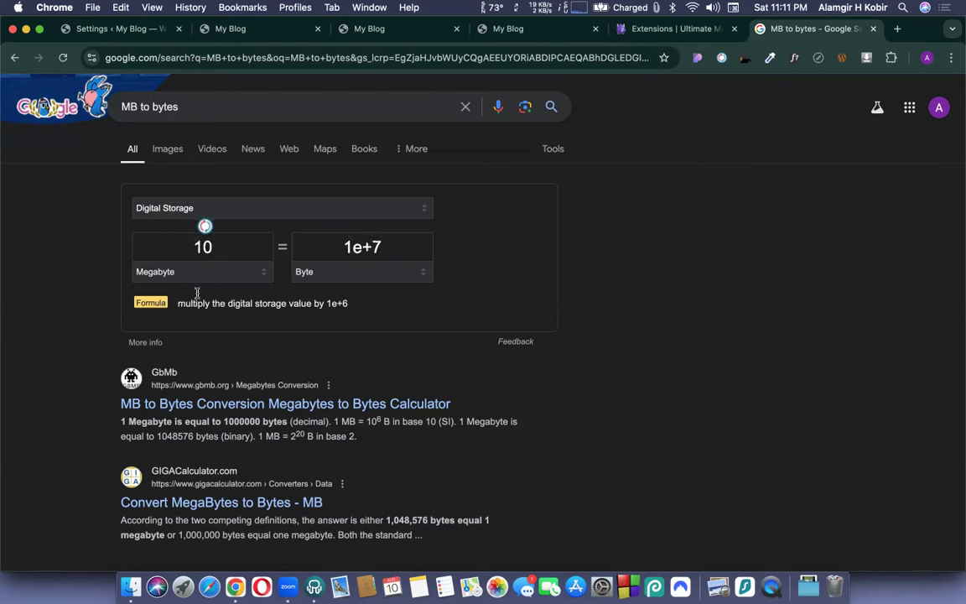
left_click_drag(298, 246, 380, 246)
right_click(371, 250)
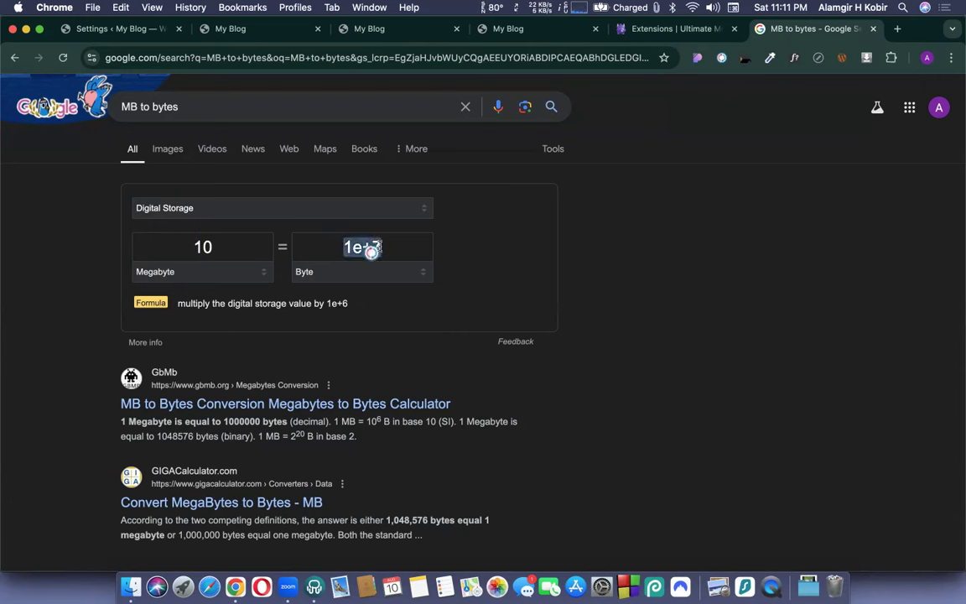
left_click_drag(351, 248, 387, 248)
left_click(379, 249)
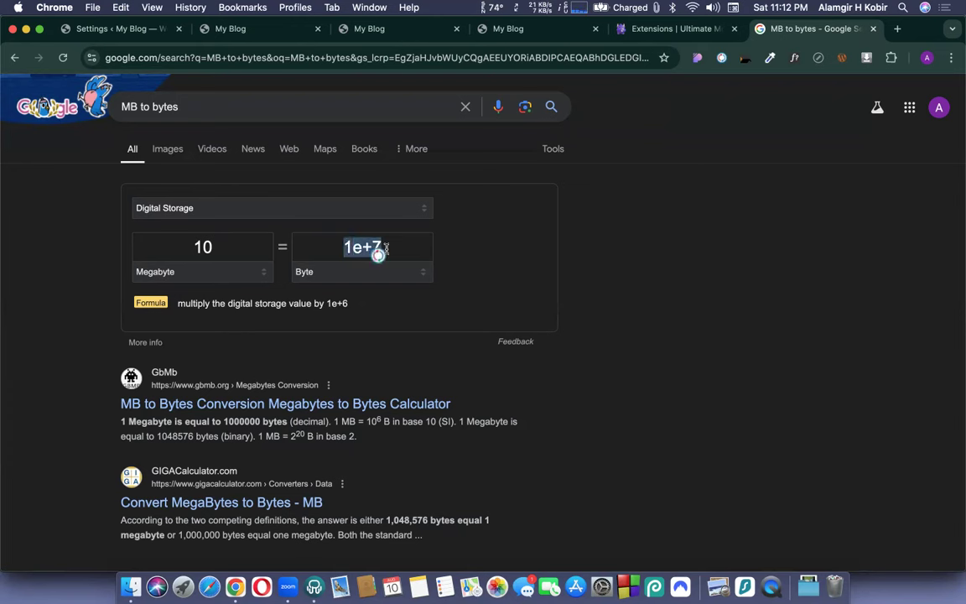
triple_click(342, 246)
double_click(203, 244)
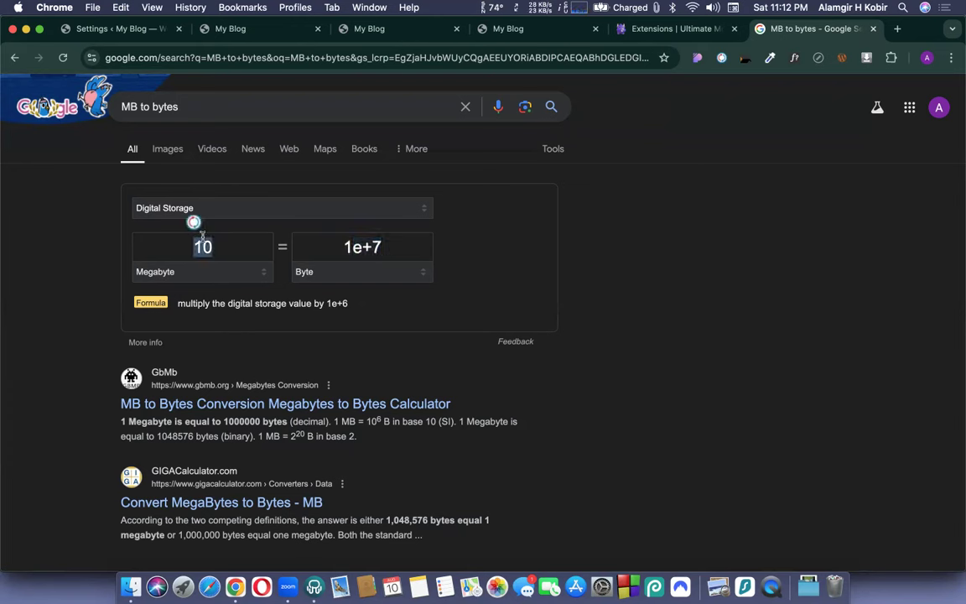
type("5")
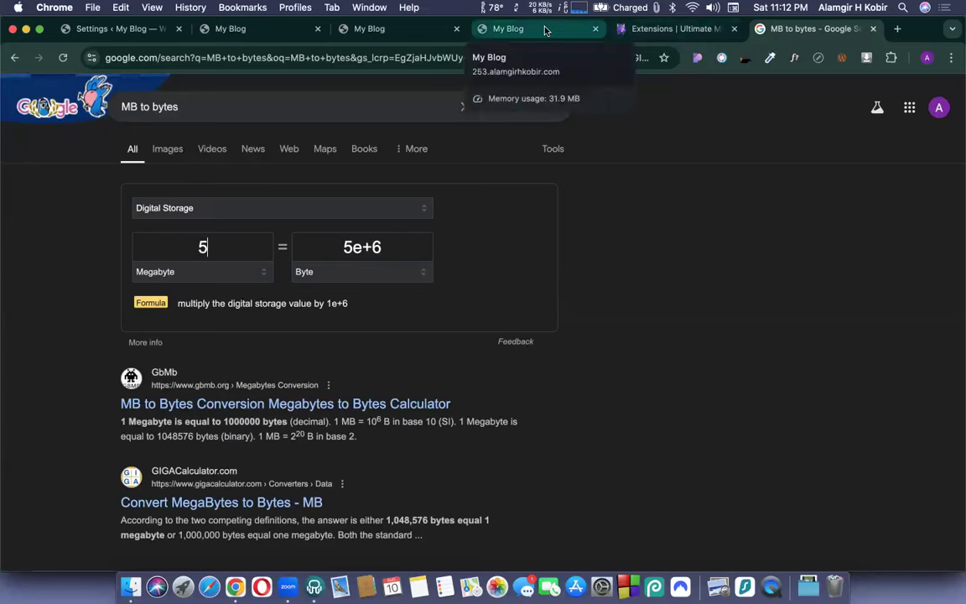
Step: Enter 5000000 bytes as Profile Photo Maximum File Size, cross-checking the Google converter
left_click(120, 35)
double_click(413, 208)
type("5000000")
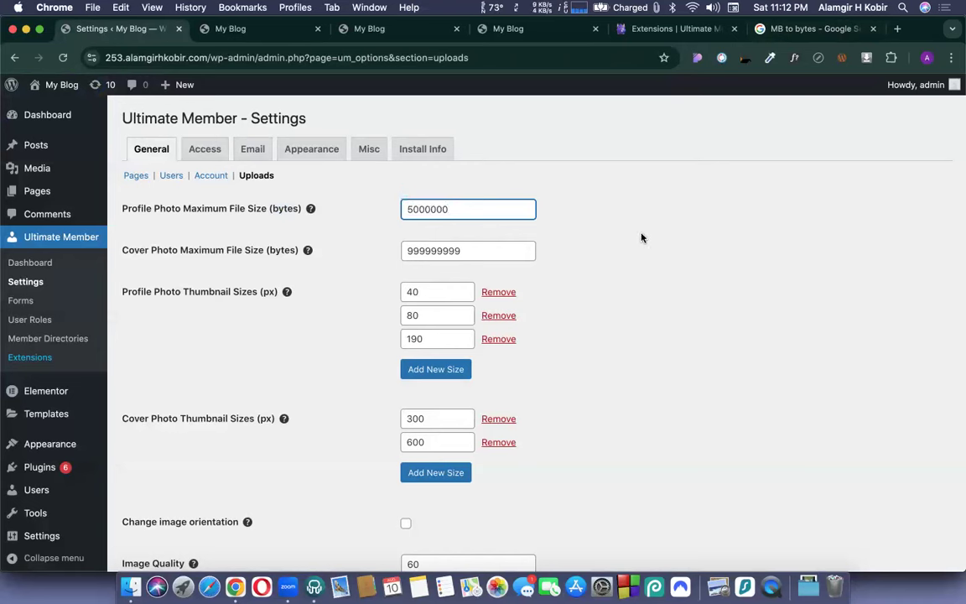
left_click(641, 238)
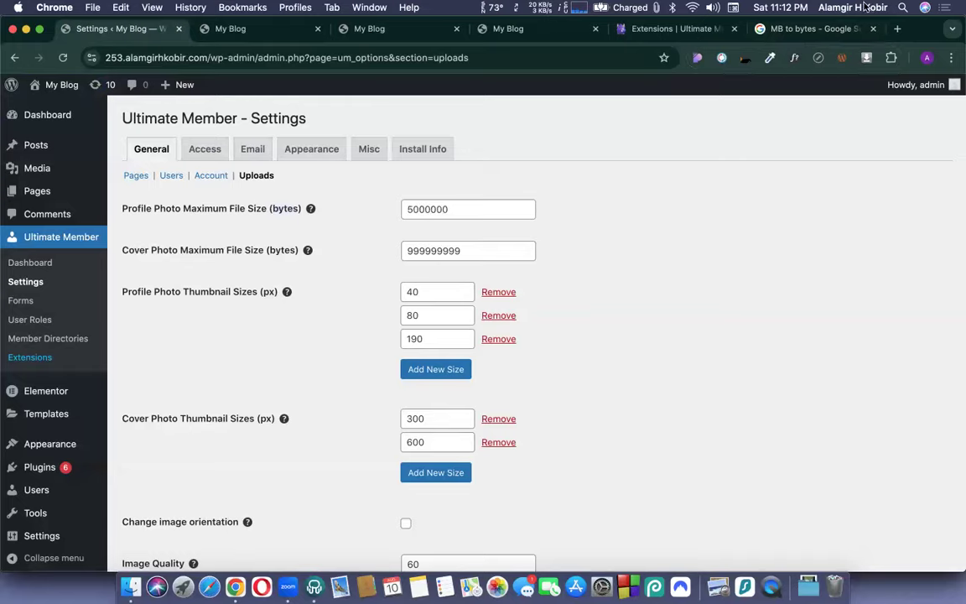
key("super+6")
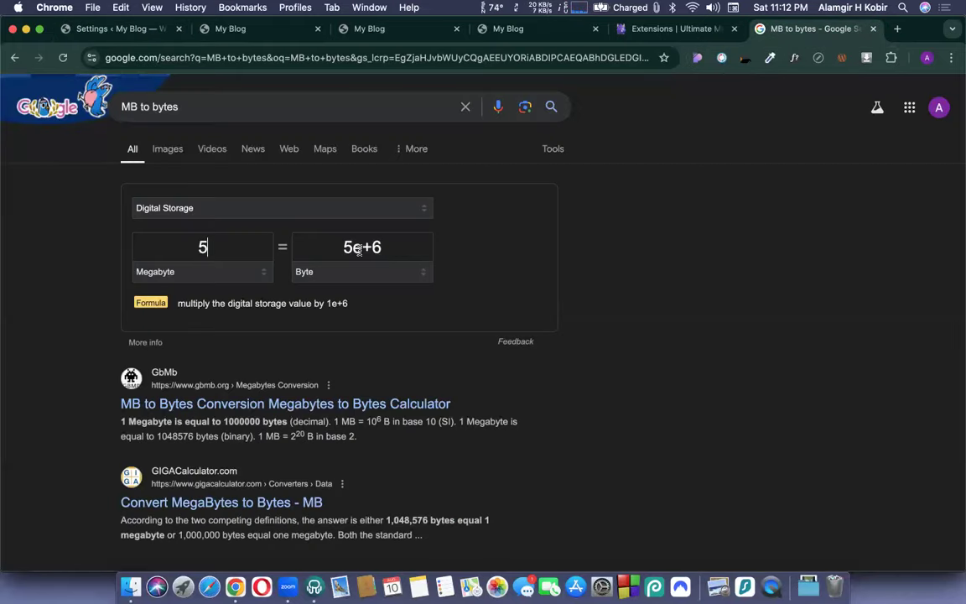
left_click(126, 29)
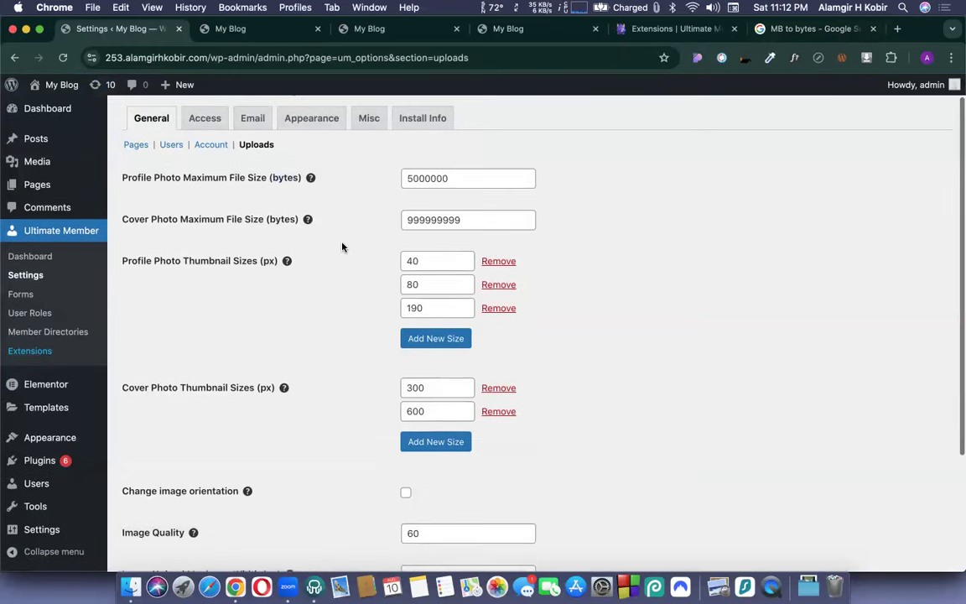
Step: Scroll to Image Quality and try changing it from 60 to 30
scroll(340, 246, "down", 2)
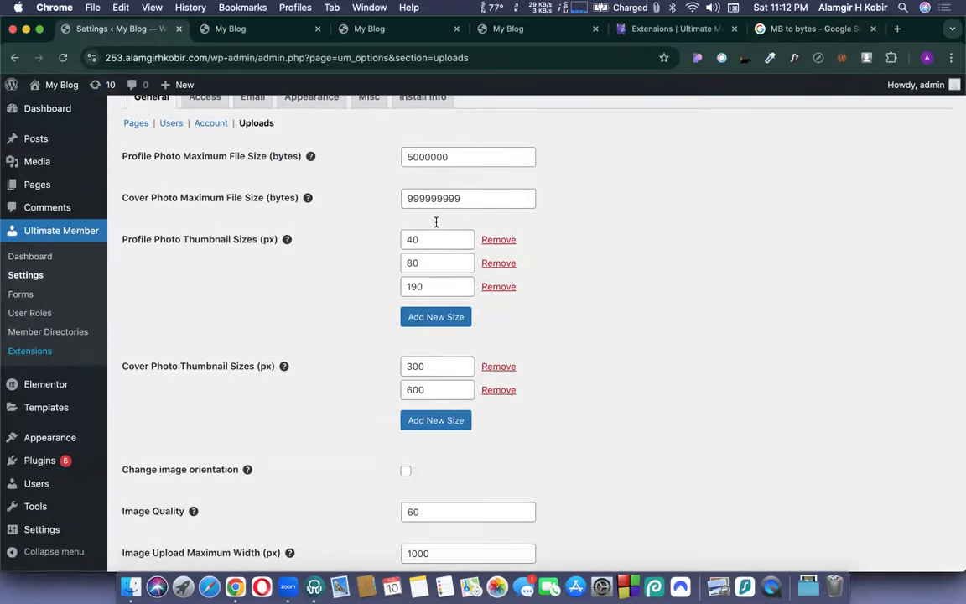
scroll(366, 243, "down", 5)
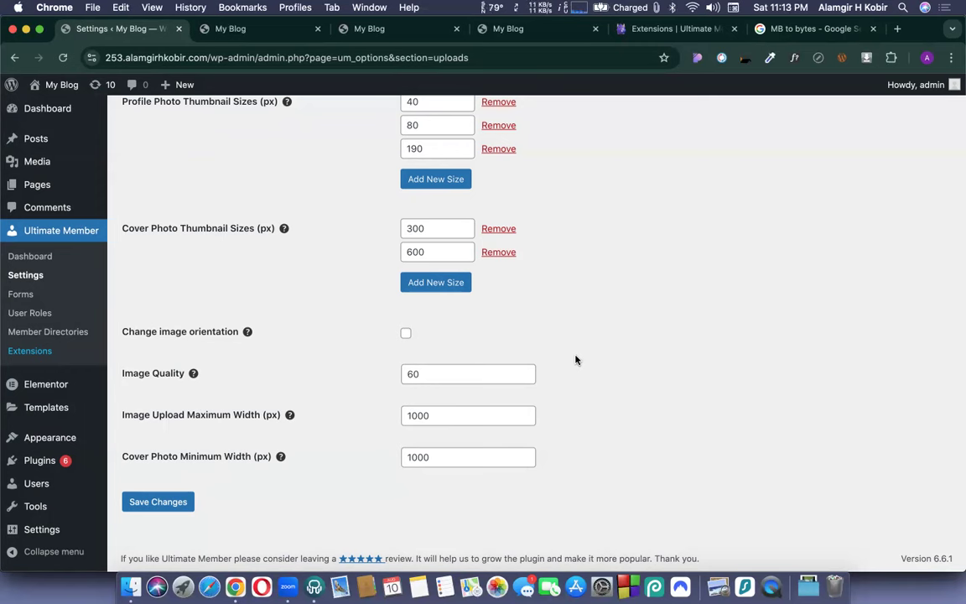
double_click(425, 374)
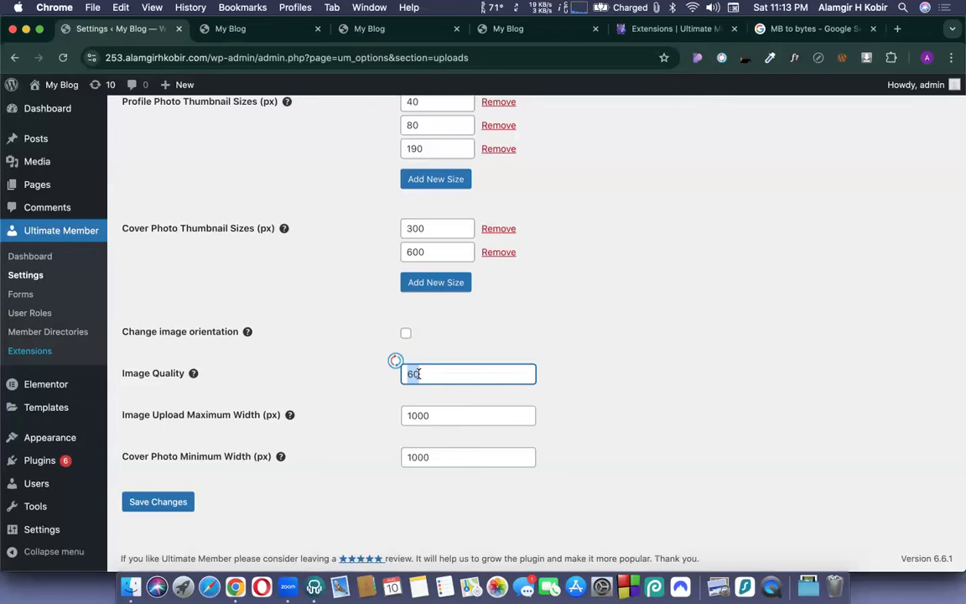
type("30")
double_click(414, 374)
left_click(661, 332)
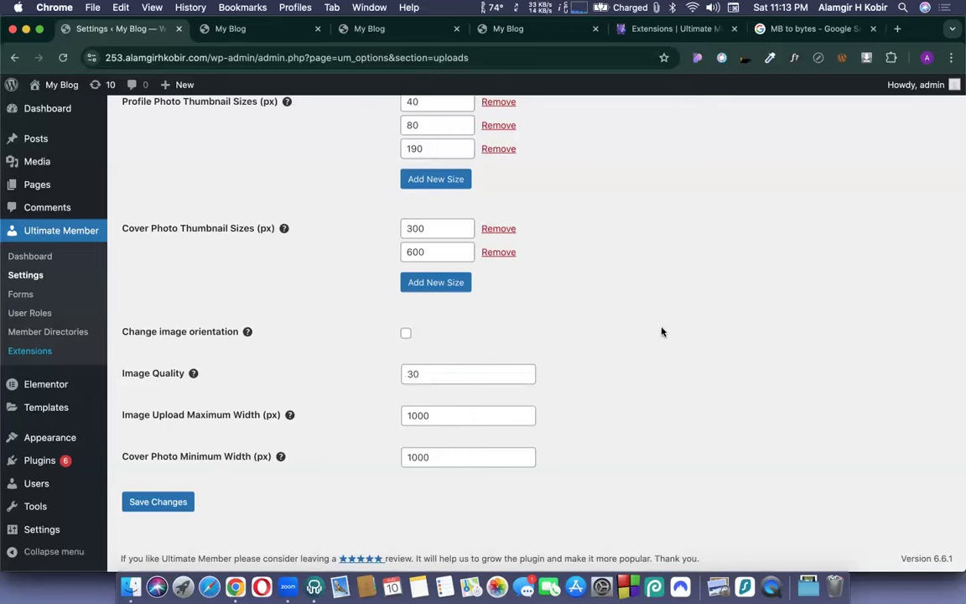
Step: Restore Image Quality to 60 and save the Uploads settings
double_click(426, 367)
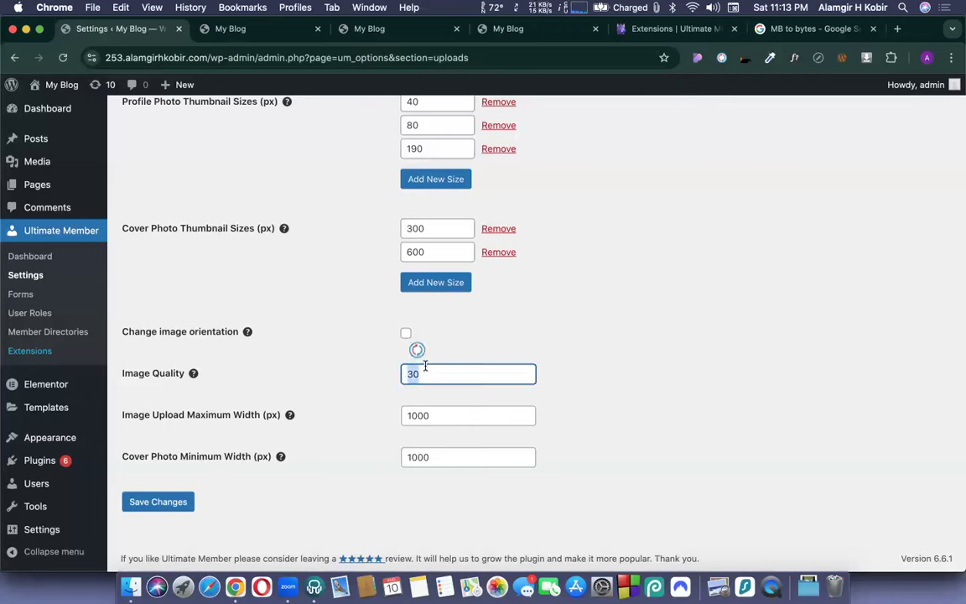
type("60")
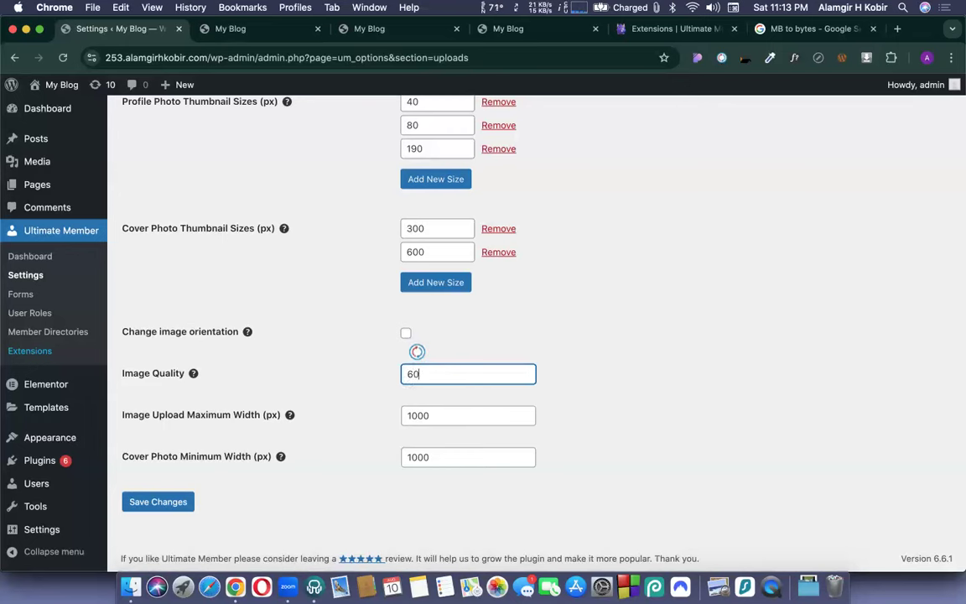
left_click(340, 429)
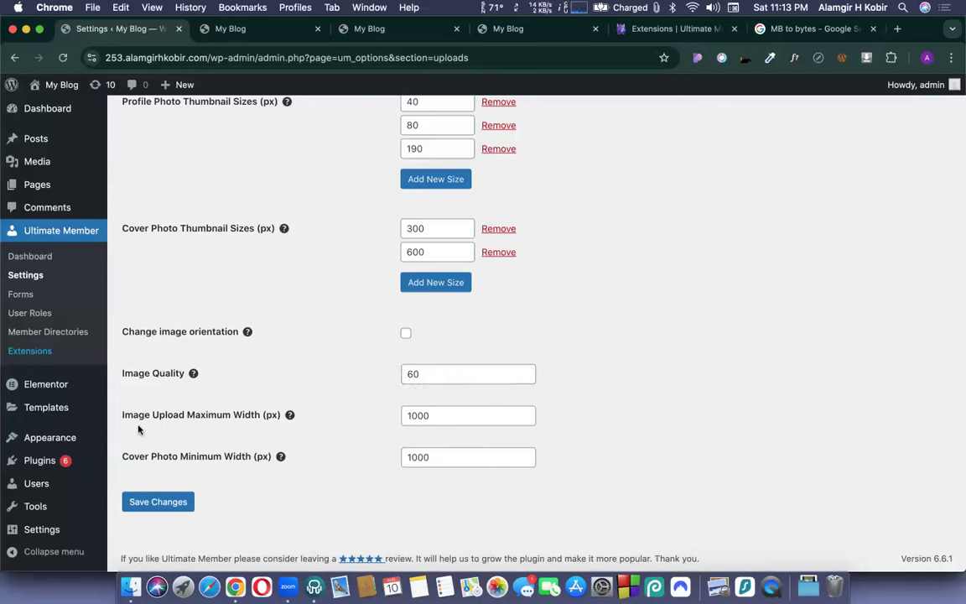
left_click_drag(117, 418, 256, 419)
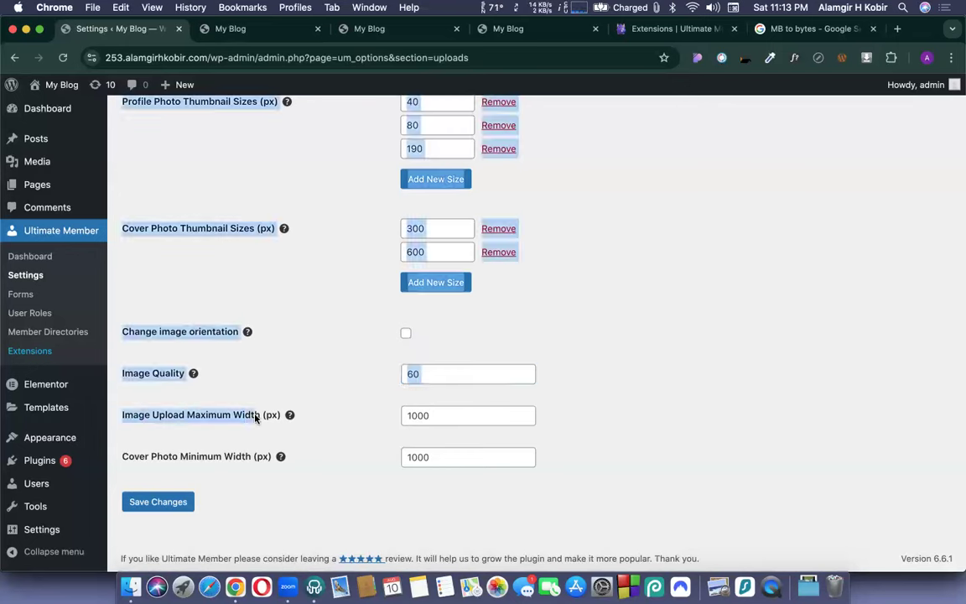
left_click(335, 427)
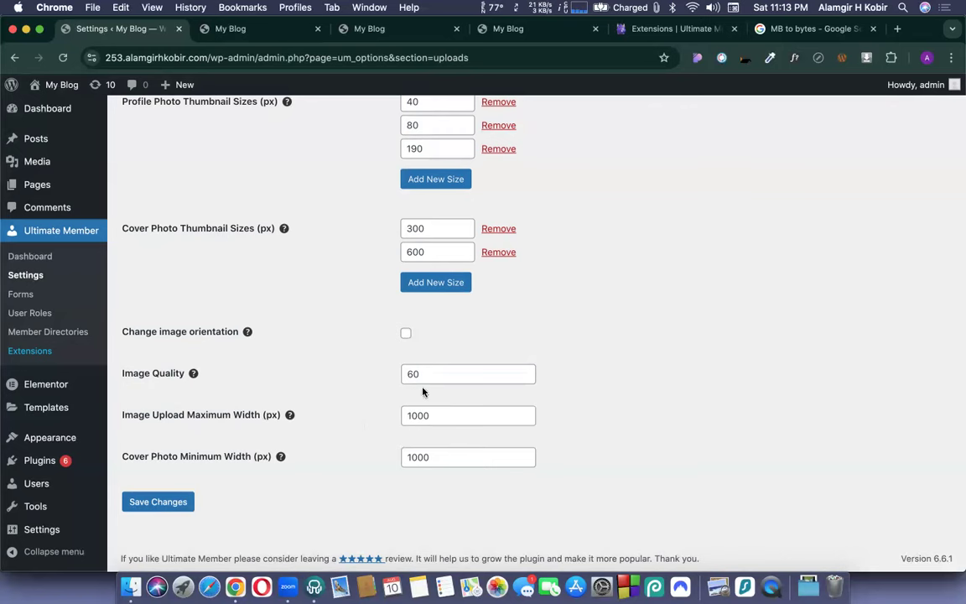
left_click(157, 501)
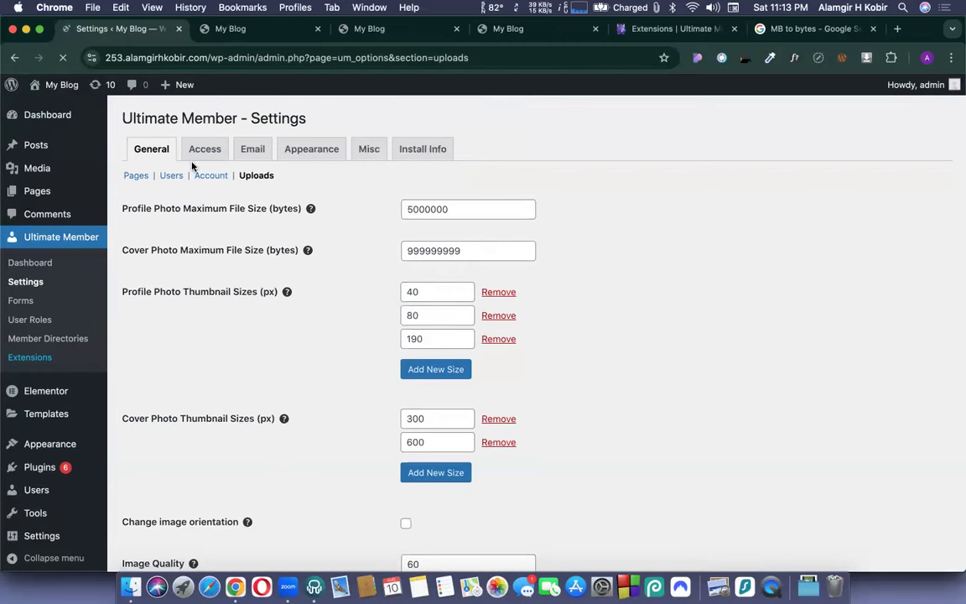
scroll(339, 328, "down", 5)
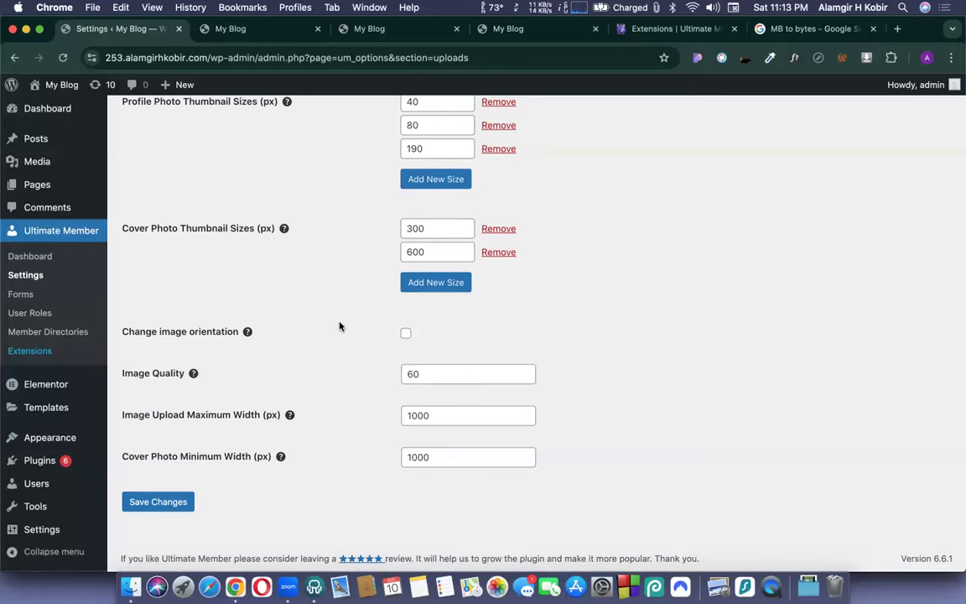
left_click(224, 32)
left_click(140, 29)
left_click(130, 586)
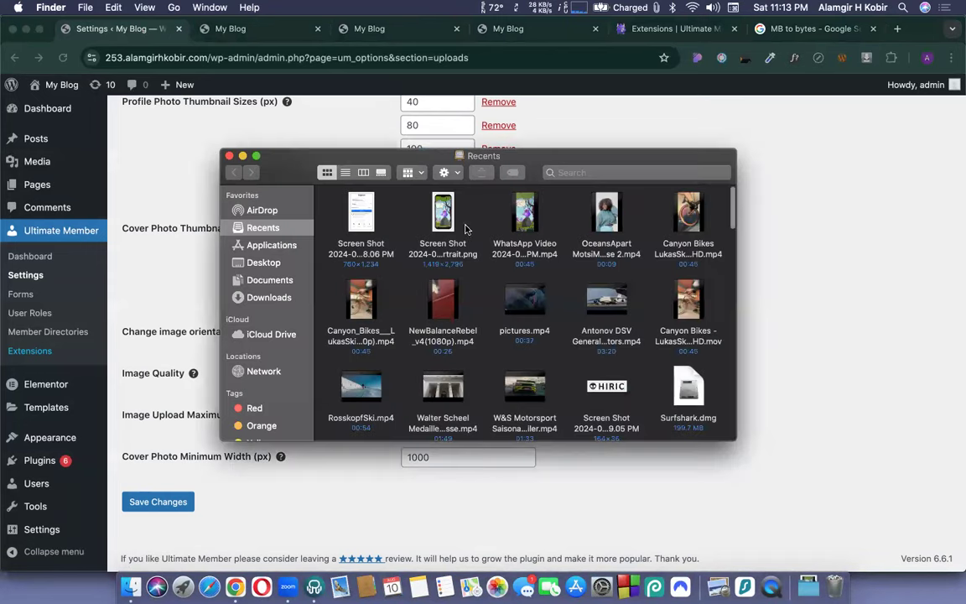
left_click(442, 219)
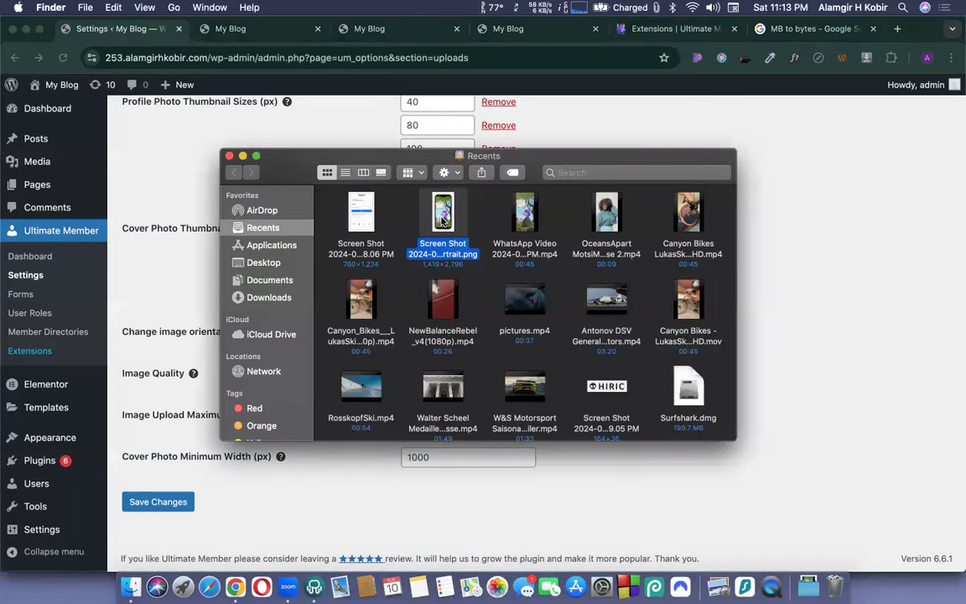
right_click(442, 219)
left_click(480, 294)
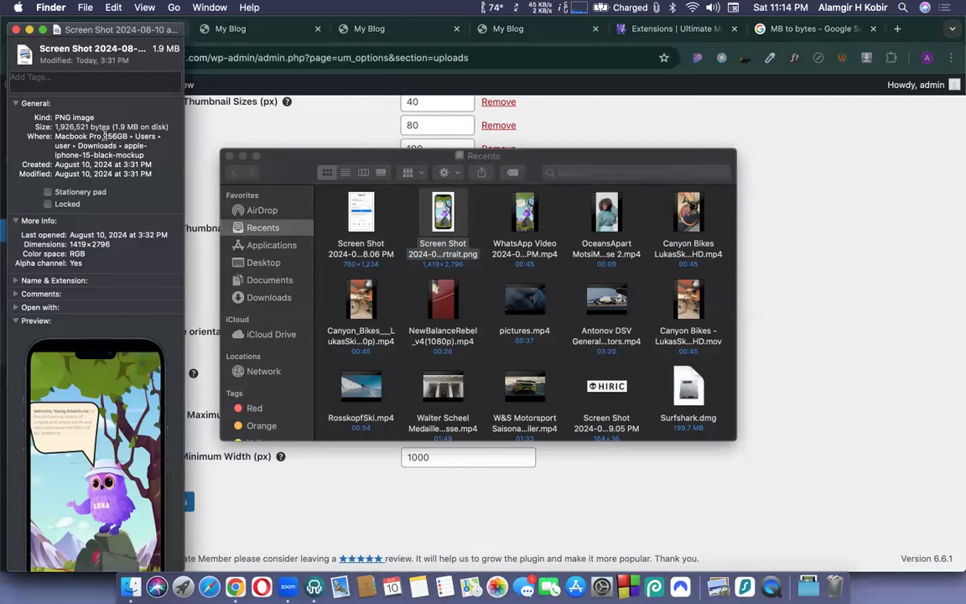
left_click_drag(113, 126, 138, 126)
left_click(16, 29)
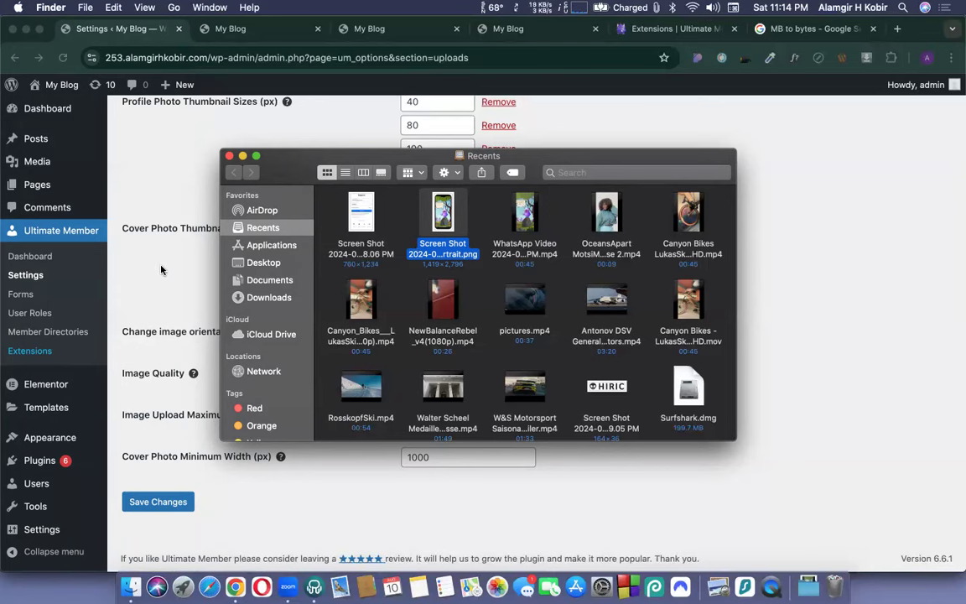
left_click(144, 237)
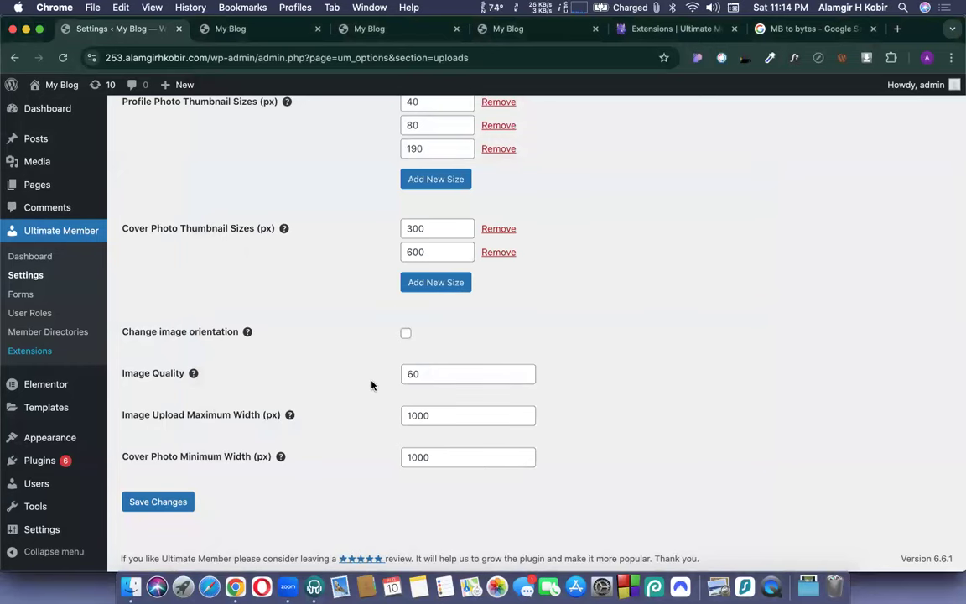
Step: Open Ultimate Member's Access settings, then switch to the front-end site window
scroll(373, 385, "up", 5)
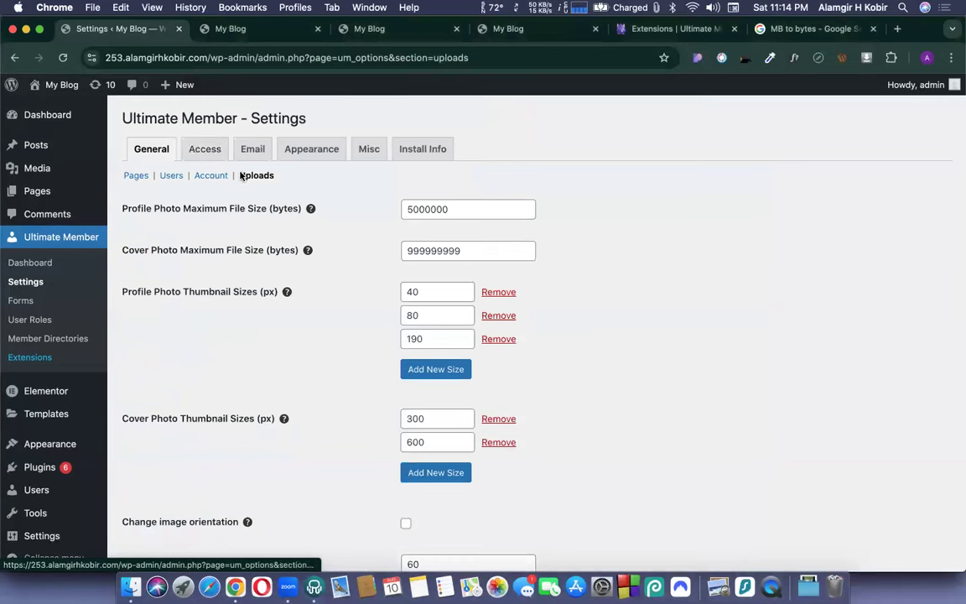
left_click(201, 151)
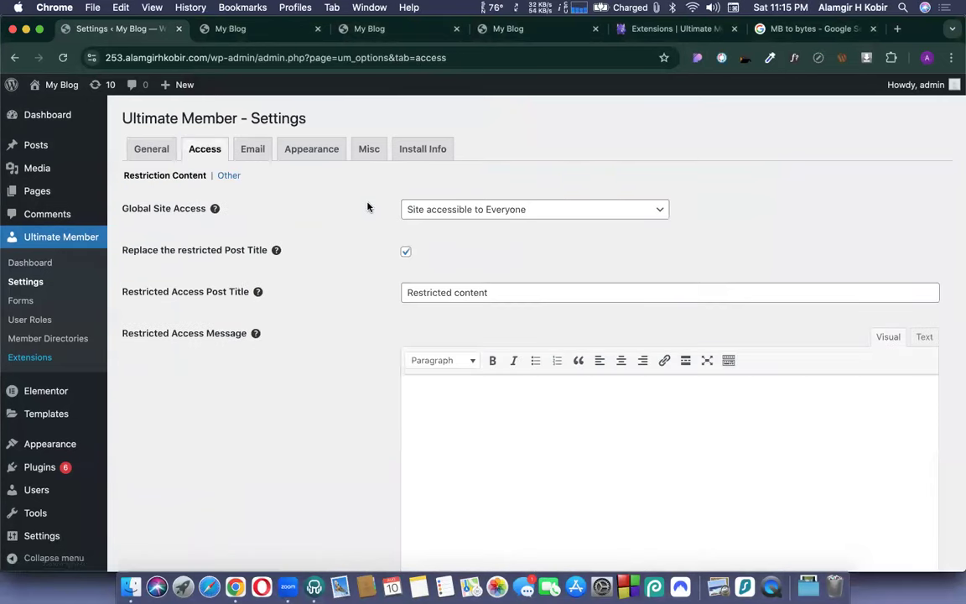
key("ctrl+Up")
left_click(305, 244)
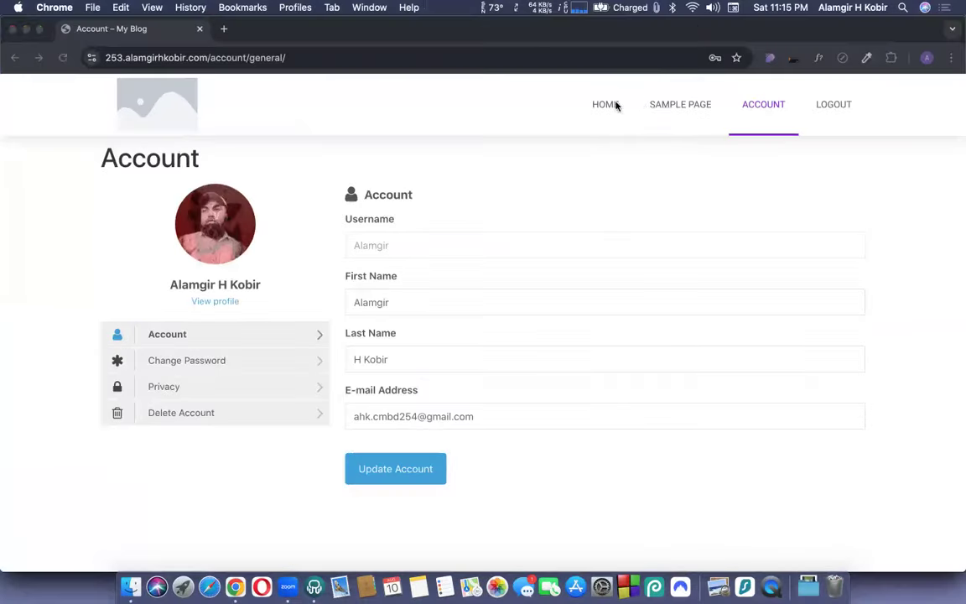
Step: Log out from the blog home, then open Sample Page and return Home
left_click(615, 105)
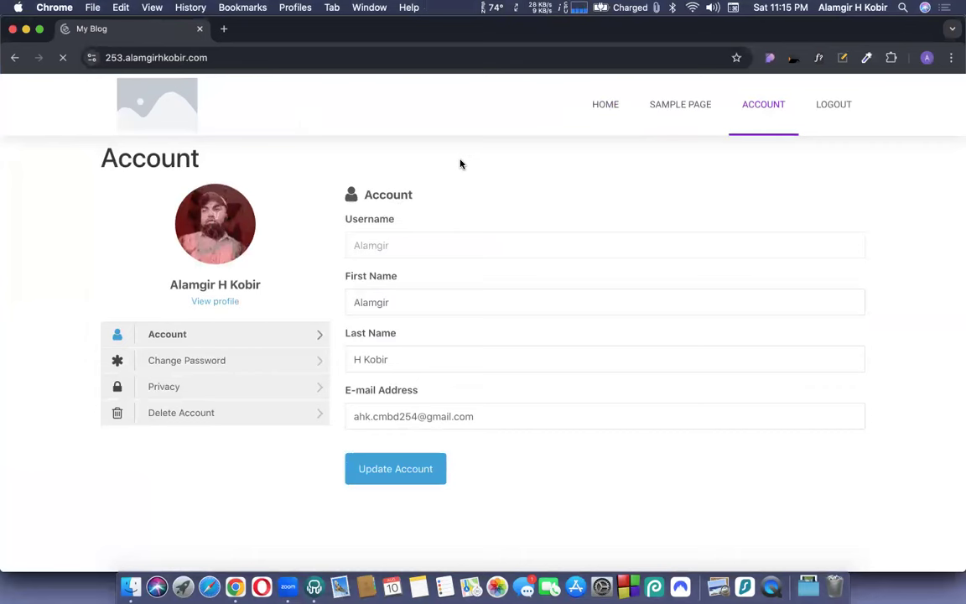
left_click(587, 102)
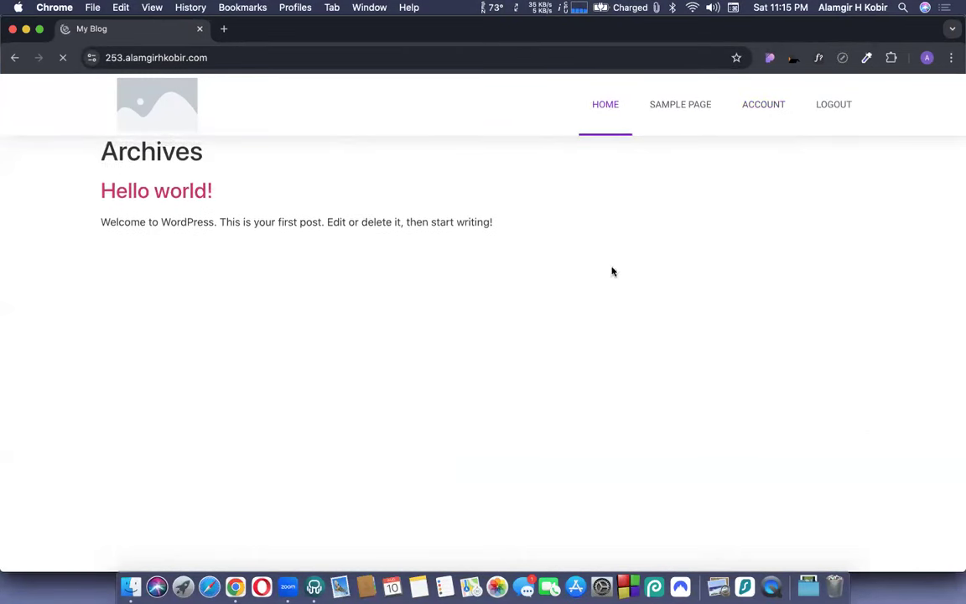
left_click(834, 123)
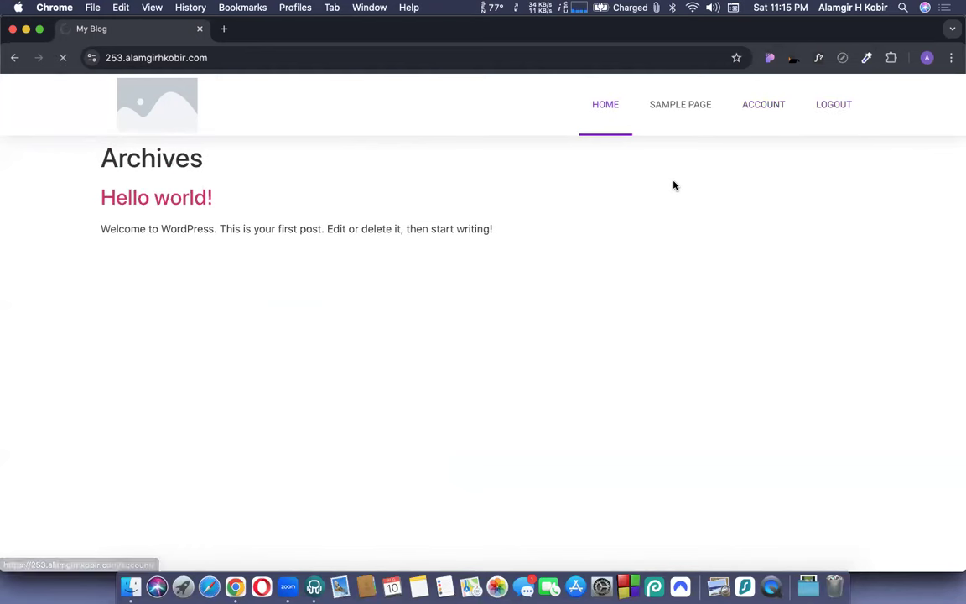
left_click(553, 109)
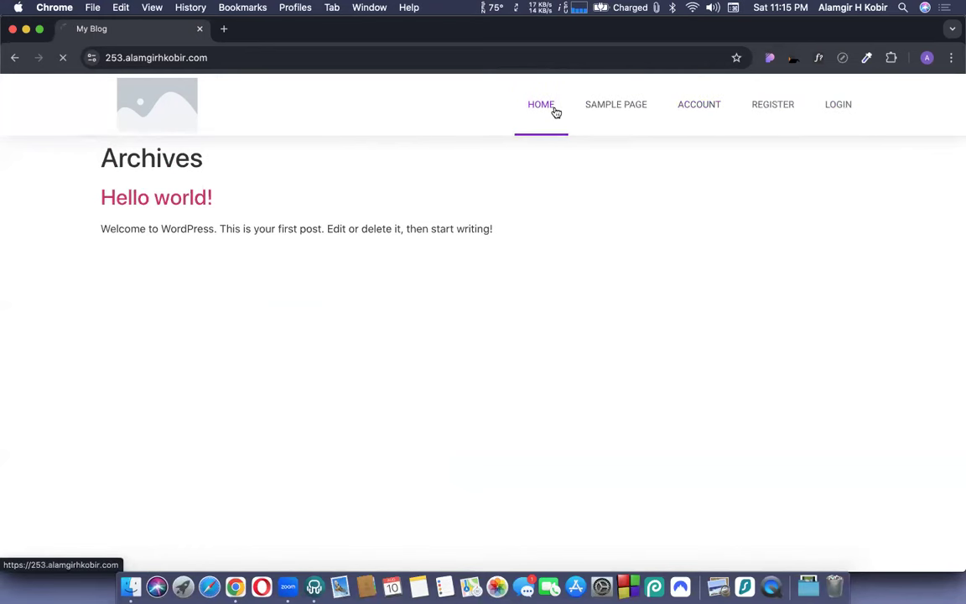
left_click(607, 113)
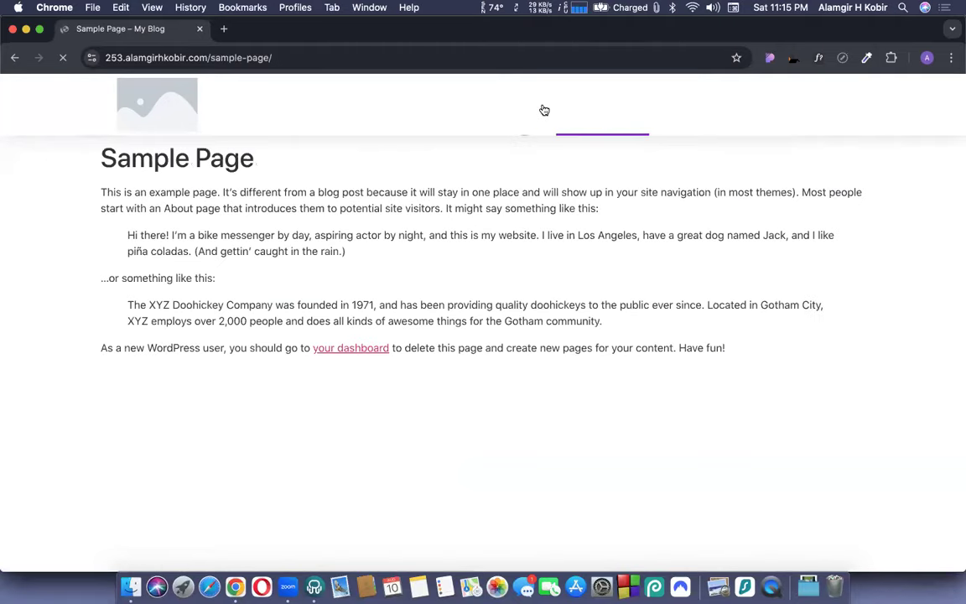
left_click(543, 109)
key("ctrl+Up")
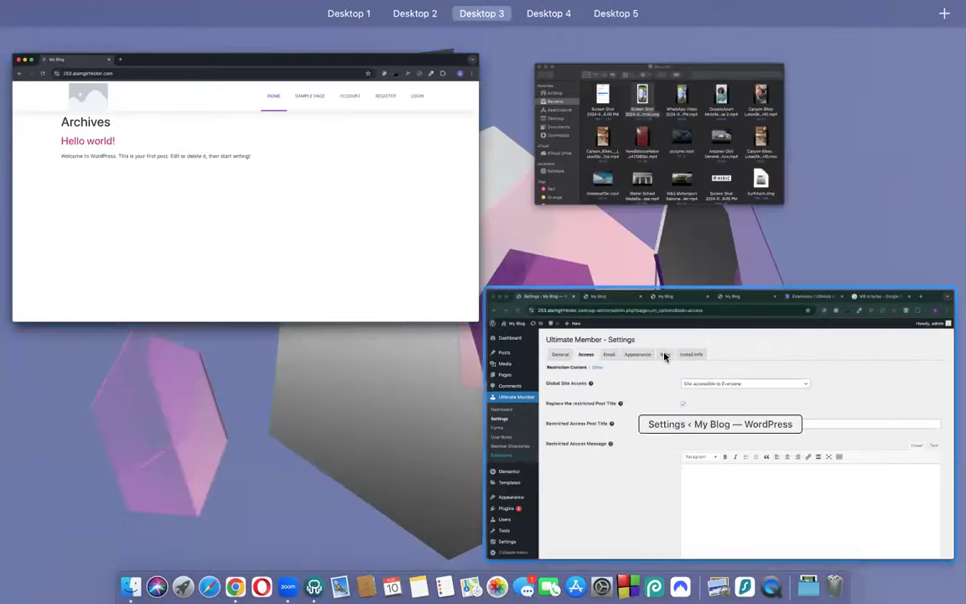
left_click(664, 356)
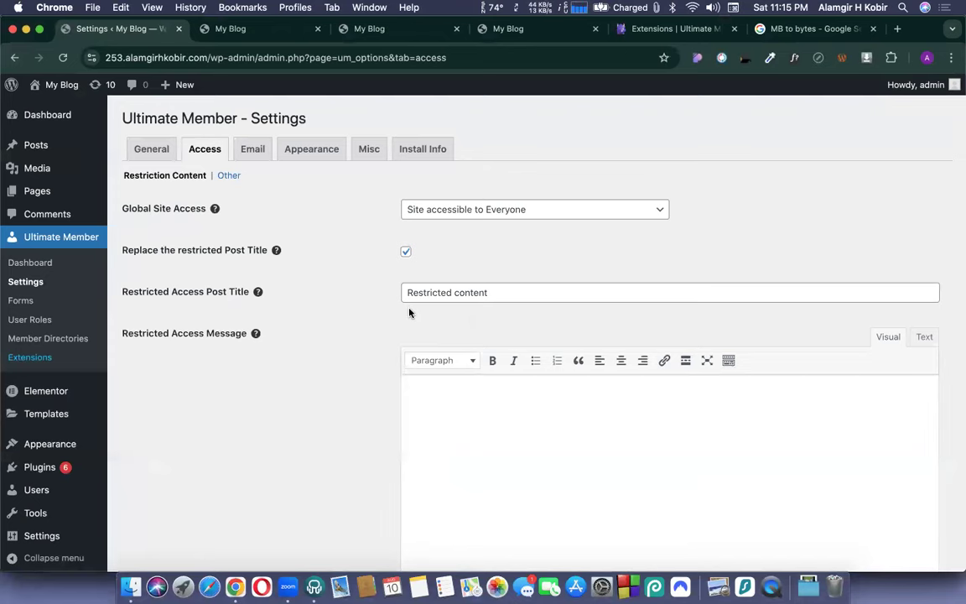
key("ctrl+Up")
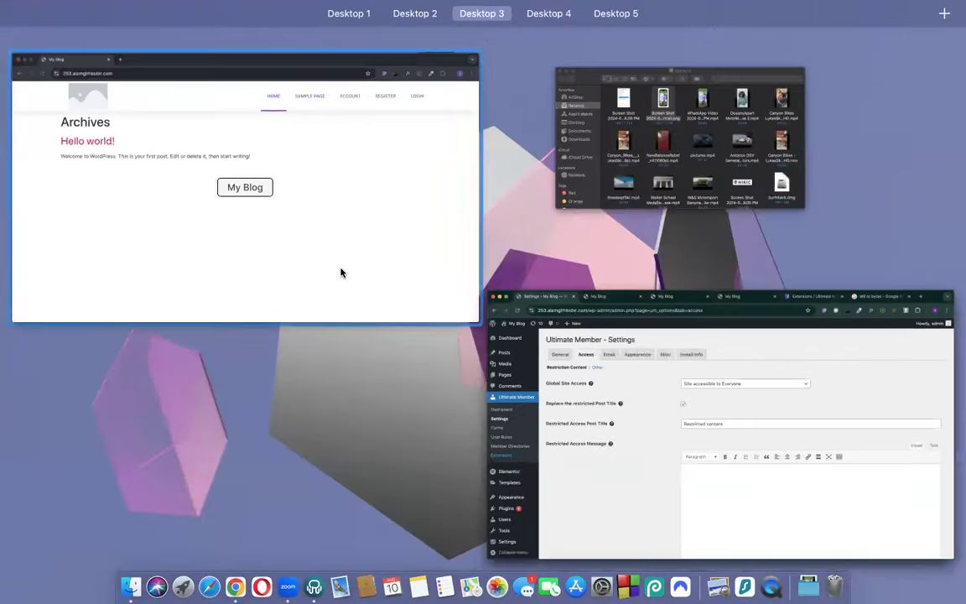
left_click(341, 271)
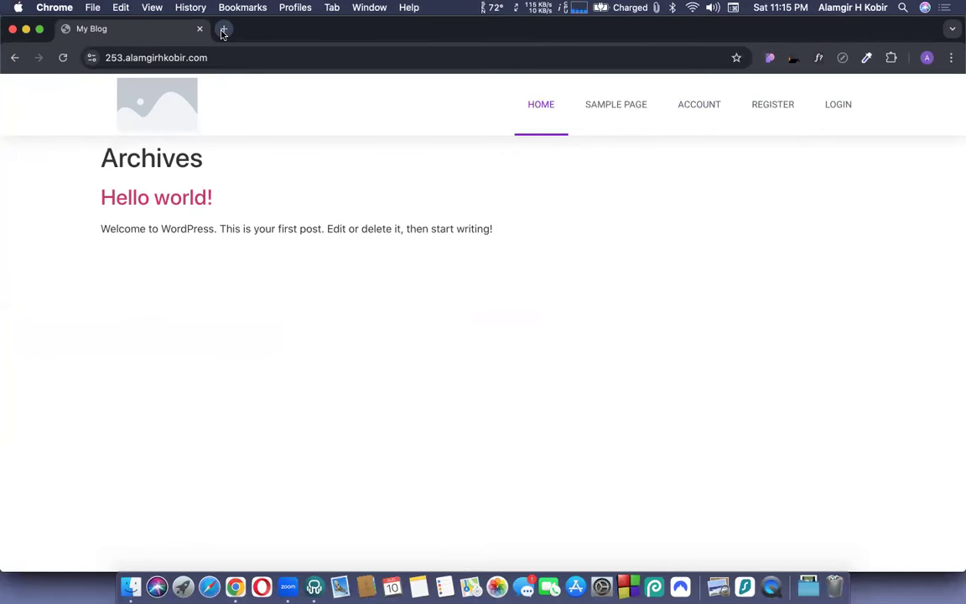
left_click(224, 28)
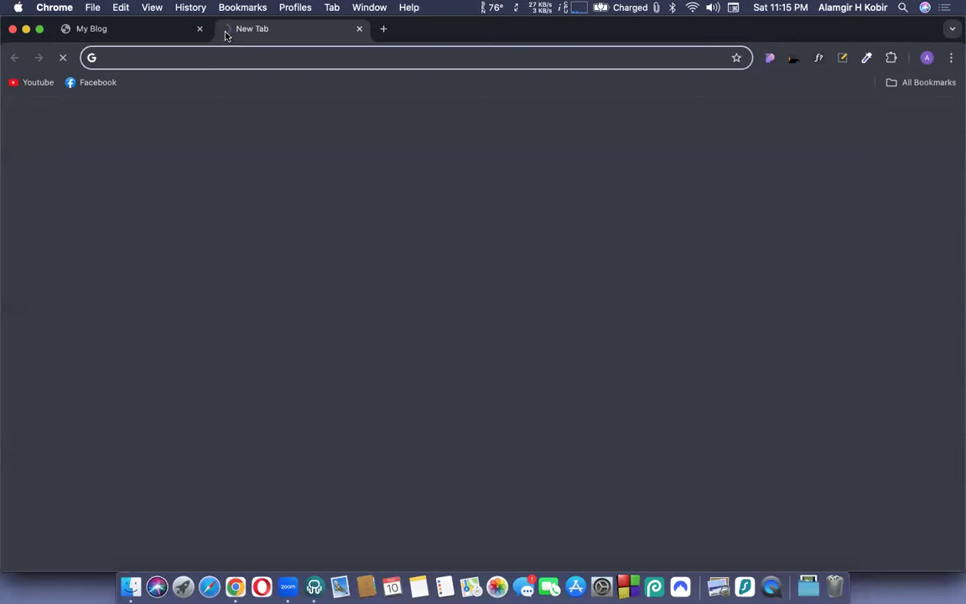
type("fb")
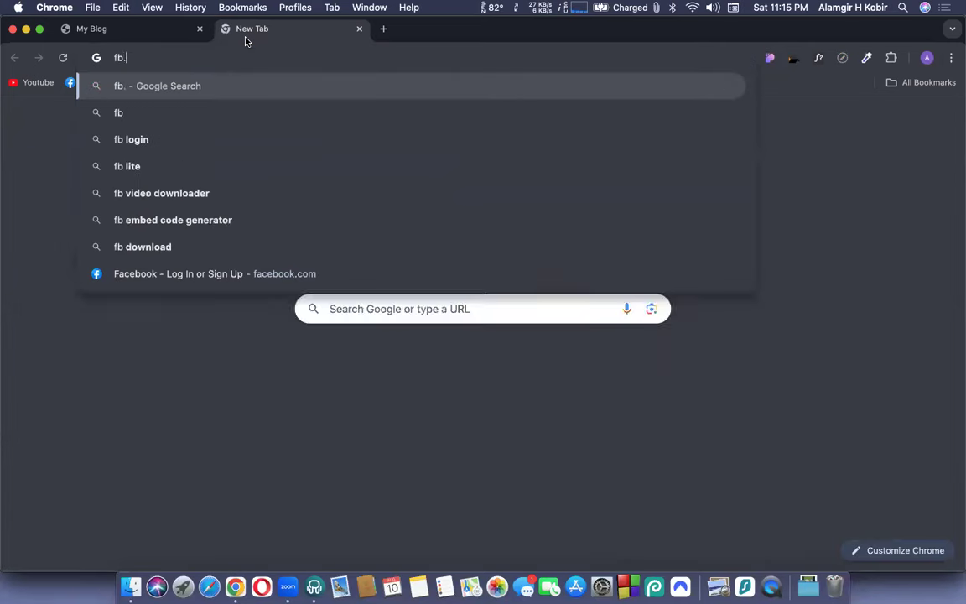
type(".com")
key("Return")
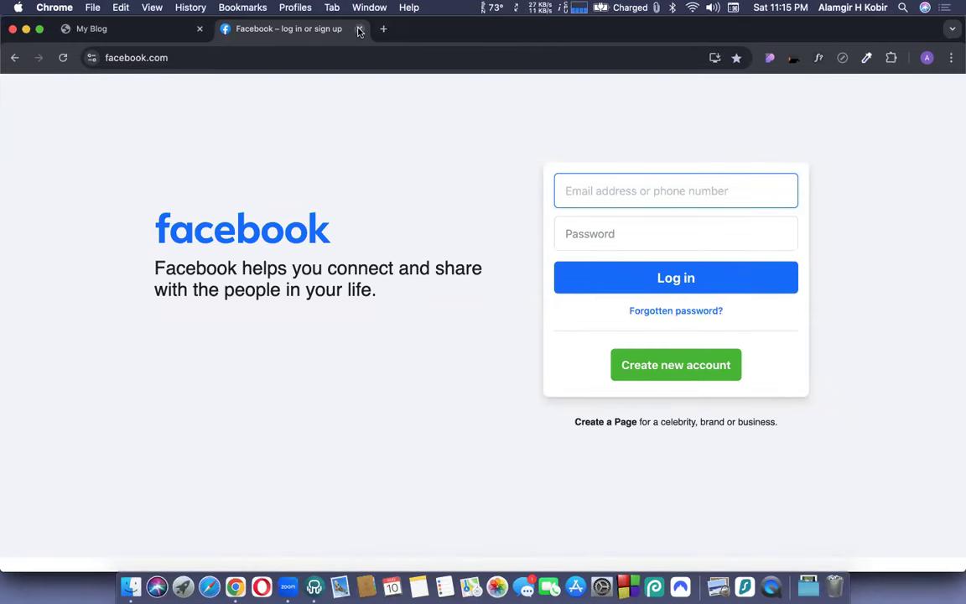
left_click(360, 28)
Step: Choose 'Site accessible to Logged In Users' for Global Site Access and save
key("ctrl+Up")
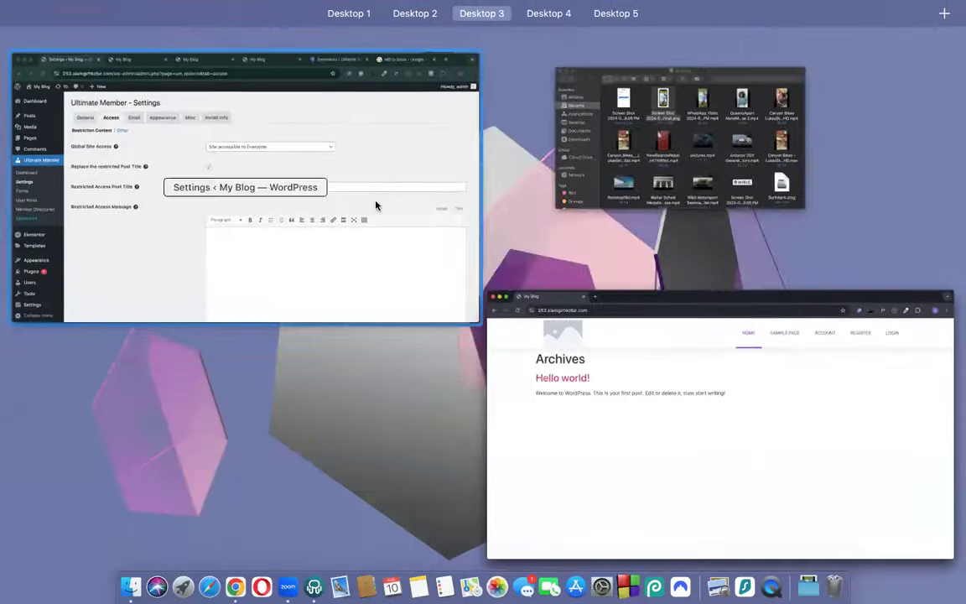
left_click(375, 205)
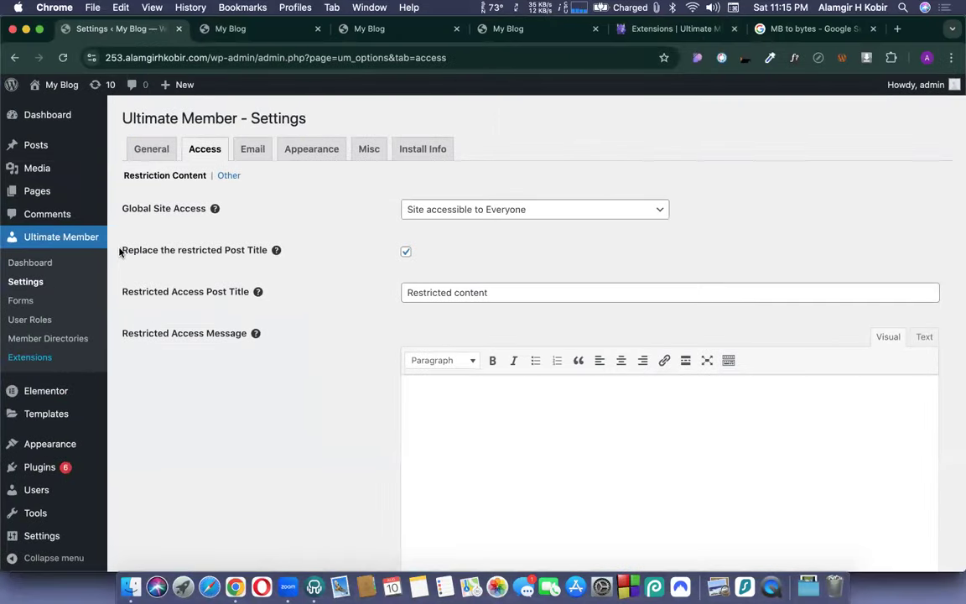
left_click_drag(240, 224, 457, 210)
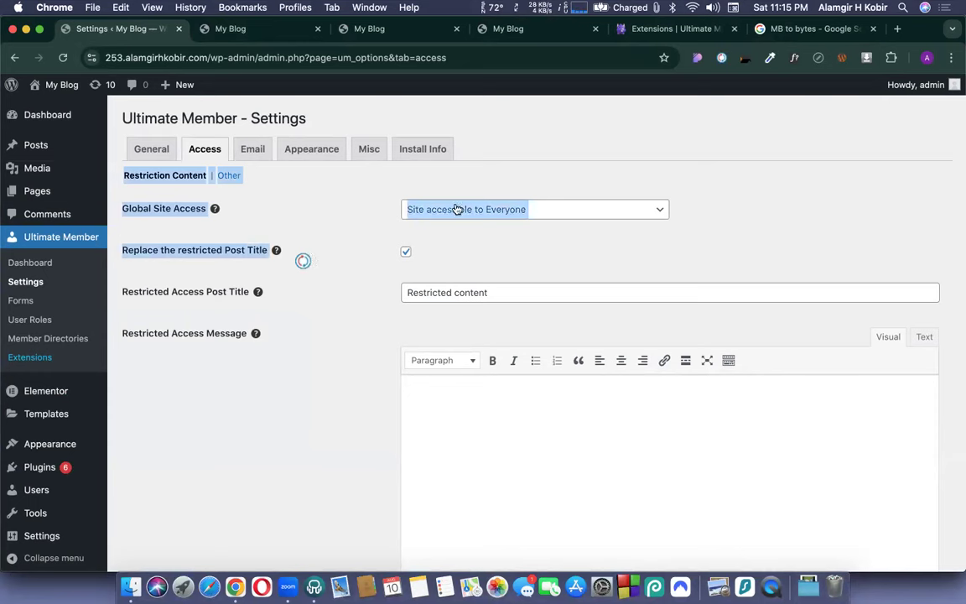
left_click(460, 224)
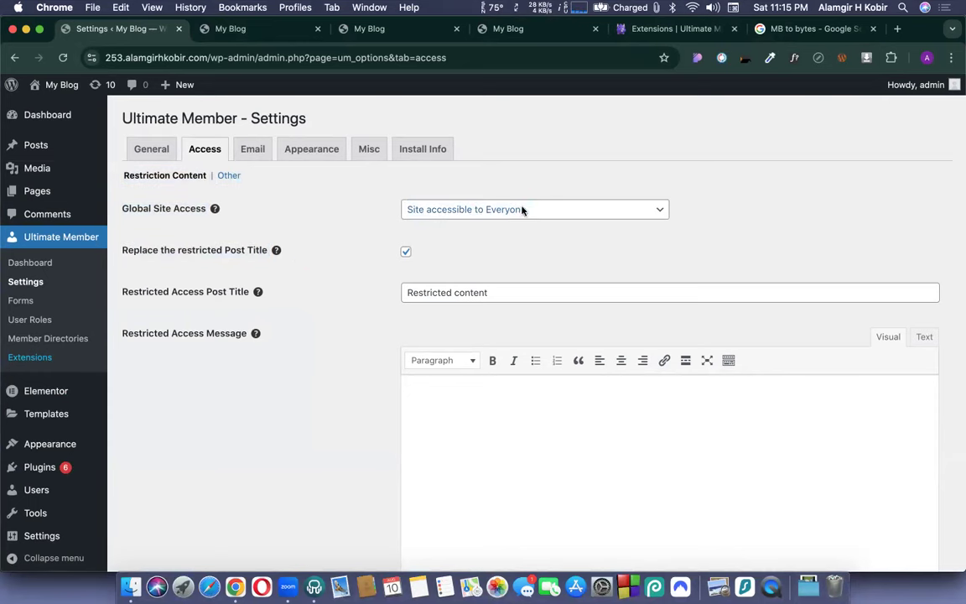
left_click(521, 209)
left_click(469, 223)
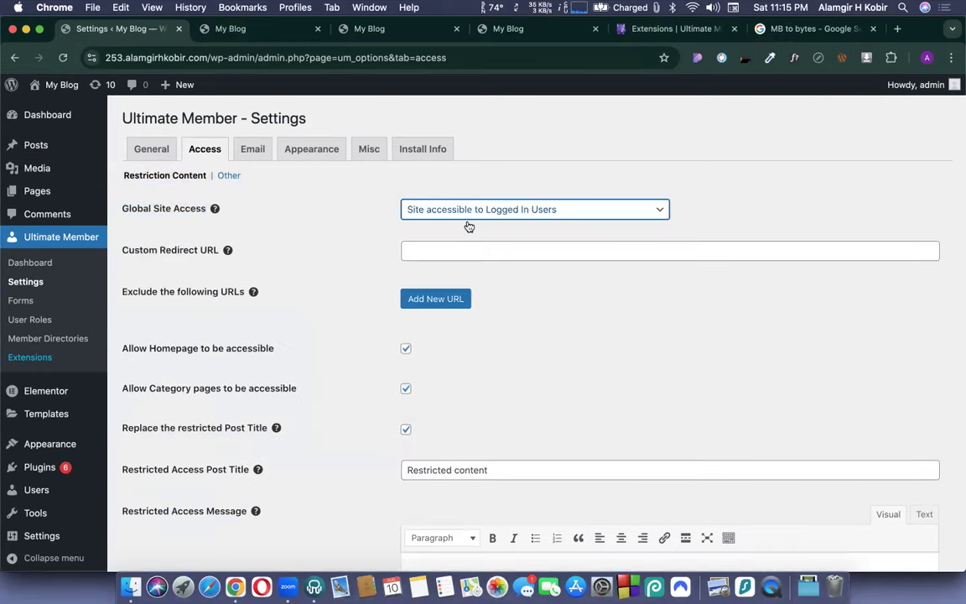
scroll(453, 299, "down", 5)
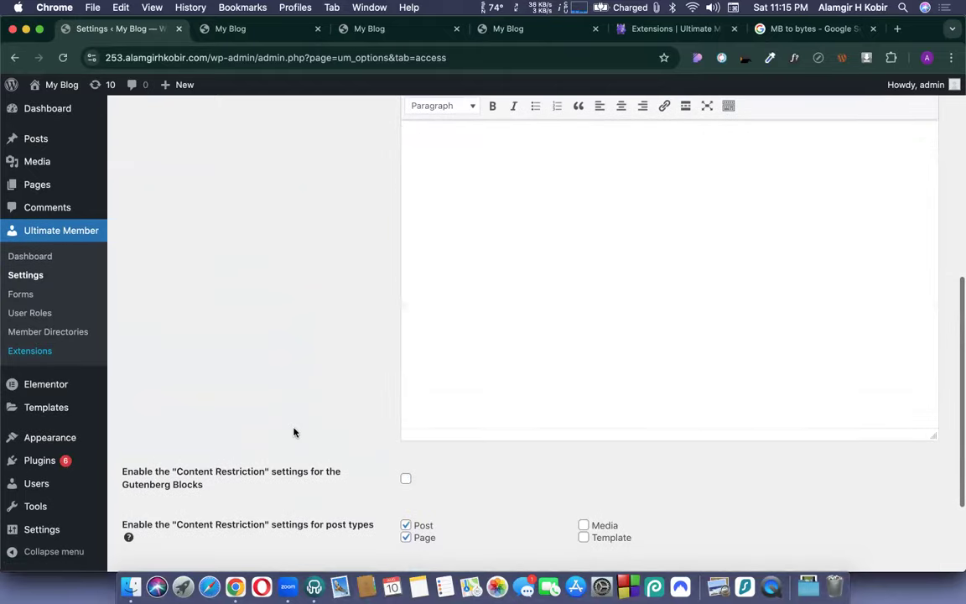
scroll(294, 431, "down", 2)
left_click(154, 507)
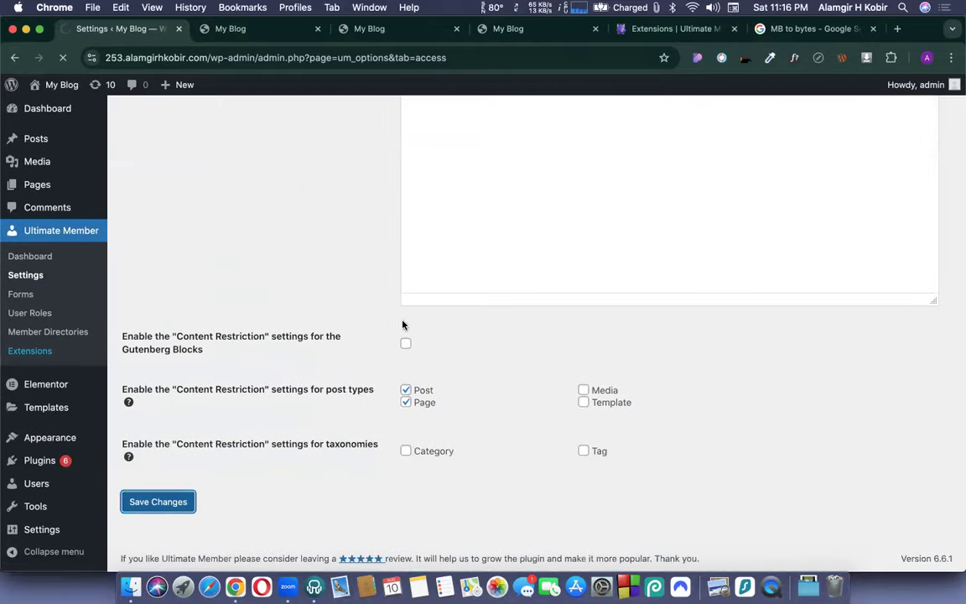
Step: As a logged-out visitor, check that Sample Page redirects to login, then return to the Access settings
key("ctrl+Up")
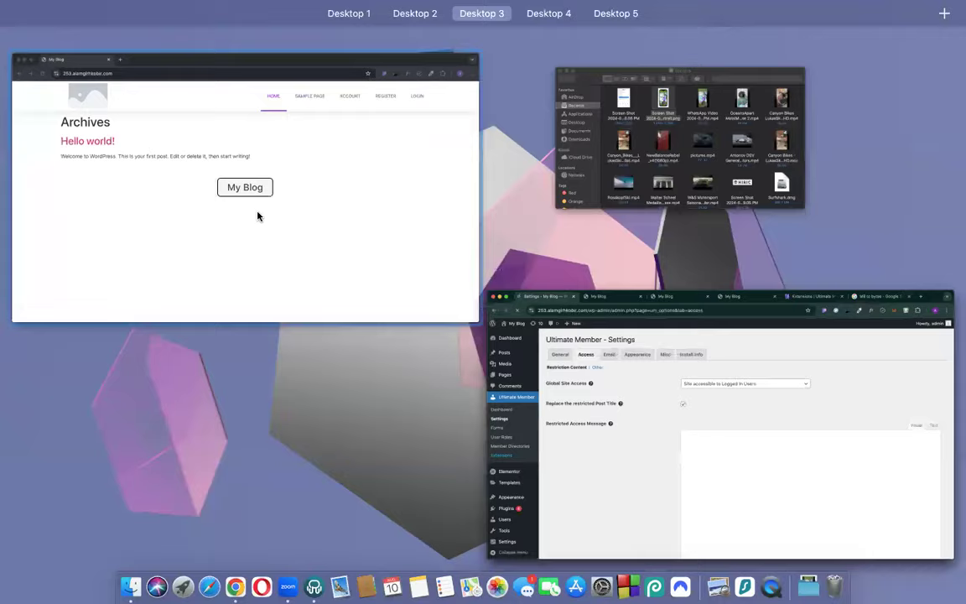
left_click(259, 215)
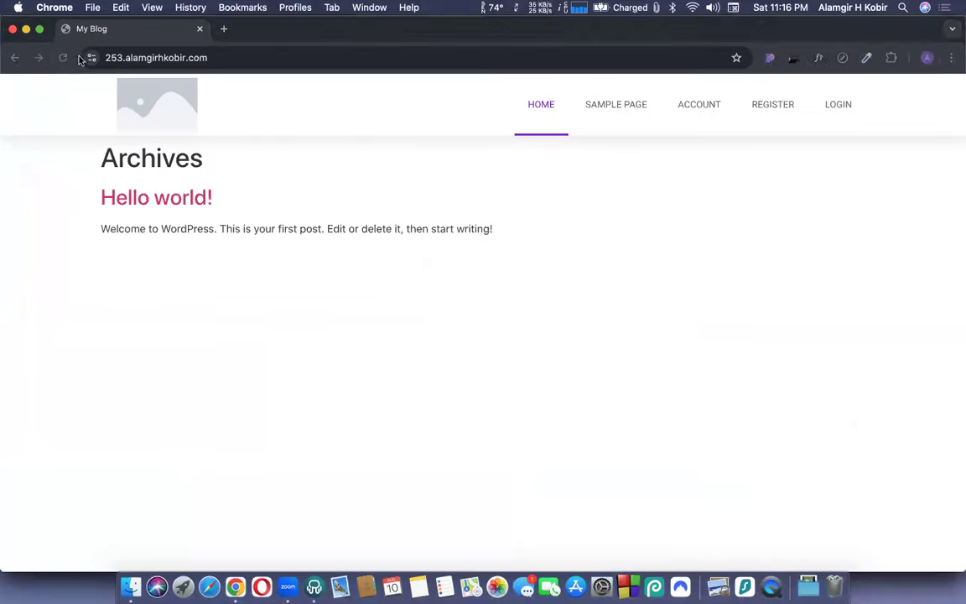
left_click(597, 104)
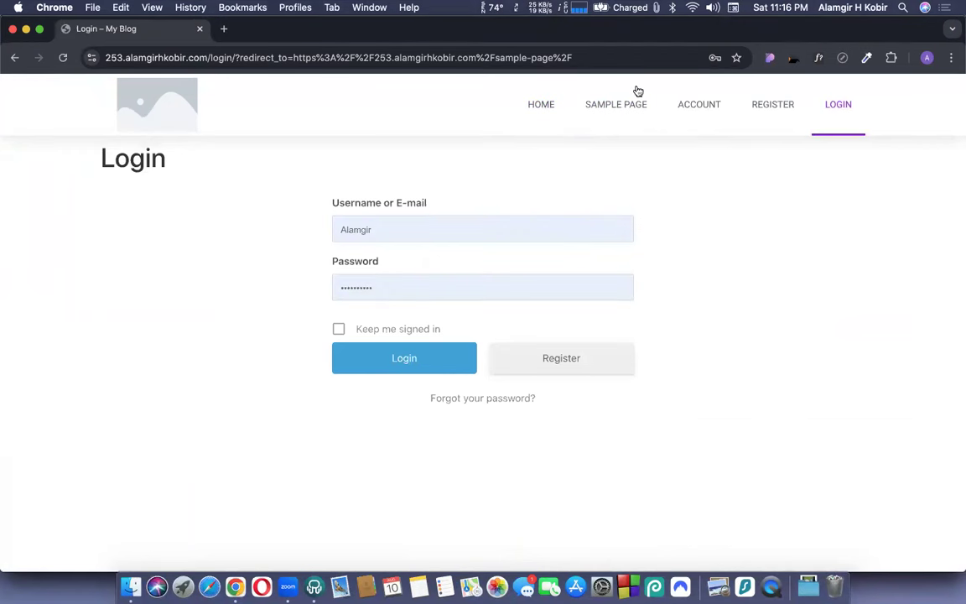
left_click(620, 106)
left_click(538, 112)
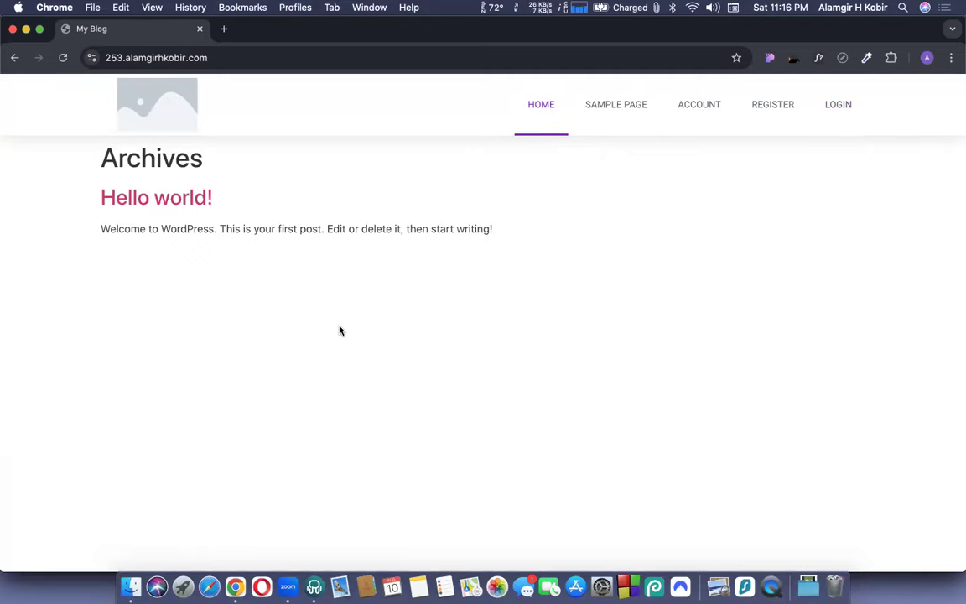
key("ctrl+Up")
left_click(330, 261)
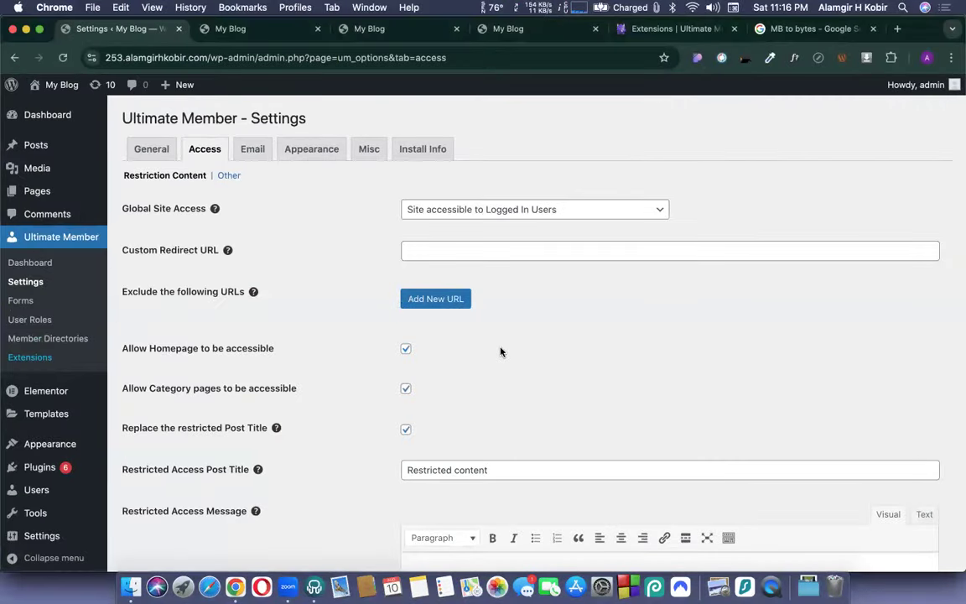
Step: Uncheck 'Allow Homepage to be accessible' and save the Access settings
left_click_drag(120, 348, 273, 352)
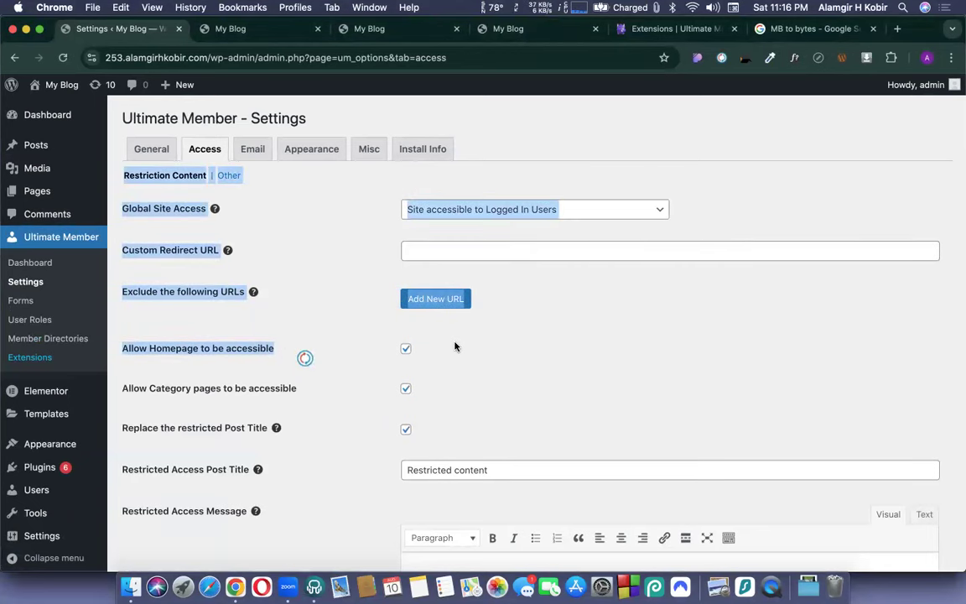
left_click(403, 348)
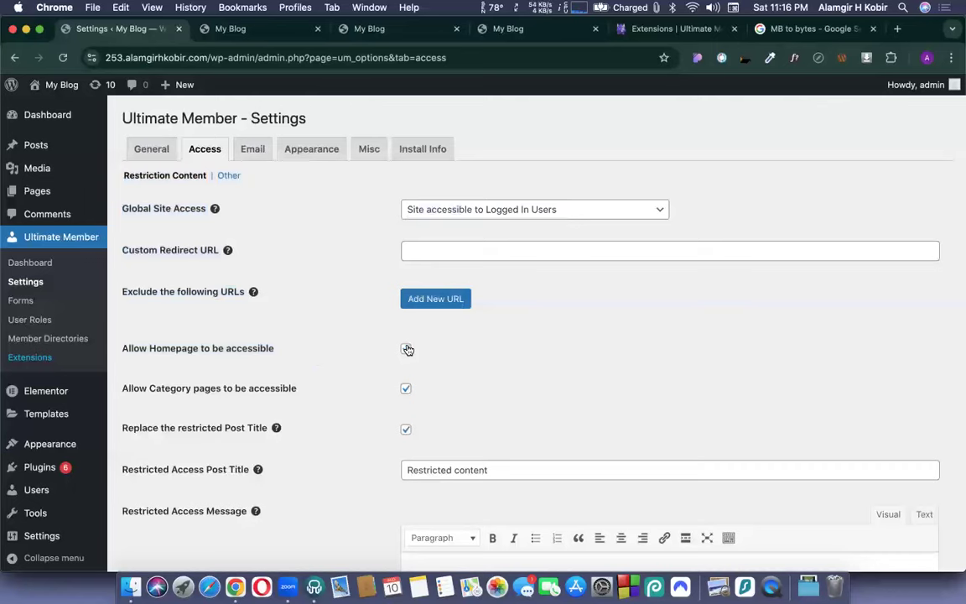
scroll(327, 416, "down", 1)
scroll(327, 416, "down", 10)
left_click(158, 497)
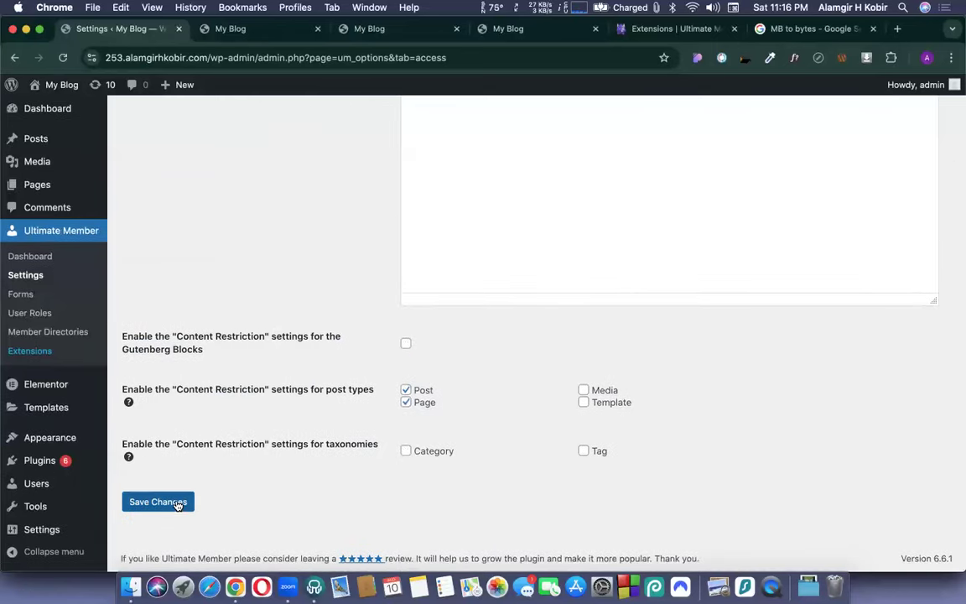
key("ctrl+Up")
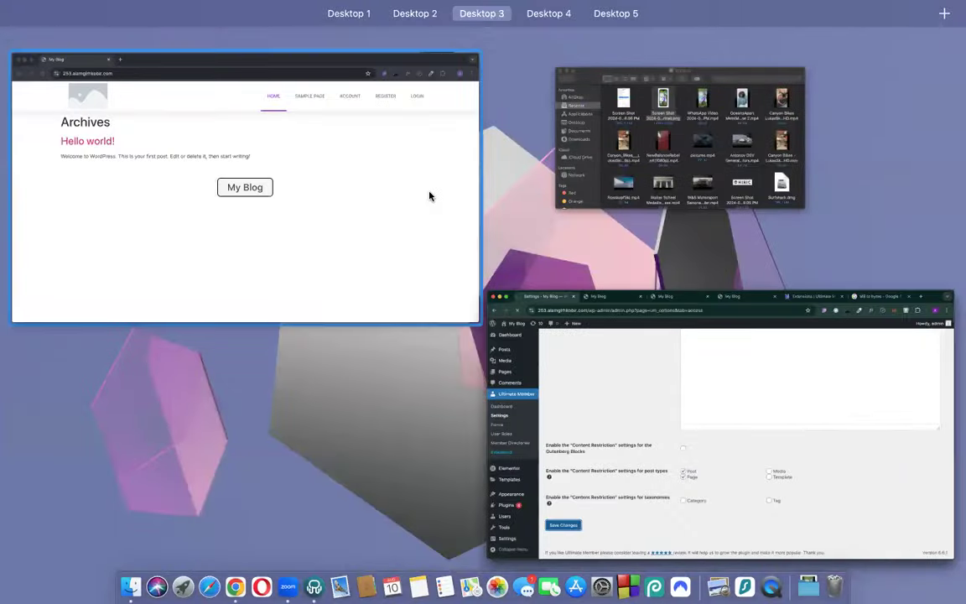
Step: Confirm HOME now demands login, sign in, and open Sample Page as a logged-in user
left_click(429, 194)
left_click(539, 117)
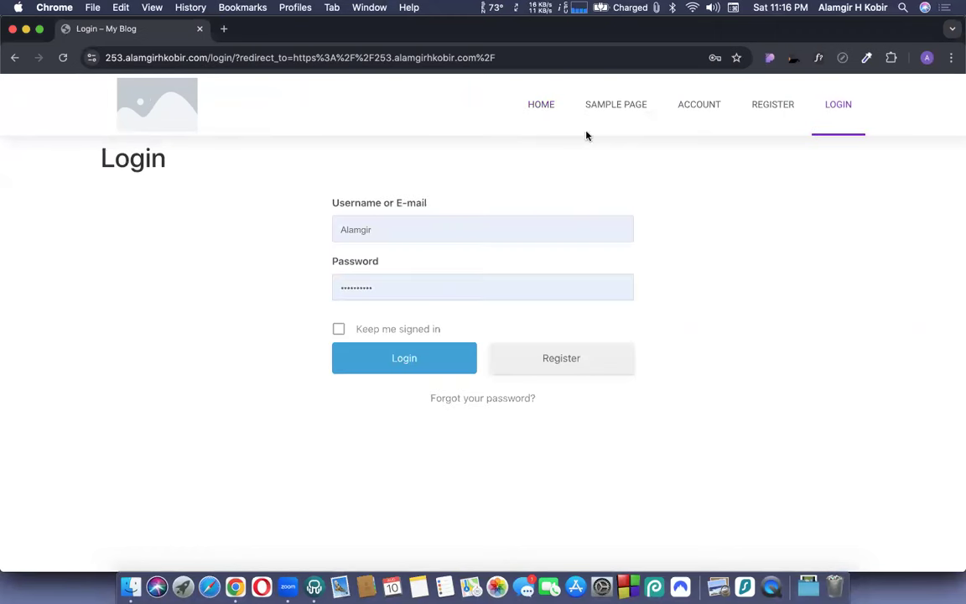
left_click(564, 99)
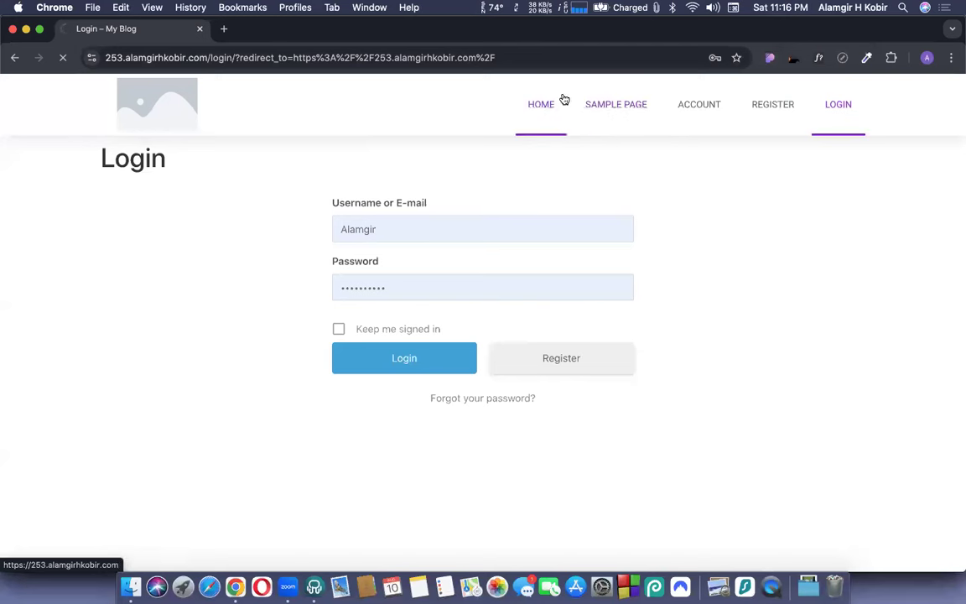
left_click(410, 355)
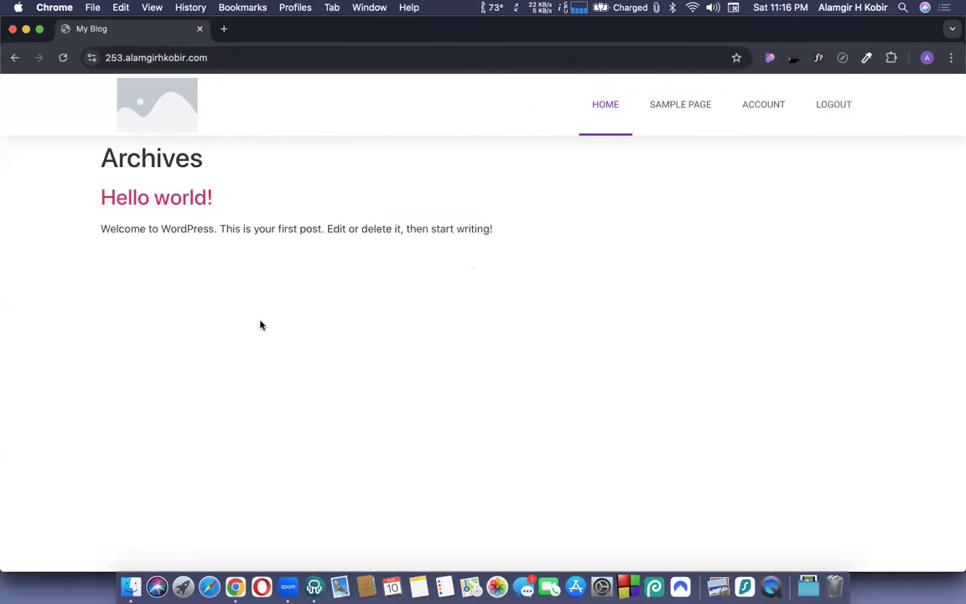
left_click(699, 118)
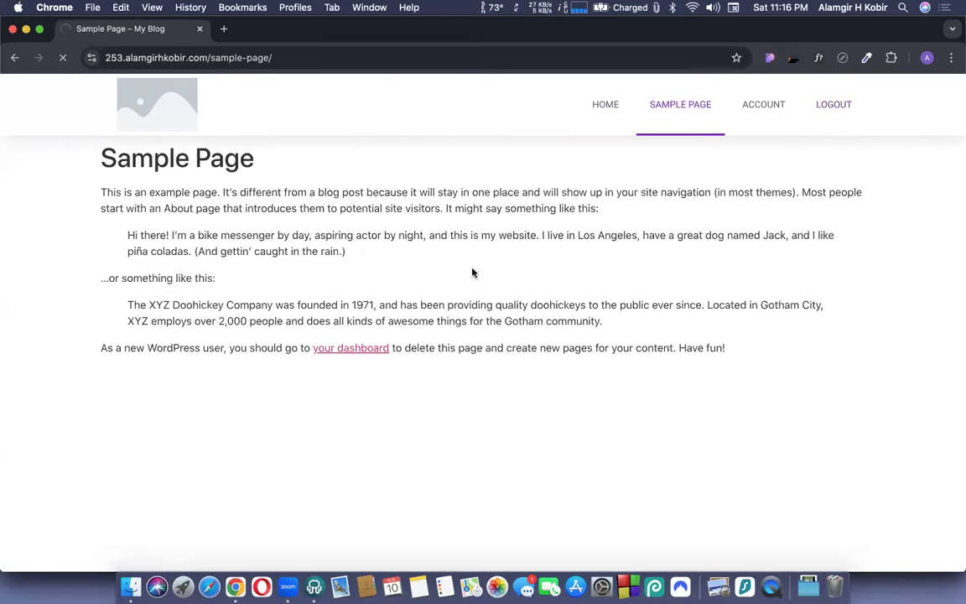
key("ctrl+Up")
left_click(366, 253)
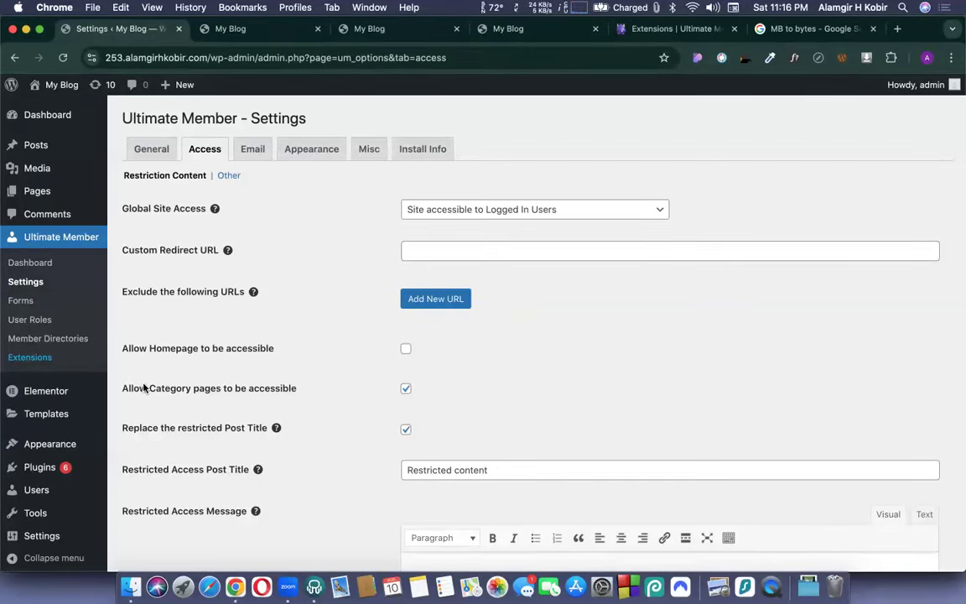
Step: Review the content restriction options and the restricted access message
left_click_drag(143, 387, 323, 389)
left_click(431, 377)
scroll(437, 400, "down", 5)
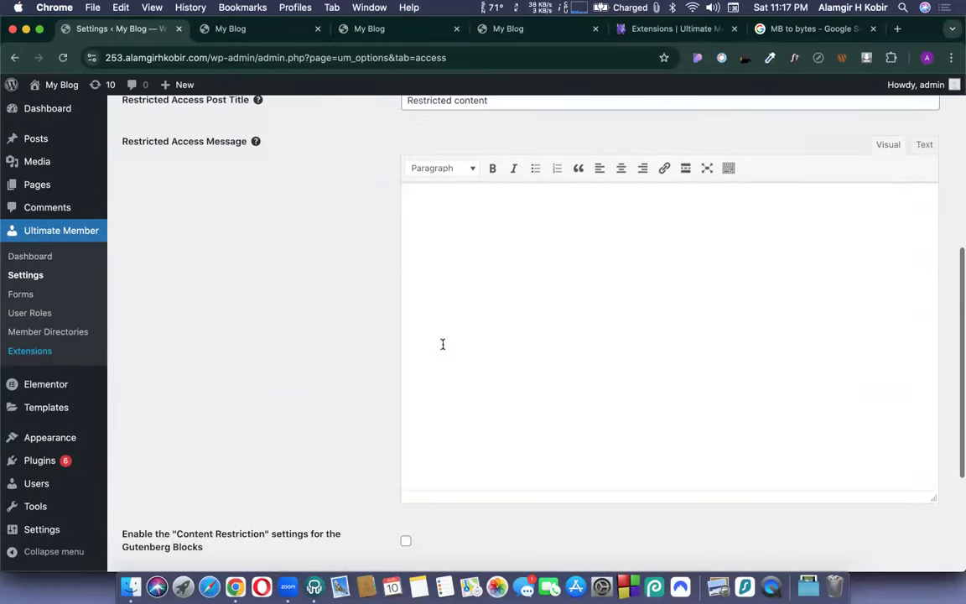
scroll(423, 265, "down", 3)
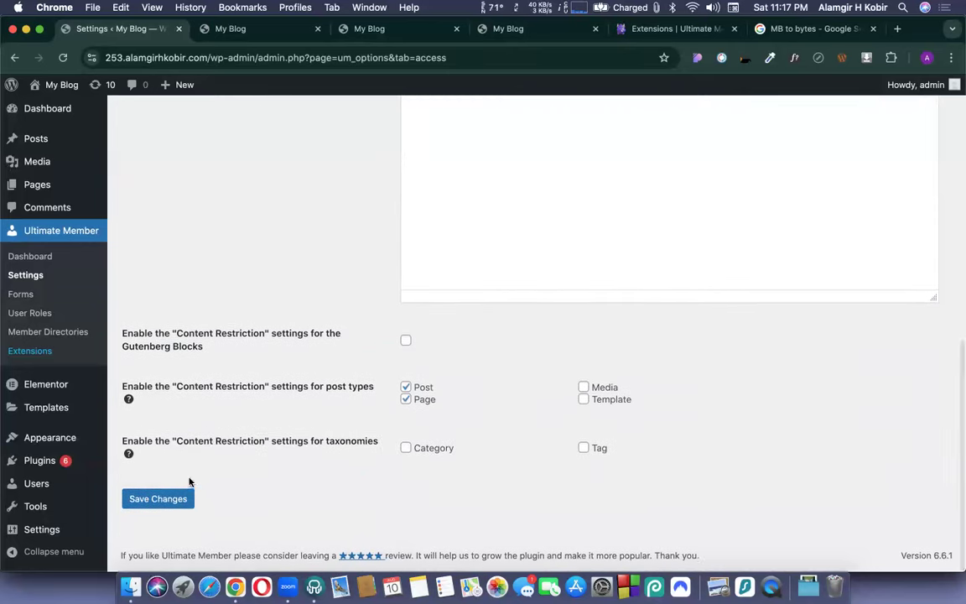
scroll(406, 319, "up", 8)
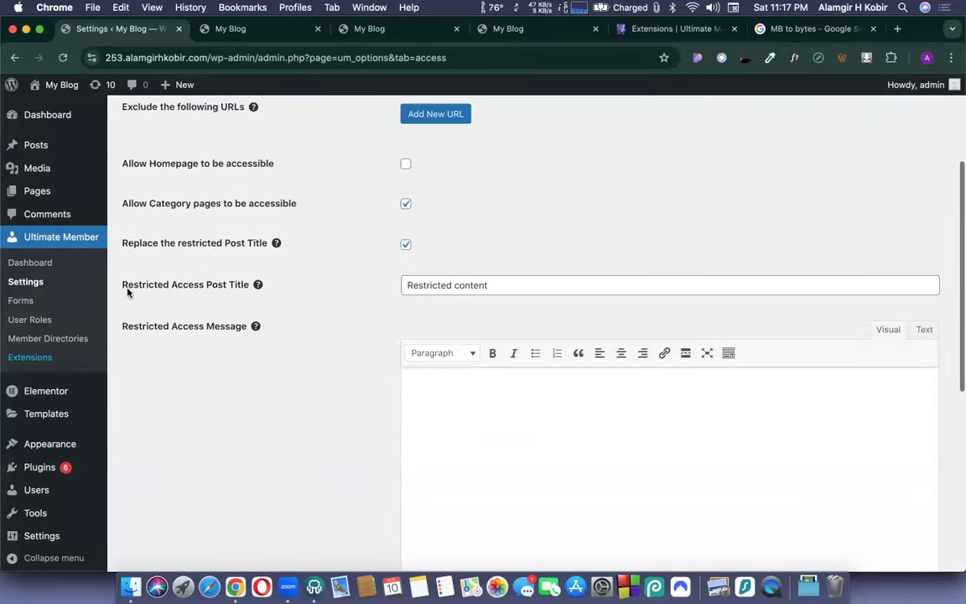
left_click_drag(121, 283, 296, 288)
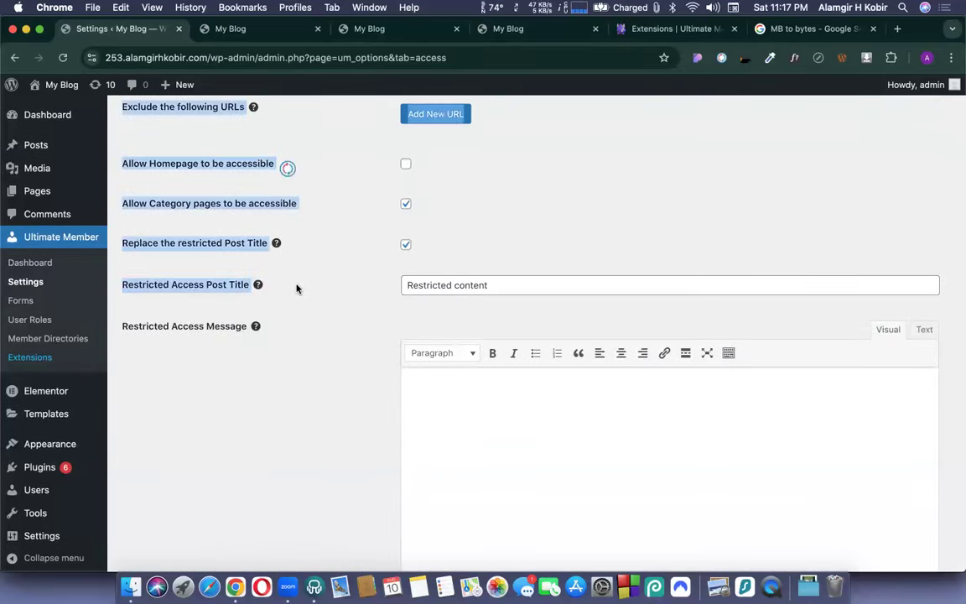
left_click(333, 304)
left_click(474, 410)
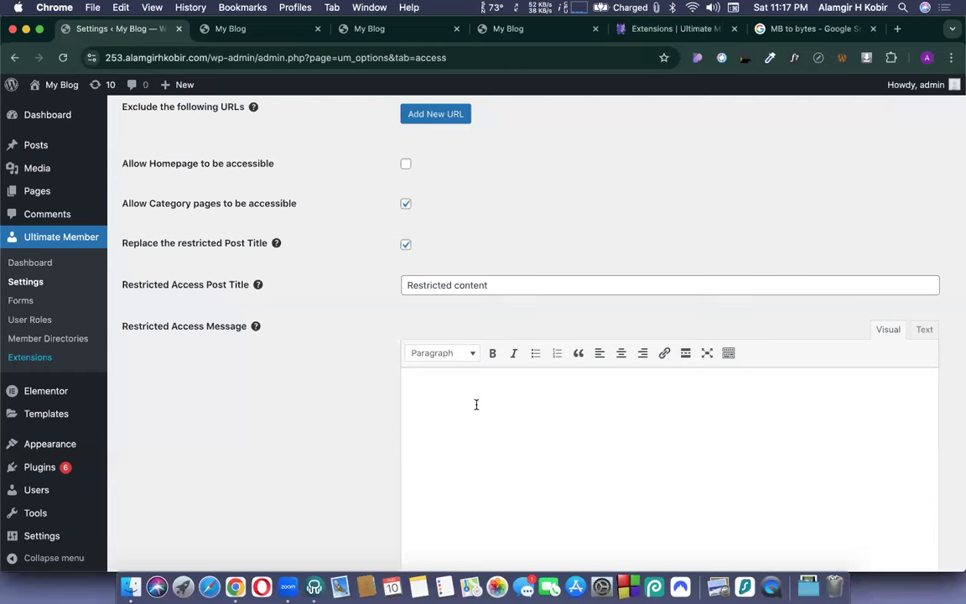
scroll(475, 419, "up", 5)
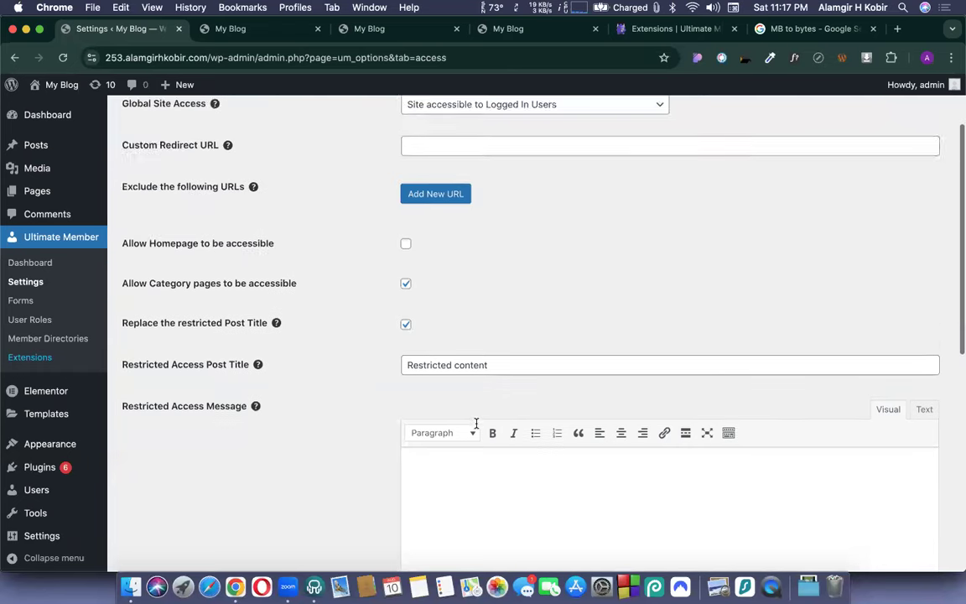
Step: Re-allow the homepage, set Global Site Access to 'Site accessible to Everyone', and save
left_click(406, 350)
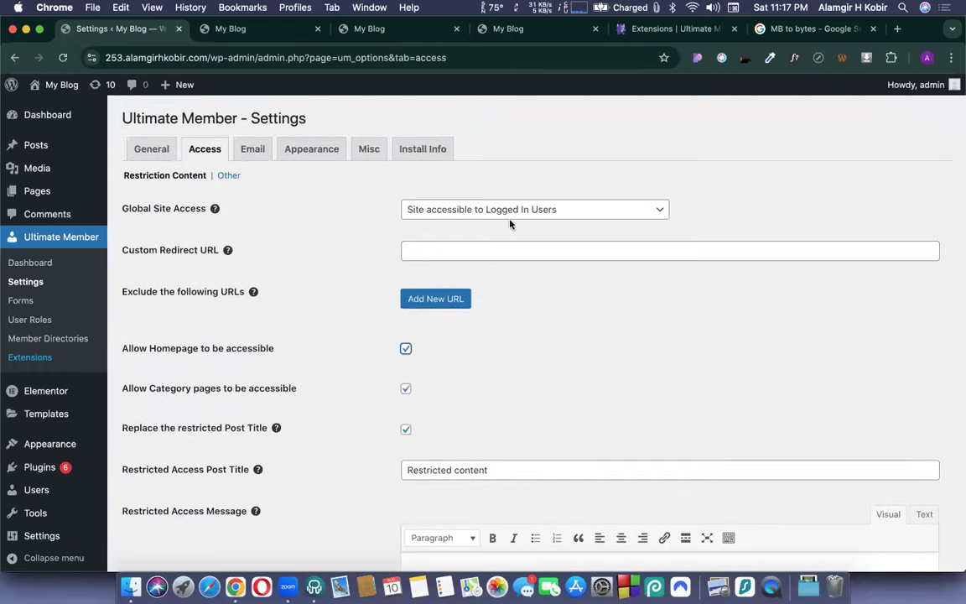
left_click(522, 212)
left_click(485, 195)
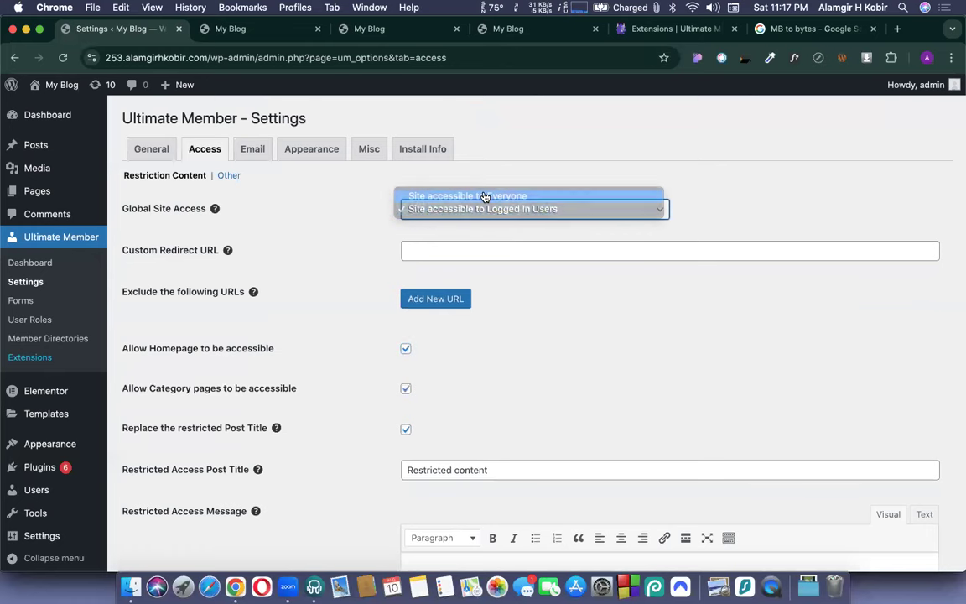
scroll(293, 345, "down", 10)
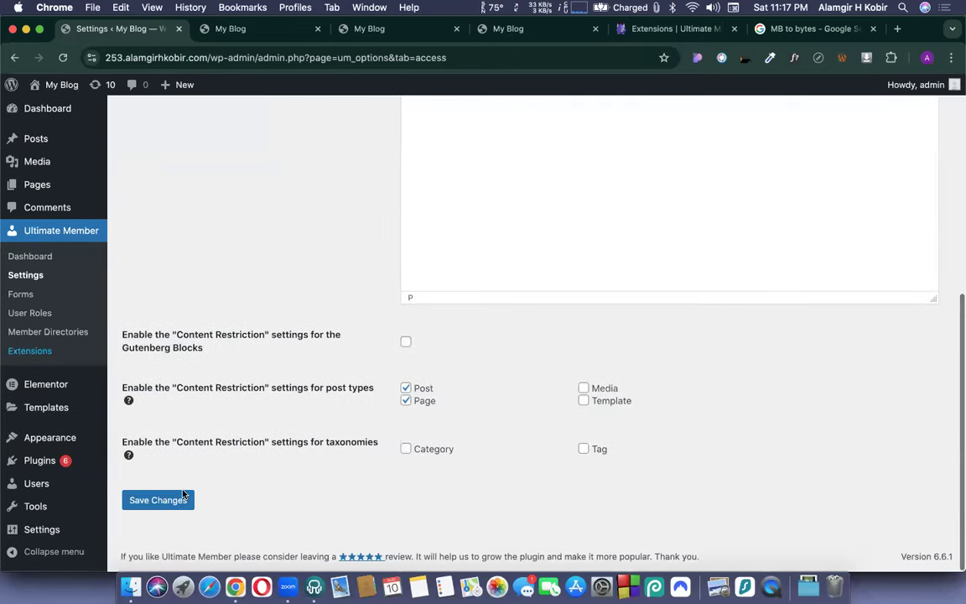
left_click(170, 501)
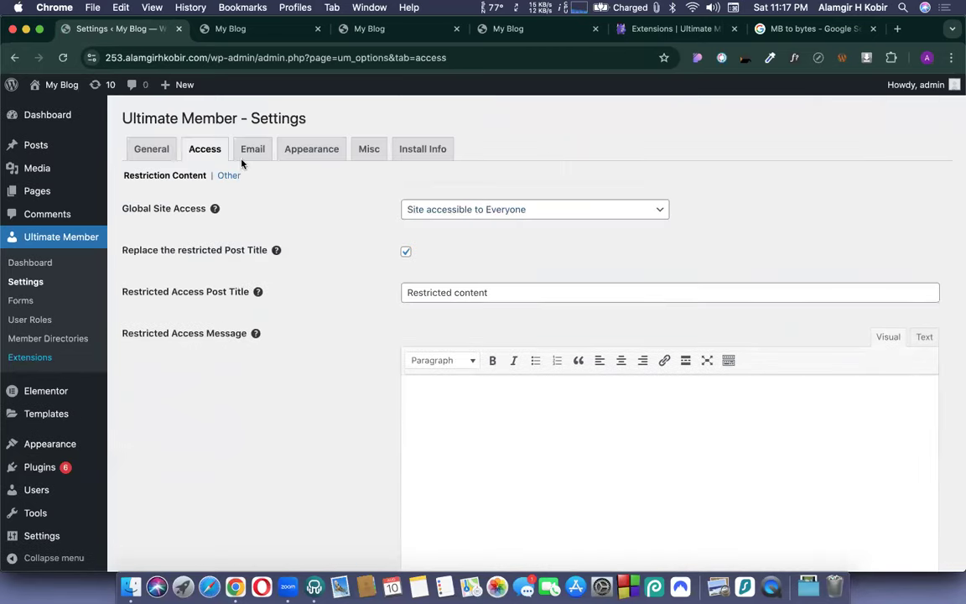
Step: In the Other access settings, uncheck 'Enable the Reset Password Limit?' (limit 3)
left_click(228, 175)
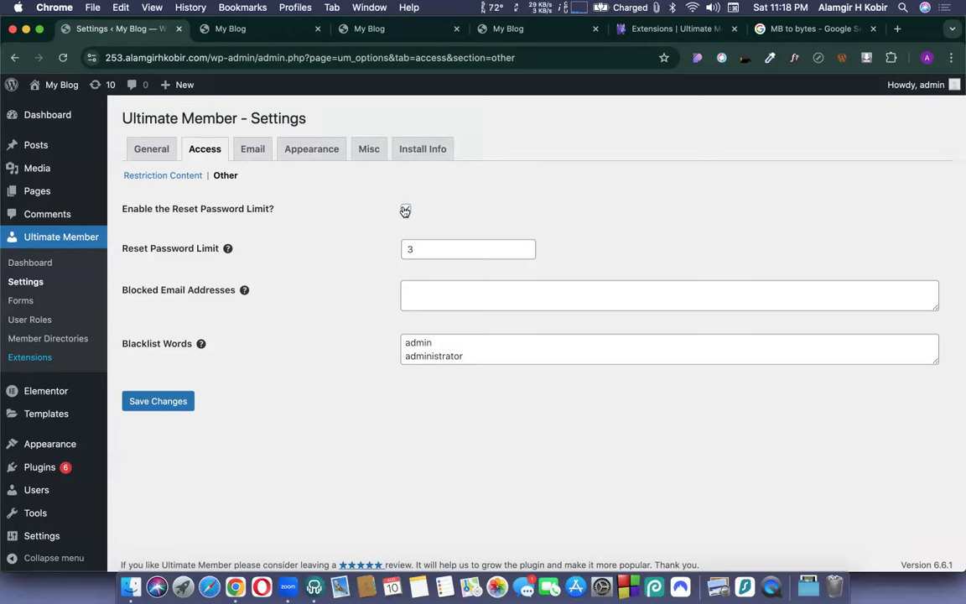
left_click_drag(409, 249, 432, 250)
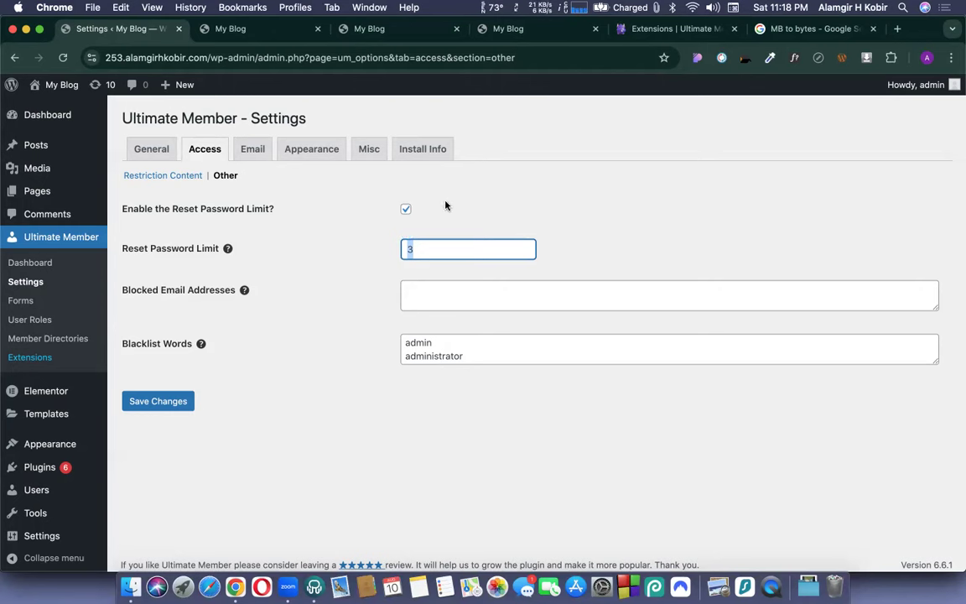
left_click(404, 209)
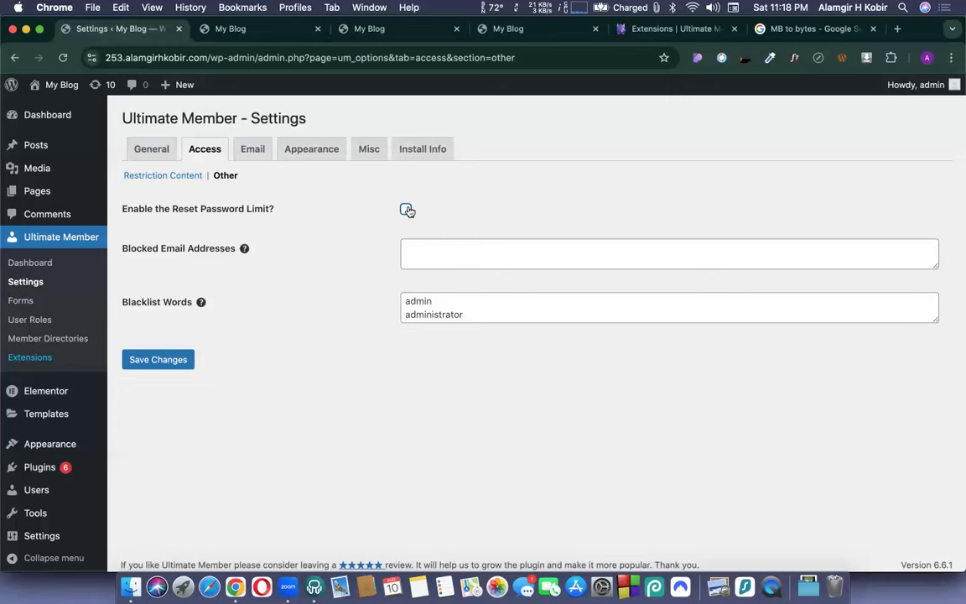
Step: Enter a sample Gmail address in Blocked Email Addresses, begin a new line, and enlarge the field
left_click(464, 258)
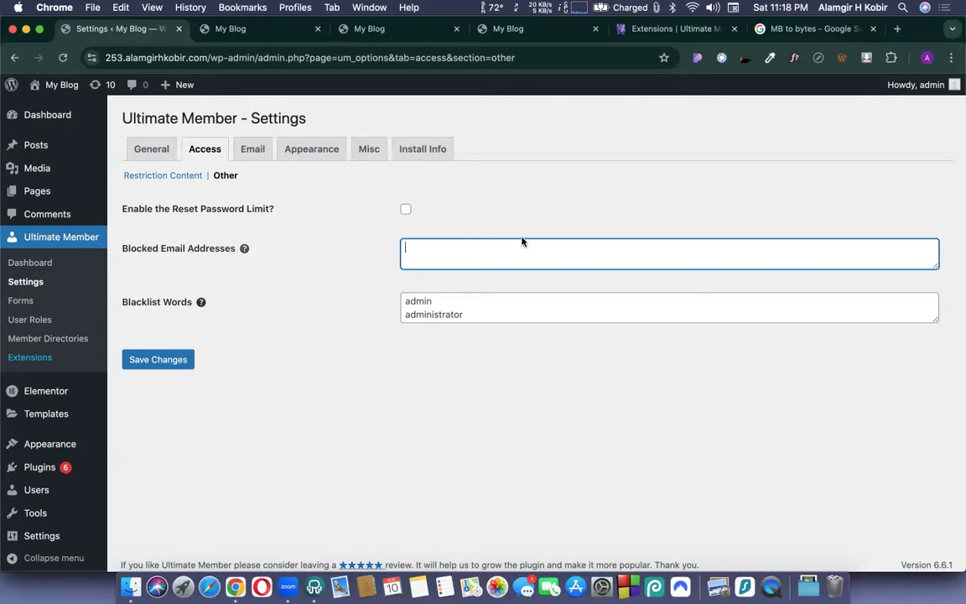
type("email@gmail.com")
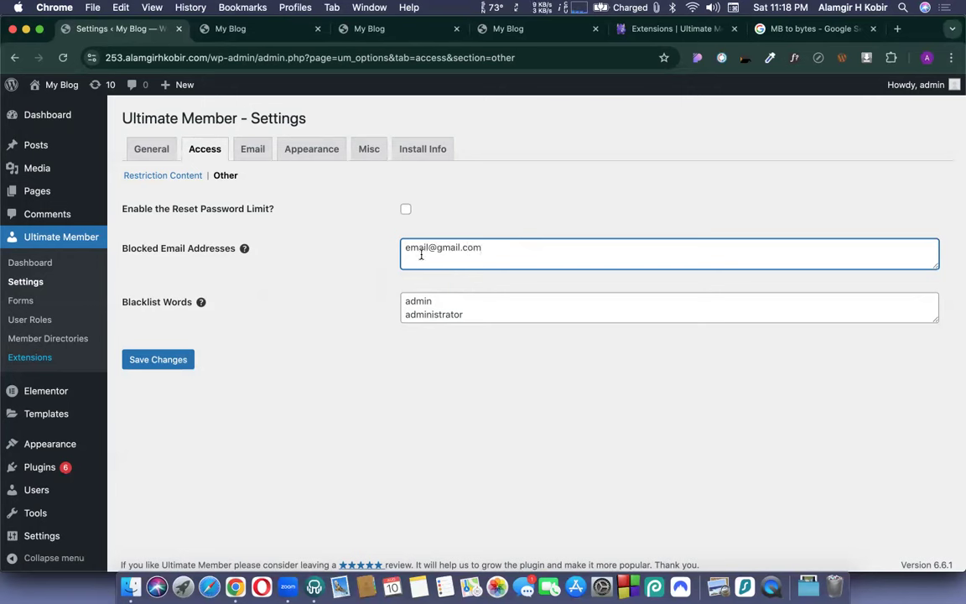
left_click(405, 234)
type("user")
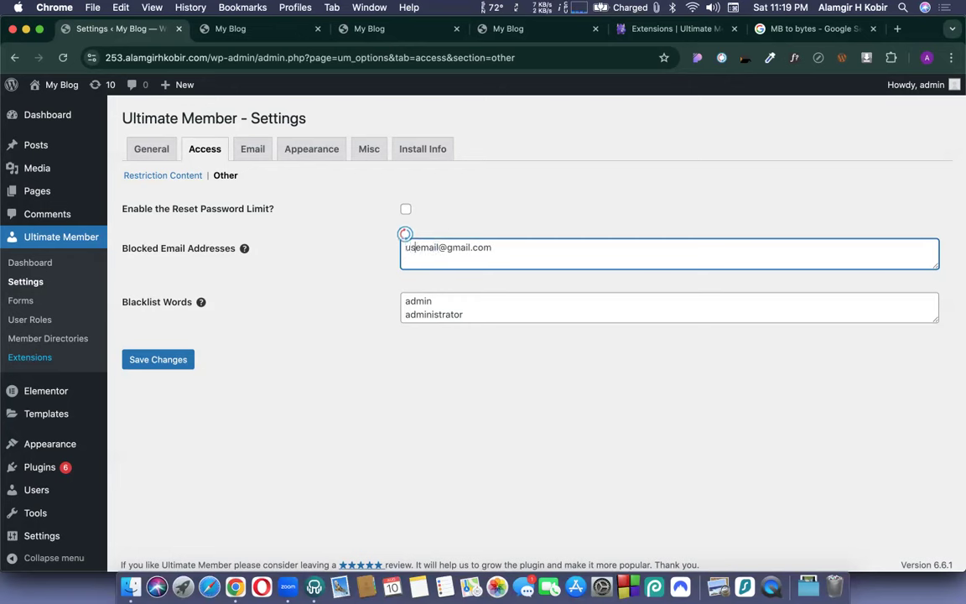
left_click(506, 248)
left_click(366, 254)
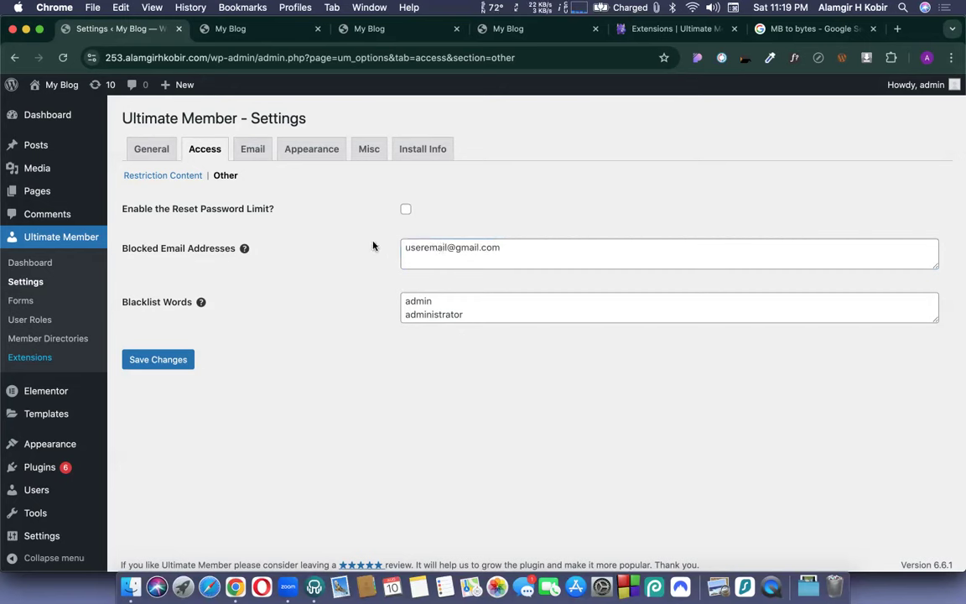
left_click(503, 252)
key("Return")
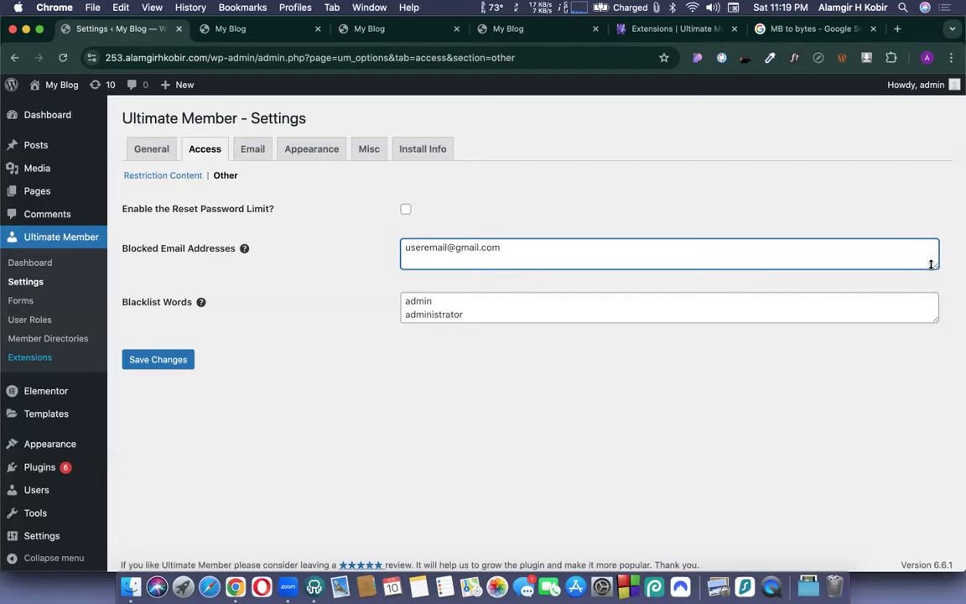
left_click_drag(933, 265, 931, 306)
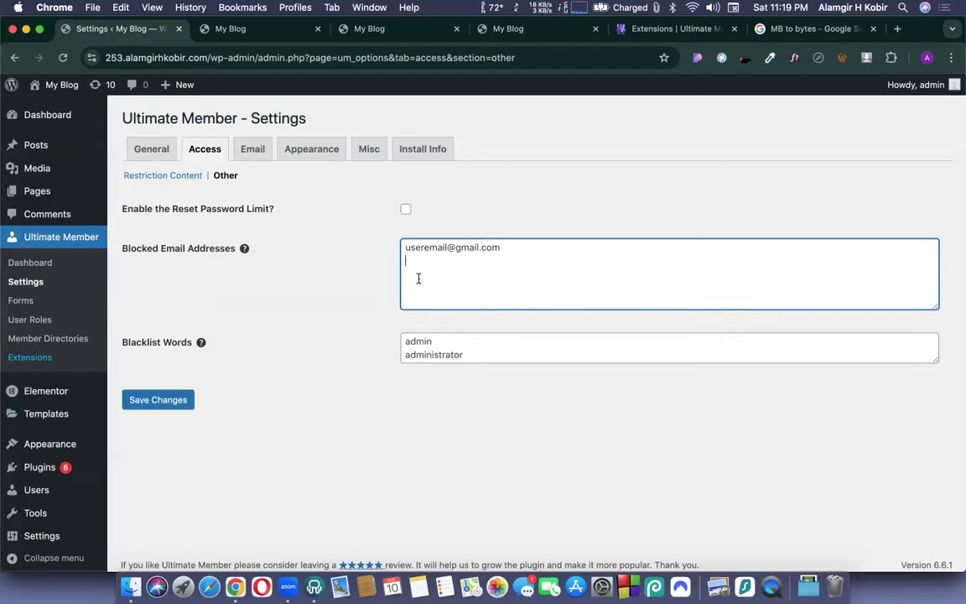
scroll(392, 334, "down", 1)
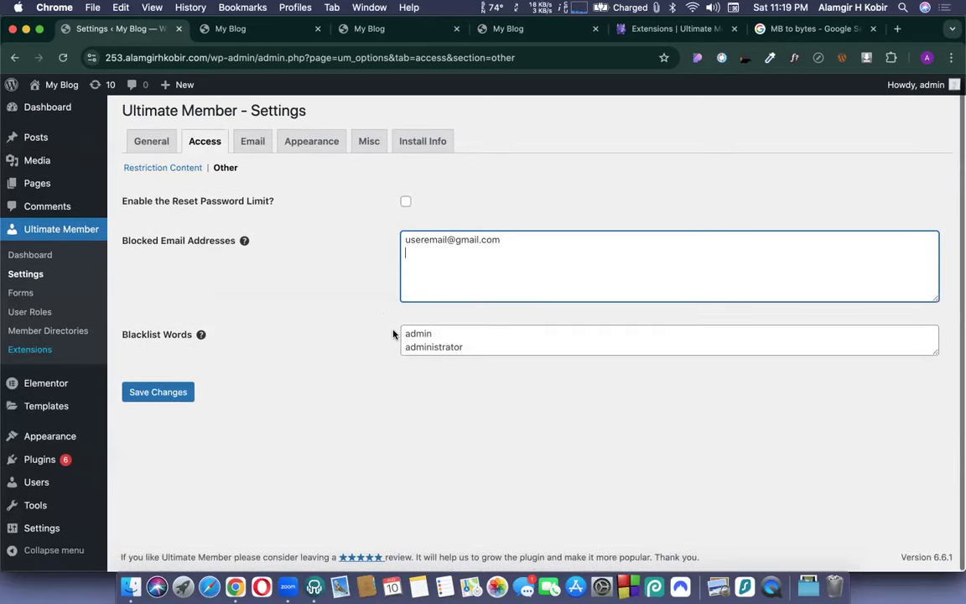
Step: Expand Blacklist Words, add 'boss' and 'CEO' after 'staff', and save the settings
left_click_drag(934, 352, 929, 415)
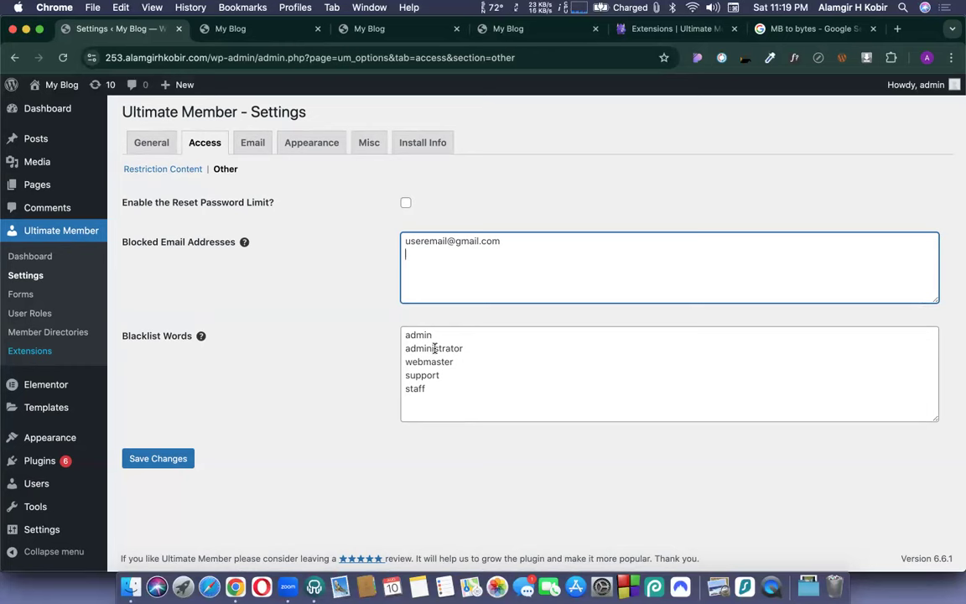
left_click(435, 382)
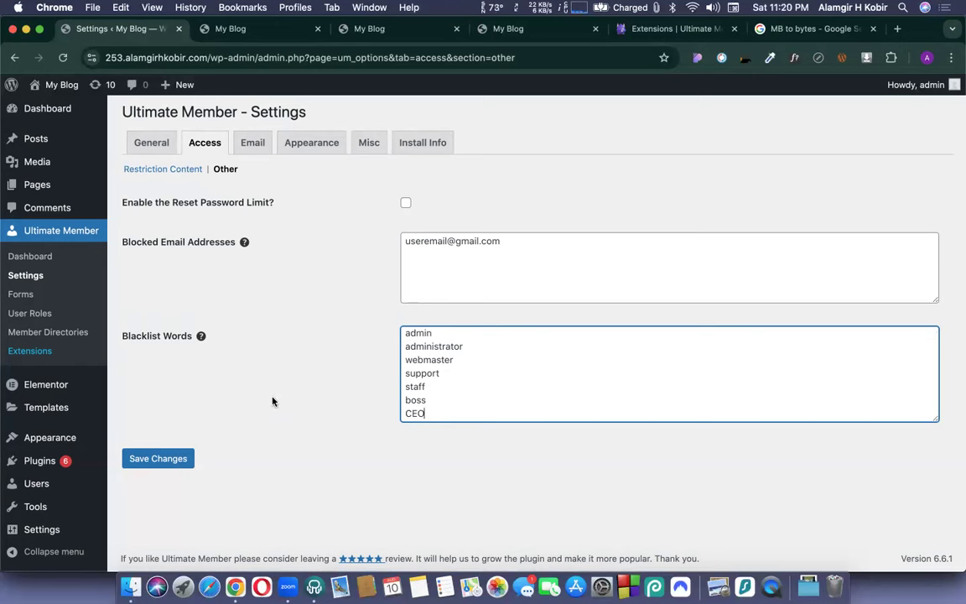
left_click(188, 456)
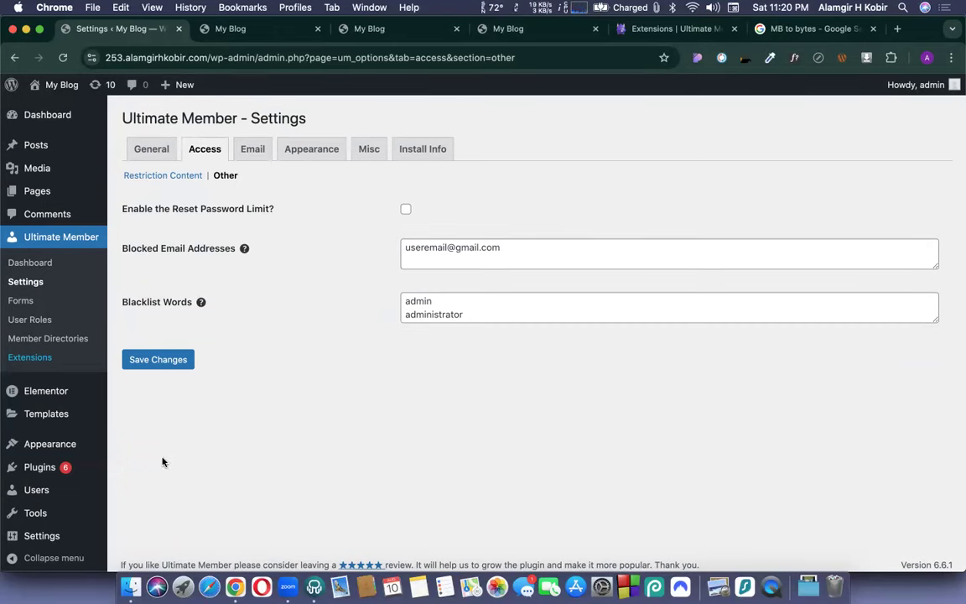
Step: Browse Ultimate Member's Email notification list
left_click(259, 153)
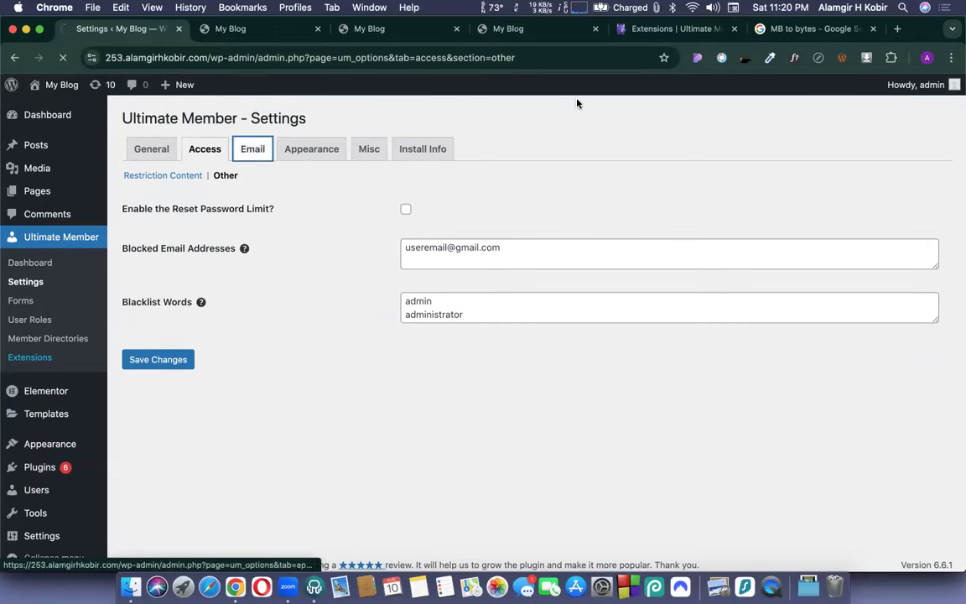
scroll(533, 212, "down", 2)
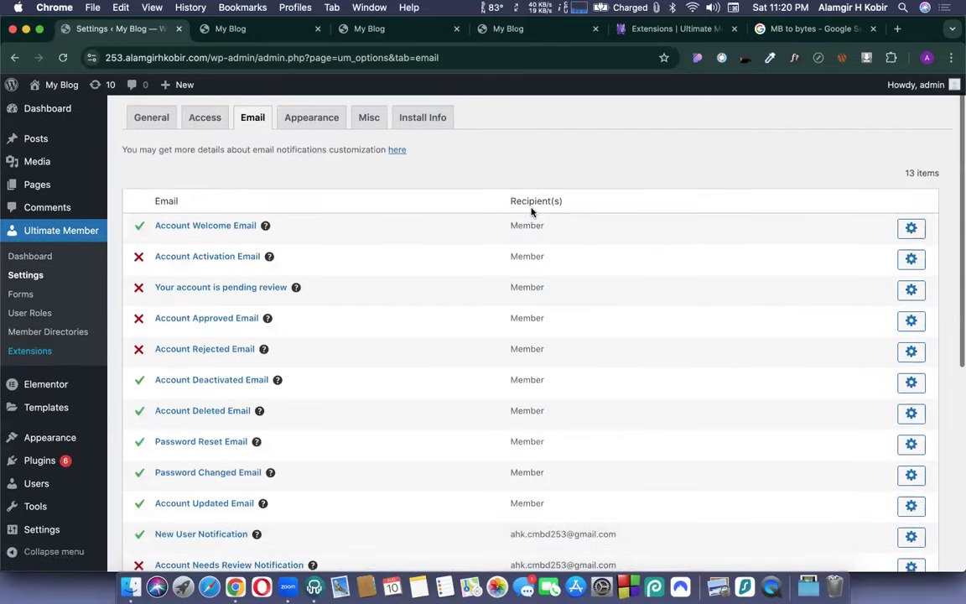
scroll(531, 211, "down", 3)
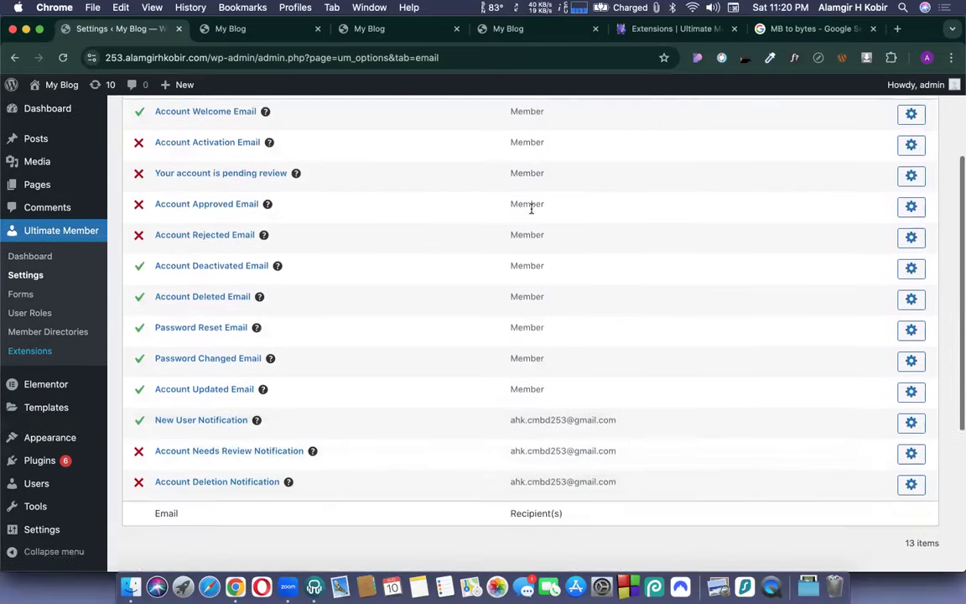
Step: Switch to the 'Login – My Blog' window and sign in with the pre-filled credentials
key("ctrl+Up")
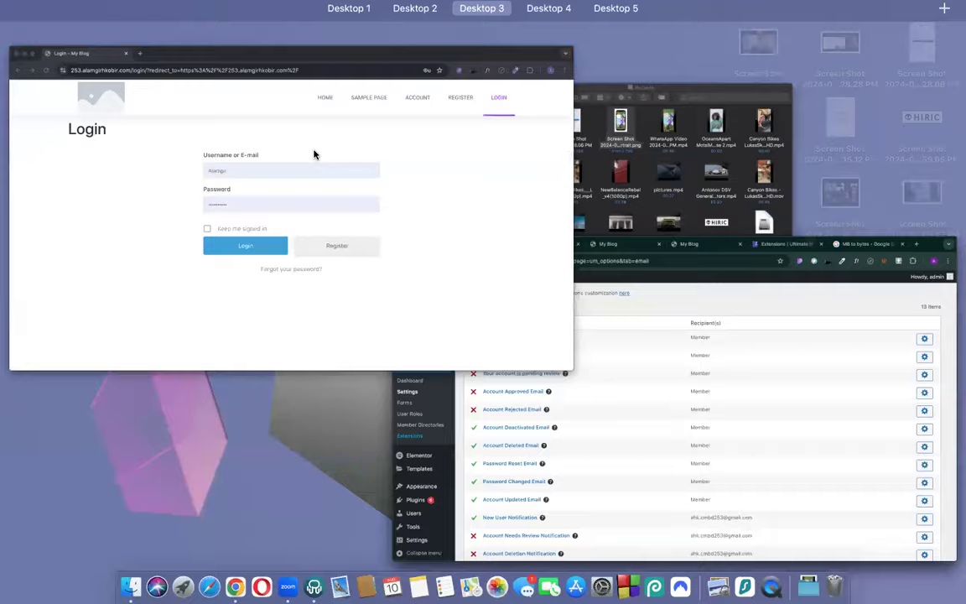
left_click(313, 152)
left_click(415, 360)
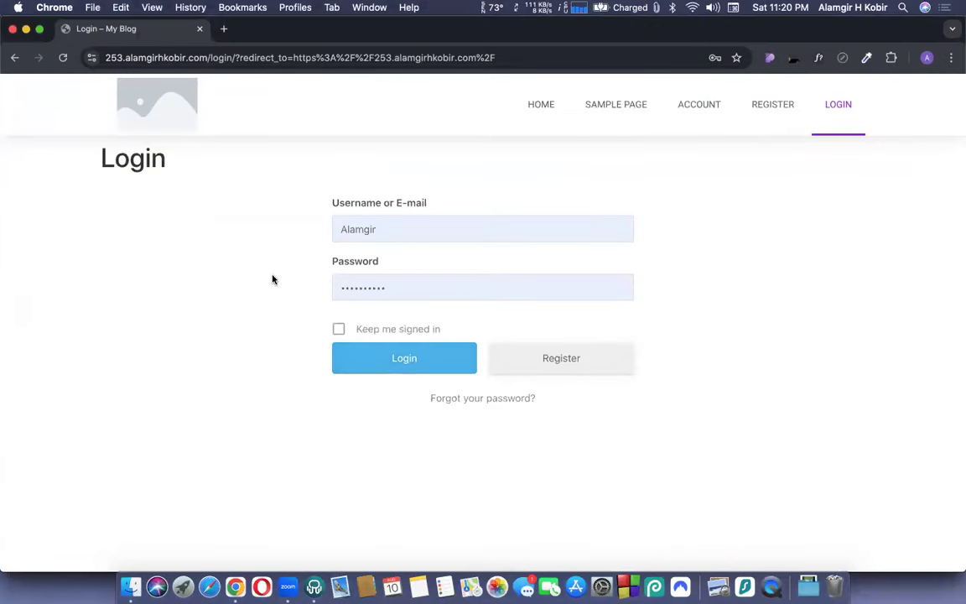
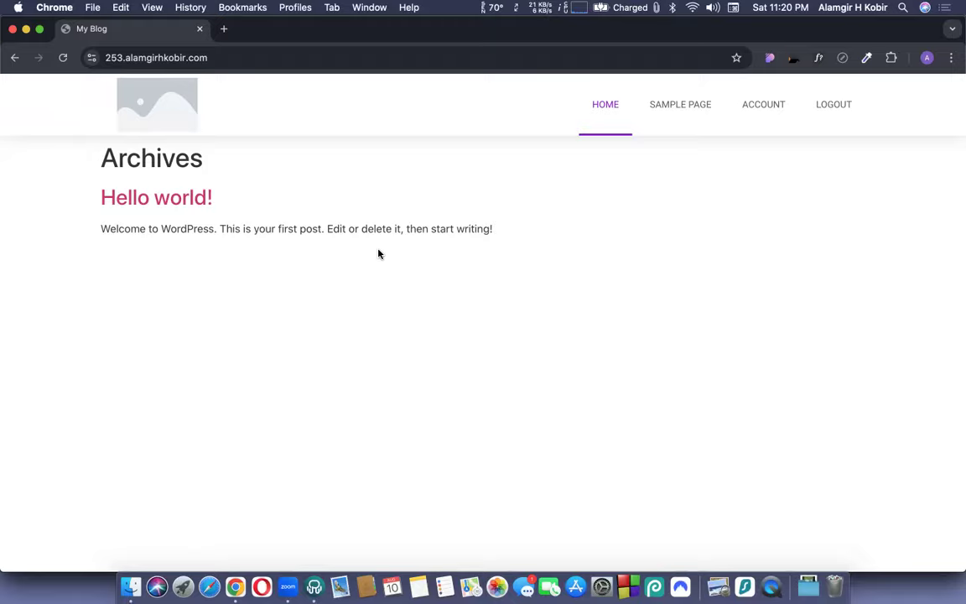
Step: Open Gmail in a new tab of the My Blog browser window
key("ctrl+Up")
left_click(308, 188)
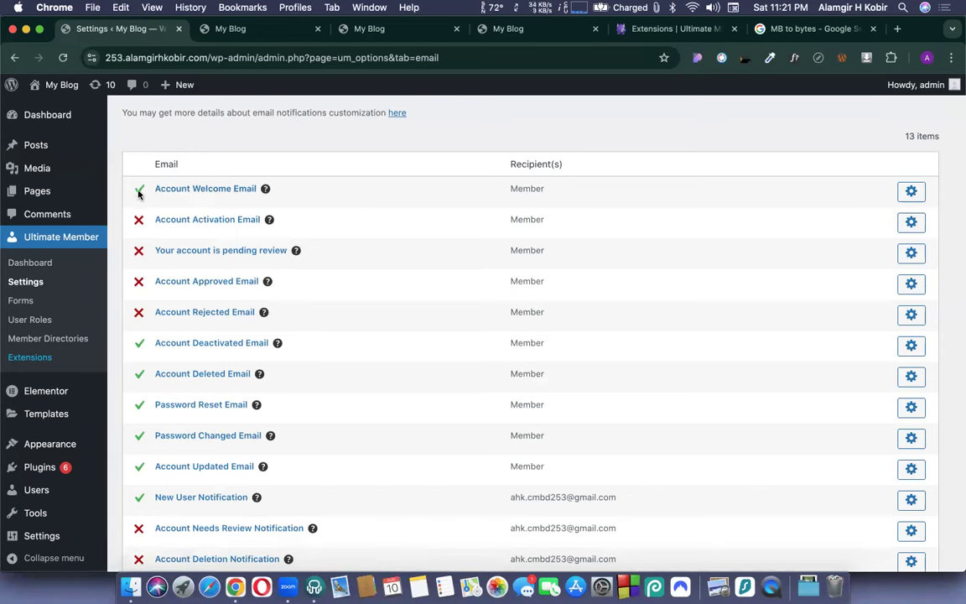
key("ctrl+Up")
left_click(199, 200)
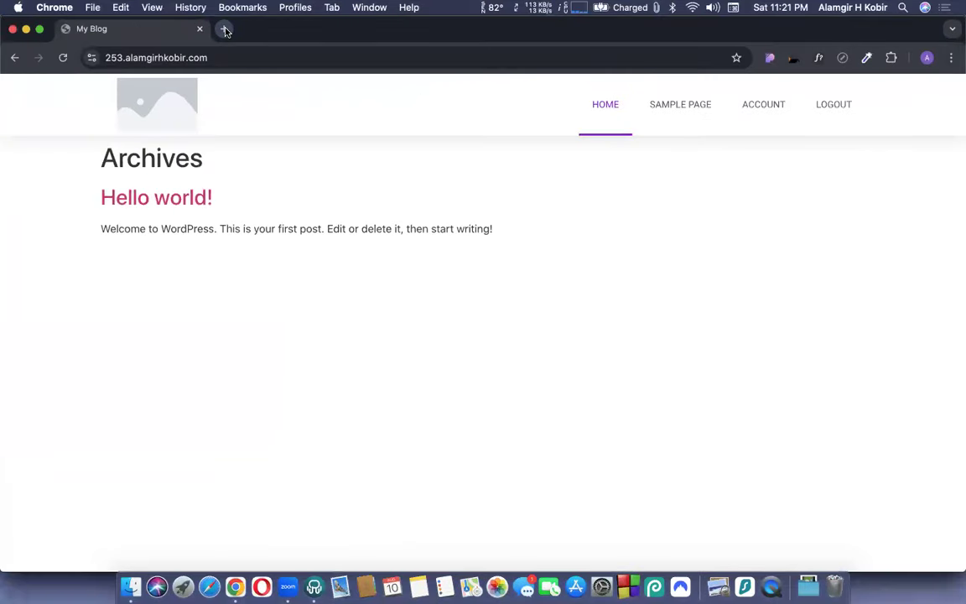
left_click(224, 31)
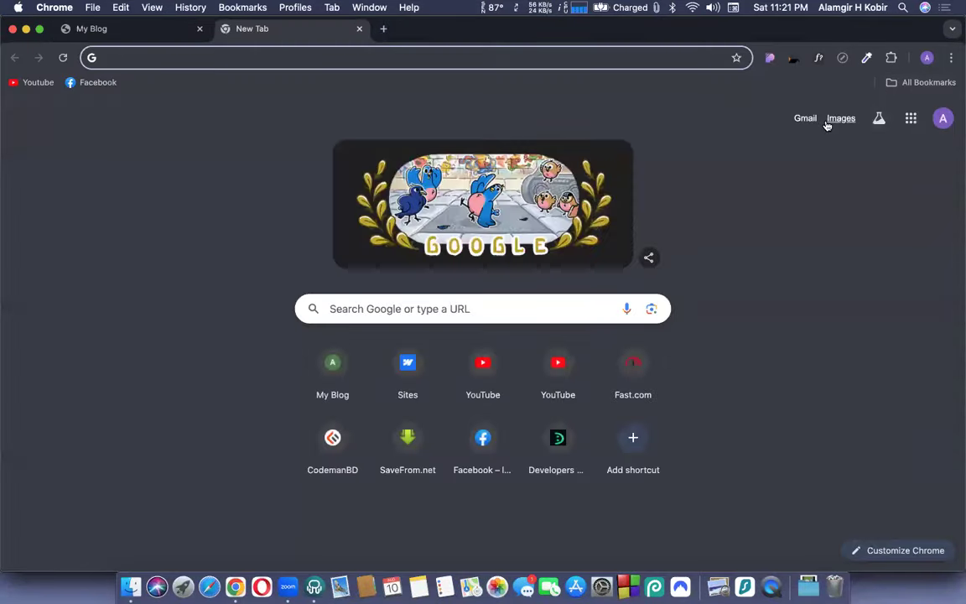
left_click(804, 120)
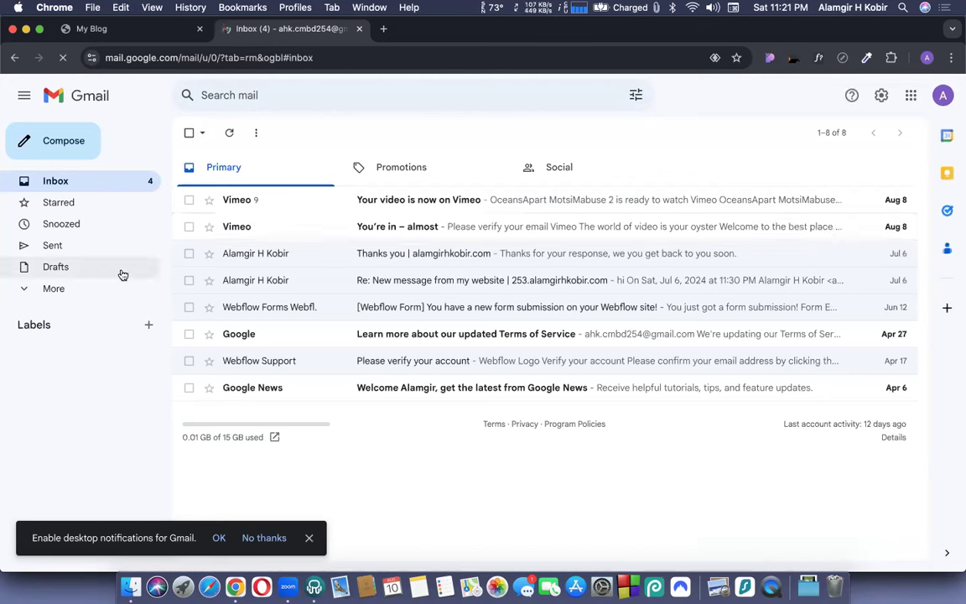
Step: Check Gmail's All Mail and Spam folders for the blog's message, then return to the inbox
left_click(50, 288)
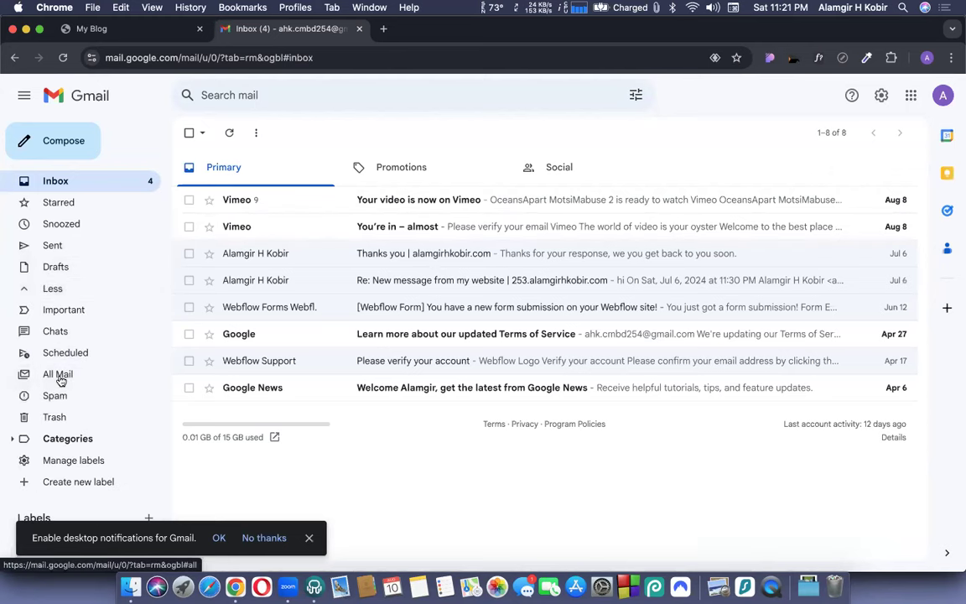
left_click(60, 375)
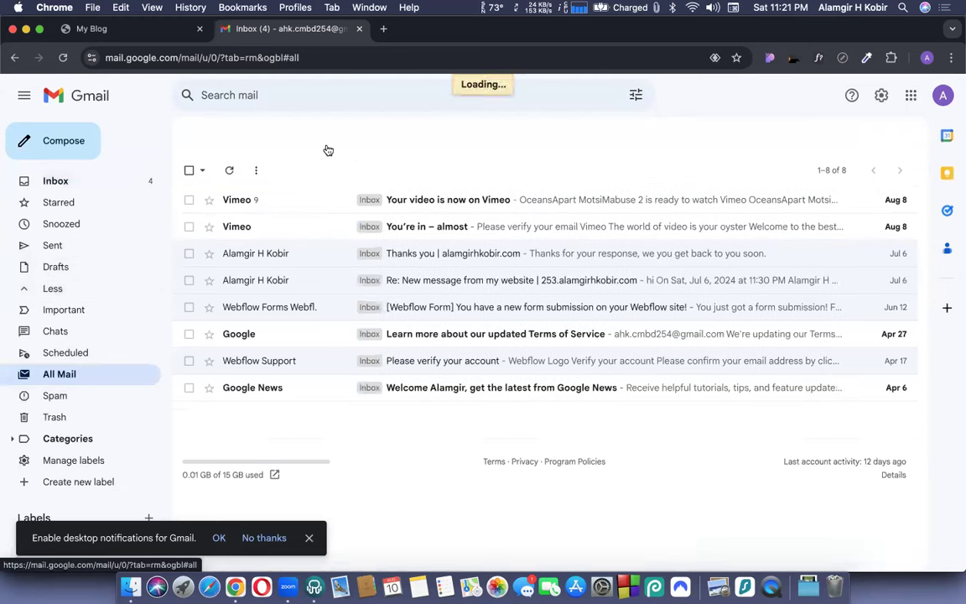
left_click(55, 399)
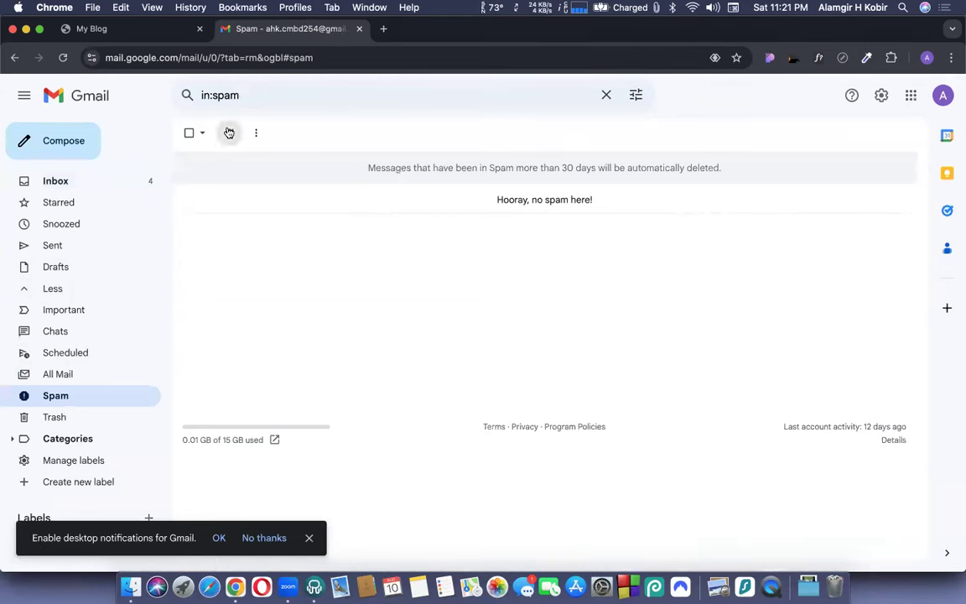
left_click(121, 179)
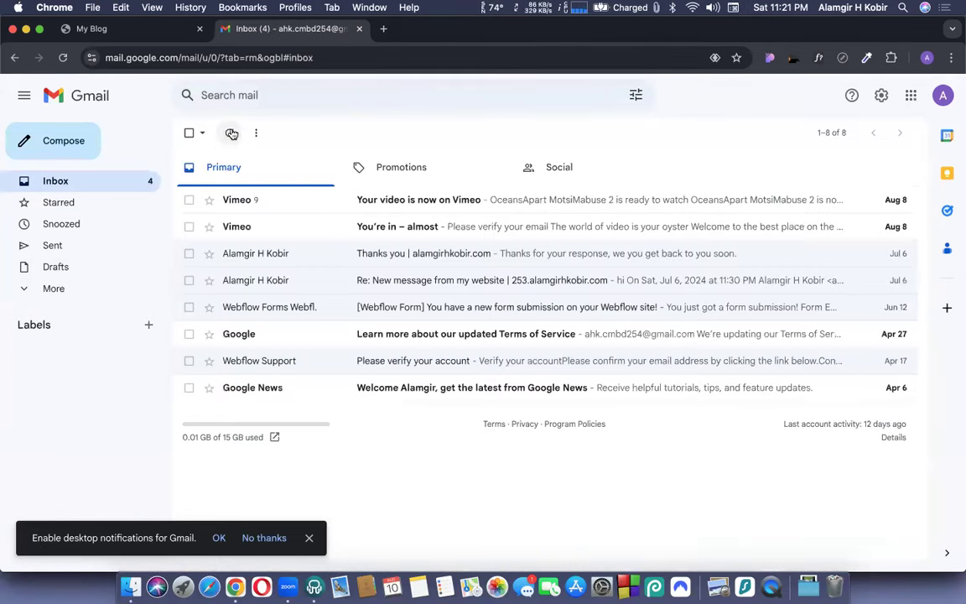
Step: Check the Promotions, Social and Primary inbox categories, then go back to the blog tab
left_click(392, 164)
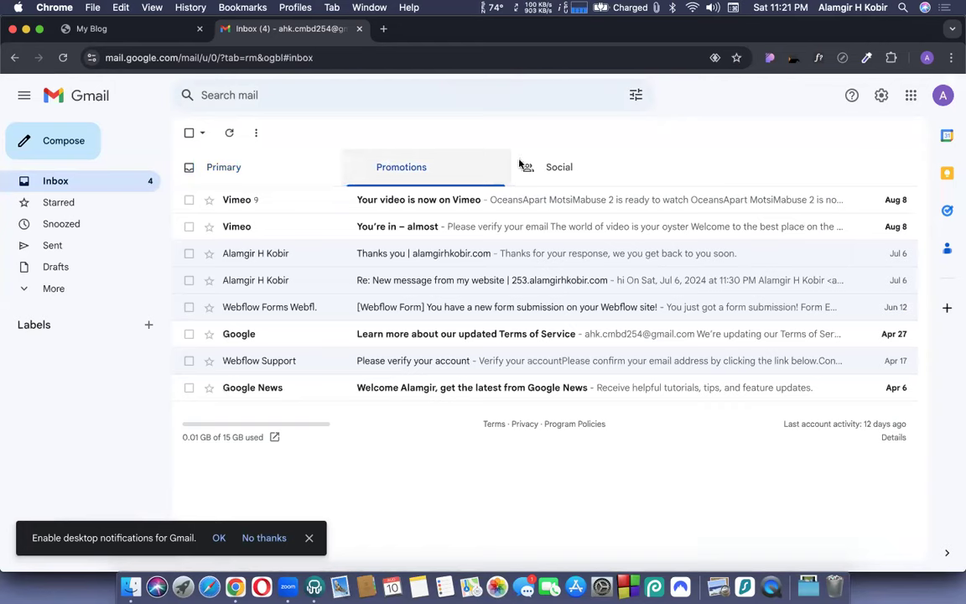
left_click(521, 165)
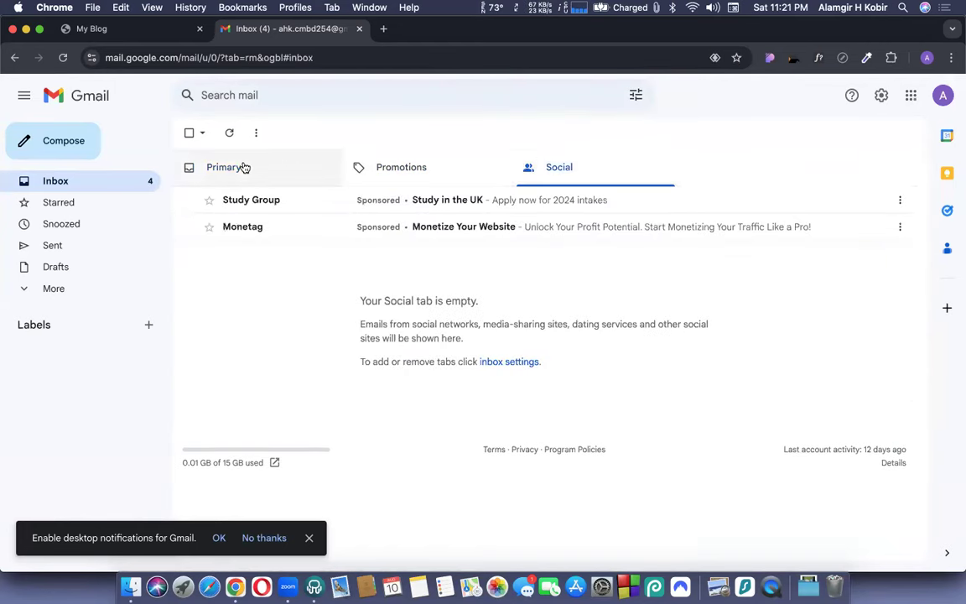
left_click(243, 168)
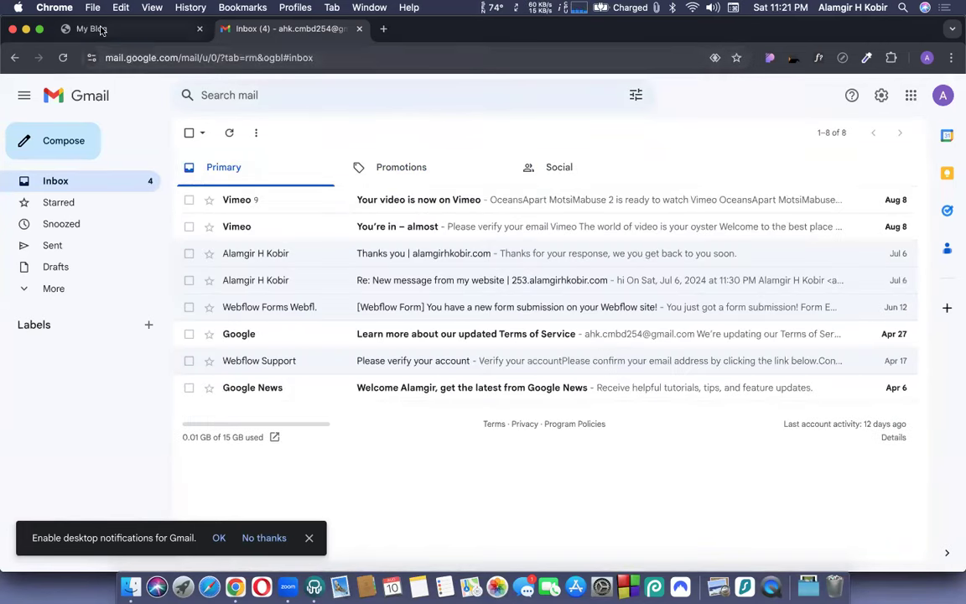
left_click(101, 30)
key("ctrl+Up")
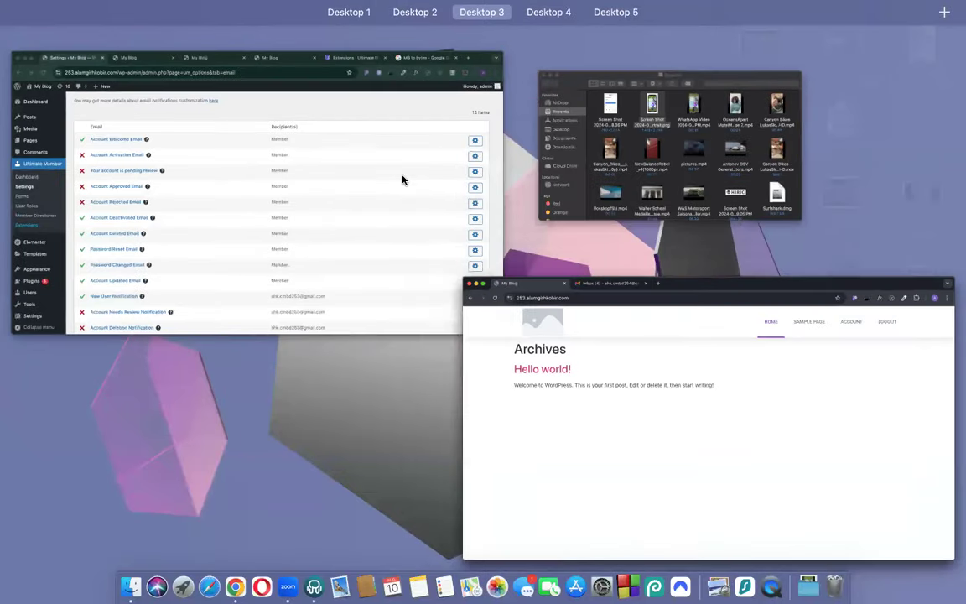
Step: Enable the Account Activation Email in Ultimate Member's Email settings and review its fields
left_click(402, 179)
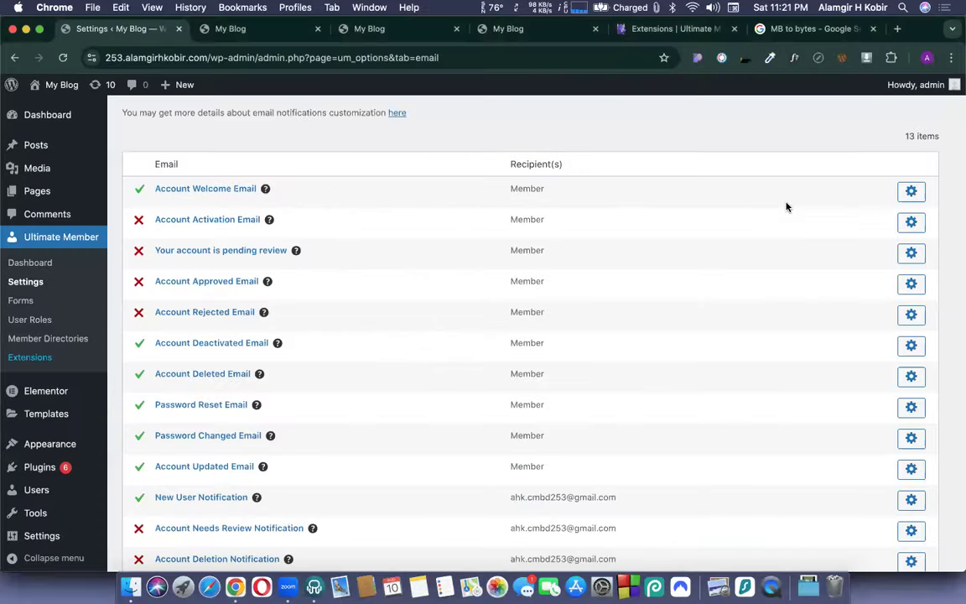
left_click(911, 225)
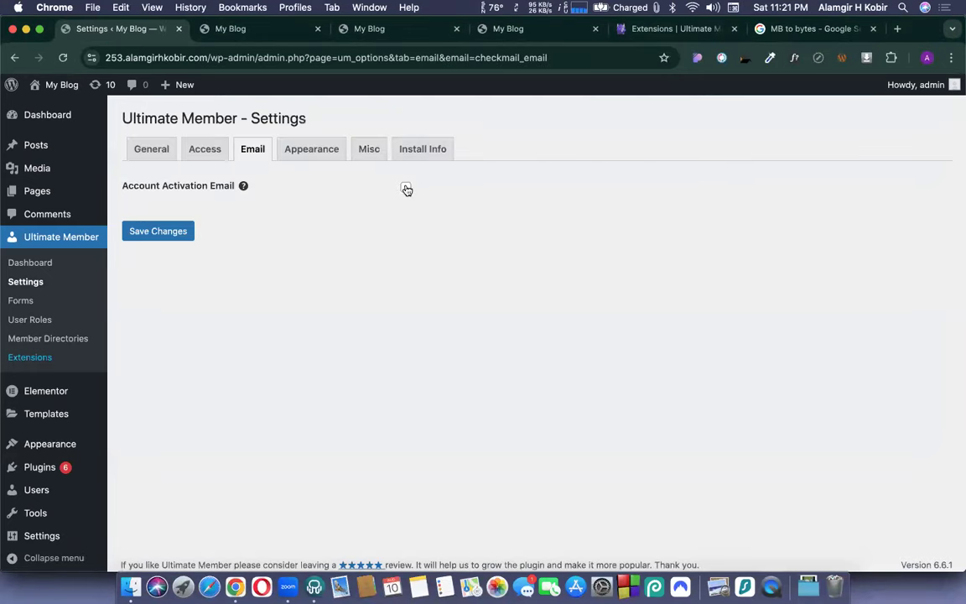
left_click(406, 189)
scroll(420, 280, "down", 1)
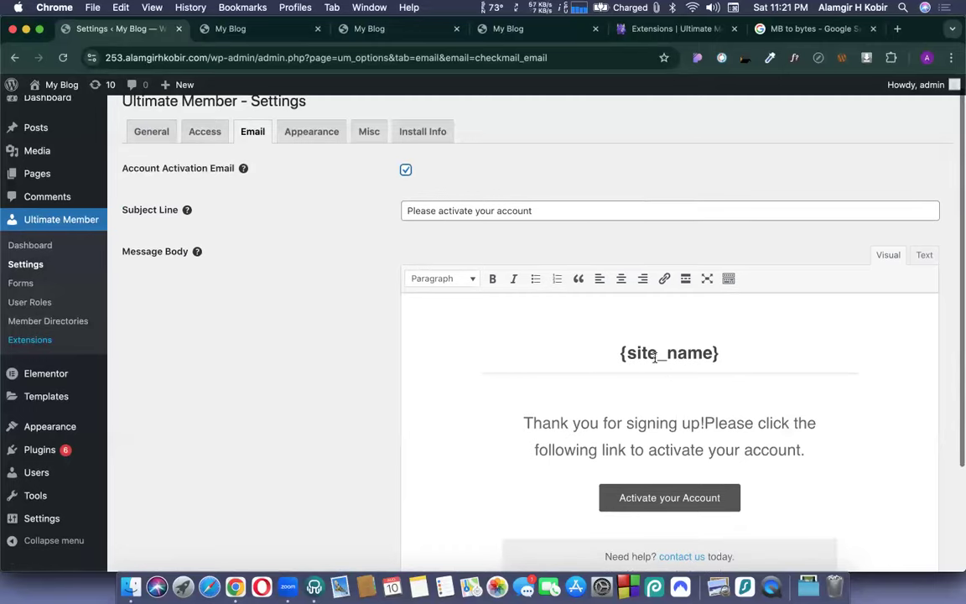
scroll(655, 357, "down", 3)
scroll(632, 383, "up", 3)
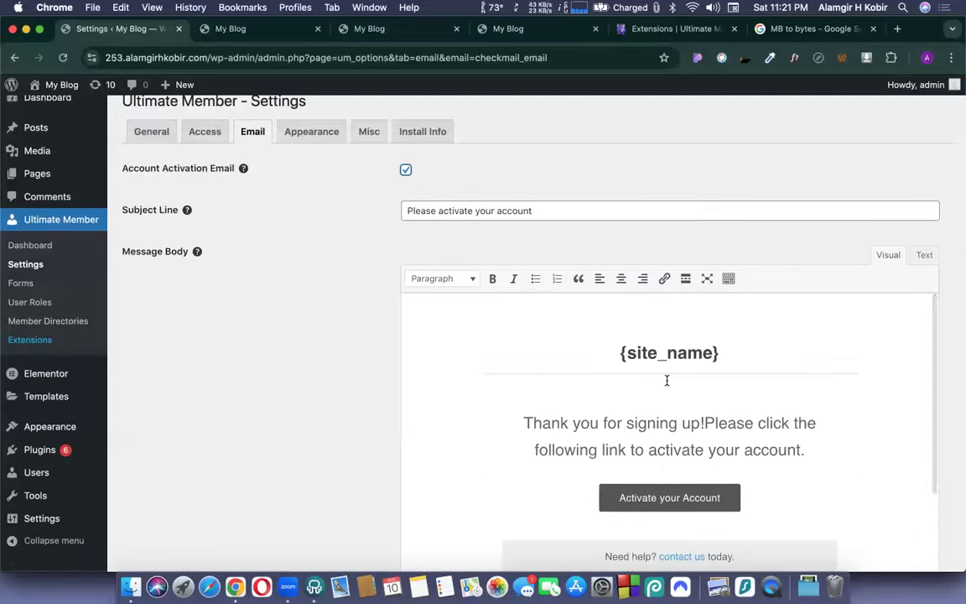
key("ctrl+Up")
Step: Expand Gmail's full folder list to check that Trash holds no conversations
left_click(366, 189)
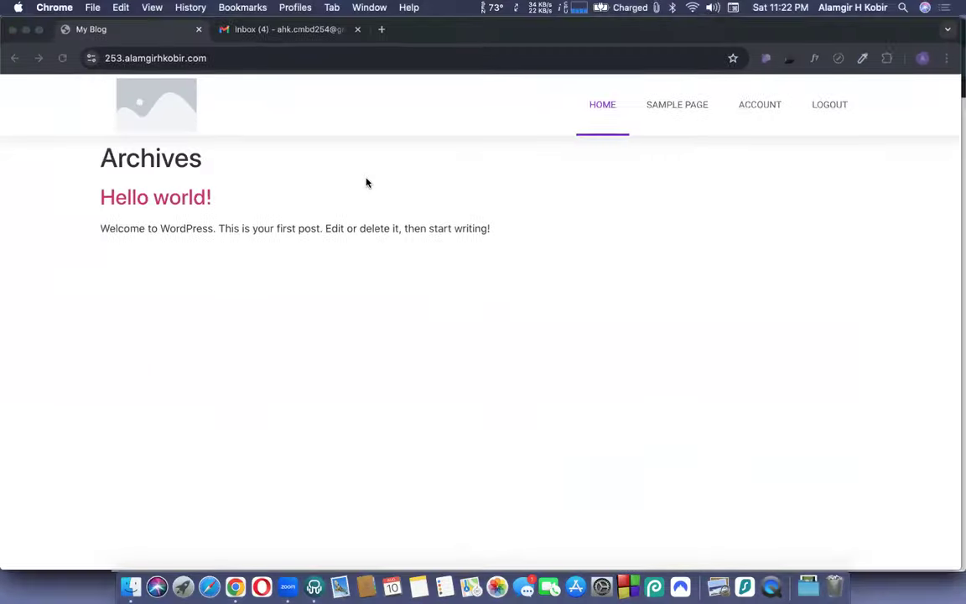
key("ctrl+Up")
key("Escape")
left_click(256, 28)
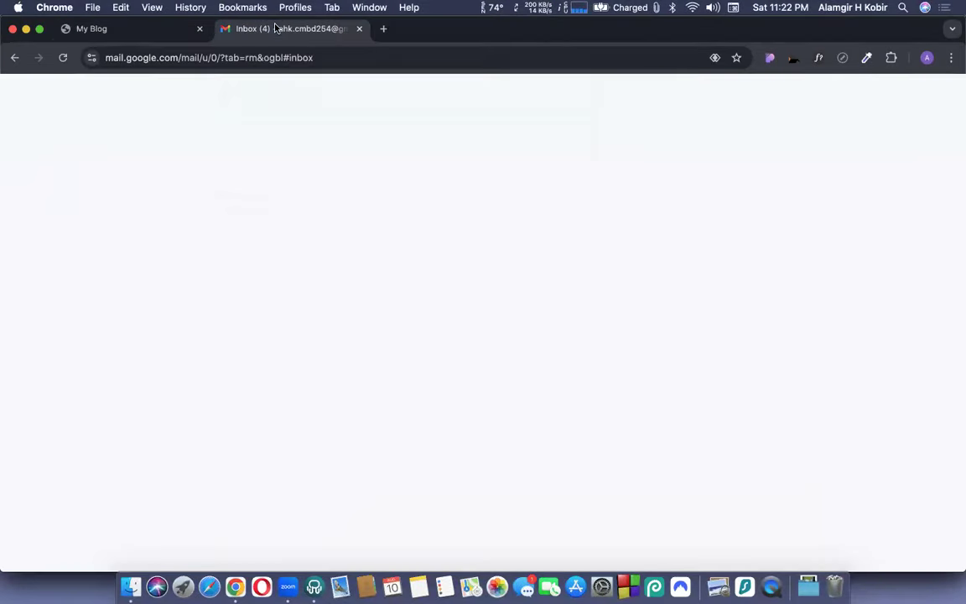
left_click(56, 288)
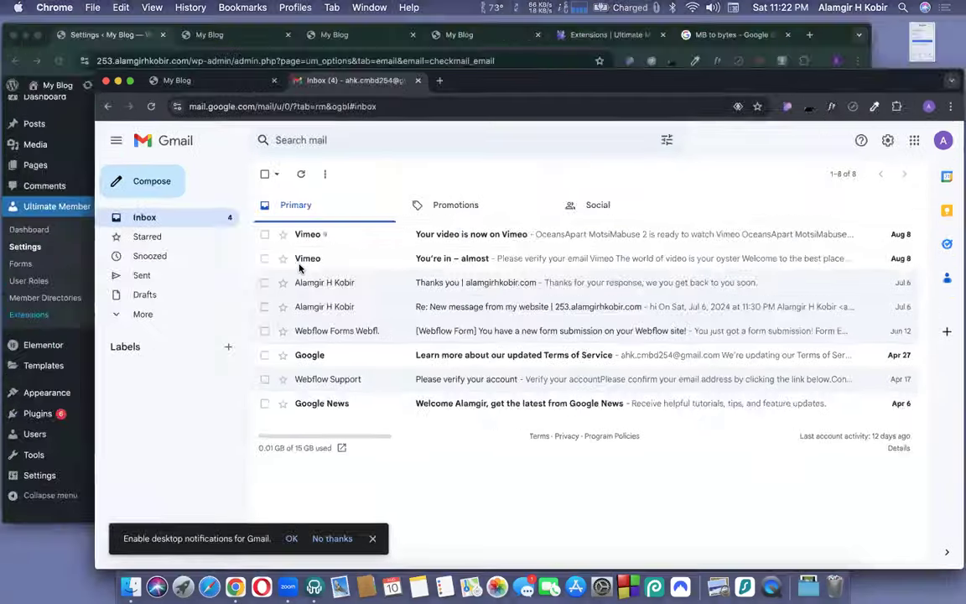
key("ctrl+Up")
Step: Scroll through the Account Activation Email's subject and message body
left_click(324, 173)
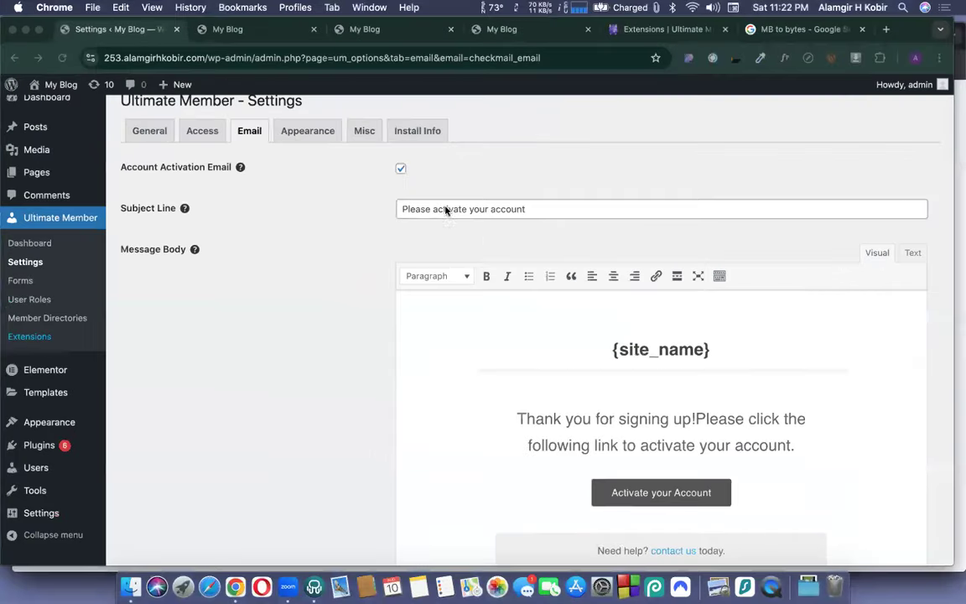
scroll(446, 209, "down", 2)
scroll(465, 240, "down", 2)
scroll(640, 295, "up", 3)
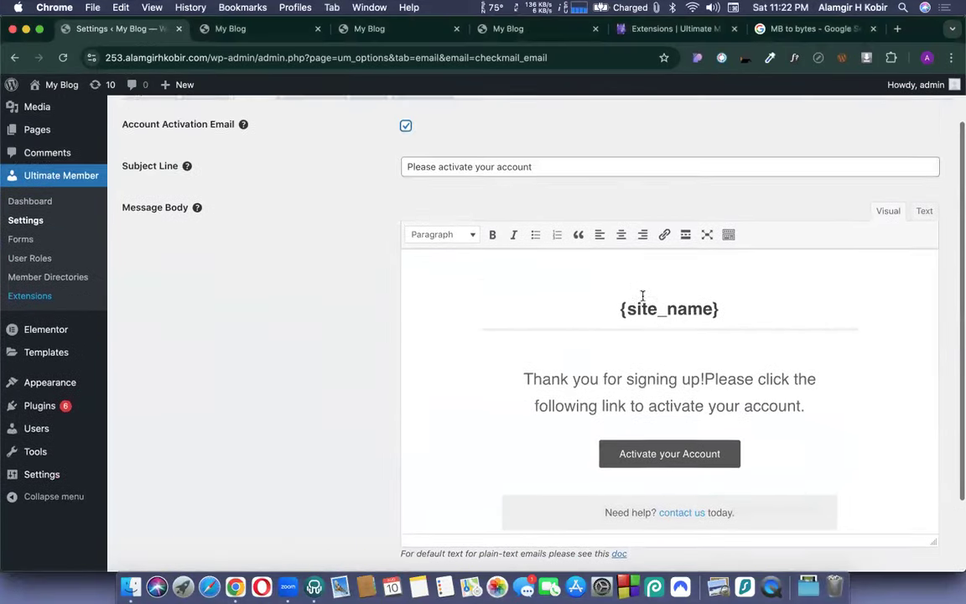
scroll(568, 339, "down", 2)
Step: Select the activation instructions paragraph and the {site_name} heading in the message body
triple_click(642, 333)
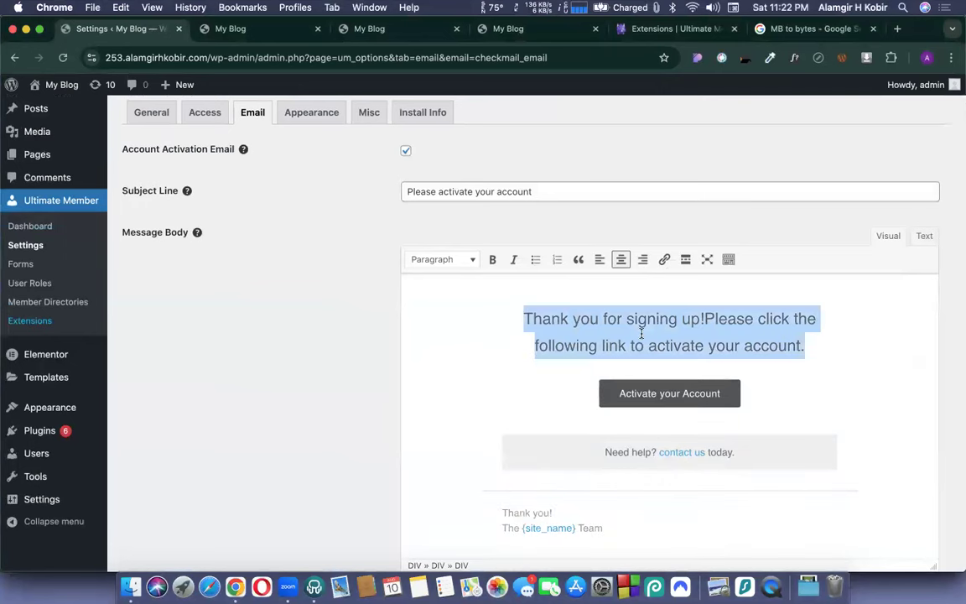
left_click(641, 333)
scroll(661, 369, "down", 1)
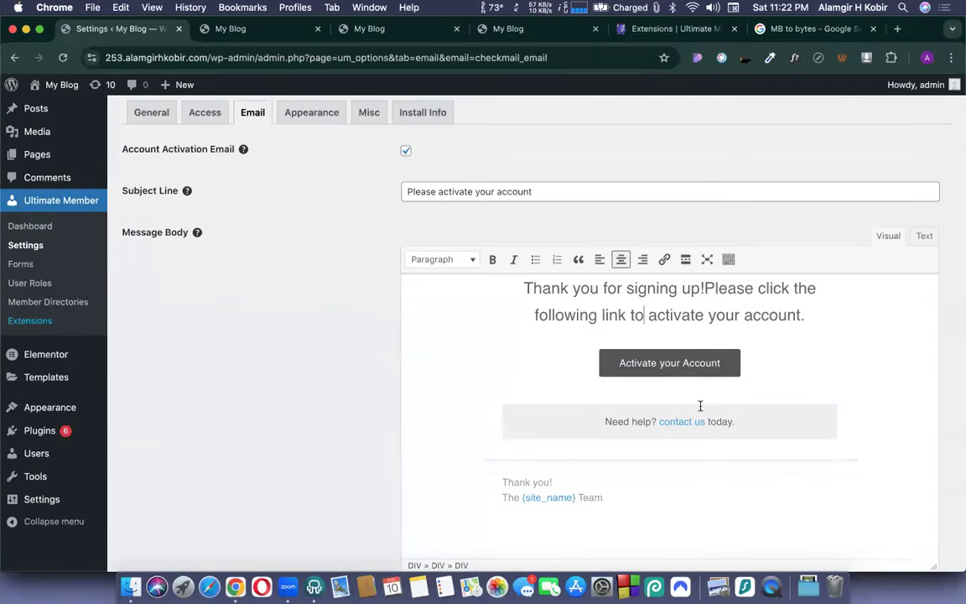
scroll(663, 470, "up", 3)
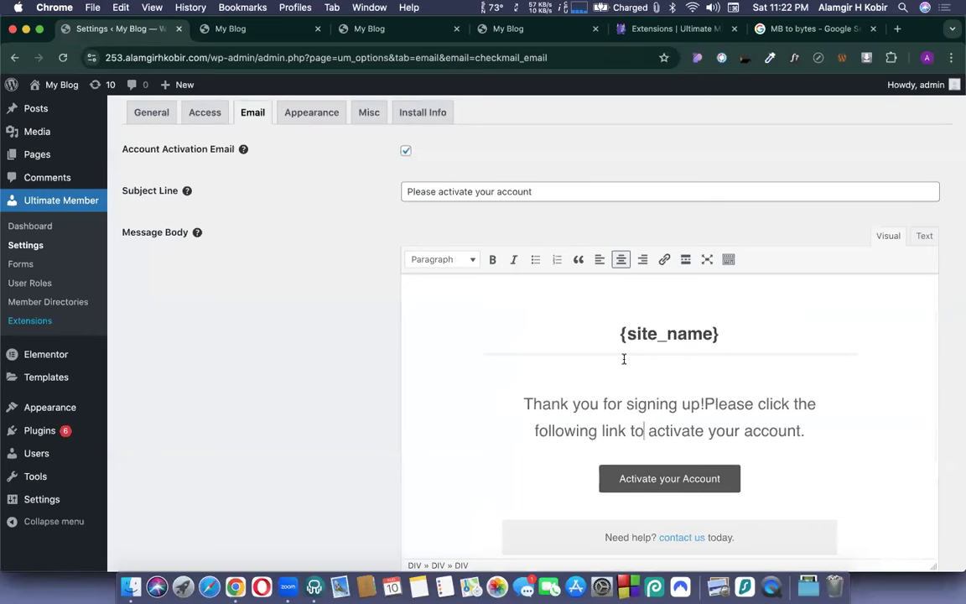
scroll(579, 356, "down", 1)
left_click_drag(520, 371, 798, 383)
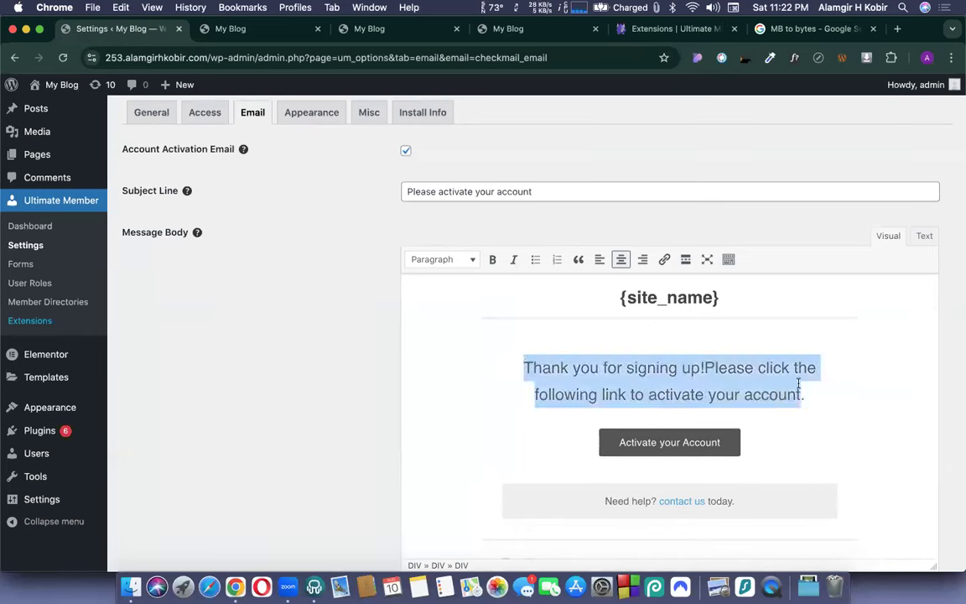
triple_click(690, 296)
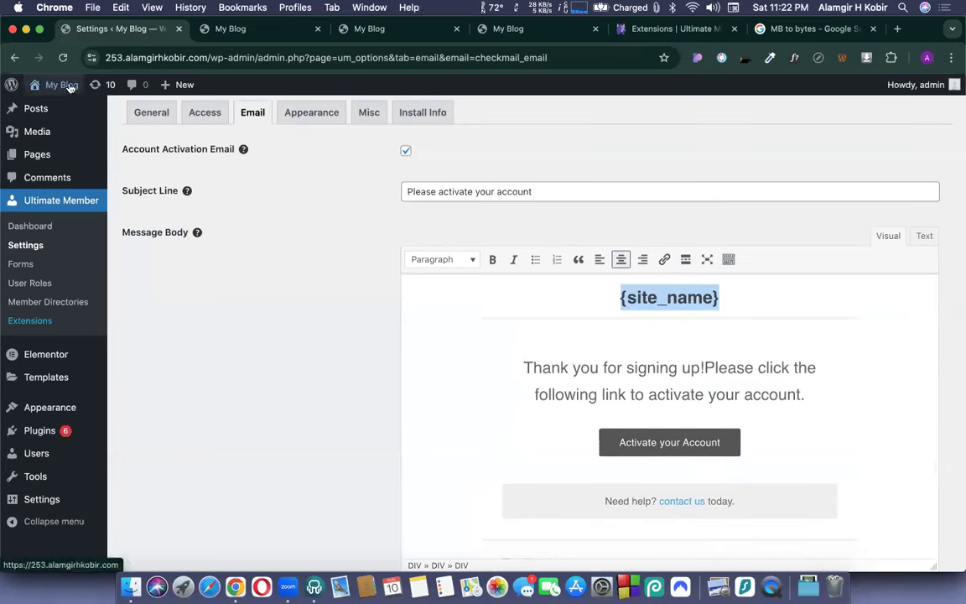
mouse_move(56, 88)
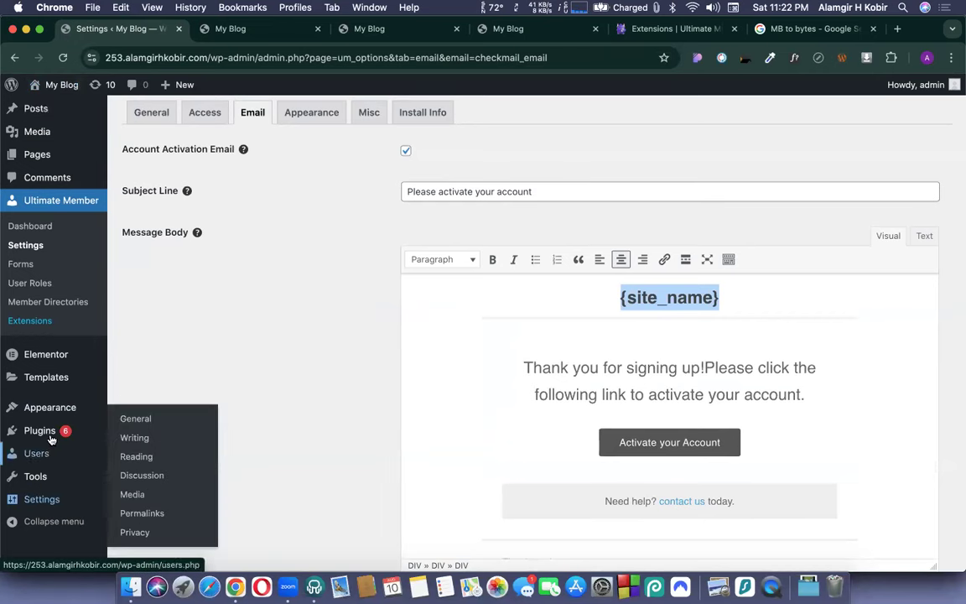
Step: Open WordPress General Settings in a background tab and inspect the Site Title
left_click(130, 419, "super")
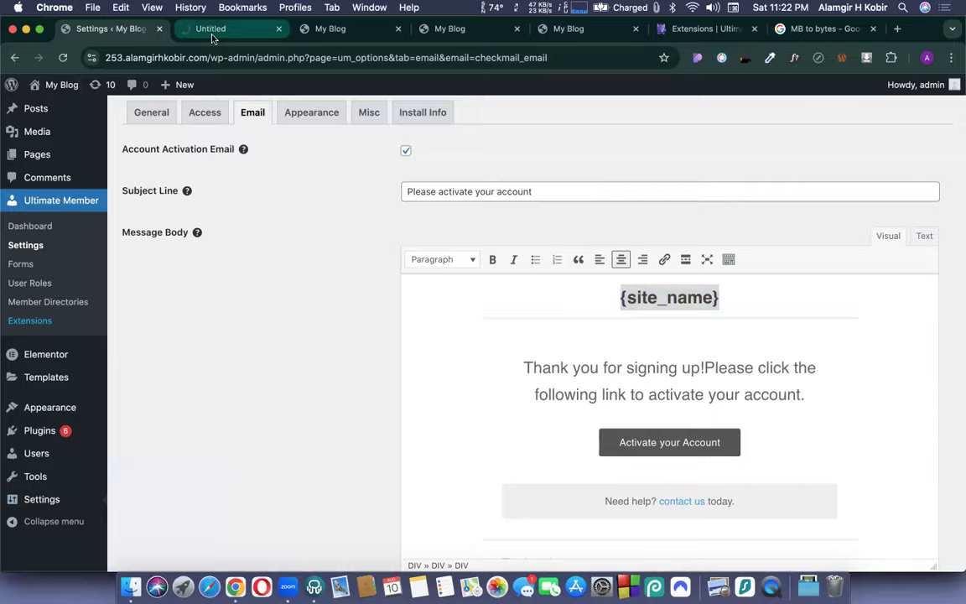
left_click(212, 33)
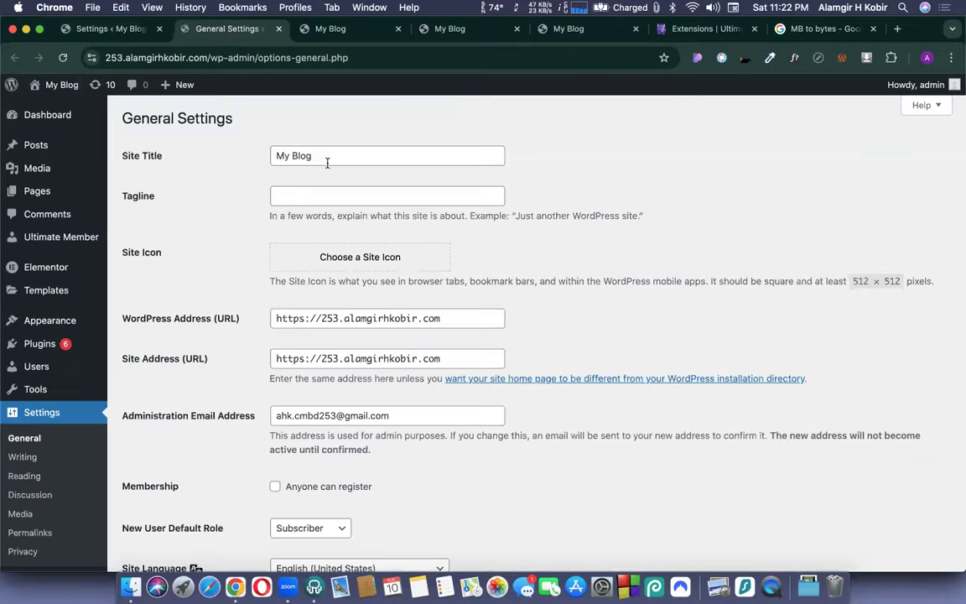
triple_click(319, 155)
left_click(323, 215)
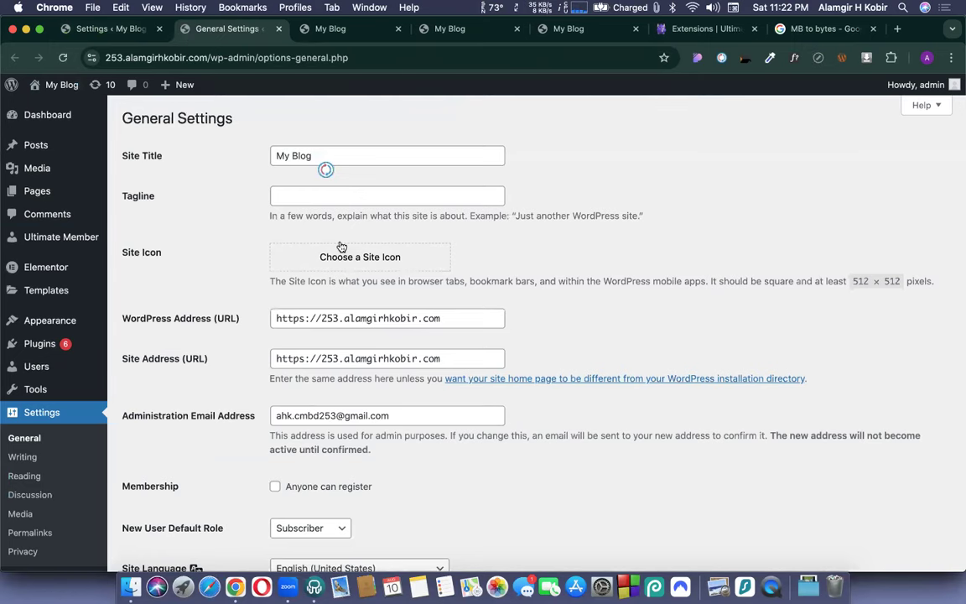
Step: Confirm 'Anyone can register' is off, then close the General Settings tab
scroll(320, 554, "down", 5)
scroll(320, 554, "down", 5)
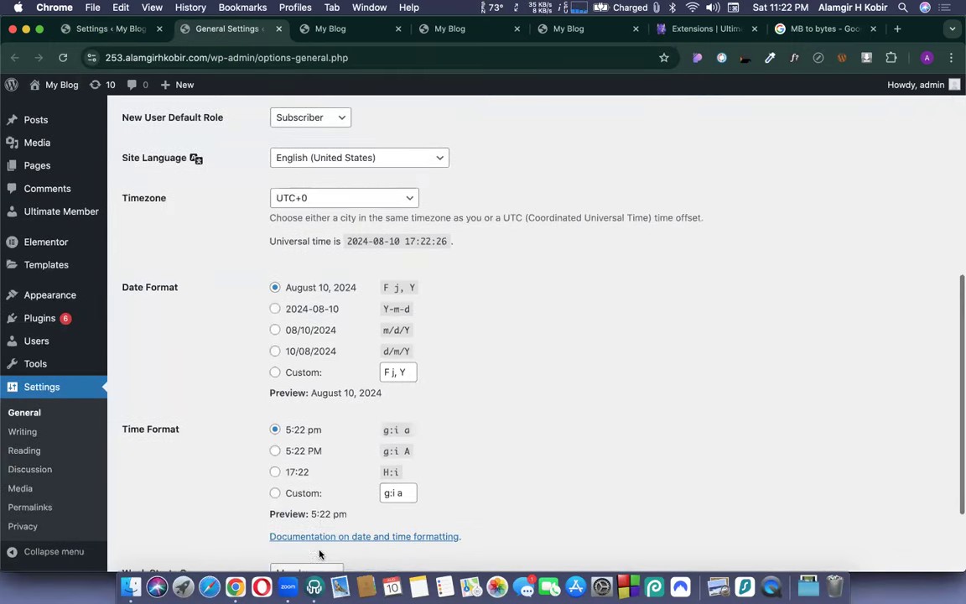
scroll(319, 503, "up", 5)
left_click_drag(120, 287, 408, 289)
left_click(408, 290)
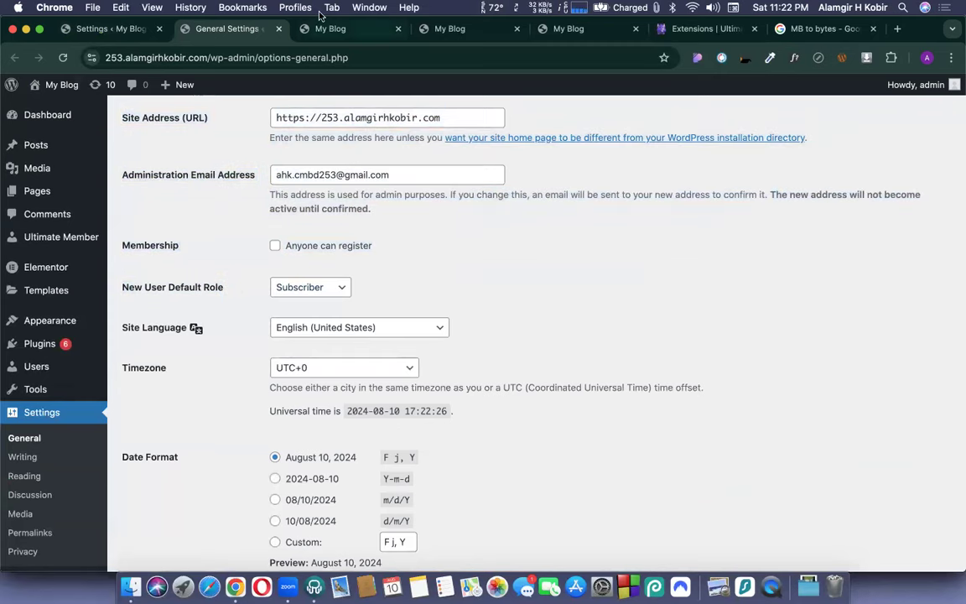
key("super+w")
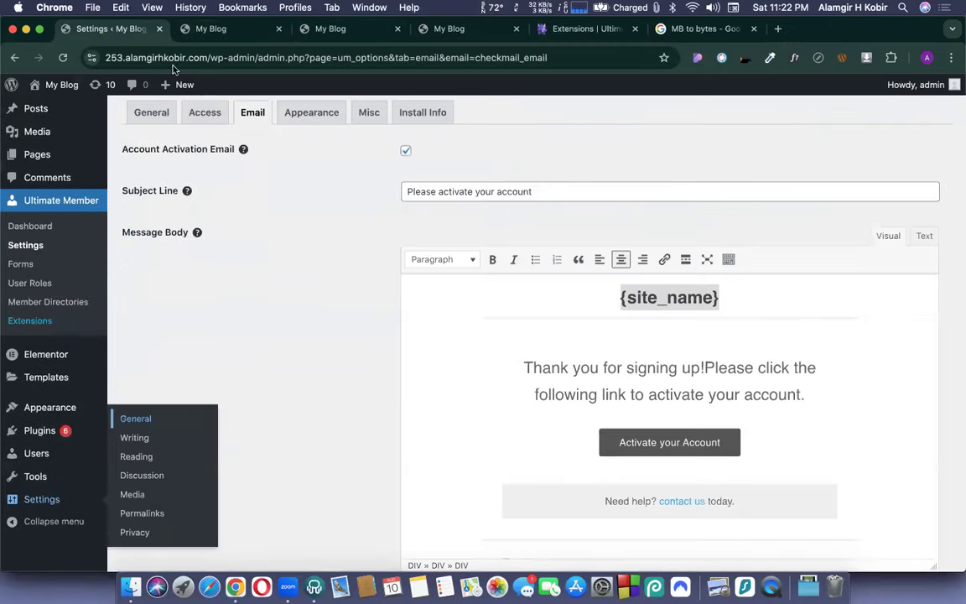
Step: Save the Account Activation Email settings and look over the email notifications list
scroll(328, 336, "down", 3)
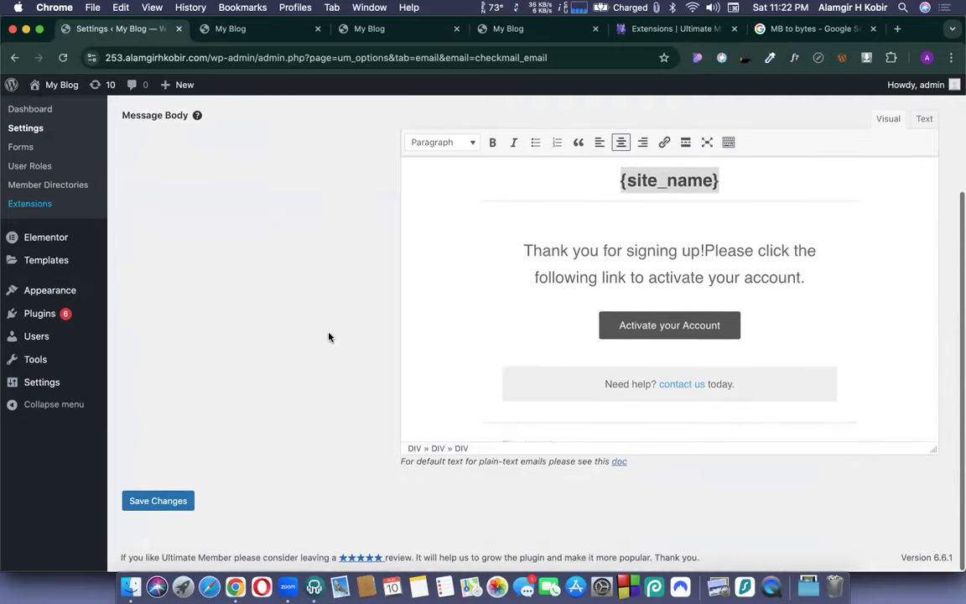
scroll(327, 336, "up", 3)
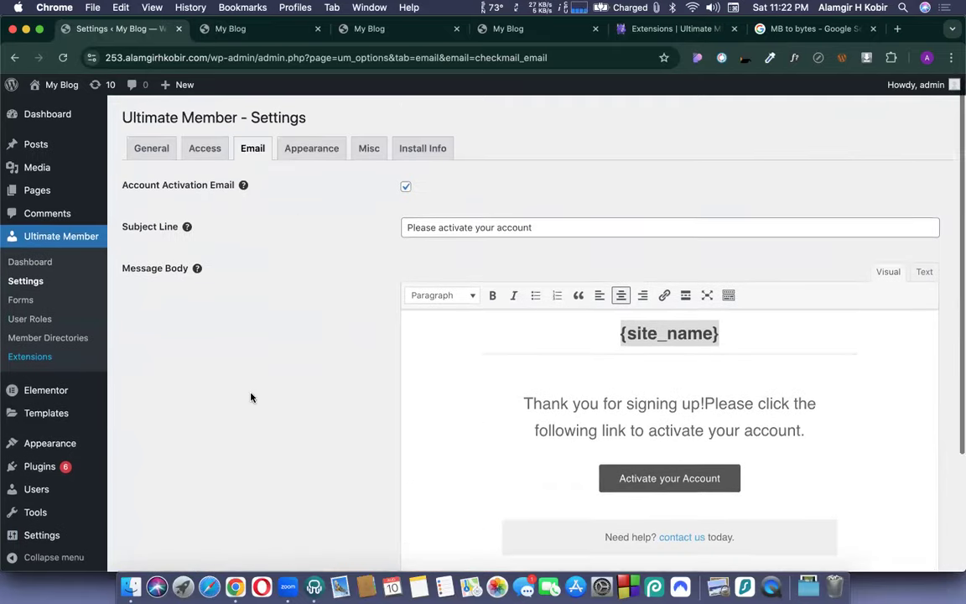
scroll(250, 398, "down", 3)
left_click(158, 501)
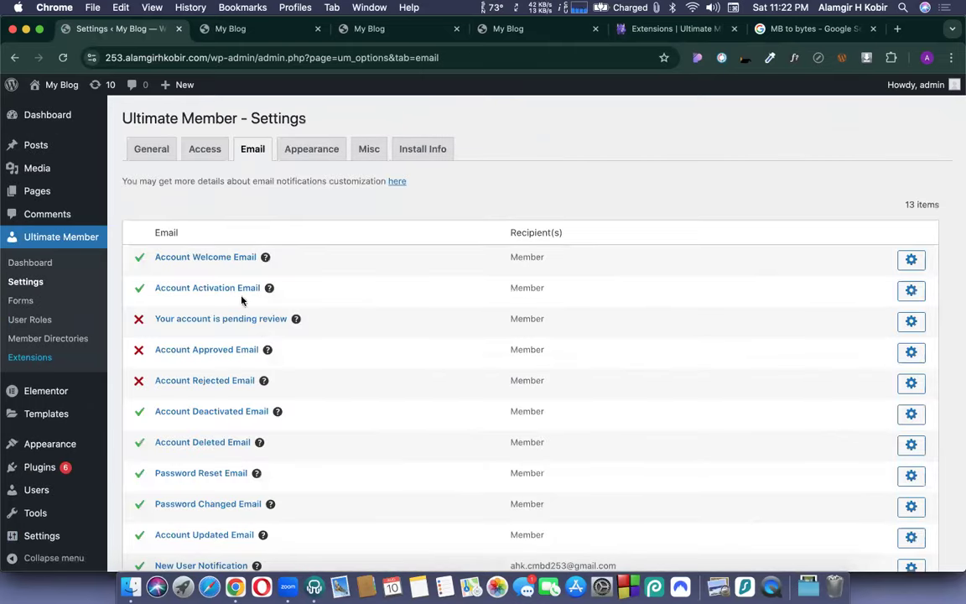
scroll(273, 327, "down", 2)
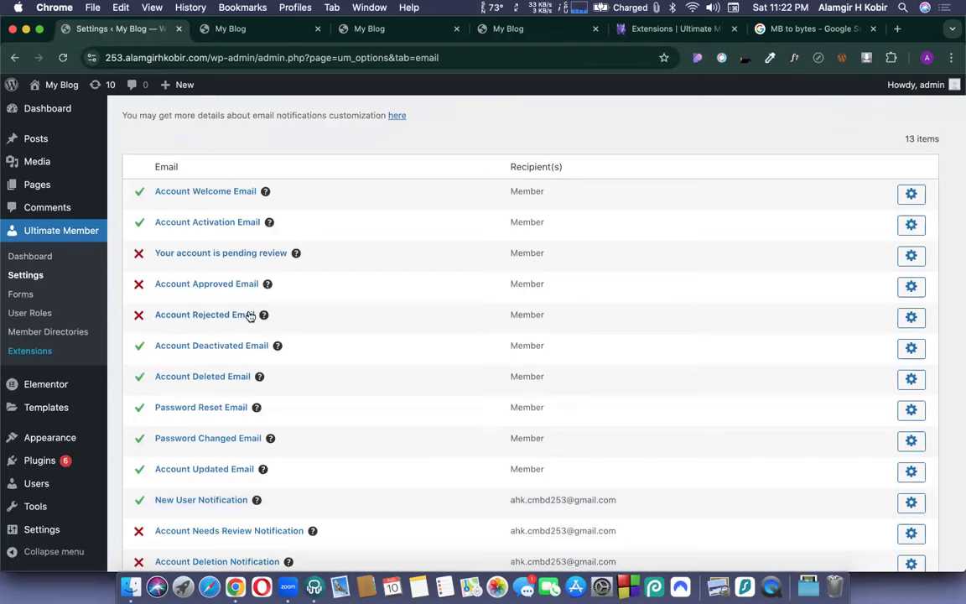
scroll(250, 315, "down", 2)
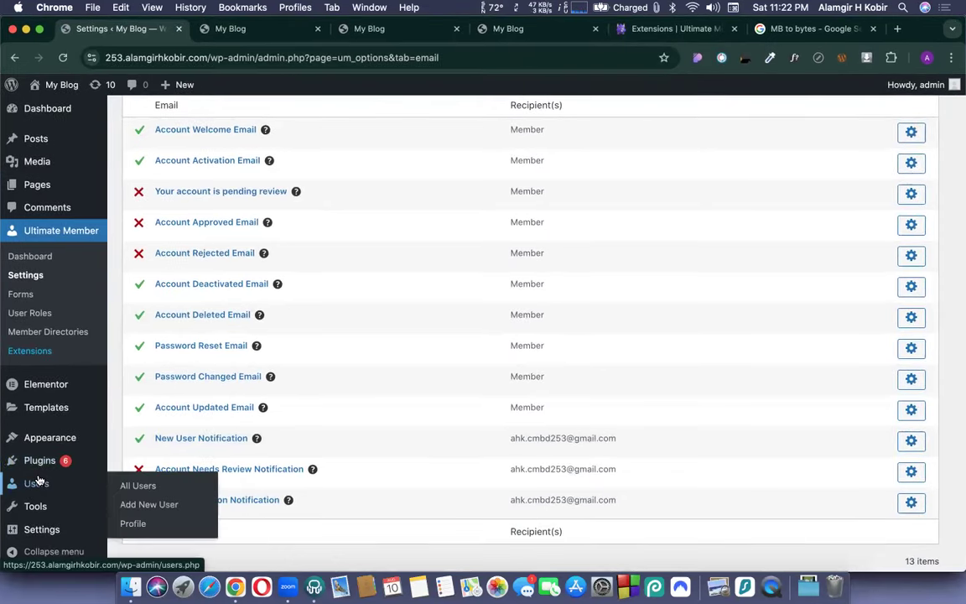
Step: Delete the subscriber account from Users > All Users, confirming the deletion
left_click(37, 481)
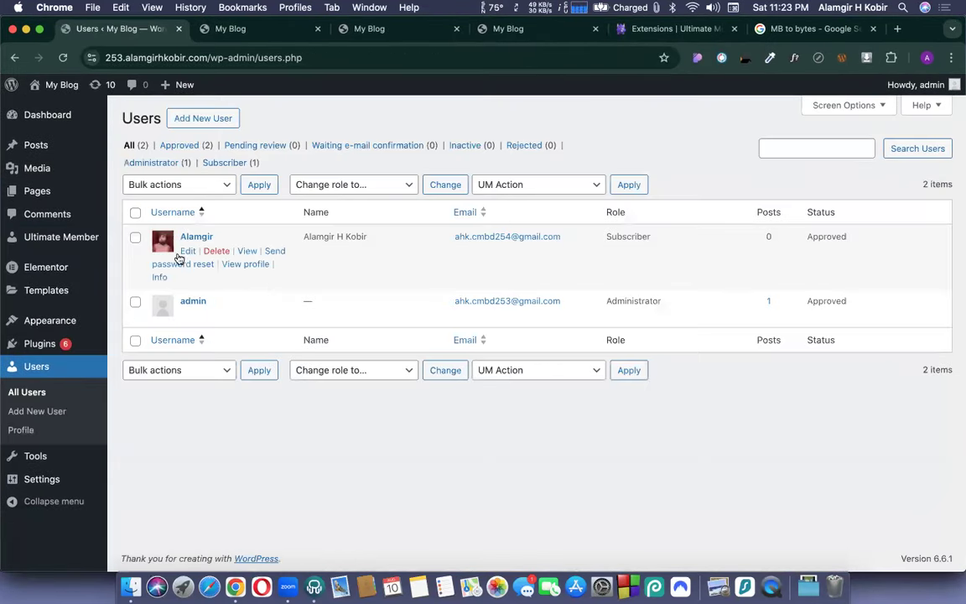
left_click(216, 251)
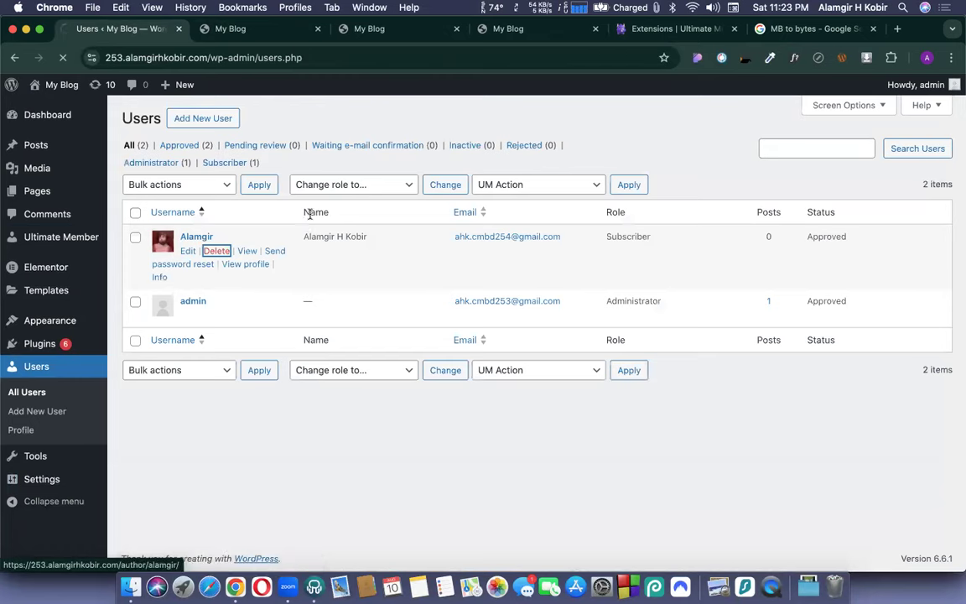
left_click(185, 208)
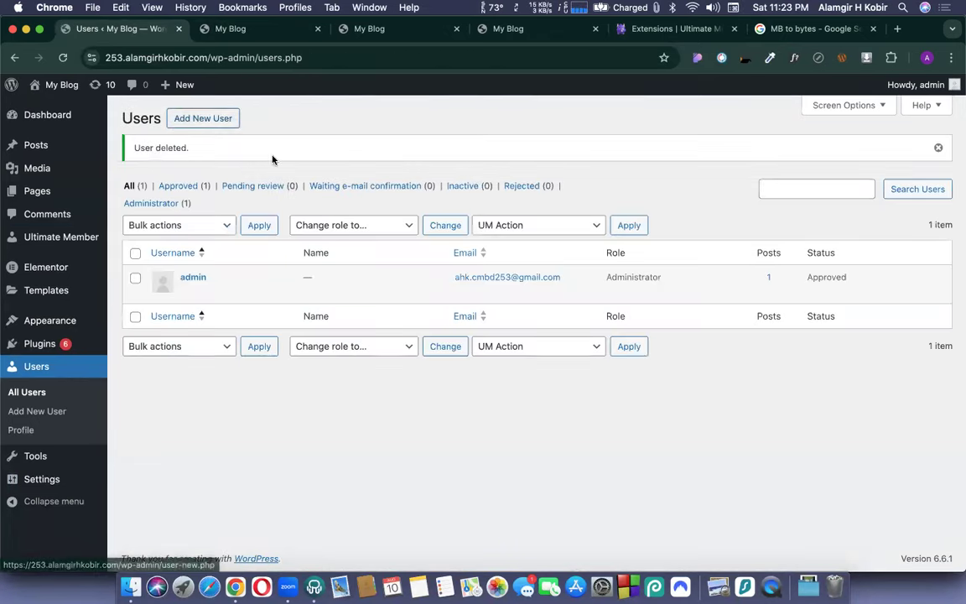
Step: Switch to the My Blog tab and reload it to see the logged-out site
key("ctrl+Up")
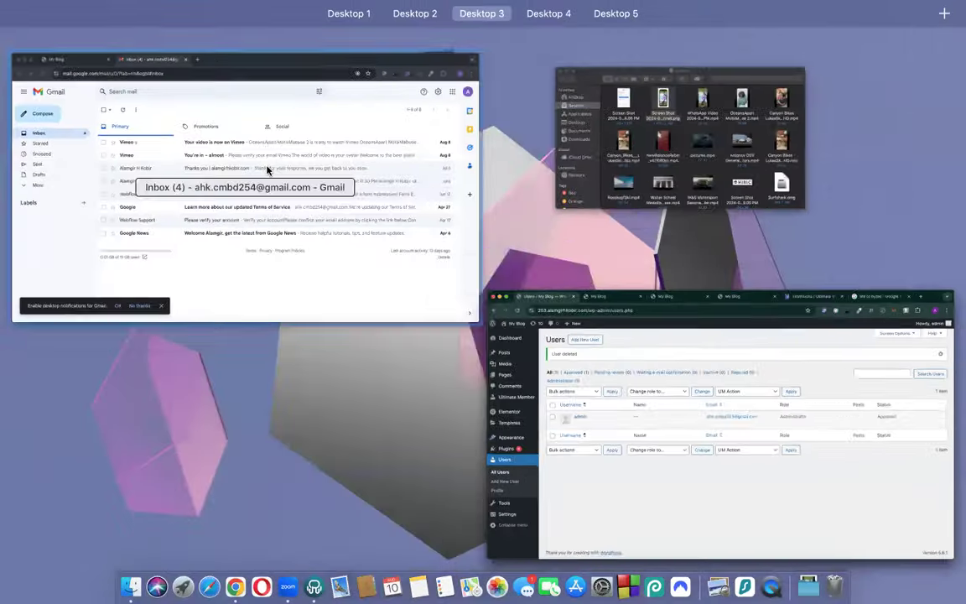
left_click(267, 167)
left_click(146, 32)
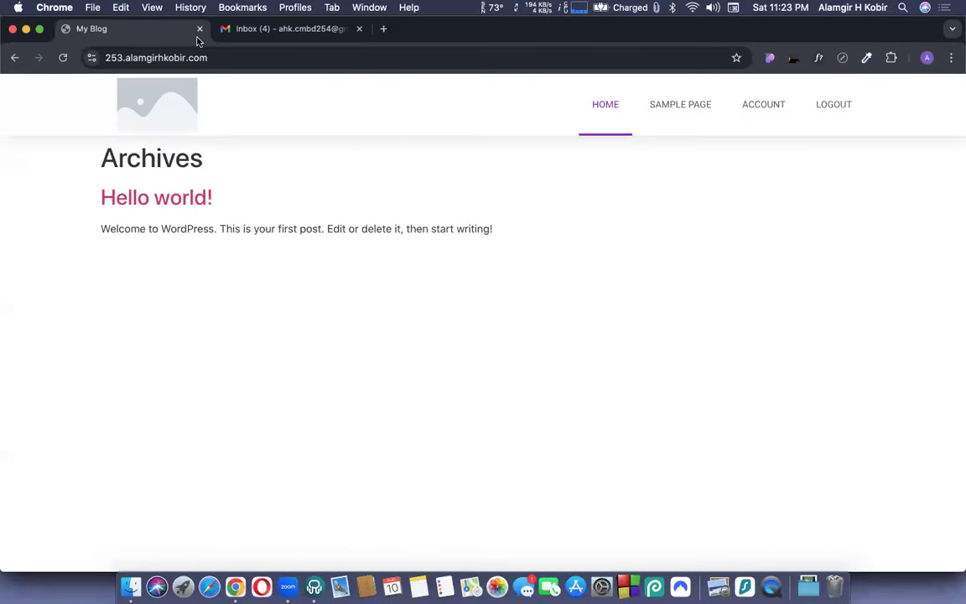
left_click(60, 57)
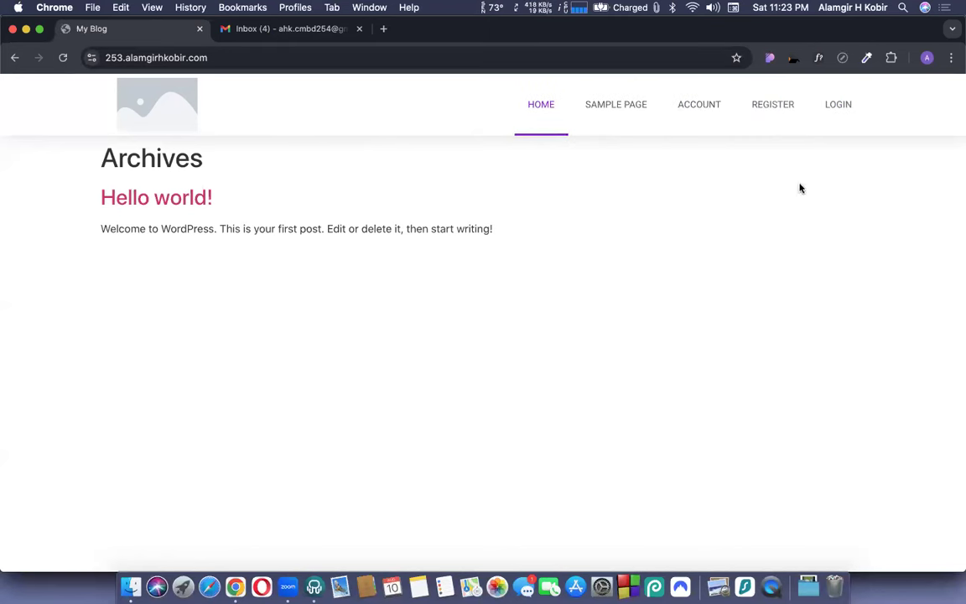
Step: Try logging in with the deleted account, then open the Register form
left_click(838, 107)
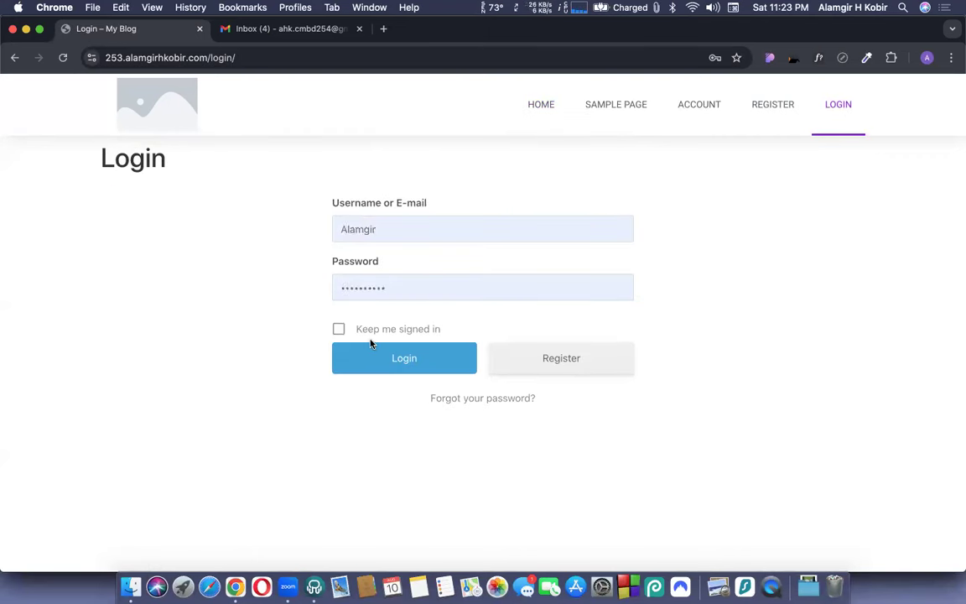
left_click(394, 362)
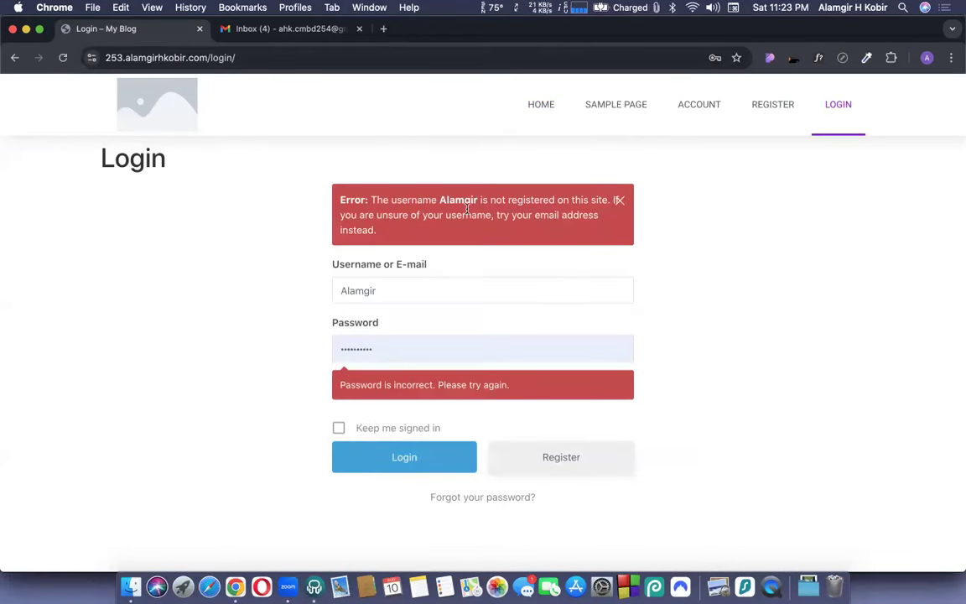
left_click(576, 455)
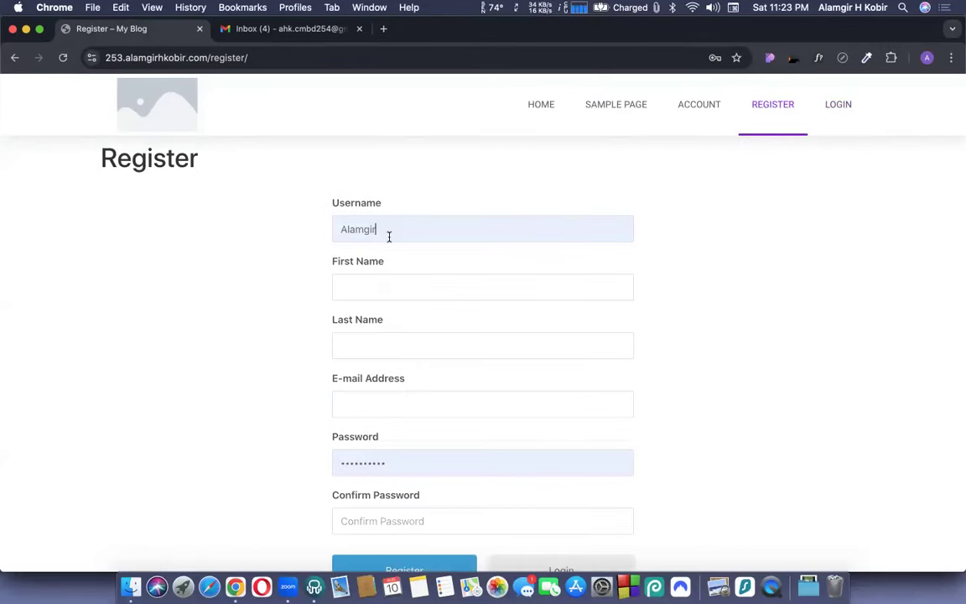
Step: Append 83 to the prefilled username and enter the user's first name
left_click(391, 231)
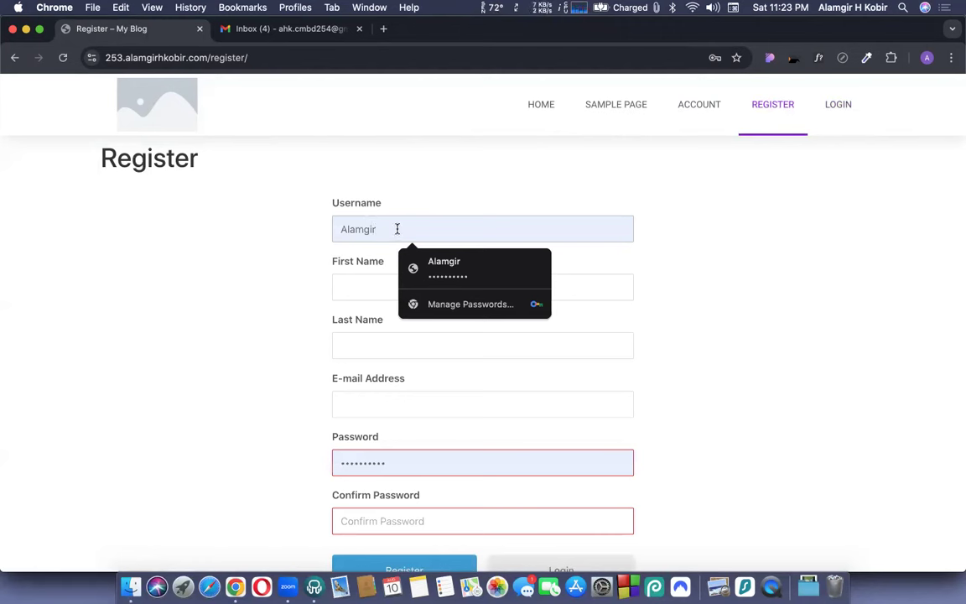
type("83")
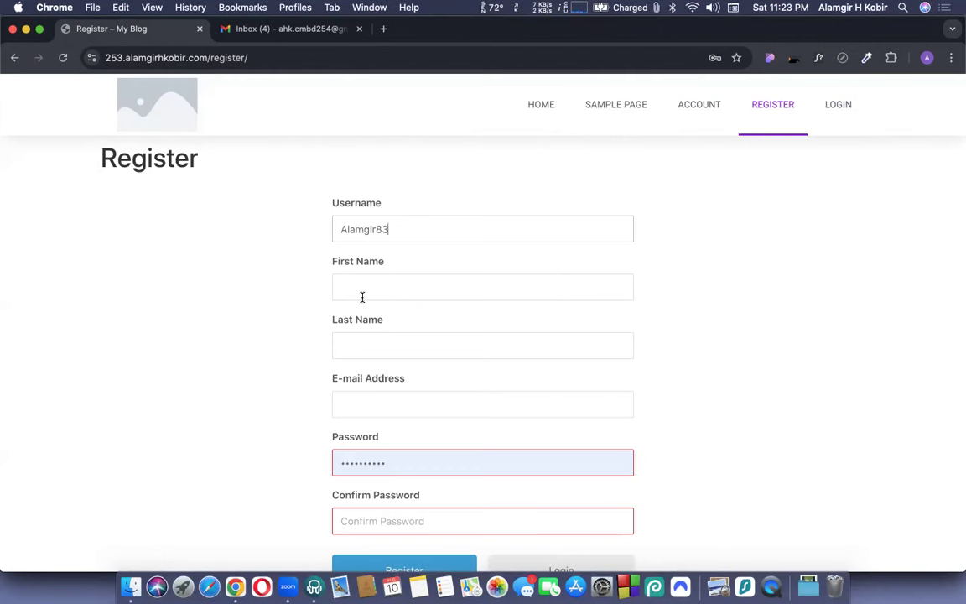
left_click(366, 288)
type("Alamgir")
Step: Enter the last name, e-mail address and matching confirm password
key("Tab")
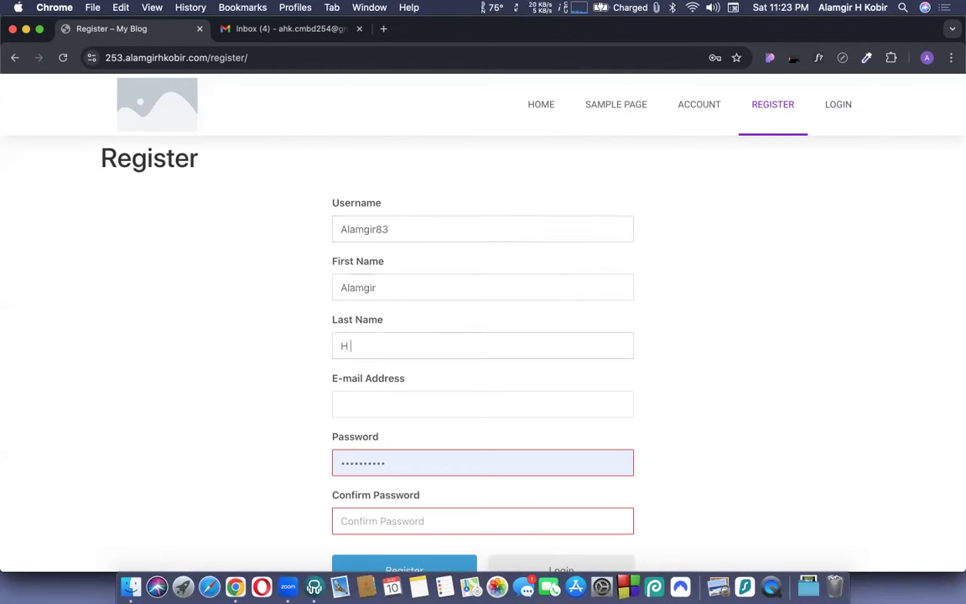
type("H Kobir")
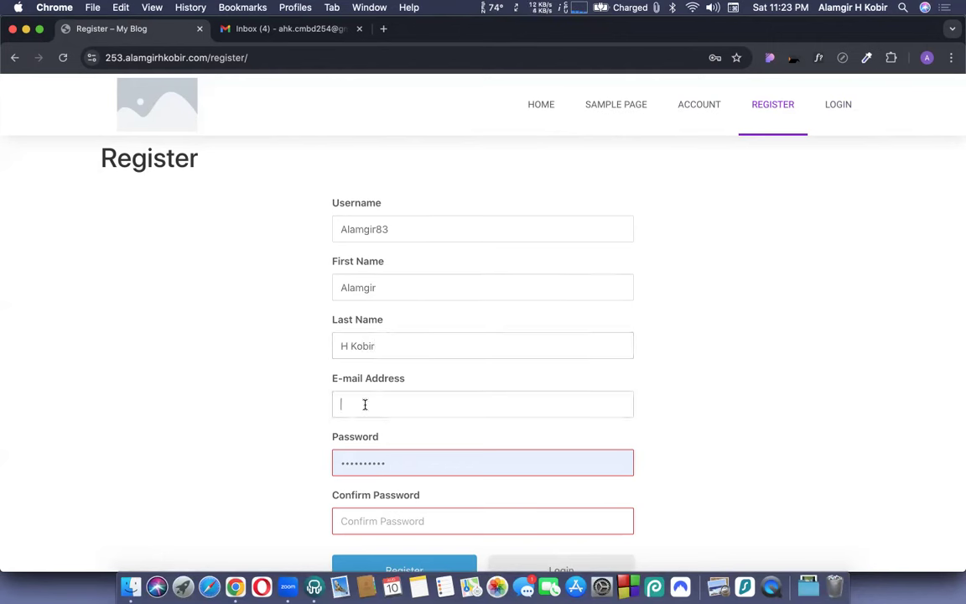
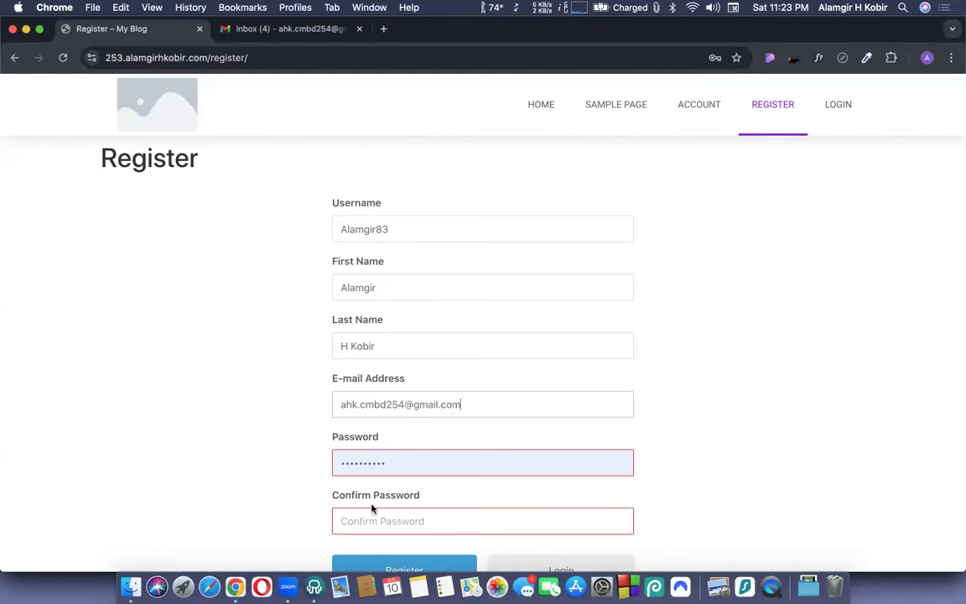
left_click(375, 523)
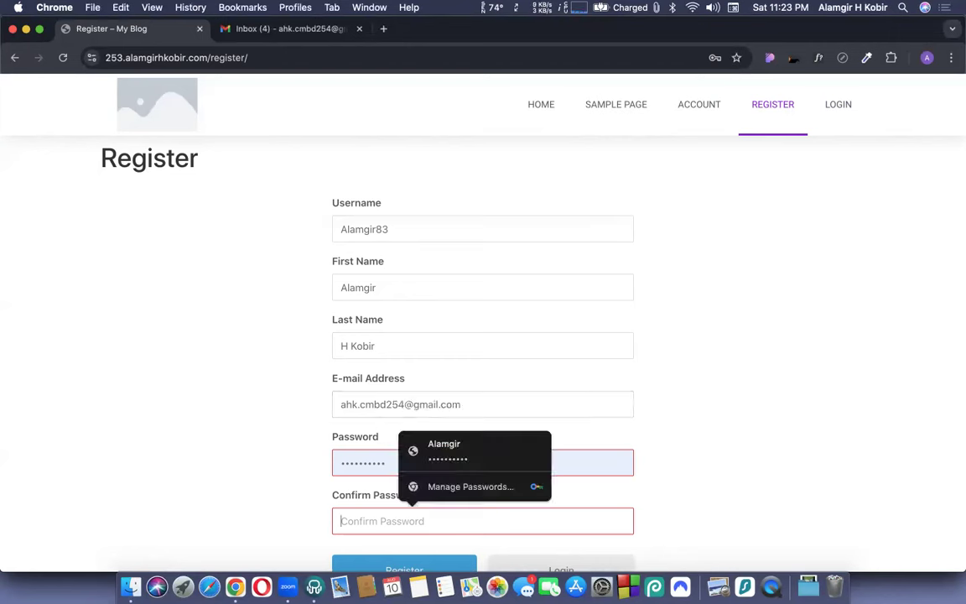
scroll(381, 500, "down", 2)
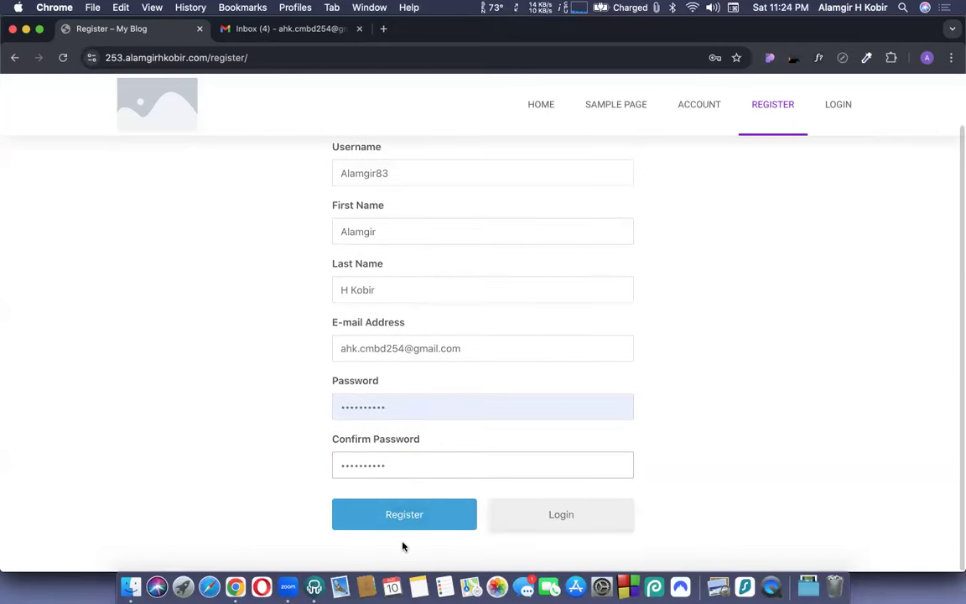
Step: Submit the registration form and refresh the Gmail inbox for new mail
left_click(395, 514)
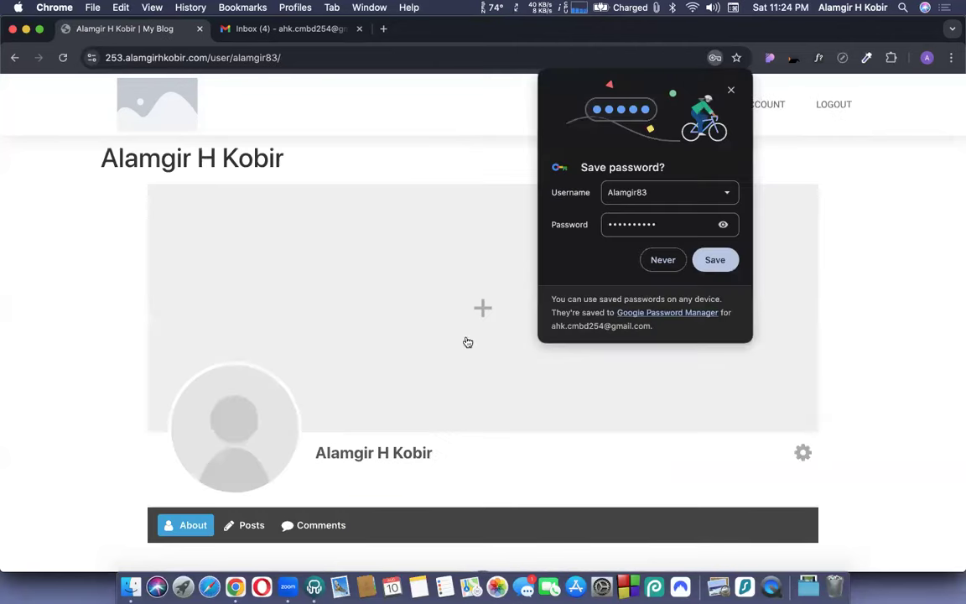
scroll(491, 211, "down", 3)
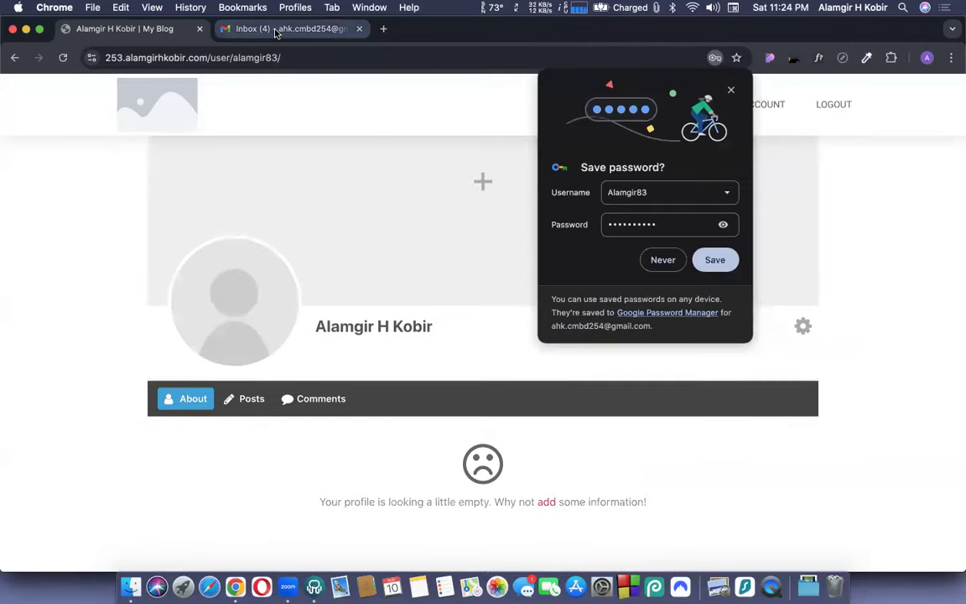
left_click(276, 30)
left_click(227, 135)
Step: Scroll through Ultimate Member's Email settings list, then return to All Users
key("ctrl+Up")
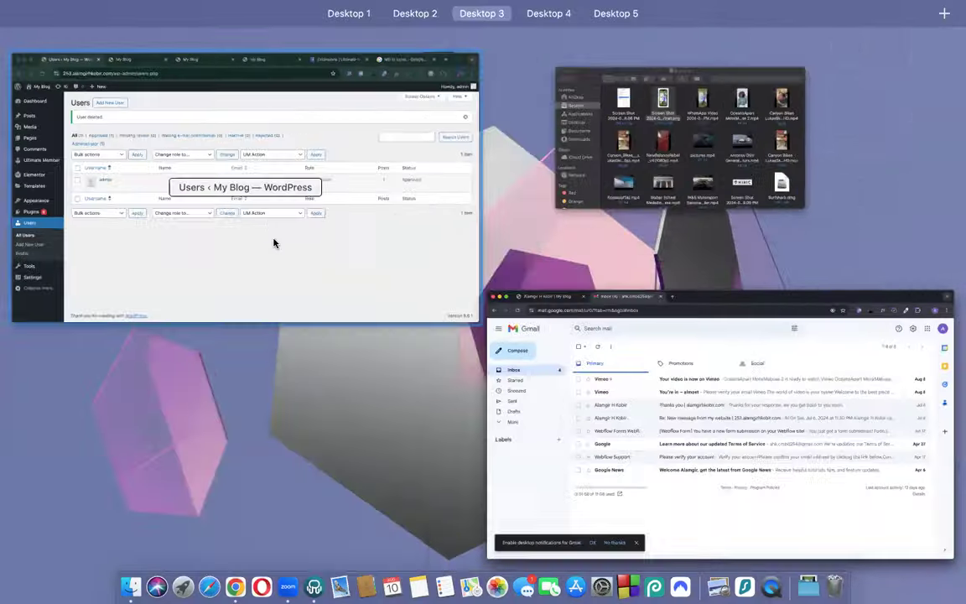
left_click(273, 243)
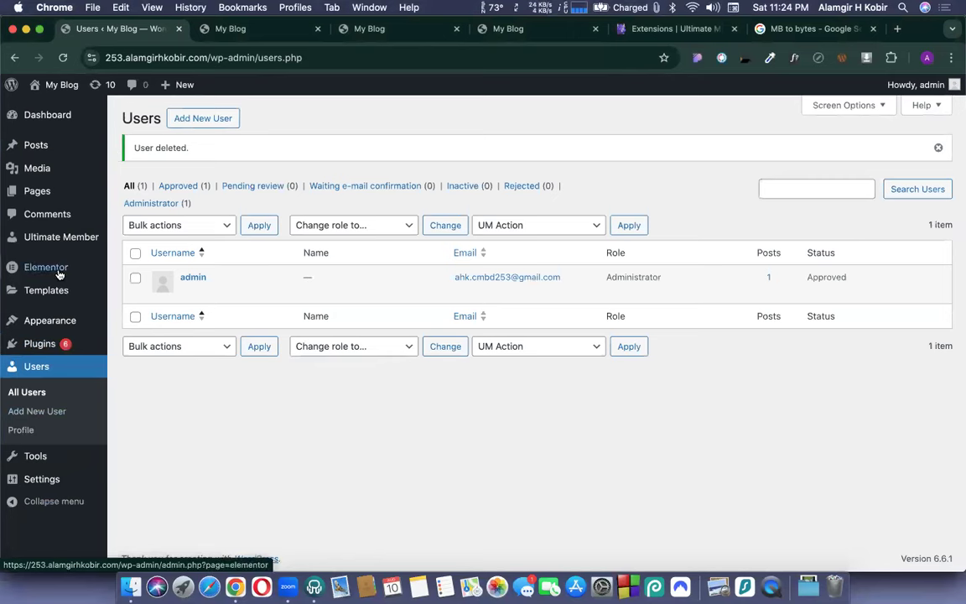
mouse_move(76, 238)
left_click(147, 256)
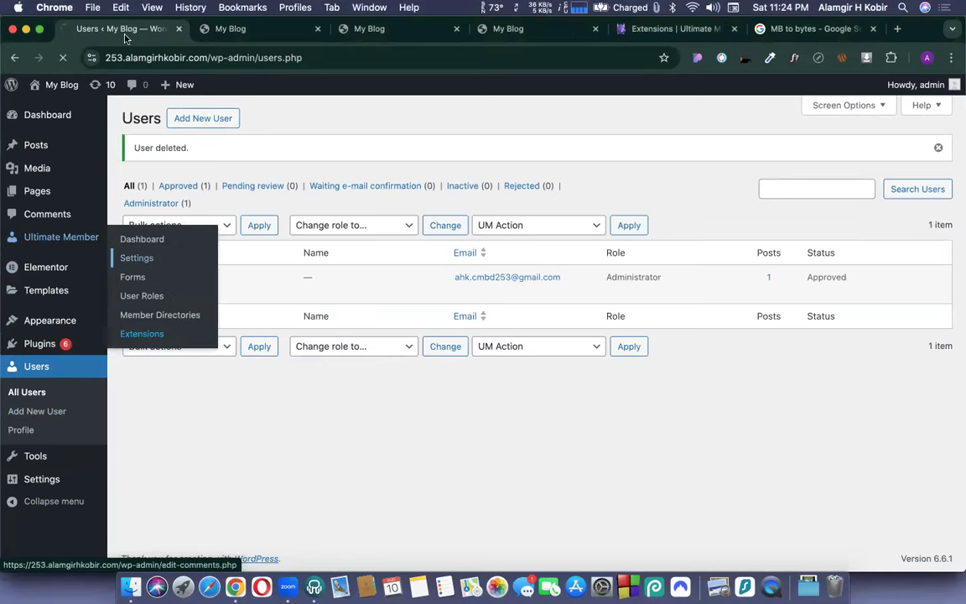
left_click(254, 151)
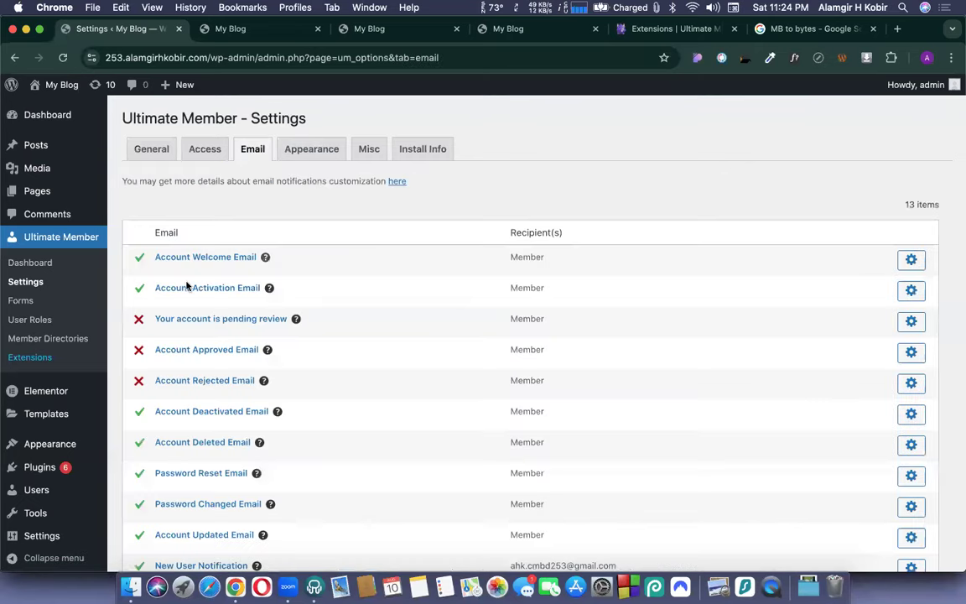
scroll(268, 288, "down", 1)
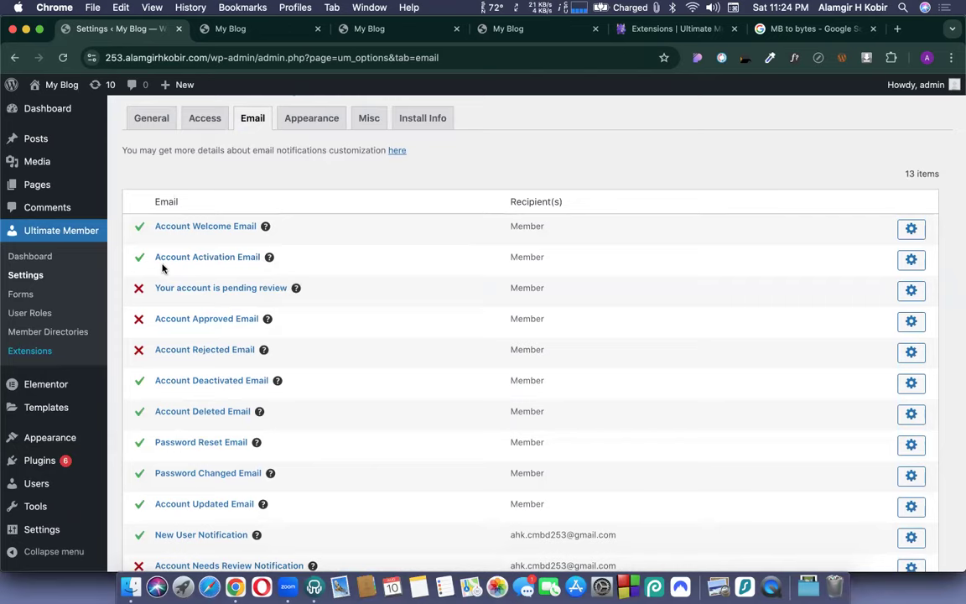
scroll(162, 268, "down", 1)
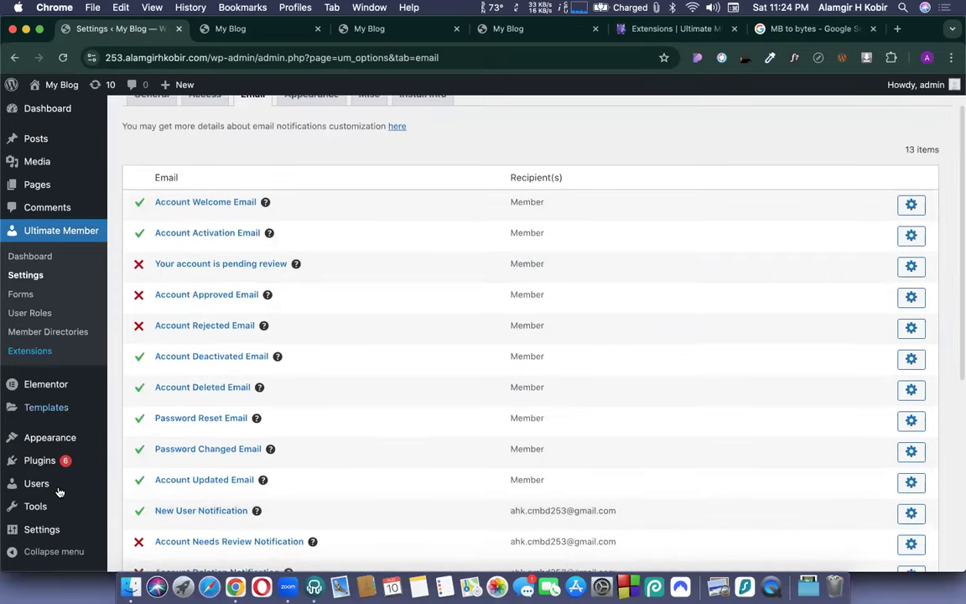
left_click(33, 492)
mouse_move(392, 261)
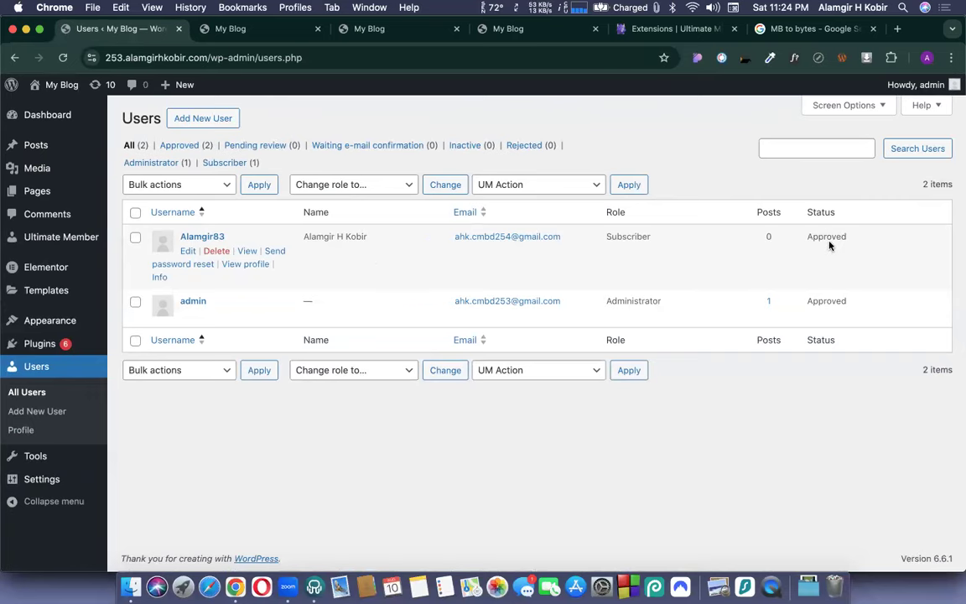
Step: Bring the Chrome window forward and switch to the blog profile tab
key("ctrl+Up")
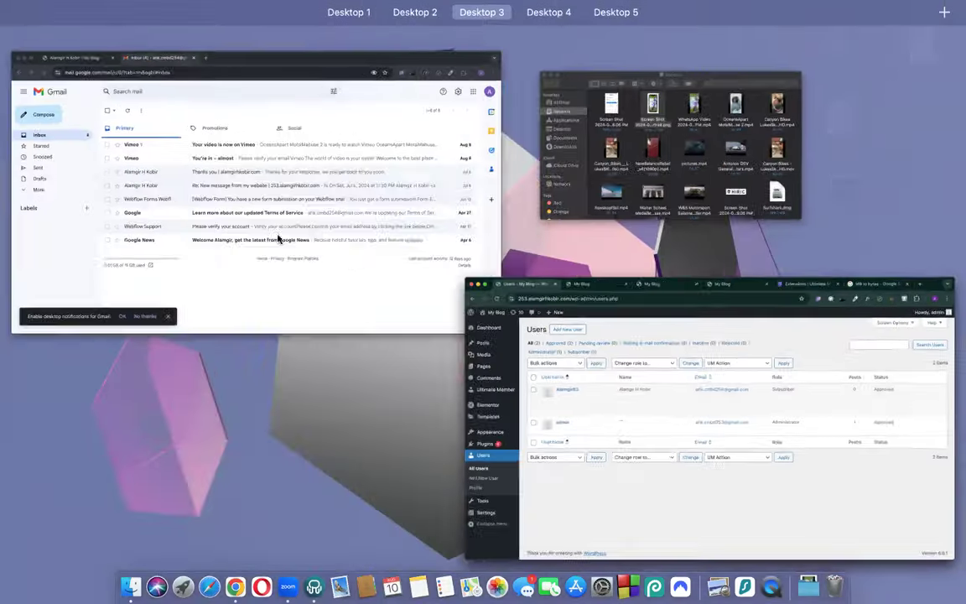
left_click(280, 239)
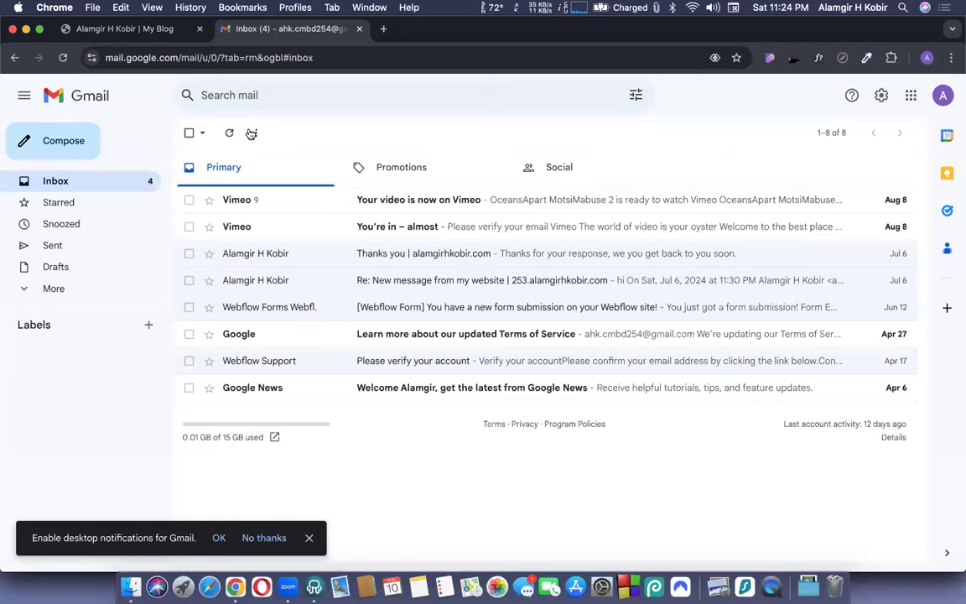
left_click(108, 25)
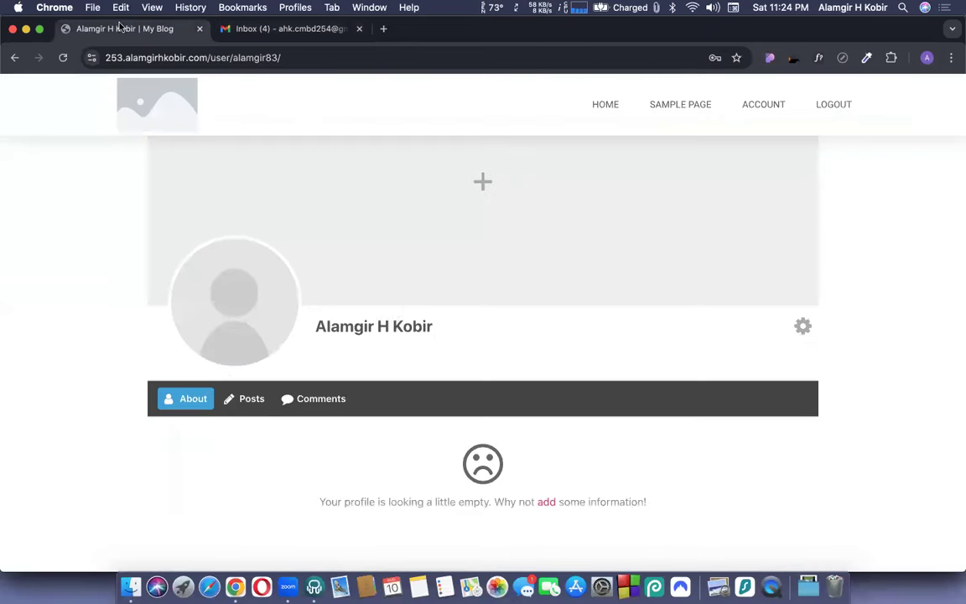
scroll(414, 204, "up", 2)
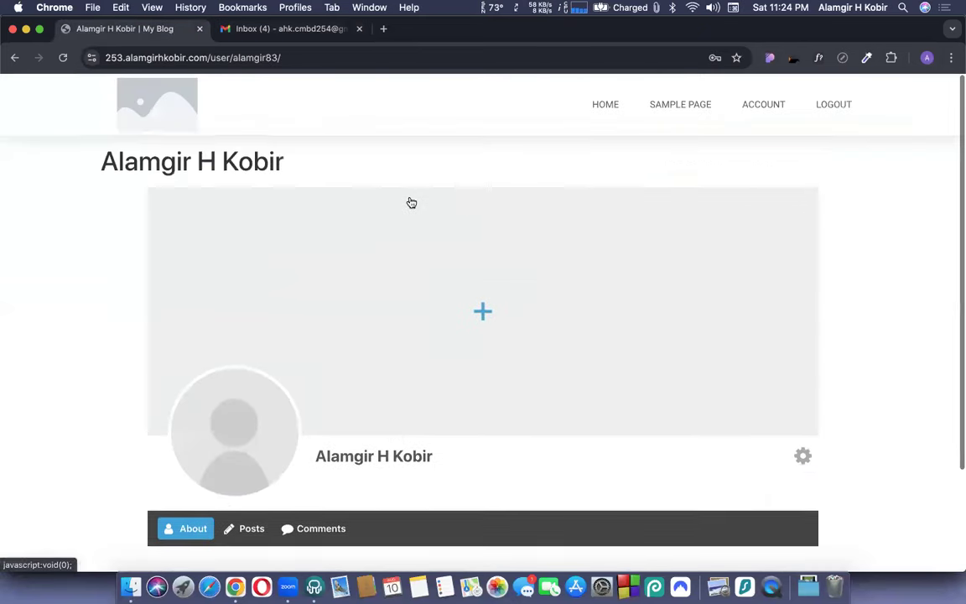
Step: Open a window in another Chrome profile, load the blog site's URL, then return to WordPress
left_click(927, 57)
scroll(885, 350, "down", 3)
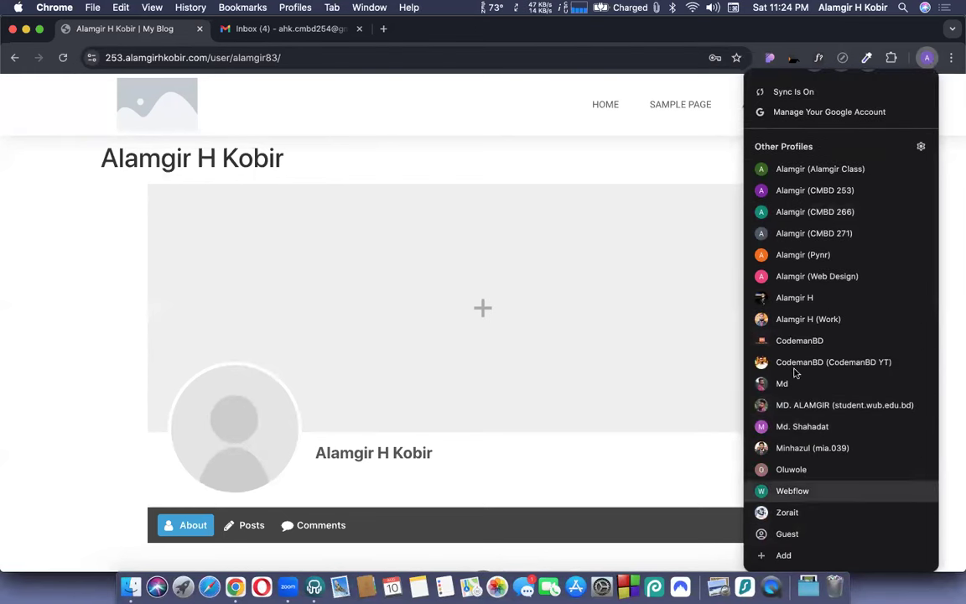
left_click(828, 214)
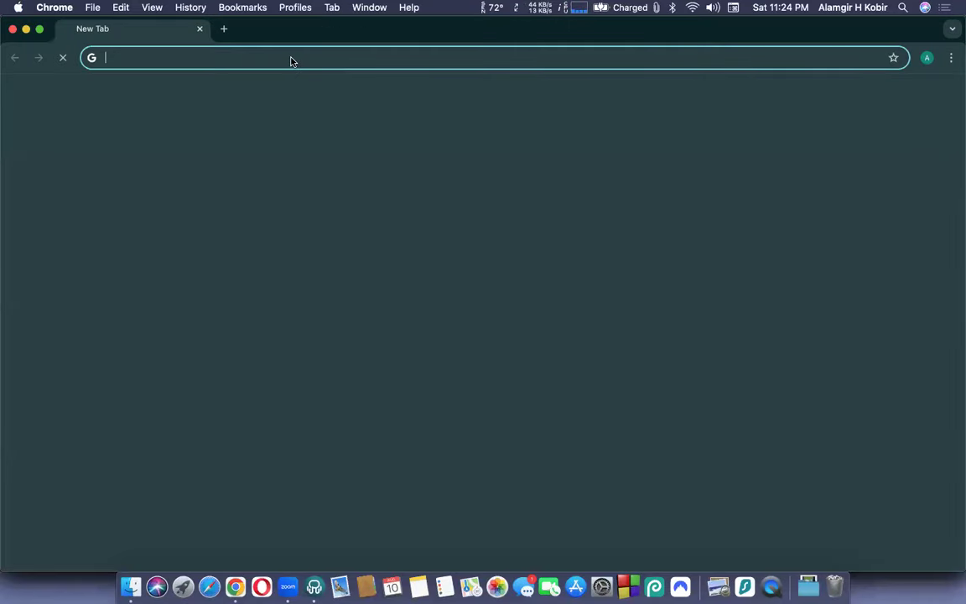
left_click(295, 57)
type("253")
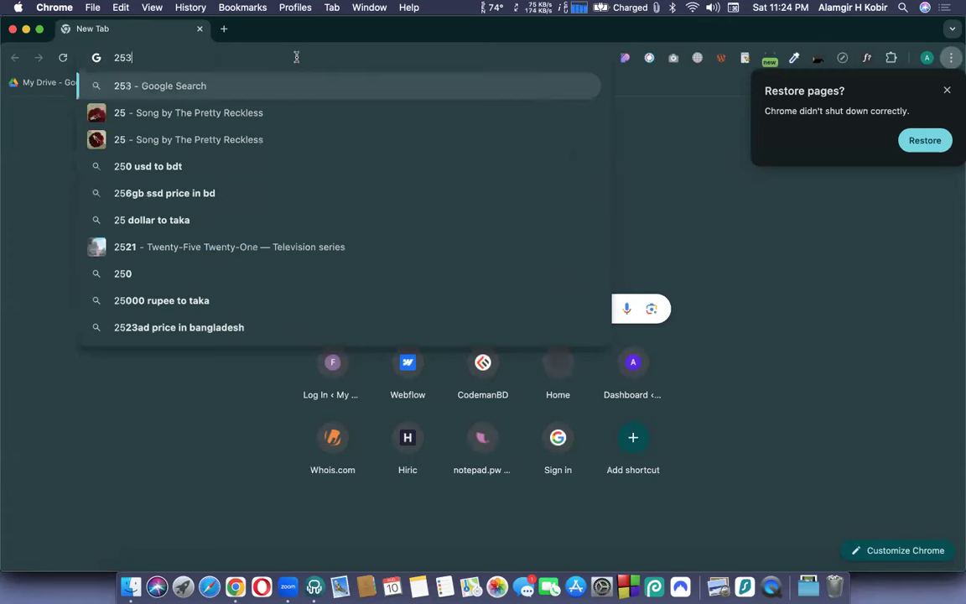
type(".")
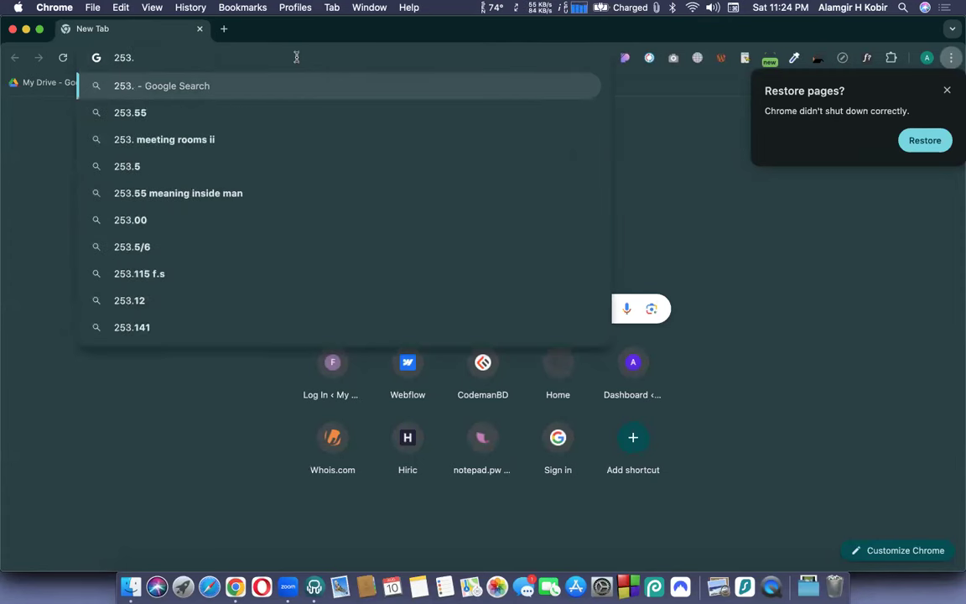
type("alamgirhkobir")
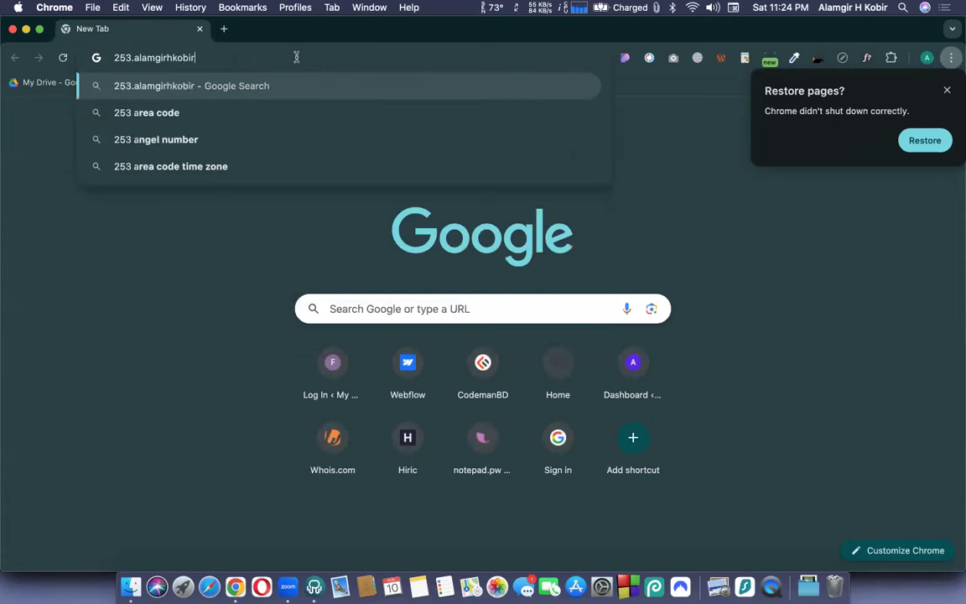
type(".co")
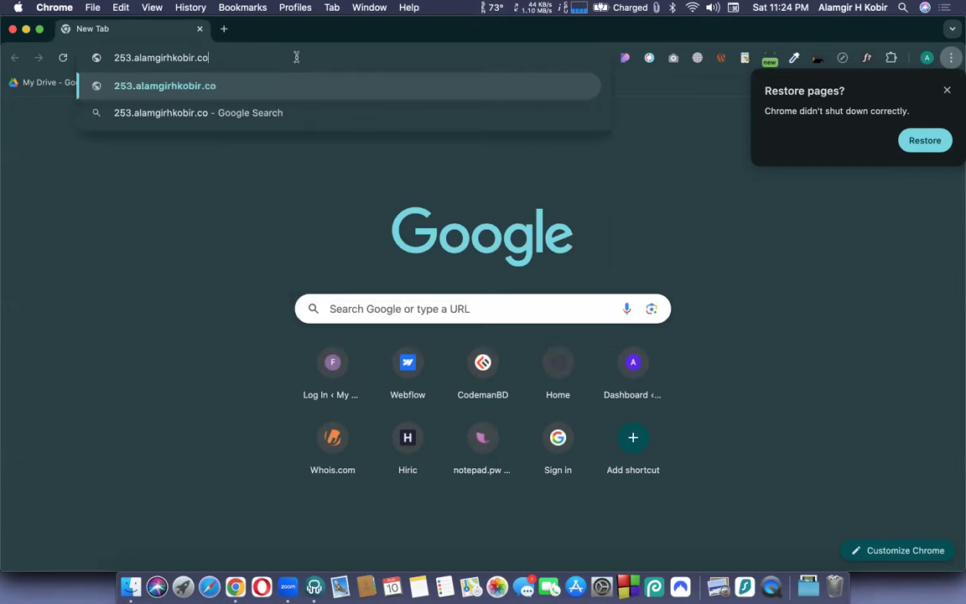
type("m")
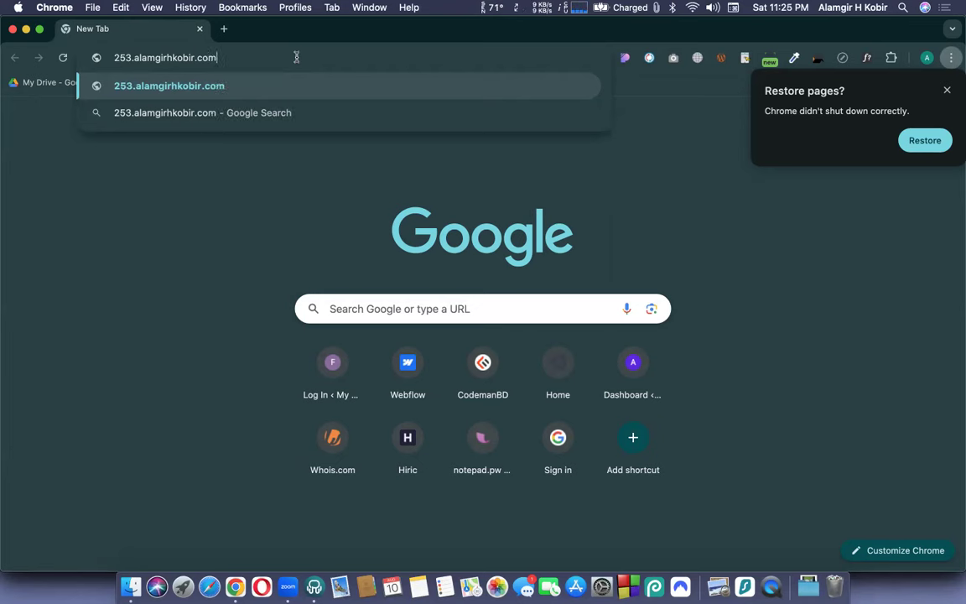
key("Return")
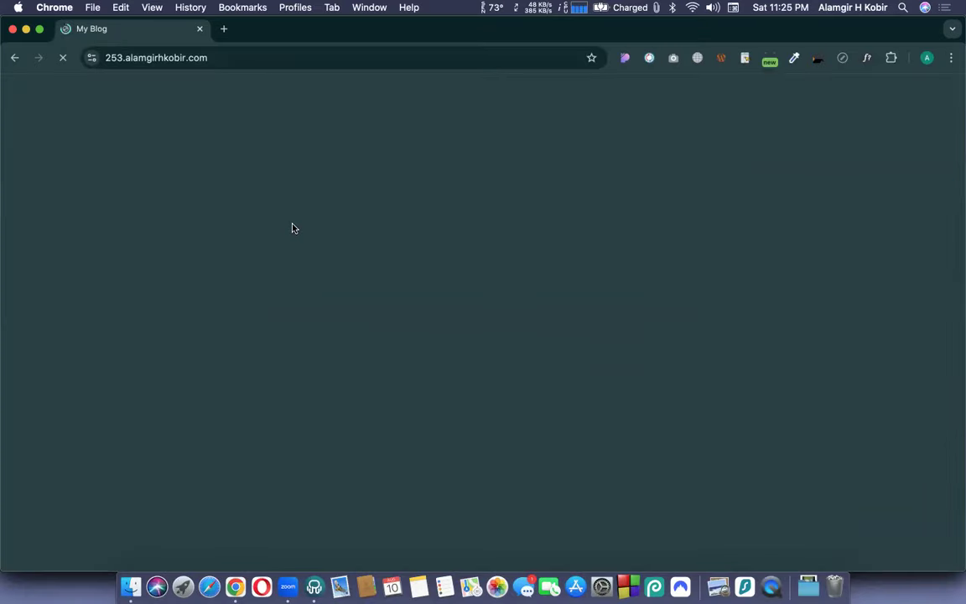
key("ctrl+Up")
left_click(214, 59)
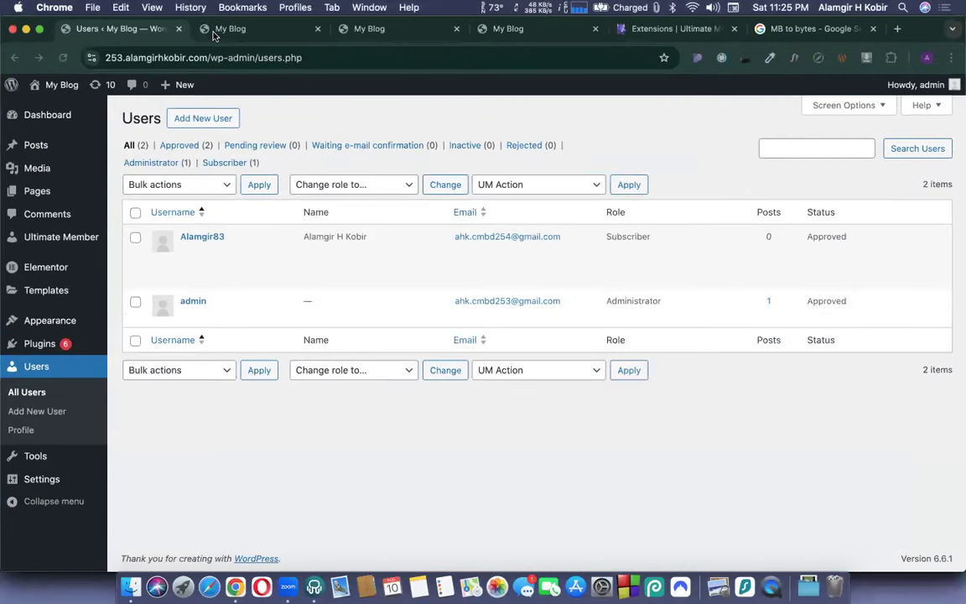
Step: Enable the pending-review notification email in Ultimate Member and save it
mouse_move(84, 238)
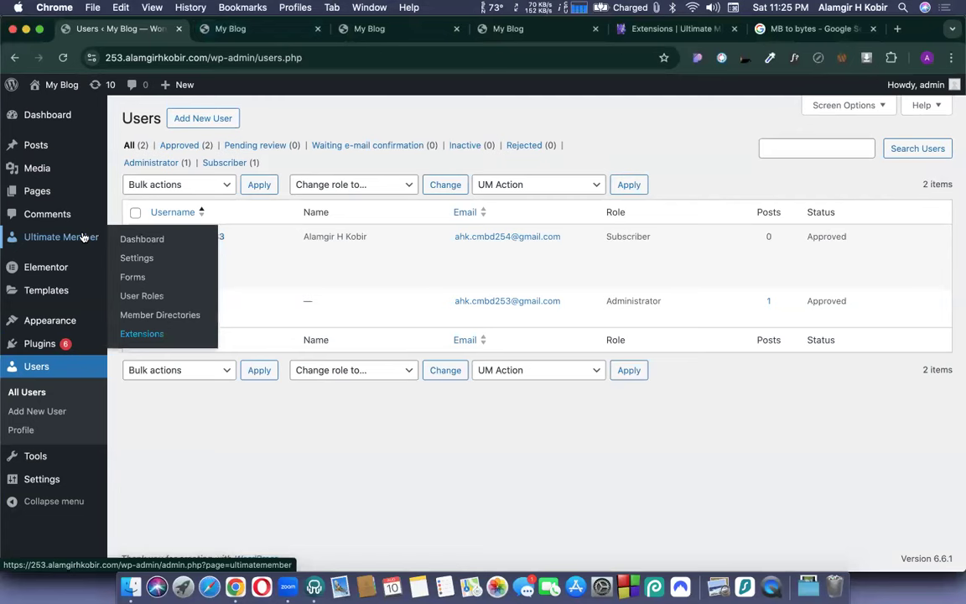
left_click(130, 257)
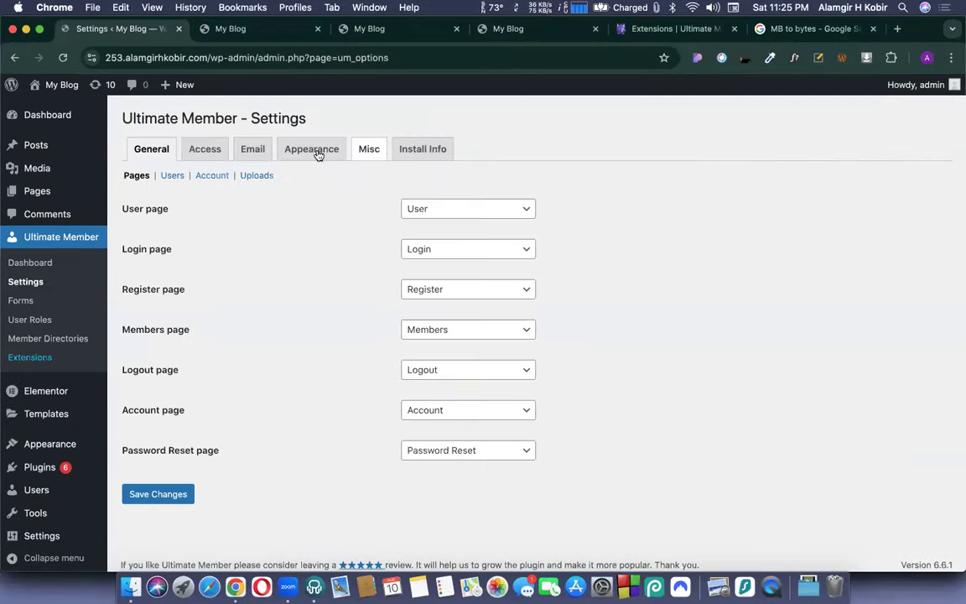
left_click(256, 153)
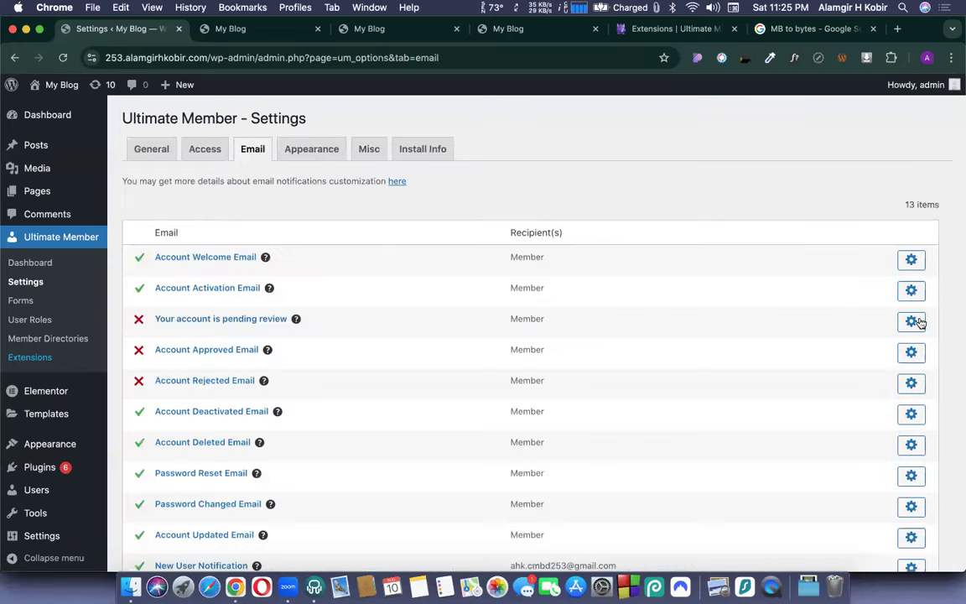
left_click(912, 321)
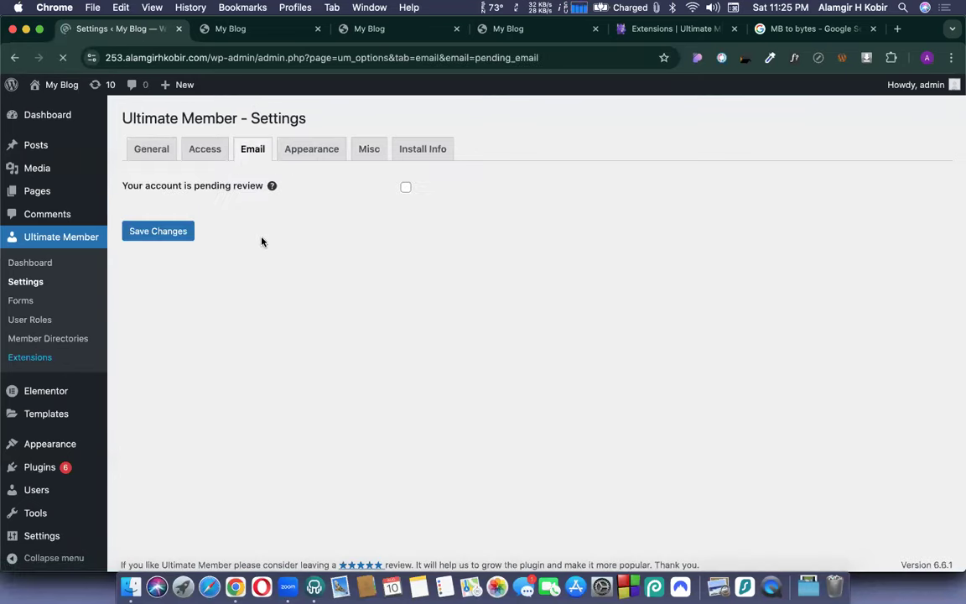
left_click(407, 188)
scroll(328, 344, "down", 5)
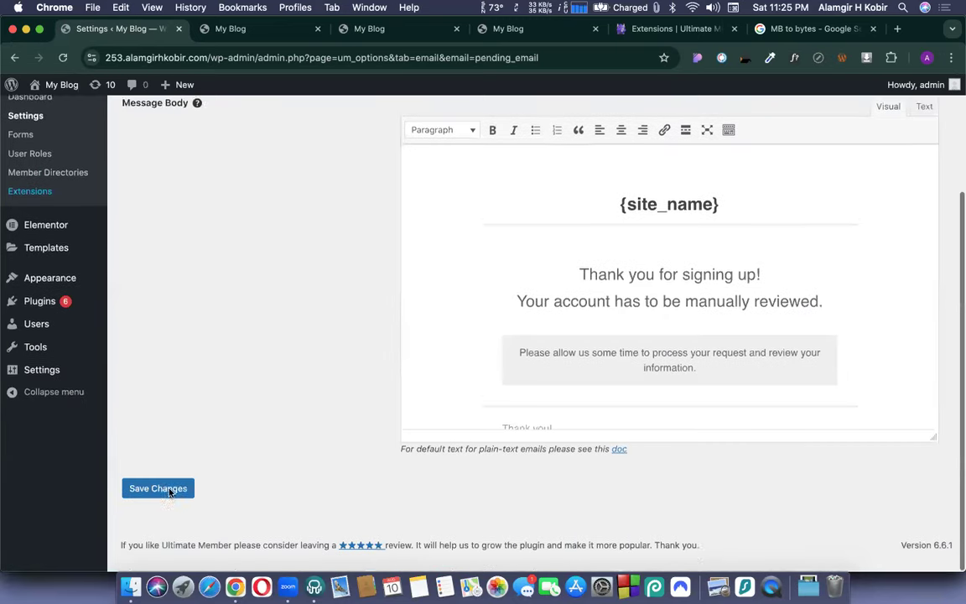
left_click(161, 501)
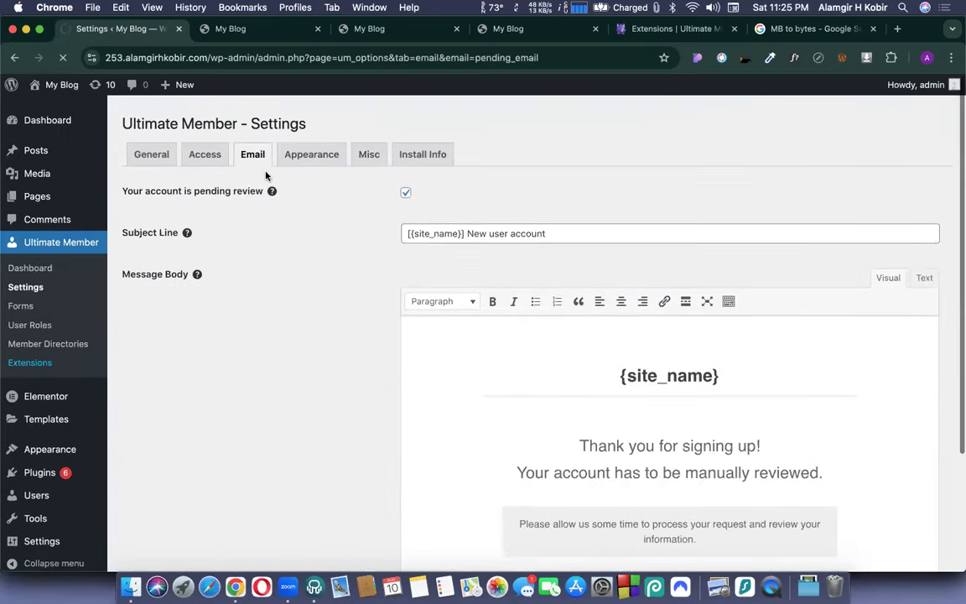
Step: Enable the Account Approved Email and save its settings
left_click(254, 149)
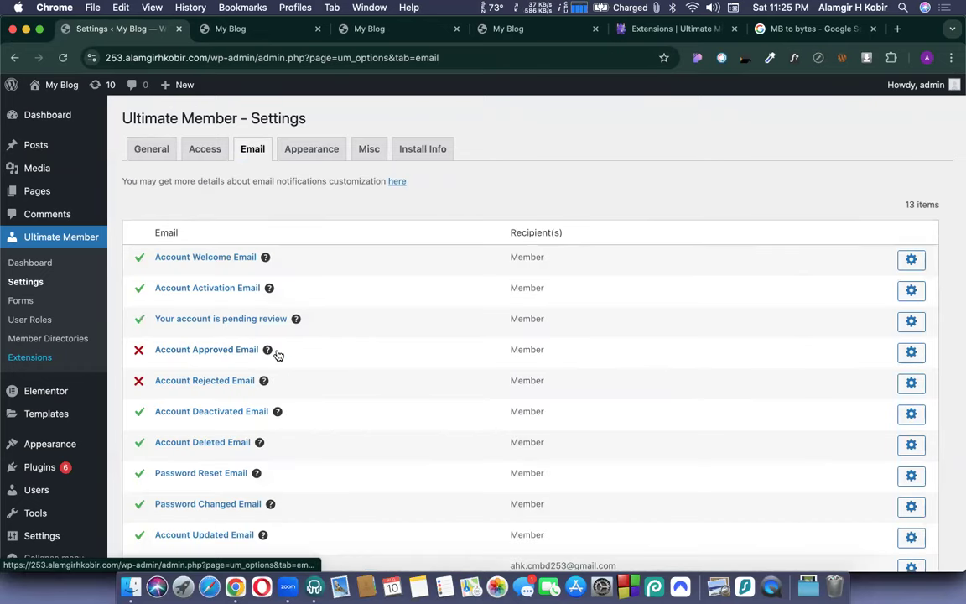
left_click(911, 353)
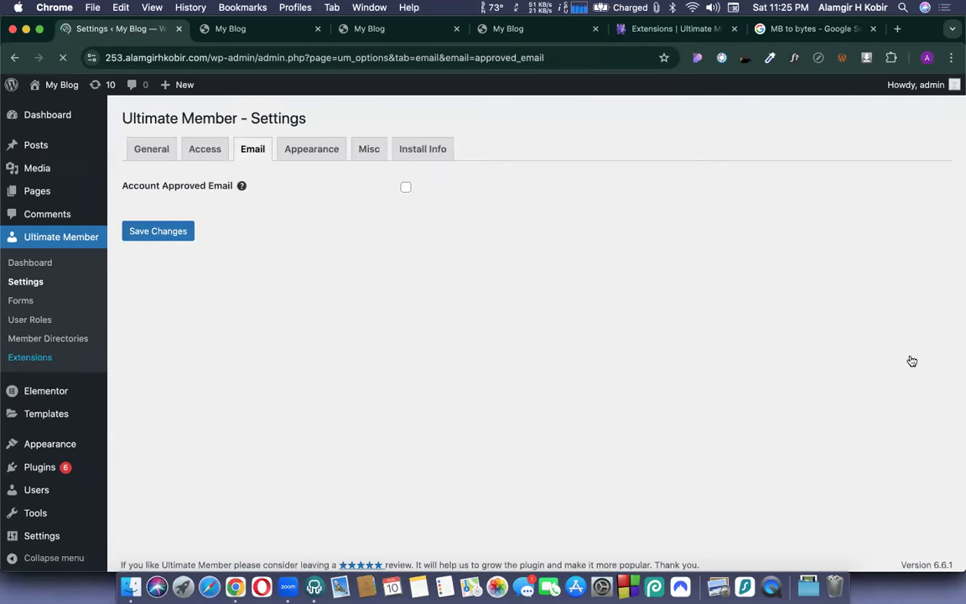
left_click(406, 189)
scroll(251, 377, "down", 5)
left_click(165, 500)
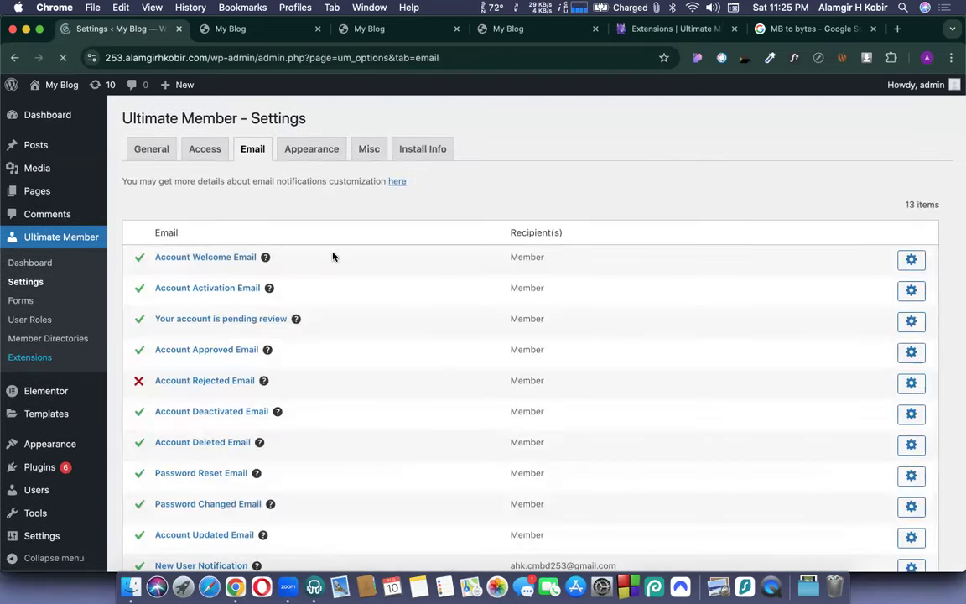
key("ctrl+Up")
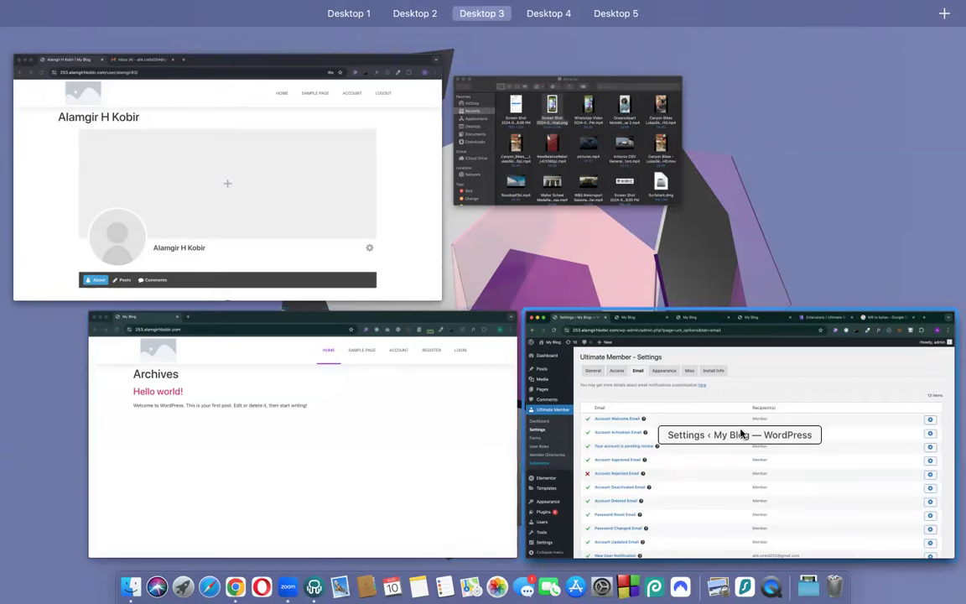
Step: Go from the blog home page through Login to the Register page
left_click(231, 411)
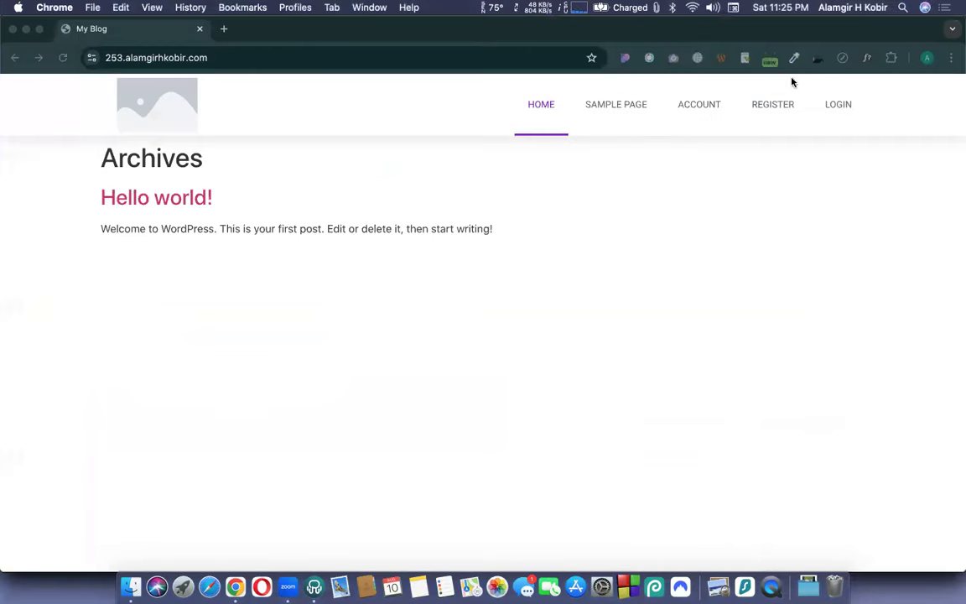
left_click(838, 106)
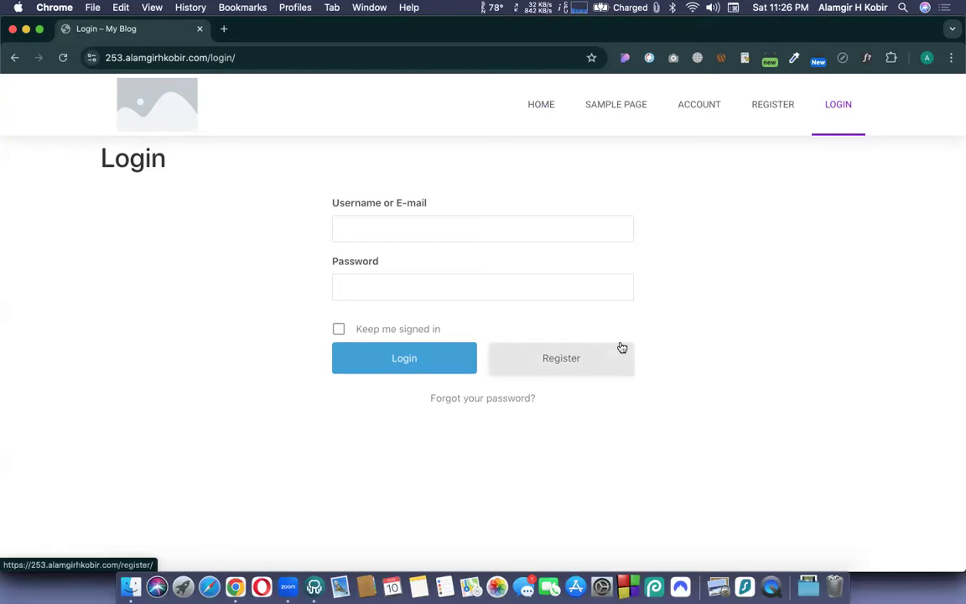
left_click(595, 364)
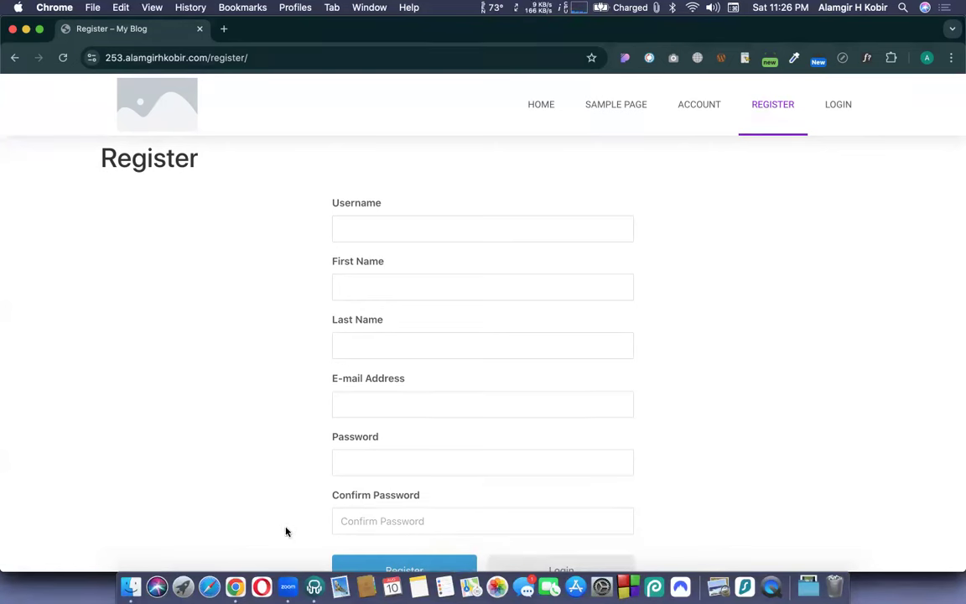
Step: Fill in the new member's username, first name, last name and e-mail address
left_click(419, 223)
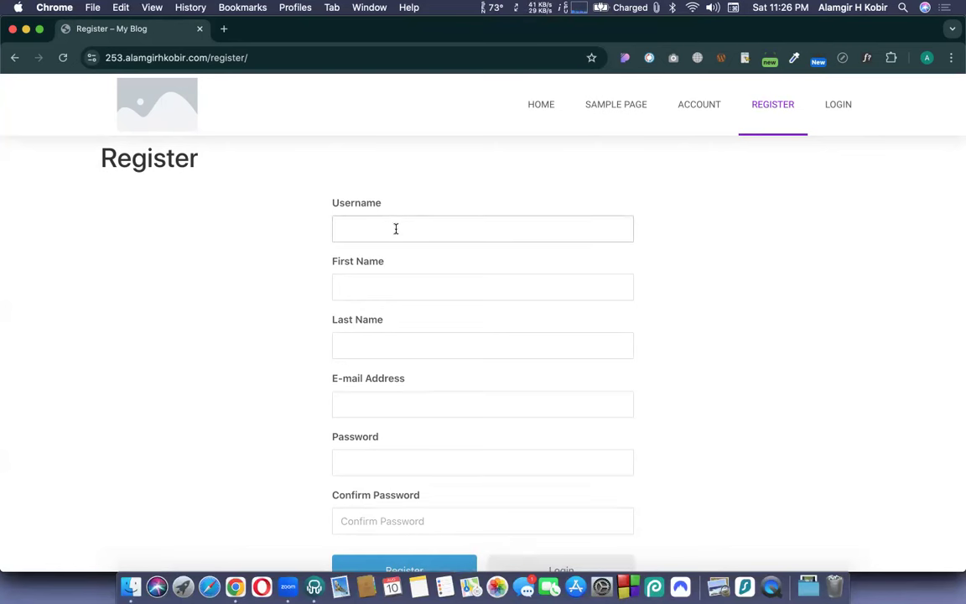
type("Alamgir3")
key("Tab")
type("Alamgir")
key("Tab")
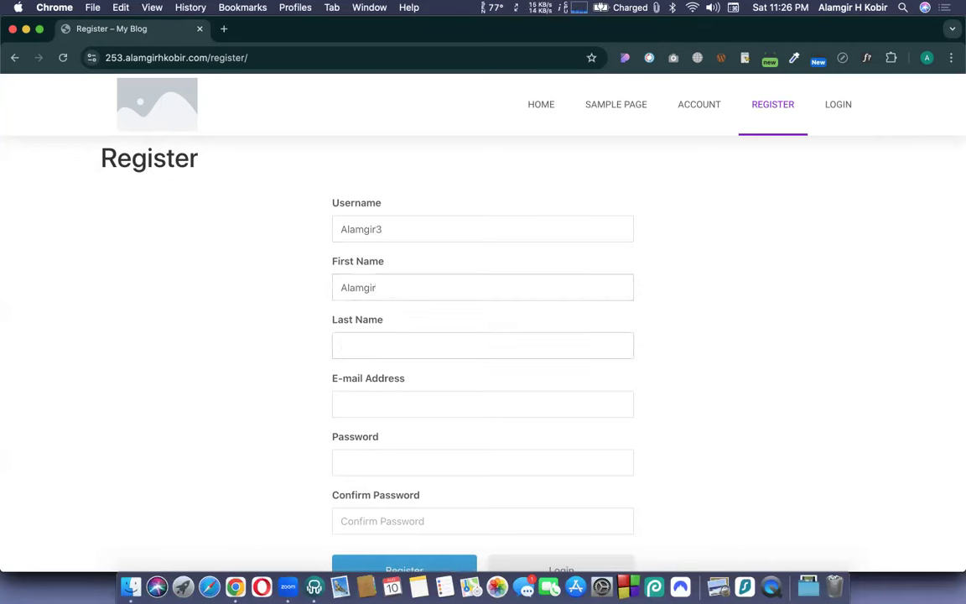
type("Kobir")
key("Tab")
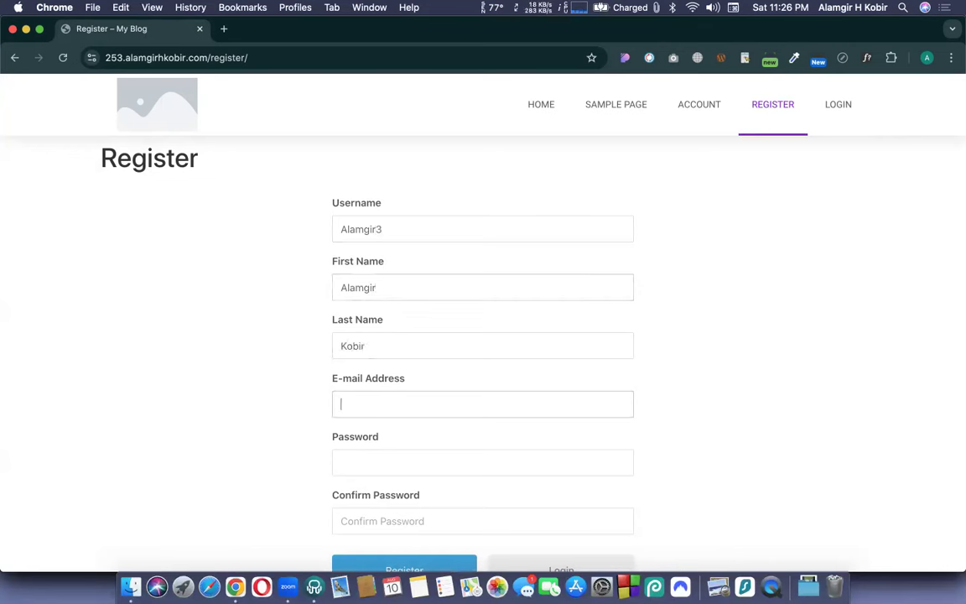
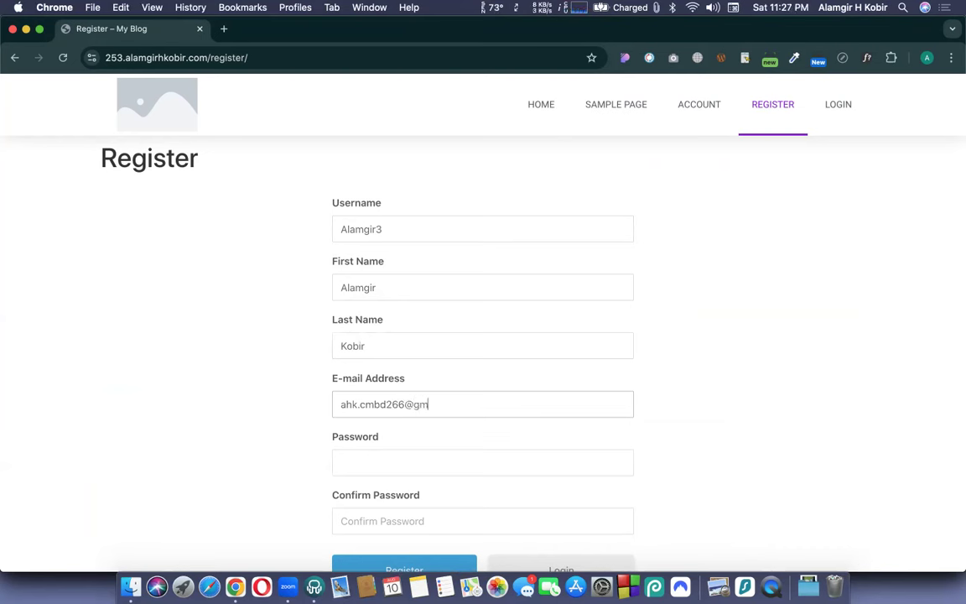
Step: Enter and confirm the account password, then submit the registration
left_click(927, 58)
left_click(926, 58)
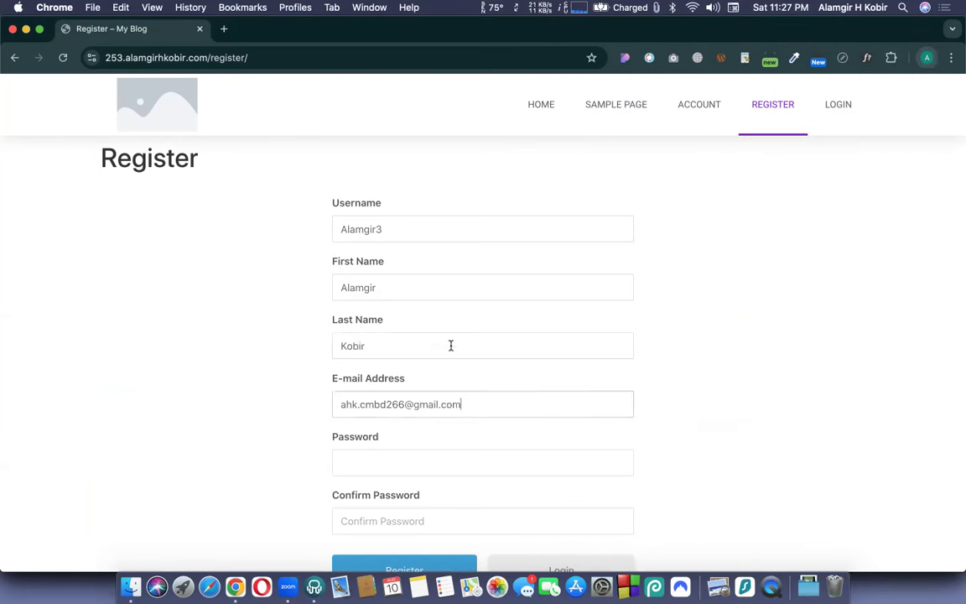
scroll(405, 379, "down", 2)
left_click(394, 406)
type("•••")
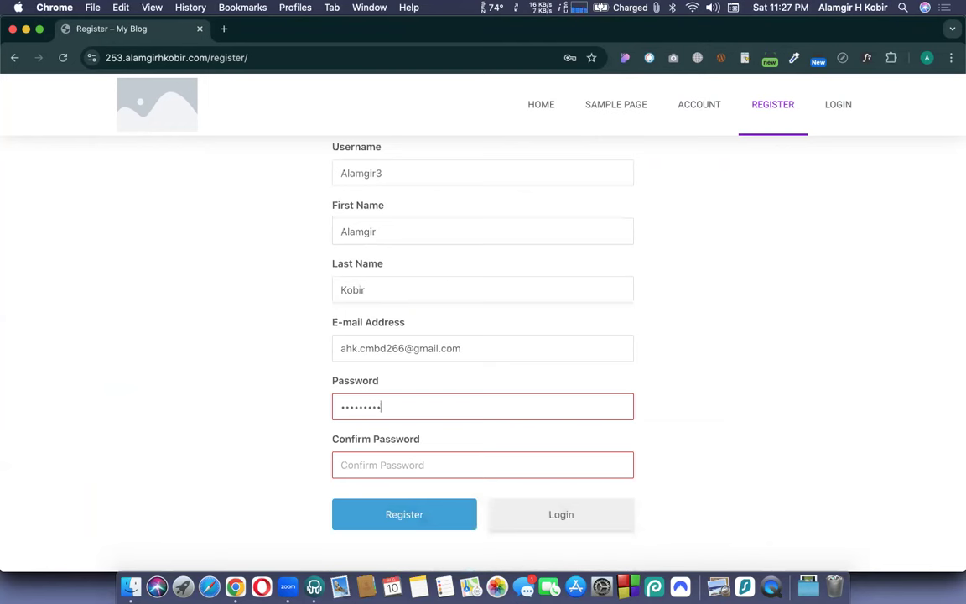
left_click(483, 464)
type("•")
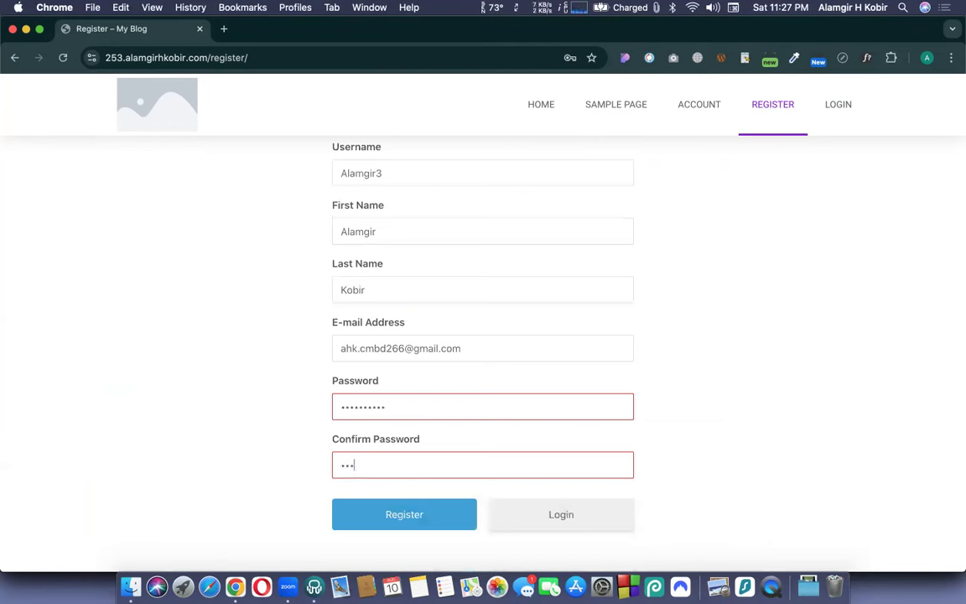
type("•")
key("Return")
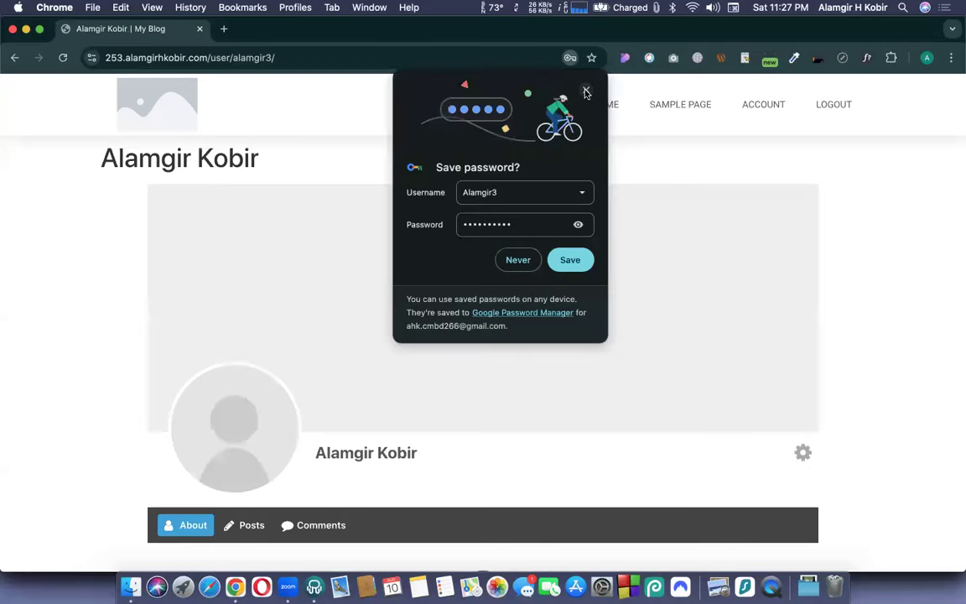
Step: Dismiss the password prompt, view the new member's My Account page, then return to WordPress settings
left_click(586, 92)
scroll(472, 358, "down", 3)
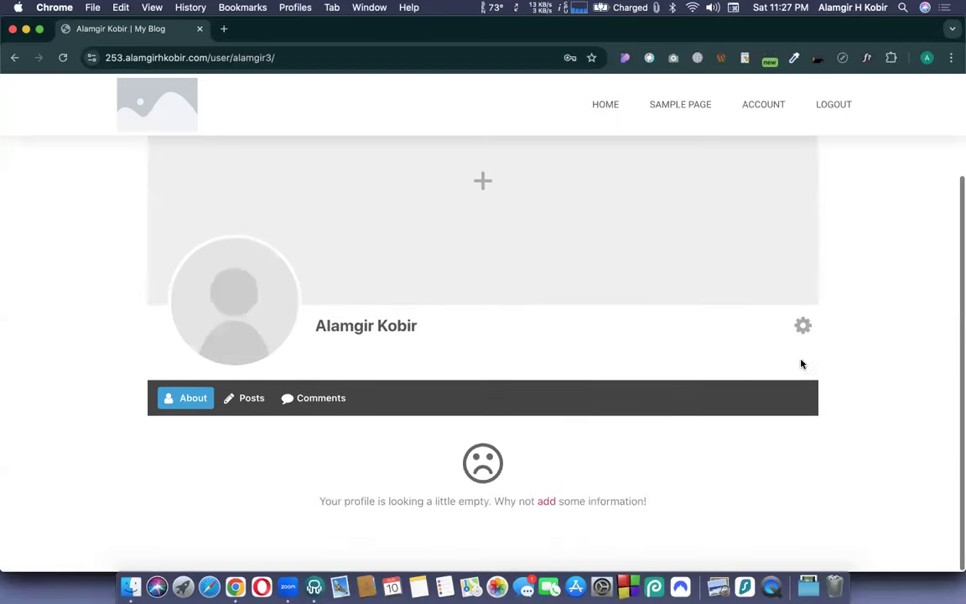
left_click(802, 326)
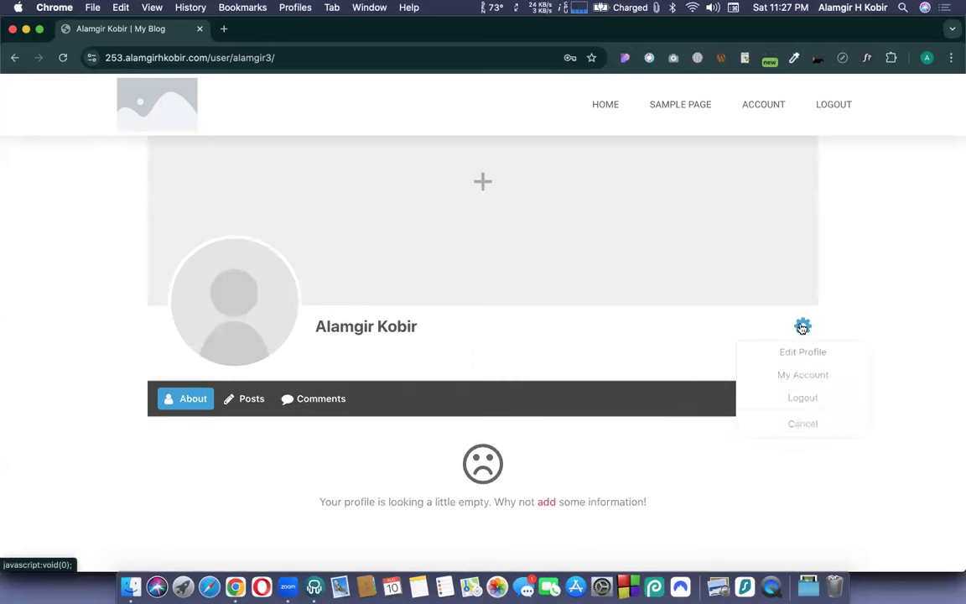
left_click(793, 376)
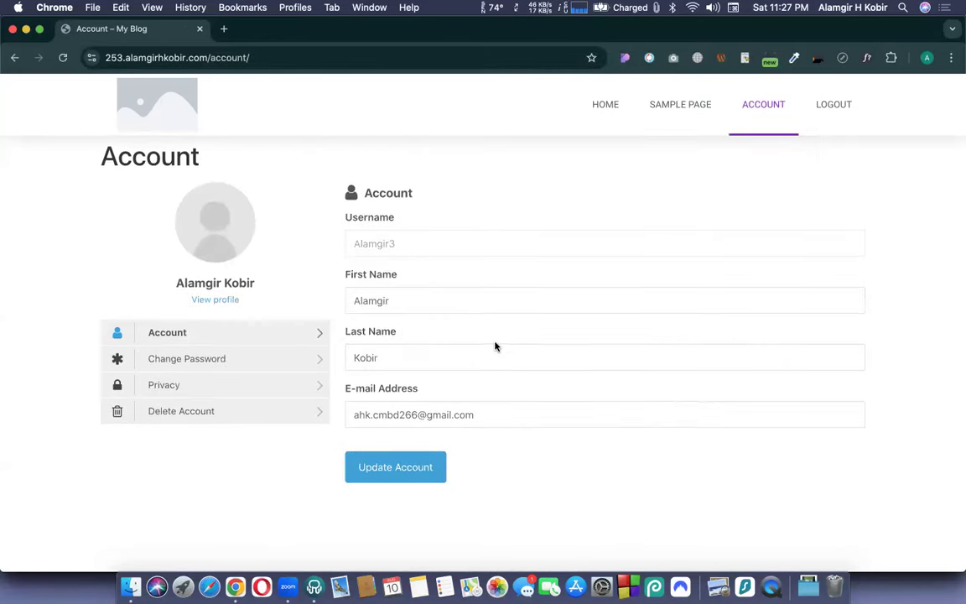
key("ctrl+Up")
left_click(392, 419)
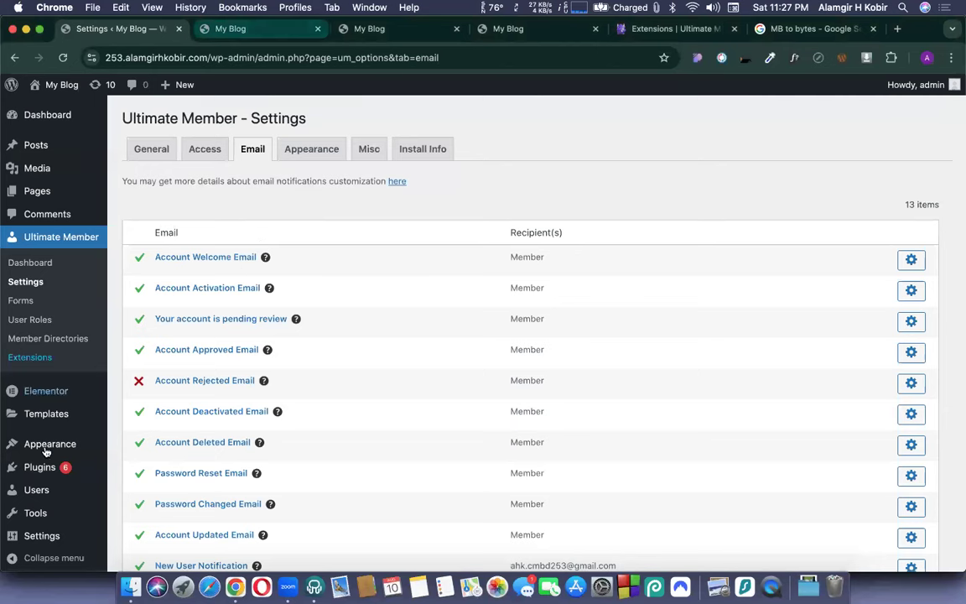
Step: Review the Account Activation Email template, then go back to the email notifications list
mouse_move(51, 520)
scroll(48, 521, "down", 3)
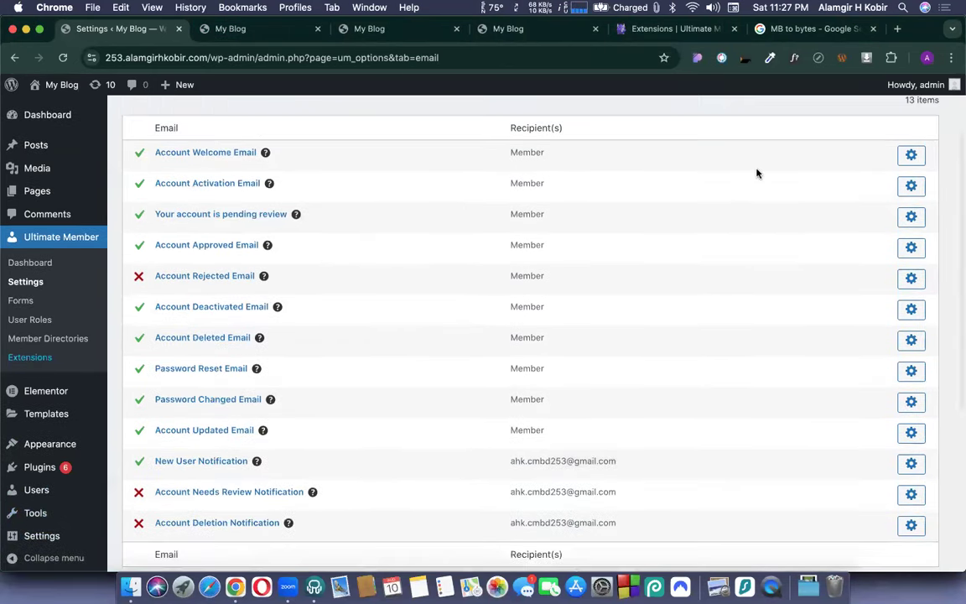
left_click(912, 185)
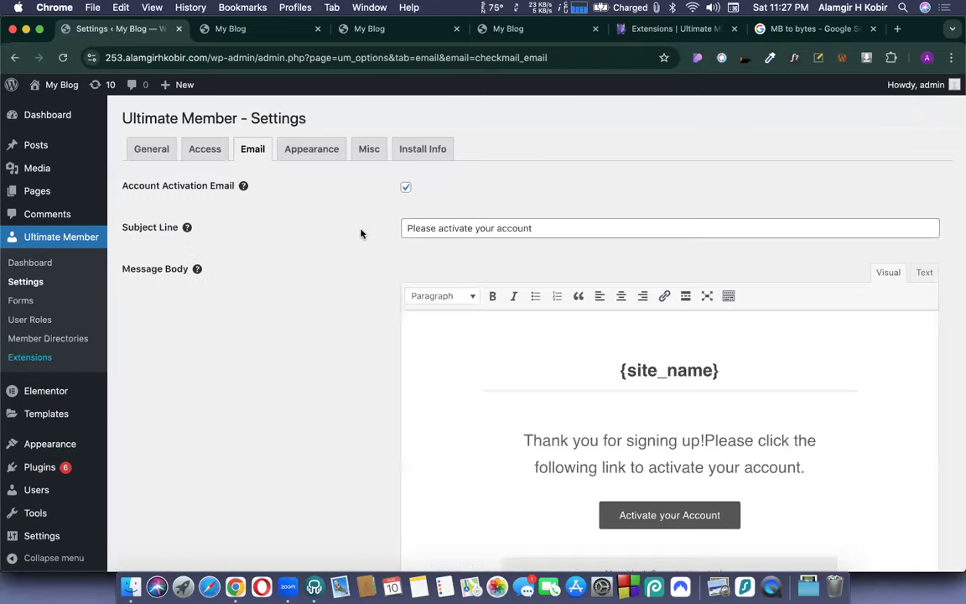
scroll(352, 275, "down", 1)
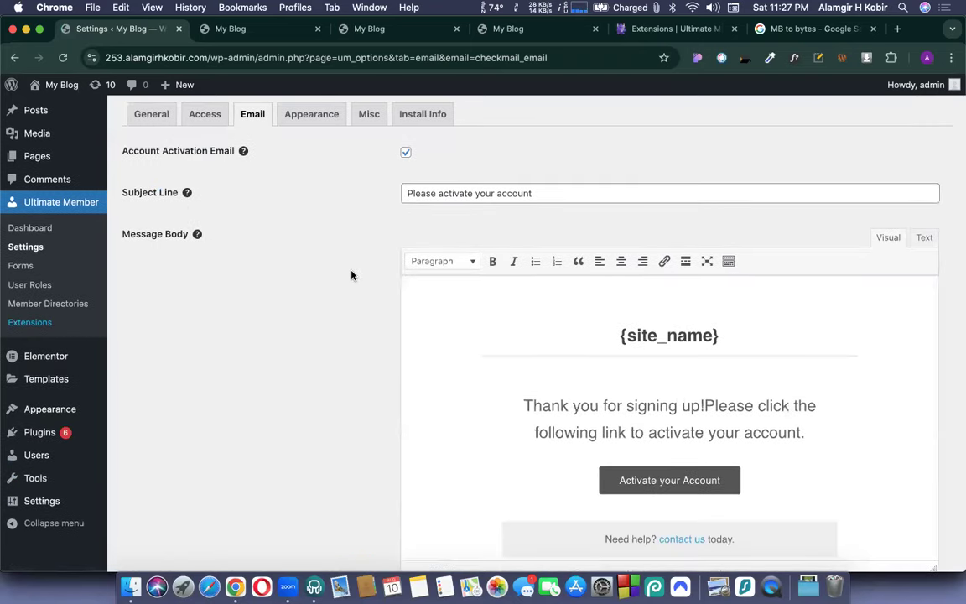
scroll(352, 275, "down", 3)
scroll(470, 342, "up", 4)
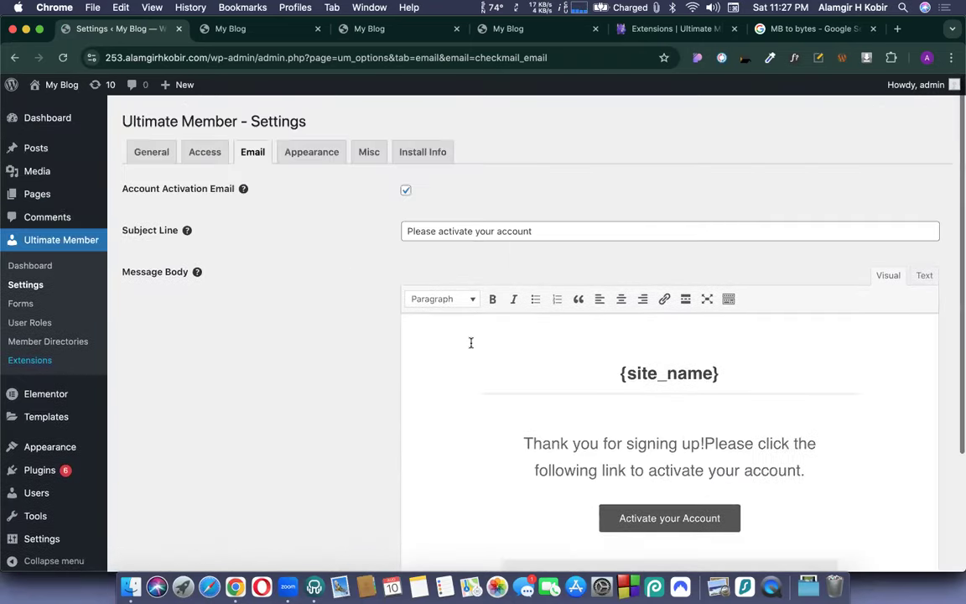
left_click(252, 148)
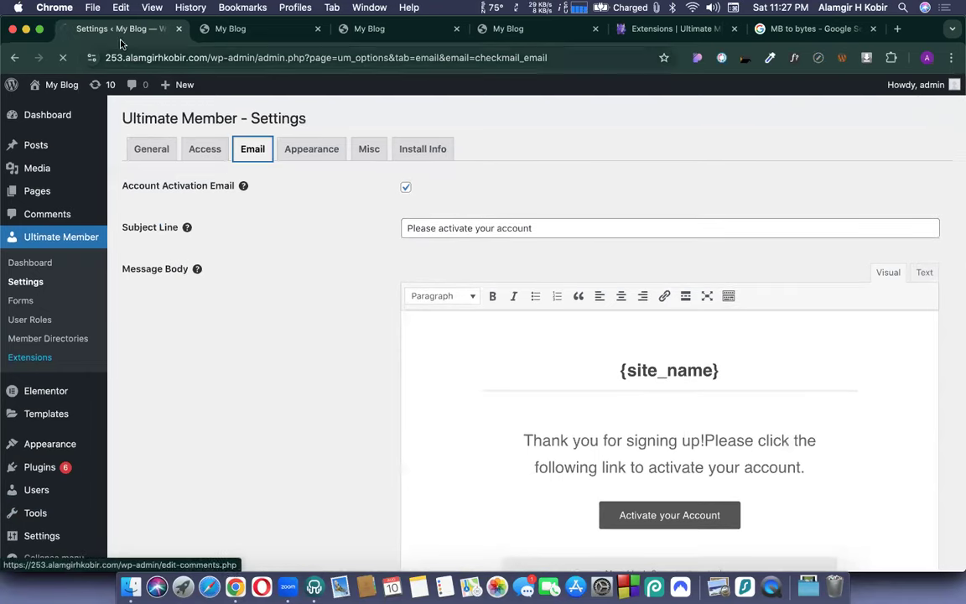
scroll(317, 272, "down", 5)
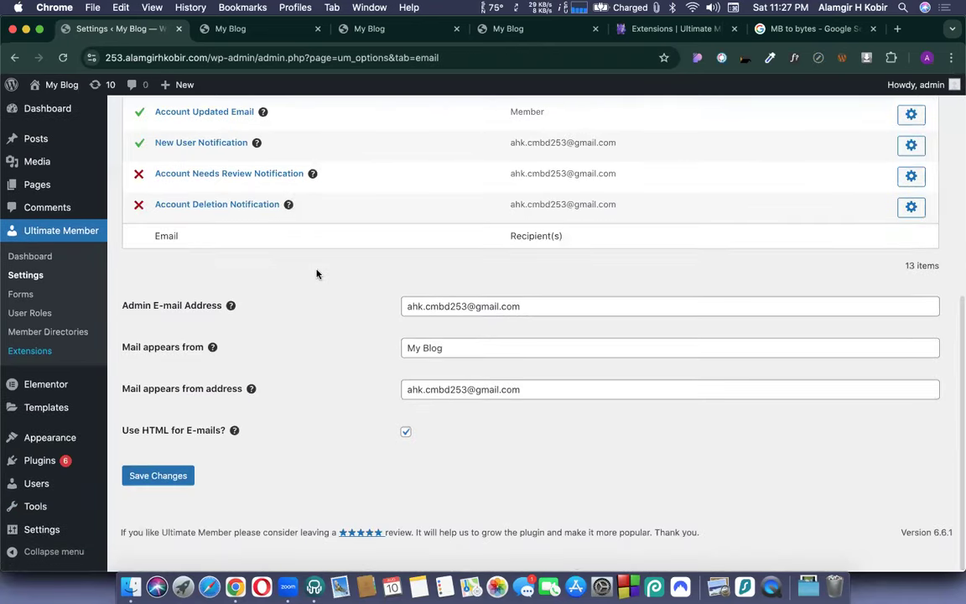
scroll(334, 318, "up", 1)
key("ctrl+Up")
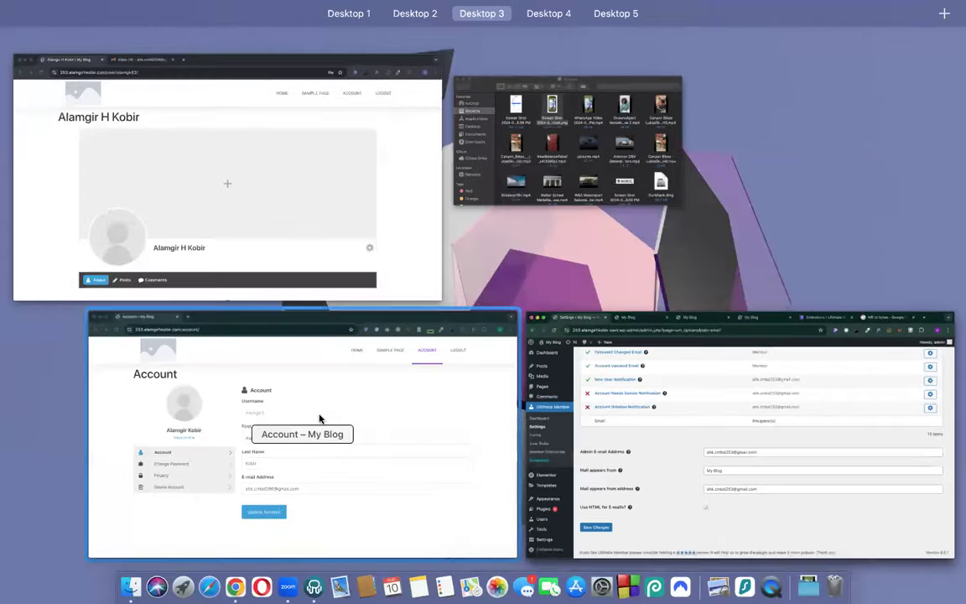
Step: Switch between the member profile, Gmail and Account page windows
left_click(259, 194)
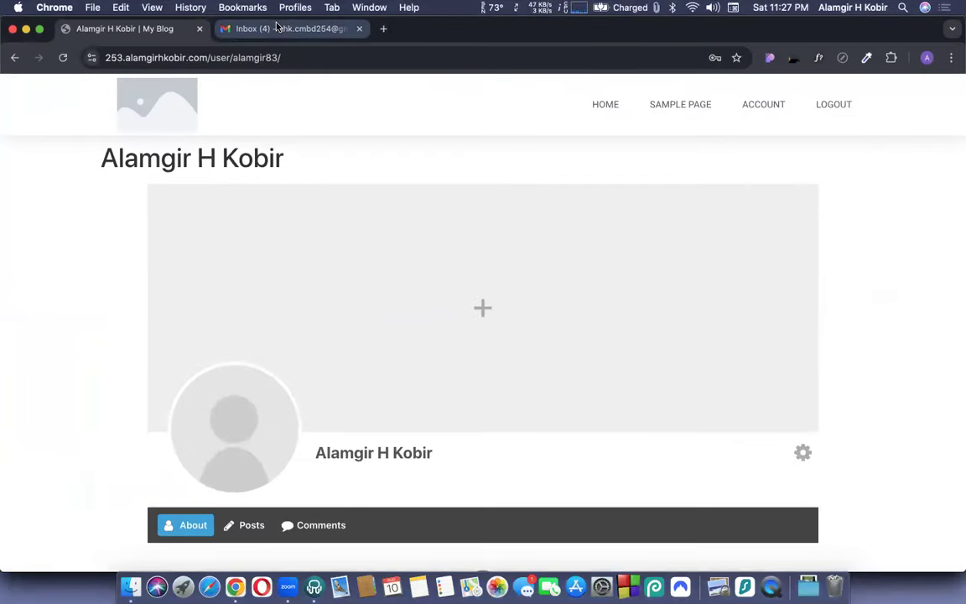
left_click(278, 27)
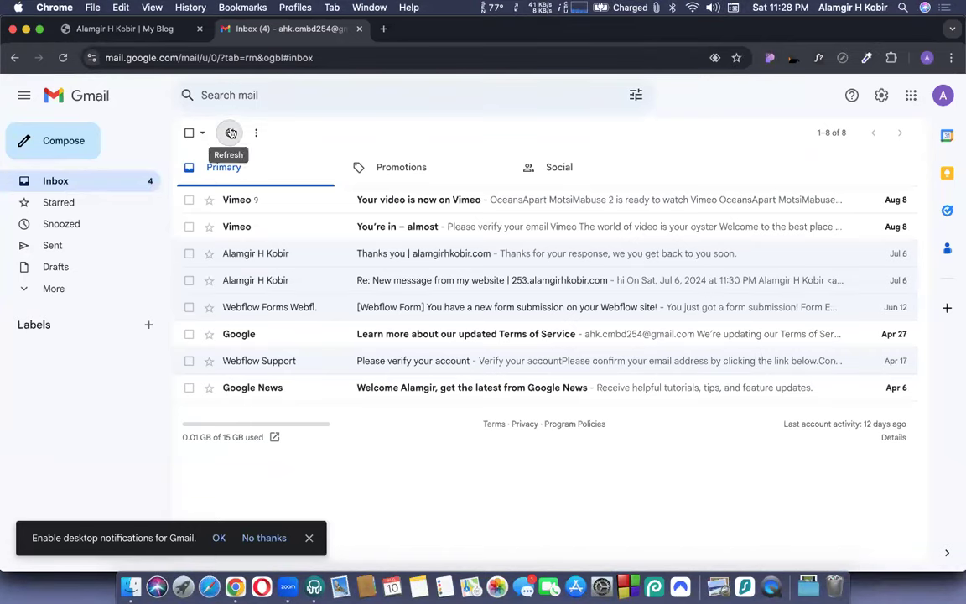
key("ctrl+Up")
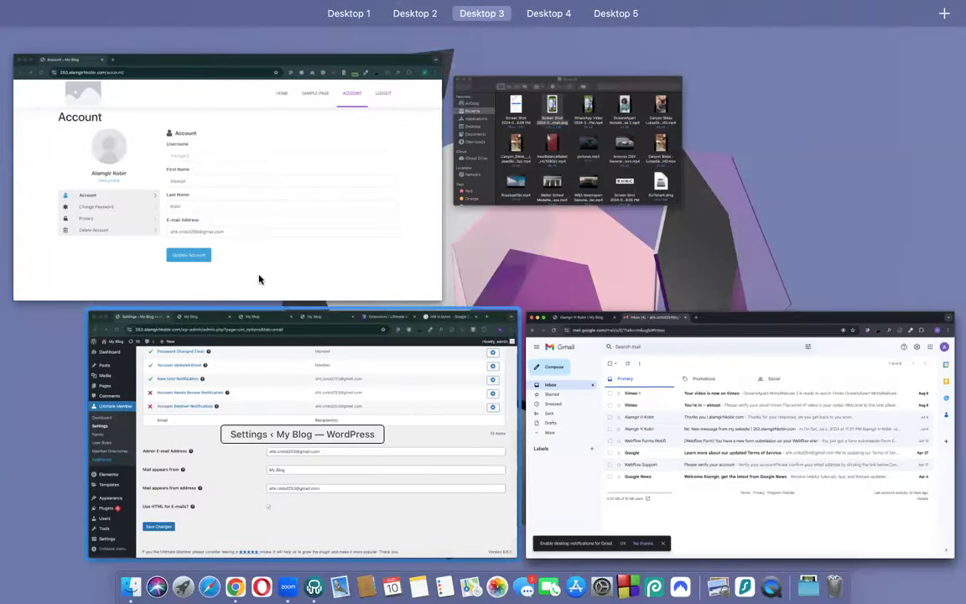
left_click(252, 213)
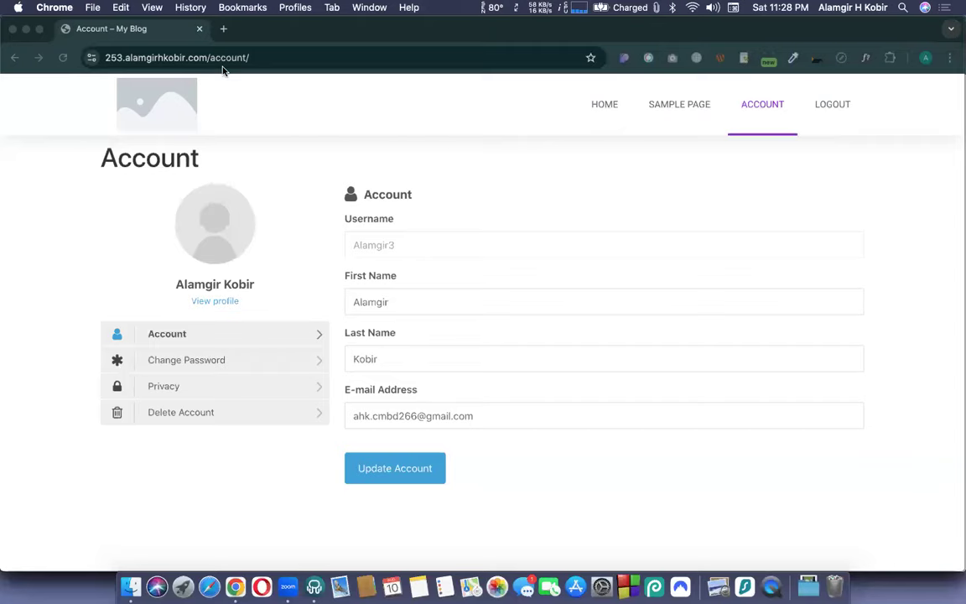
Step: Close the Account page tab, open Gmail, refresh the inbox and expand the folder list
key("super+t")
left_click(200, 29)
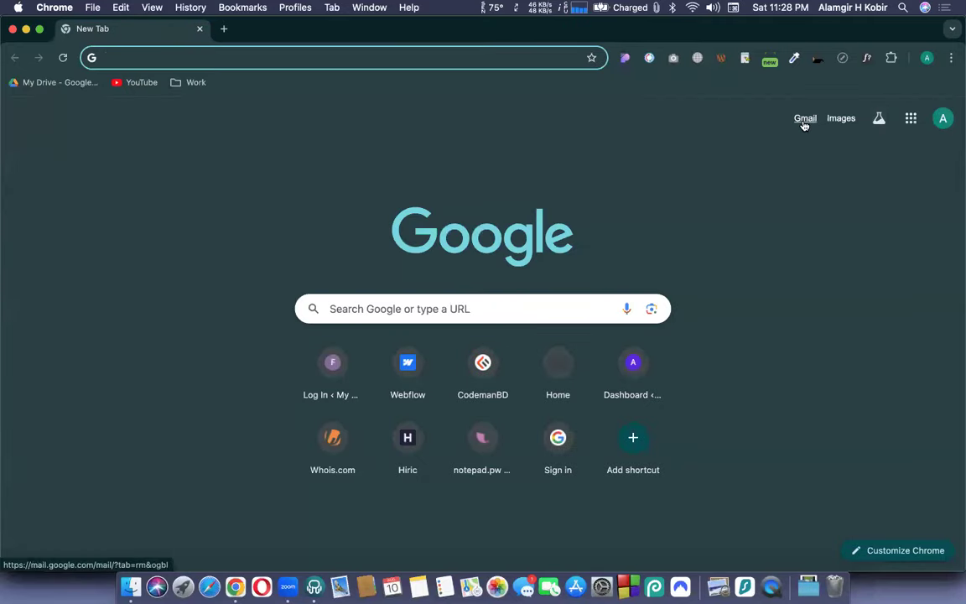
left_click(803, 120)
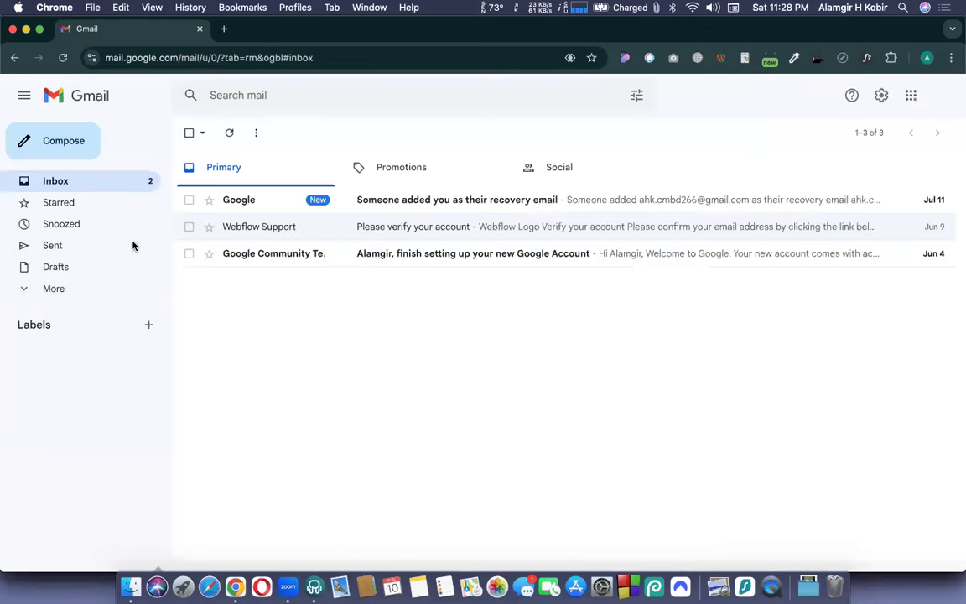
left_click(229, 133)
left_click(53, 295)
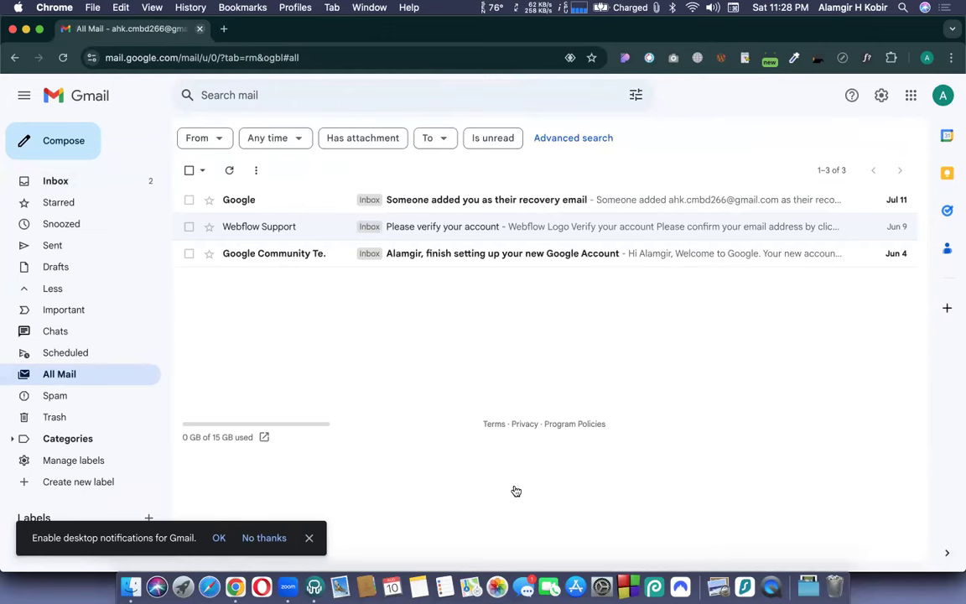
key("super+w")
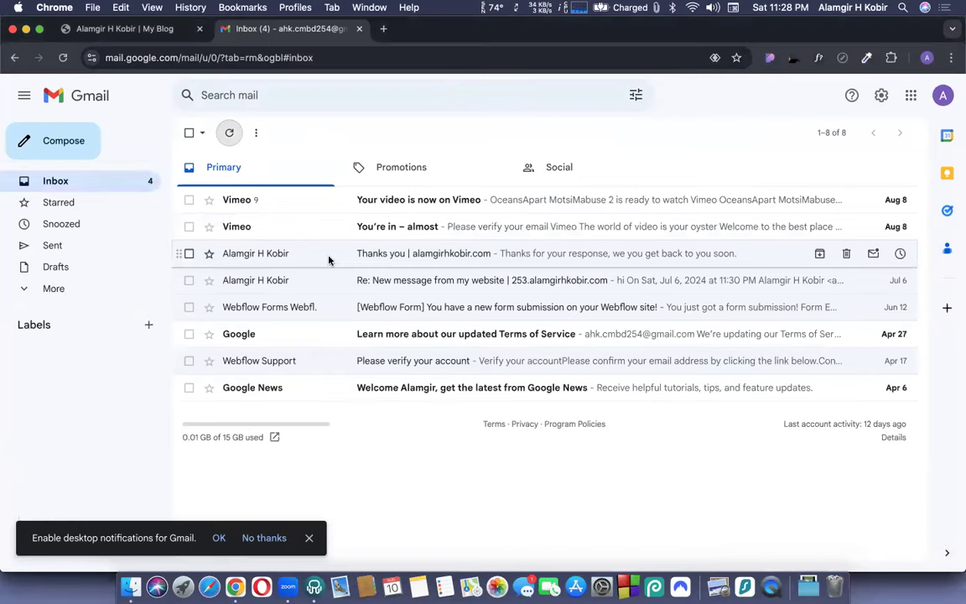
Step: Return to WordPress's email settings and scroll to the top of the list
key("ctrl+Up")
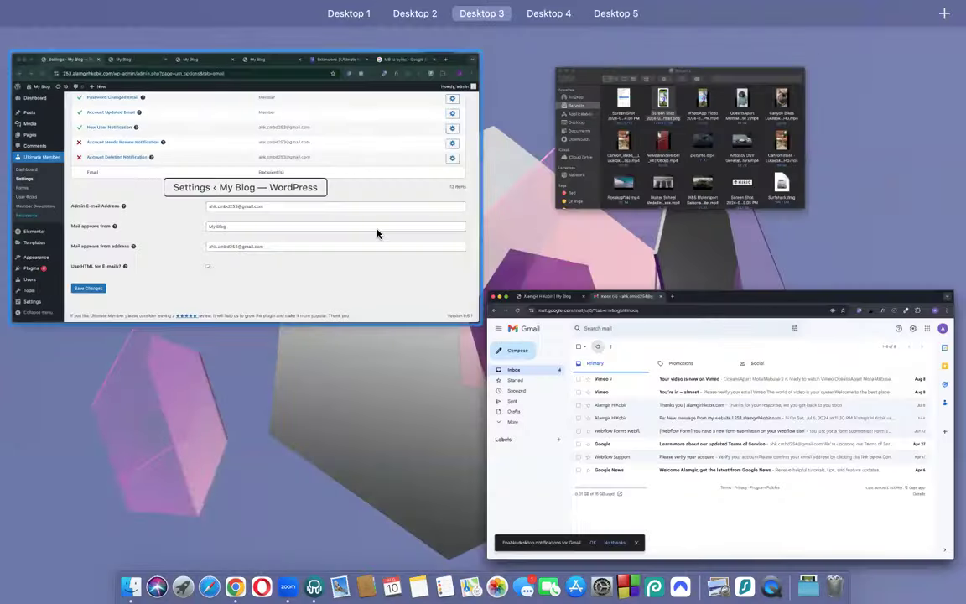
left_click(377, 231)
scroll(368, 312, "up", 5)
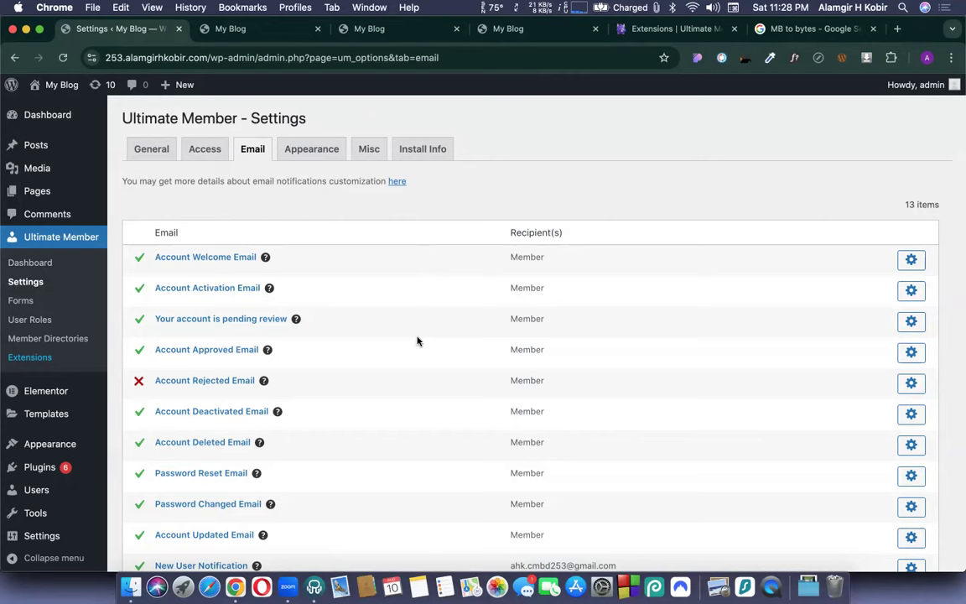
Step: Open Appearance > Registration Form settings and focus the Registration Maximum Width field
left_click(311, 149)
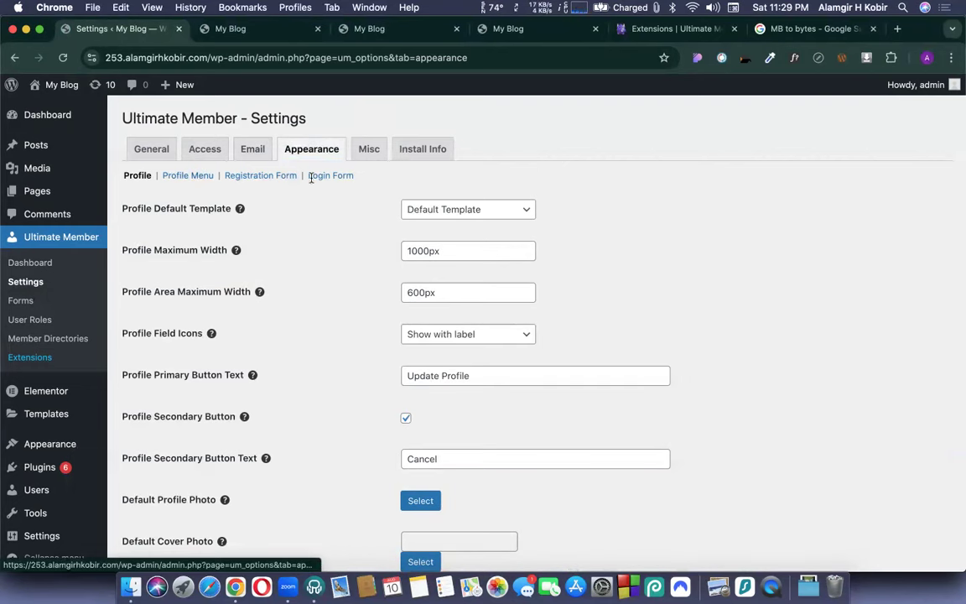
mouse_move(408, 251)
left_mouse_down()
mouse_move(450, 254)
mouse_move(405, 250)
left_mouse_up()
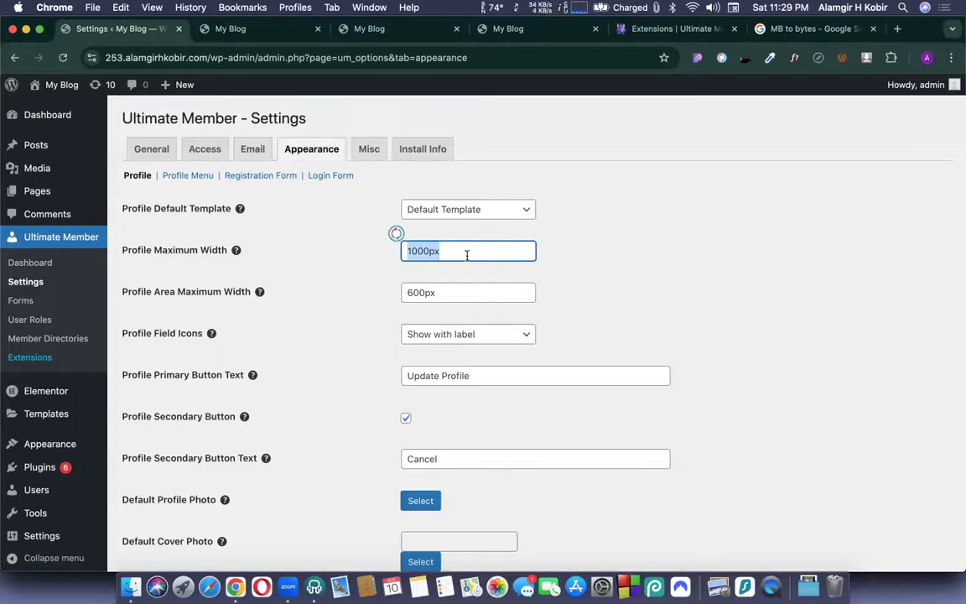
key("ctrl+Up")
left_click(358, 226)
key("ctrl+Up")
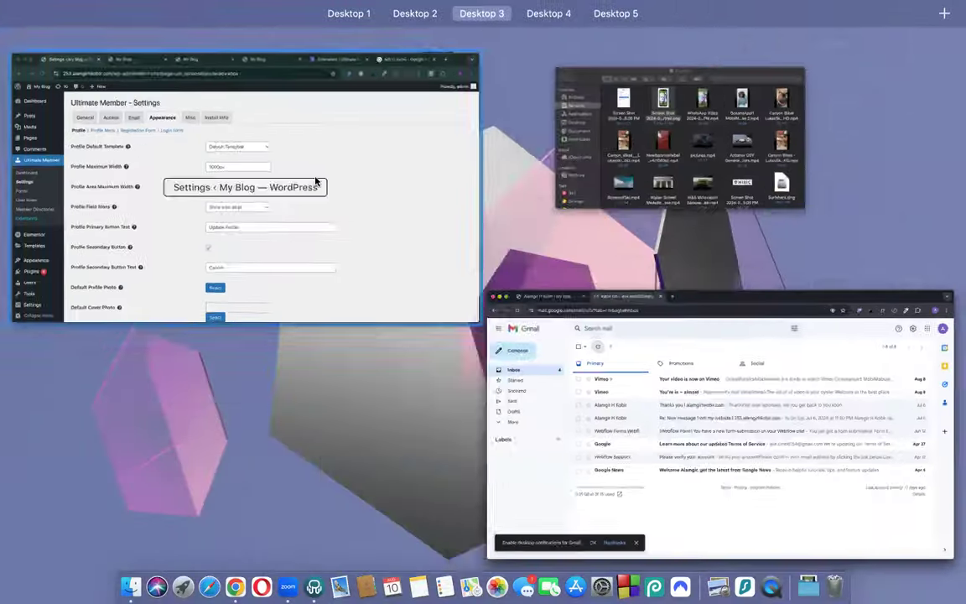
left_click(318, 186)
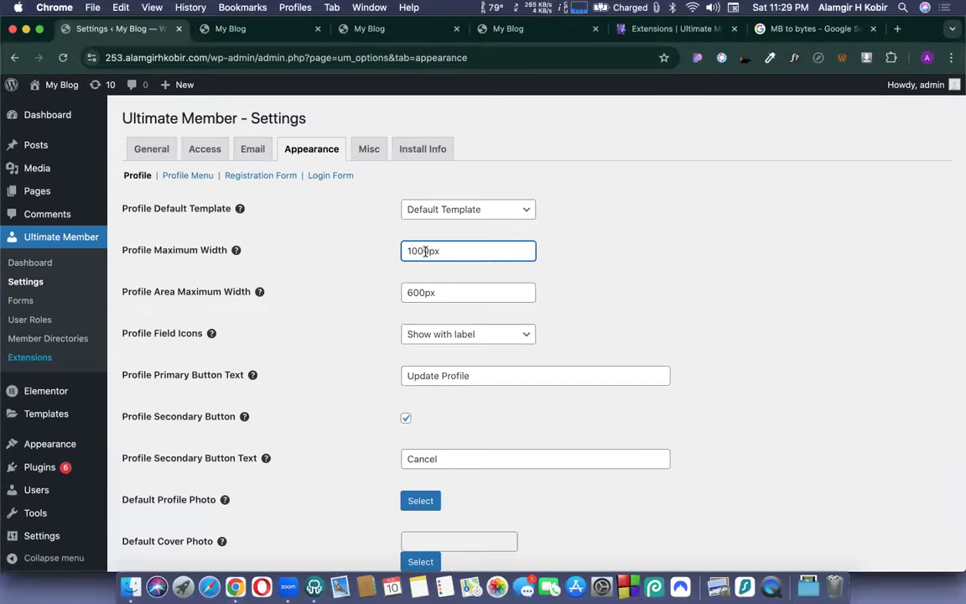
left_click(255, 179)
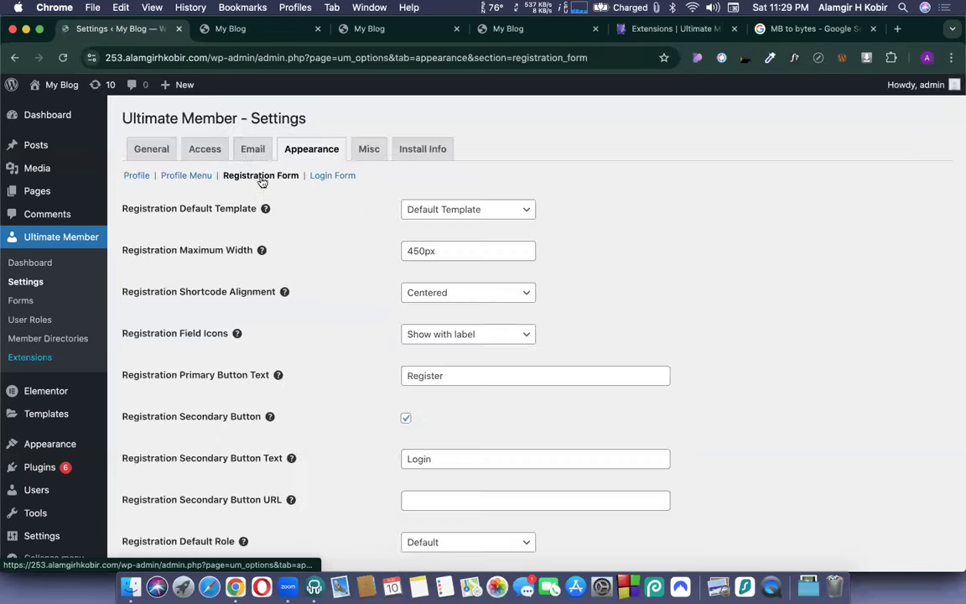
left_click(406, 250)
Step: Switch to the other browser window's live blog tab
key("ctrl+Up")
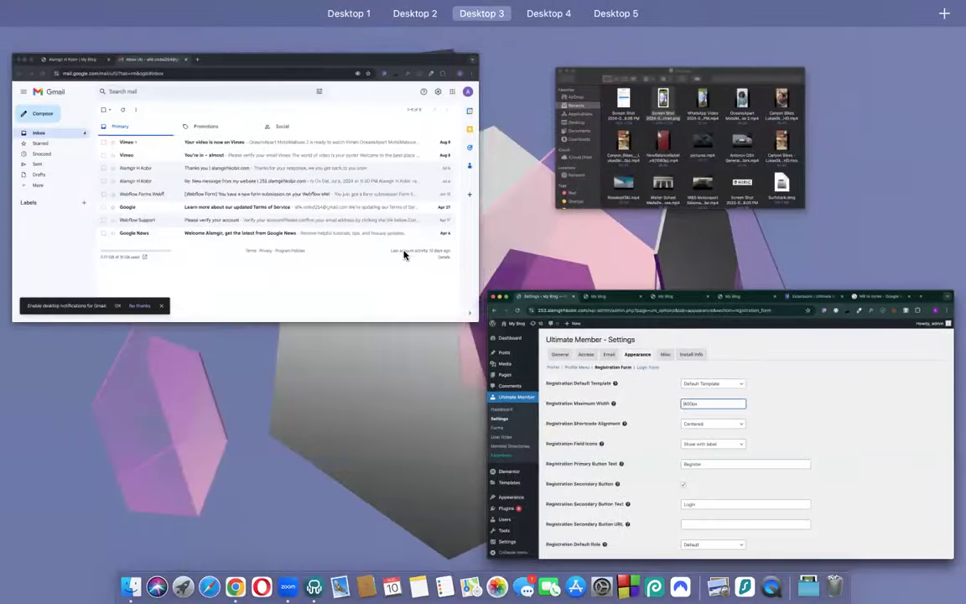
left_click(344, 171)
left_click(143, 30)
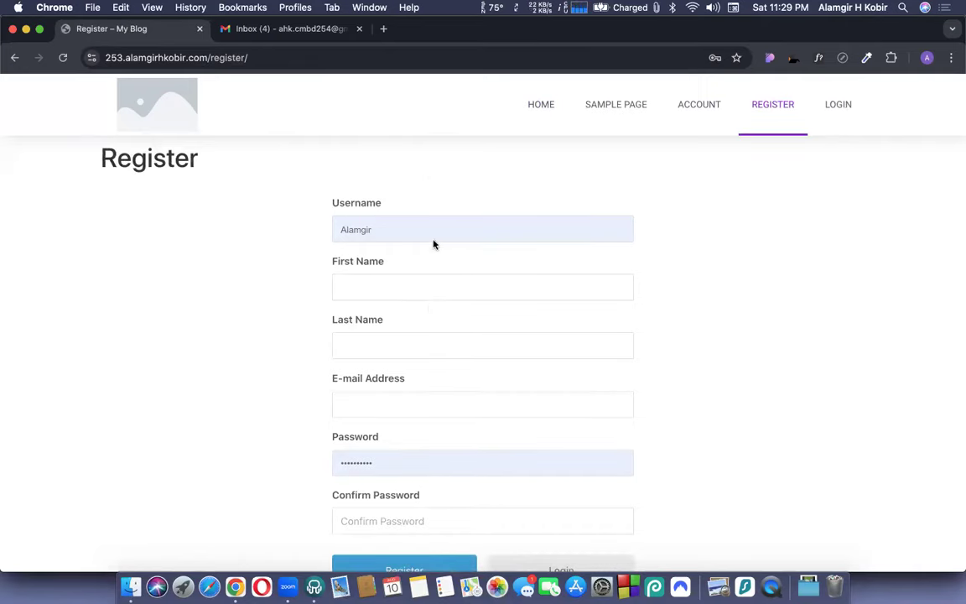
Step: Change Registration Maximum Width to 1450px, save, and reload the Register page
key("ctrl+Up")
left_click(408, 251)
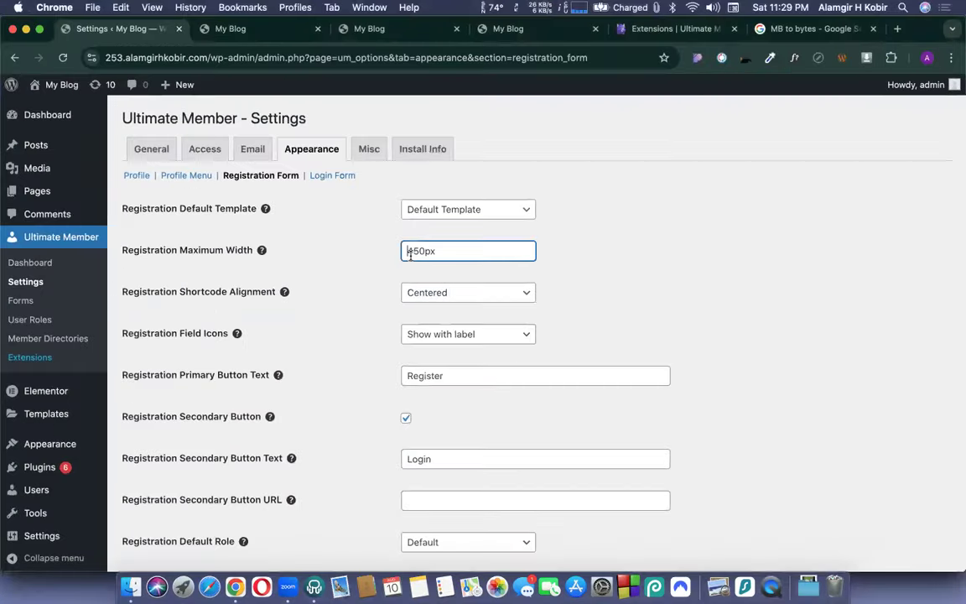
type("1")
scroll(340, 306, "down", 2)
left_click(155, 503)
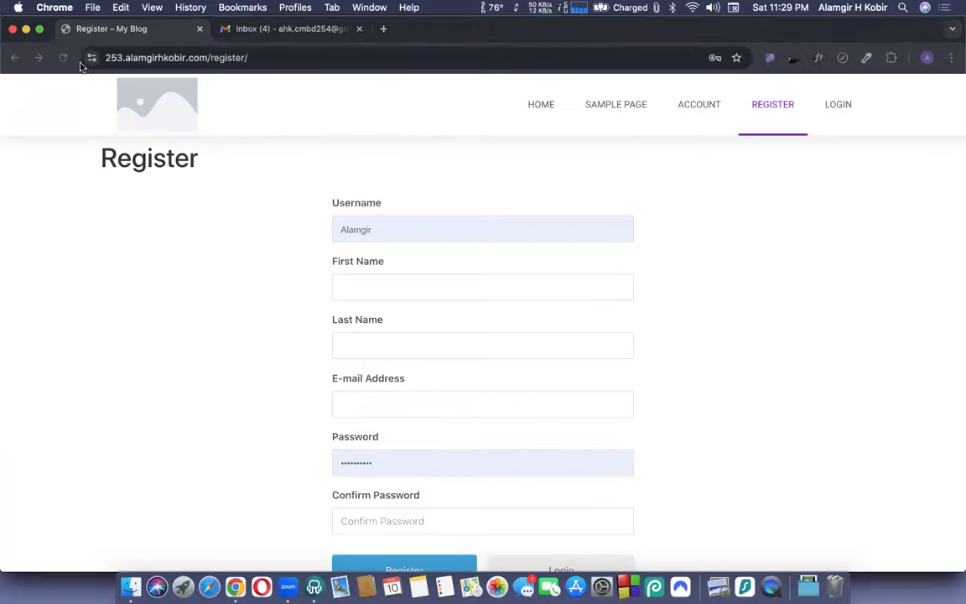
left_click(63, 58)
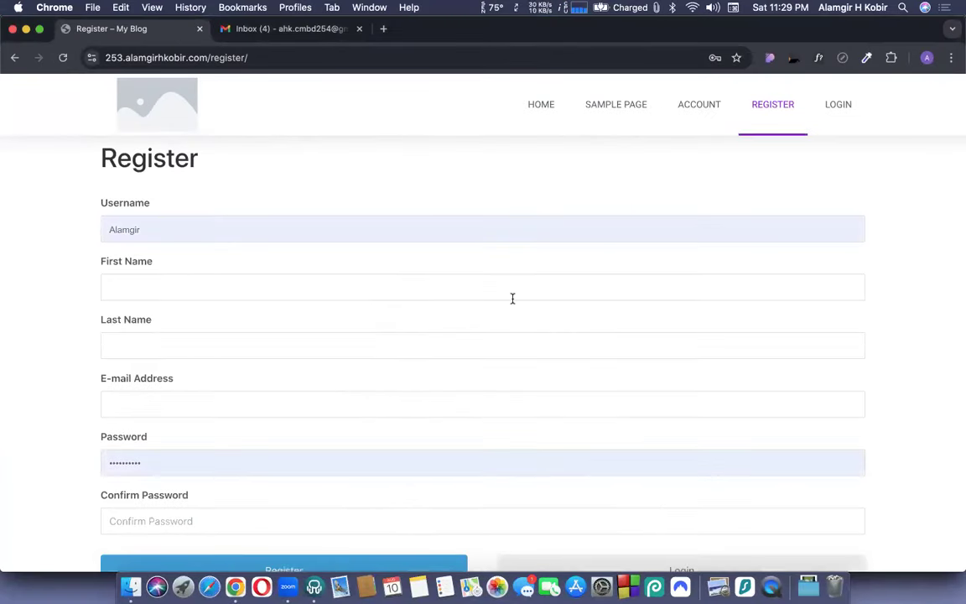
Step: Confirm the 1450px width in settings, then open All Pages in a new tab
key("ctrl+Up")
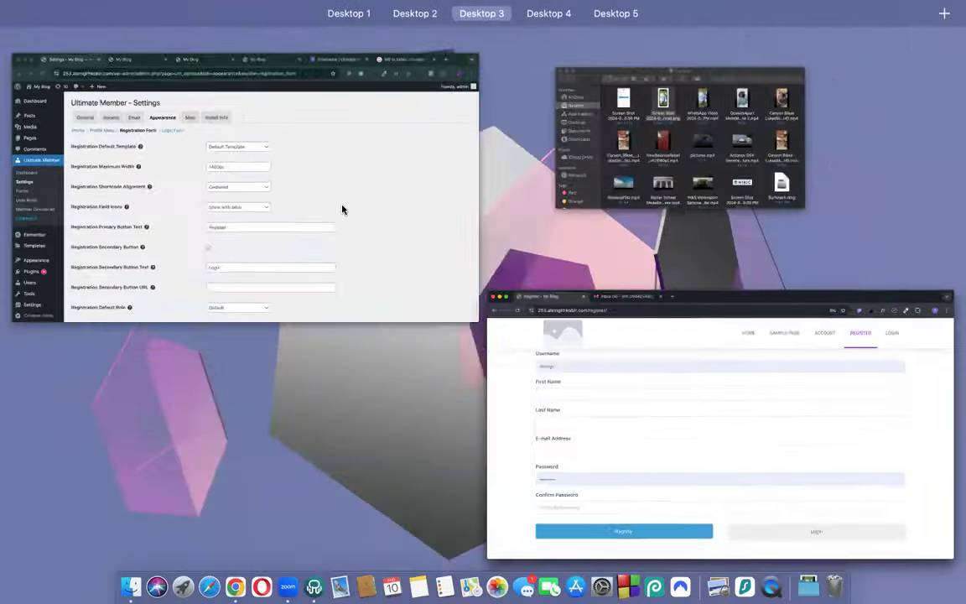
left_click(340, 209)
left_click(400, 250)
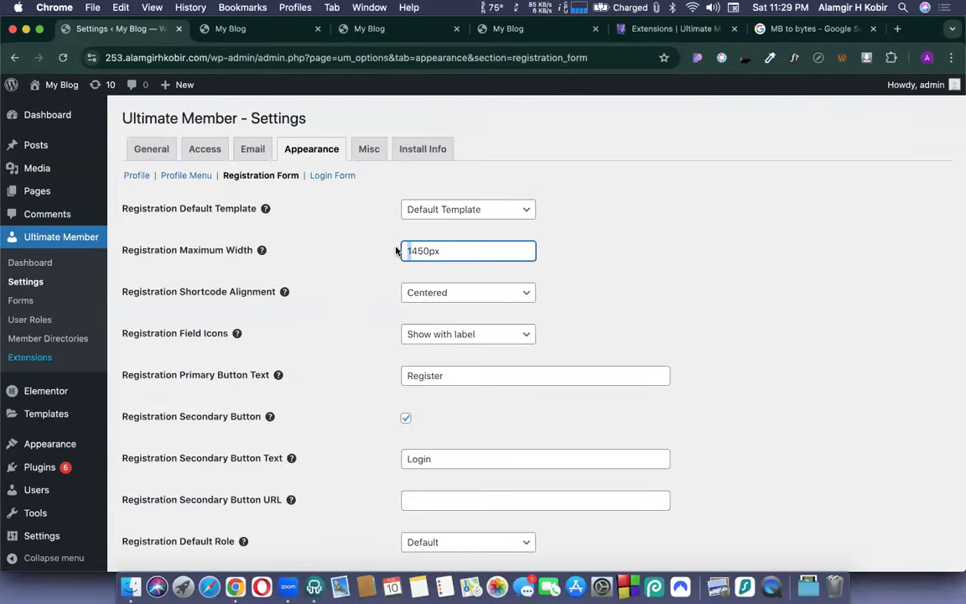
left_click(370, 212)
scroll(369, 213, "down", 3)
scroll(369, 213, "up", 3)
scroll(370, 274, "down", 3)
scroll(372, 274, "up", 3)
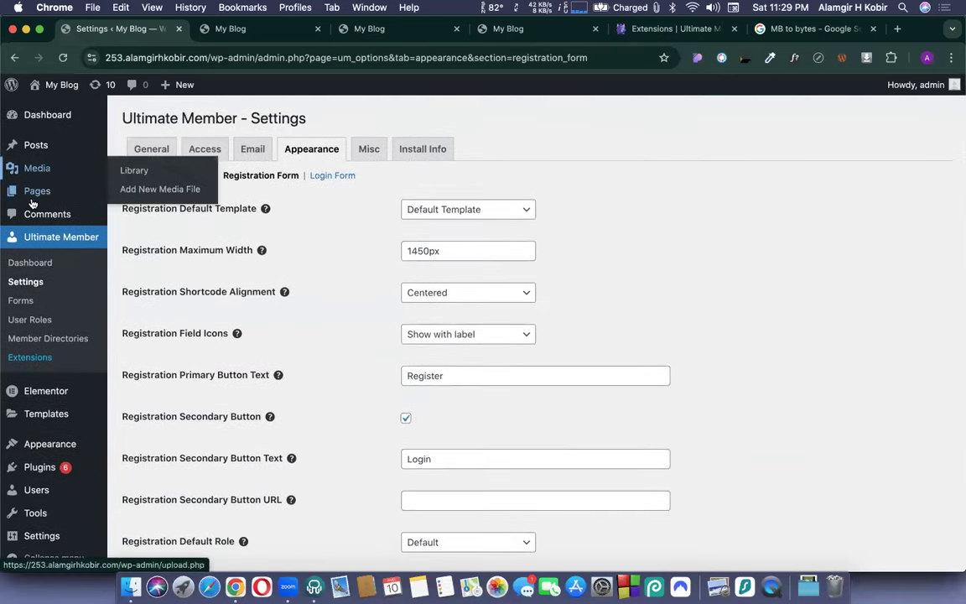
left_click(32, 194, "super")
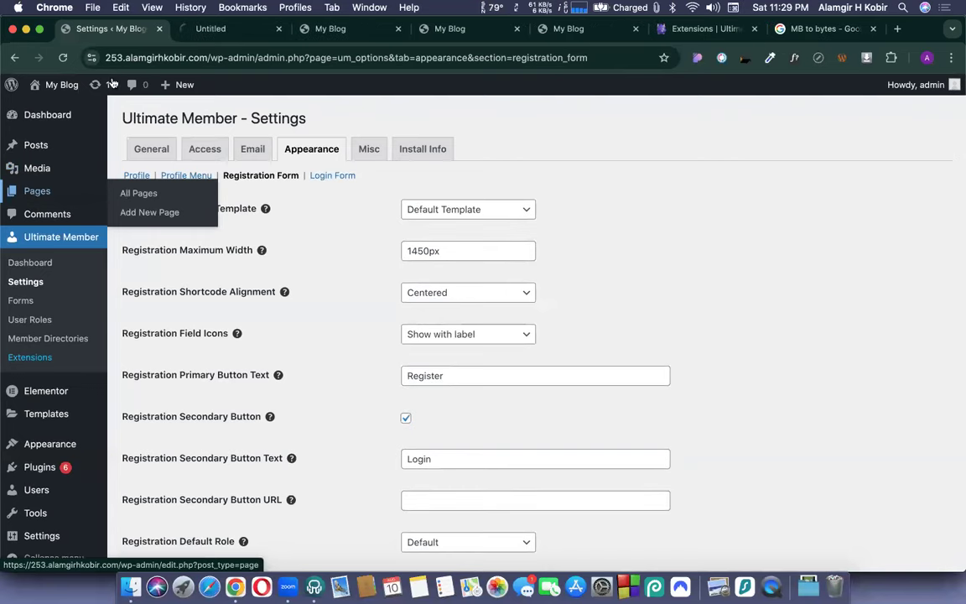
left_click(209, 26)
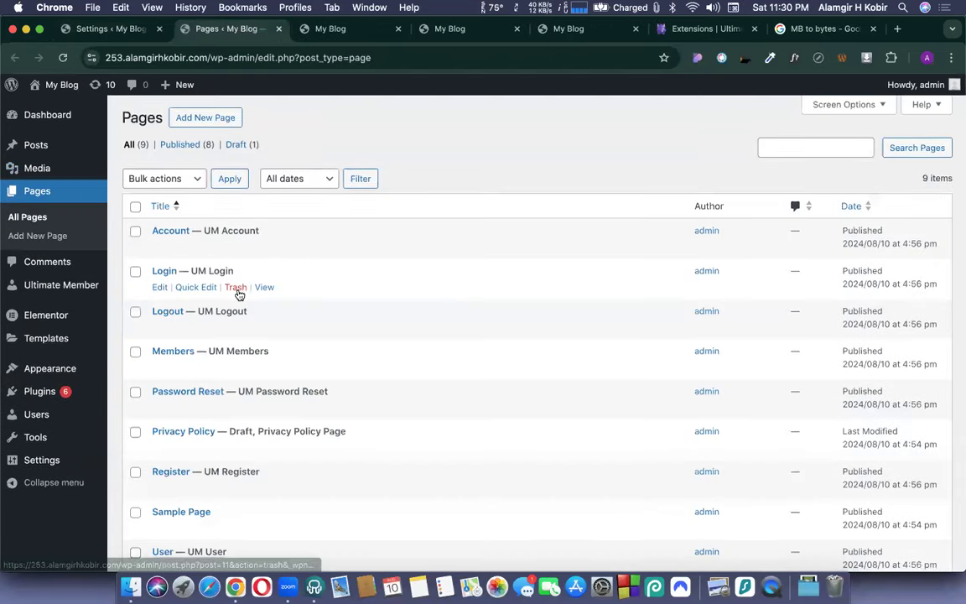
Step: Open the Register page in Elementor and inspect its shortcode widget text
scroll(209, 302, "down", 1)
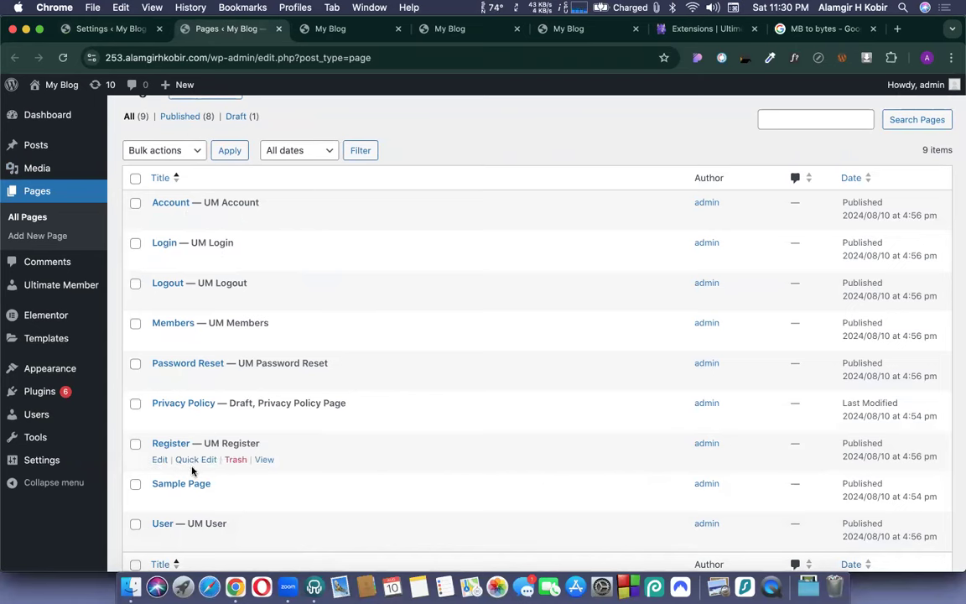
left_click(159, 460)
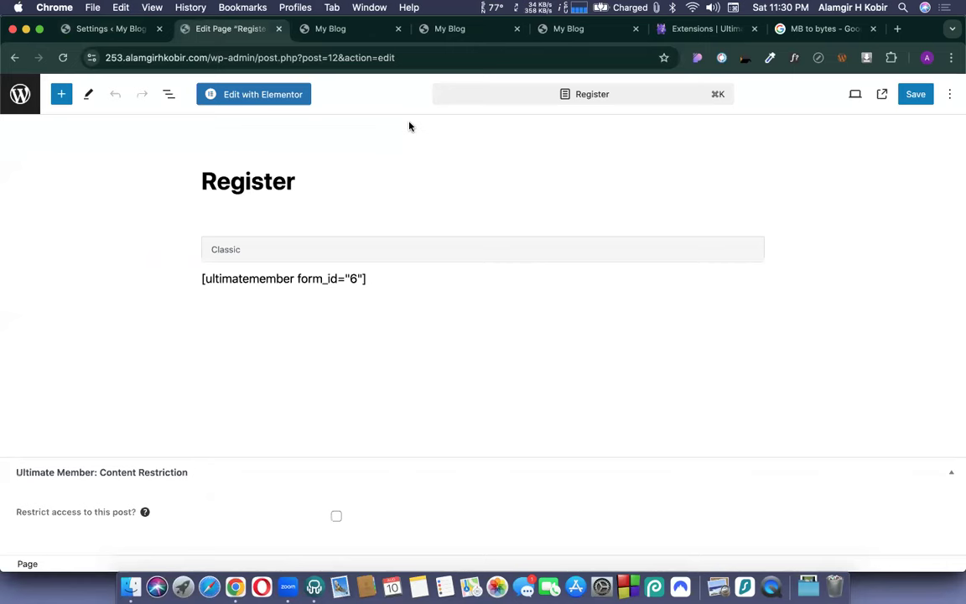
left_click(276, 95)
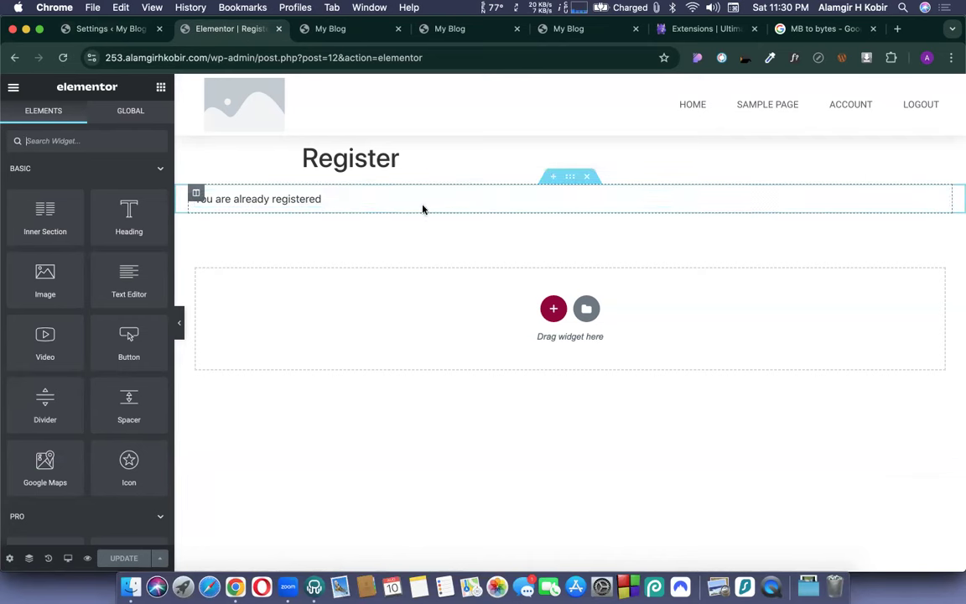
left_click(937, 199)
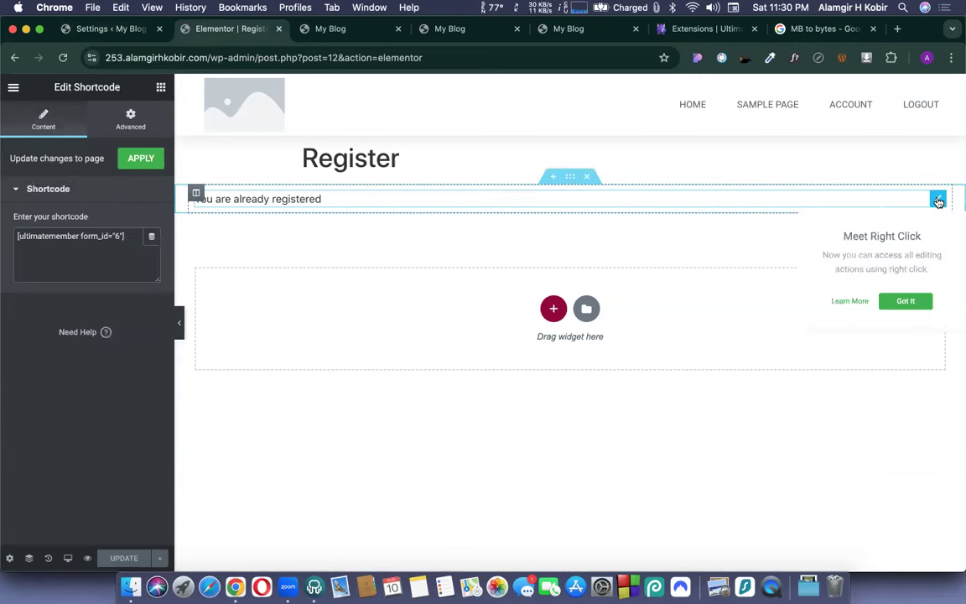
double_click(82, 236)
left_click_drag(71, 221, 117, 256)
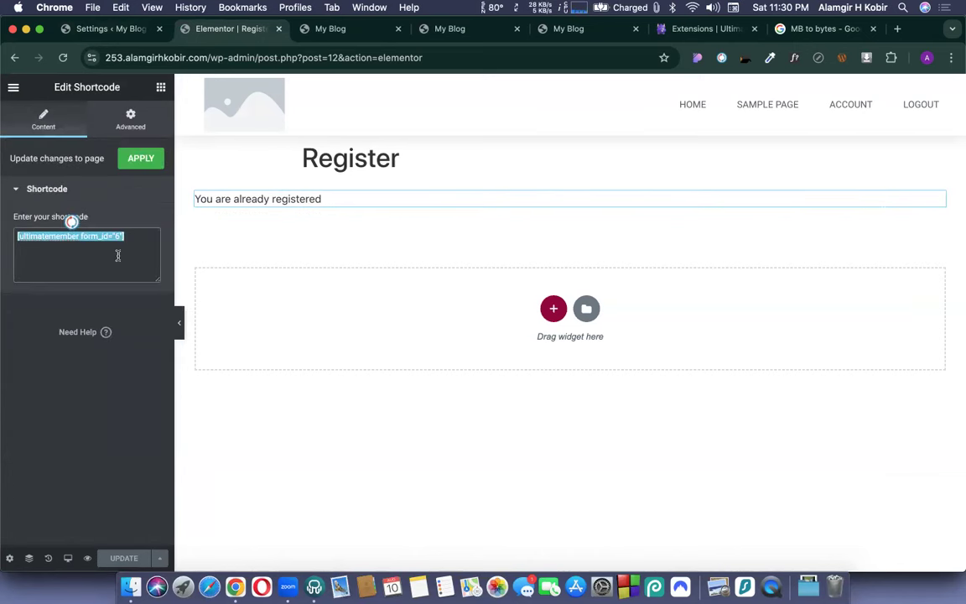
left_click(122, 361)
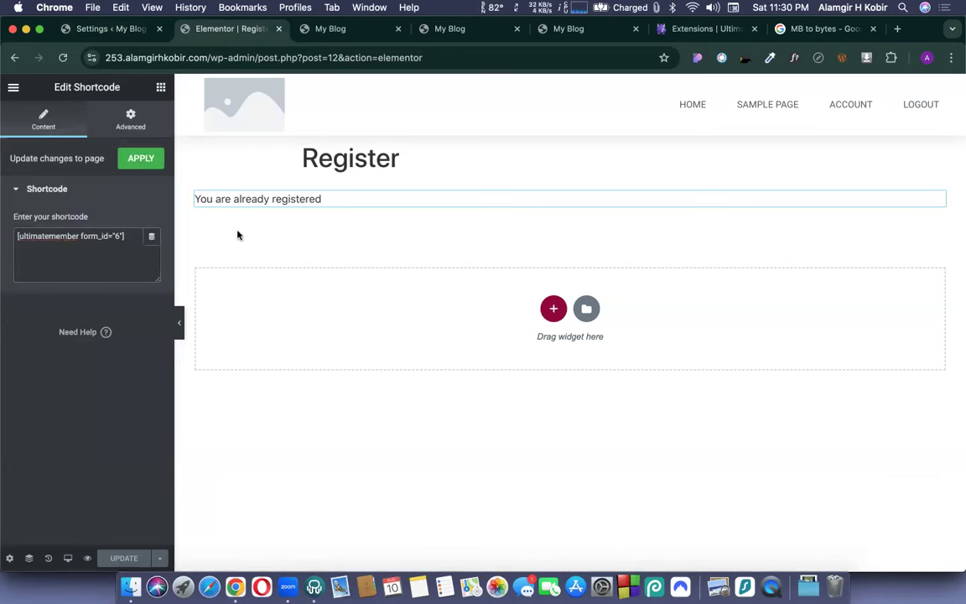
Step: Add a new column left of the register form and place an Image widget in it
right_click(196, 195)
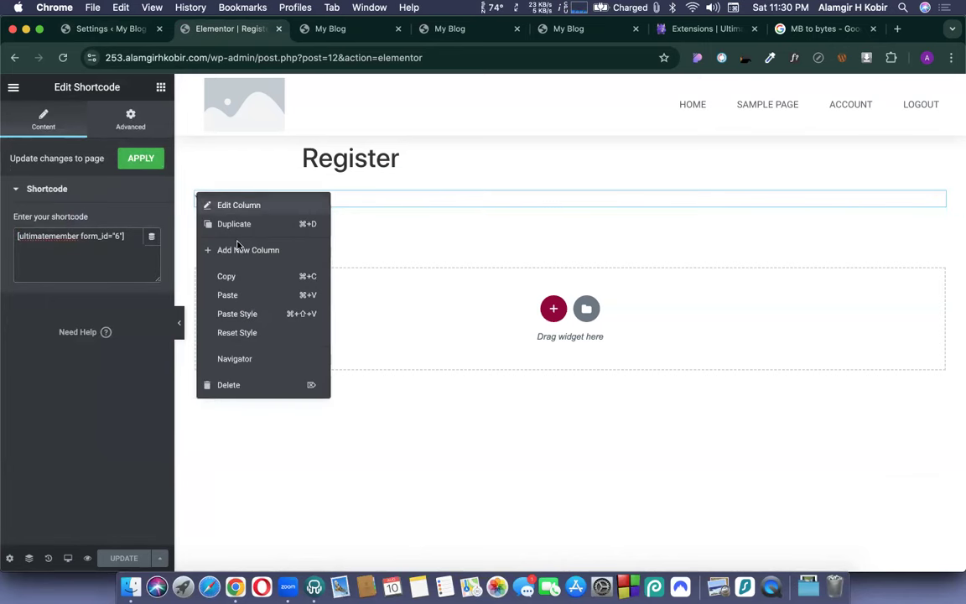
left_click(241, 250)
left_click_drag(578, 193, 214, 195)
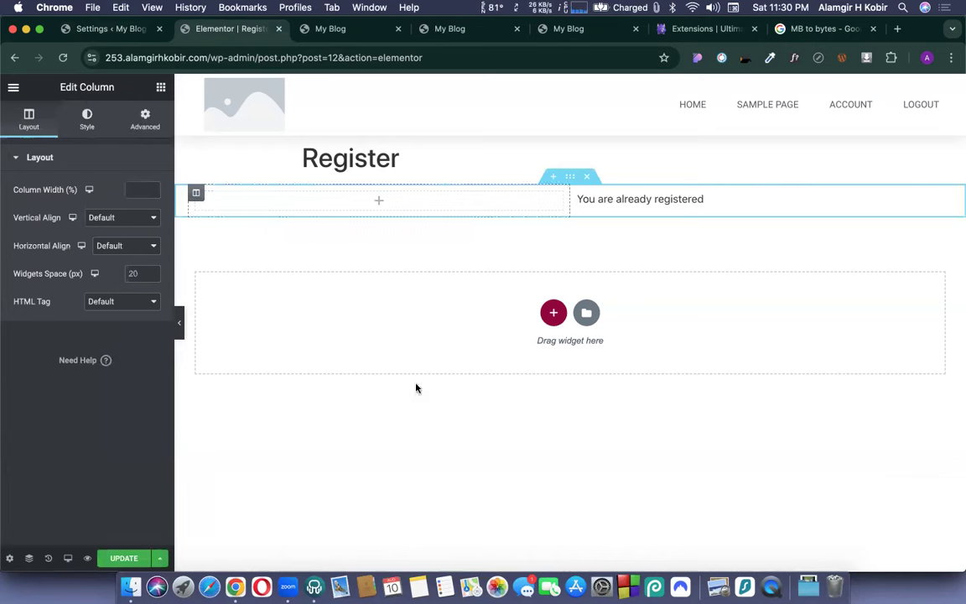
left_click(379, 201)
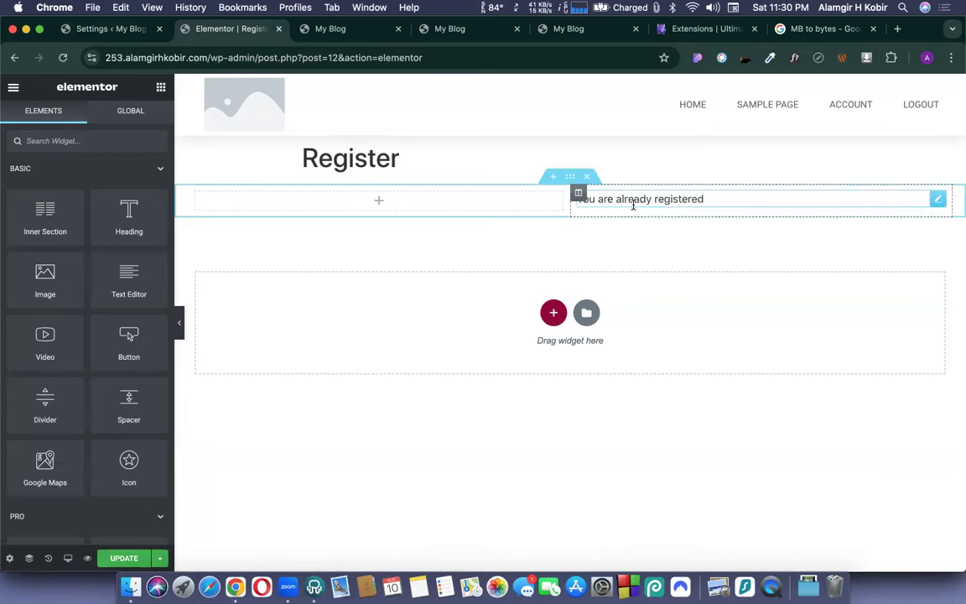
left_click_drag(45, 276, 331, 192)
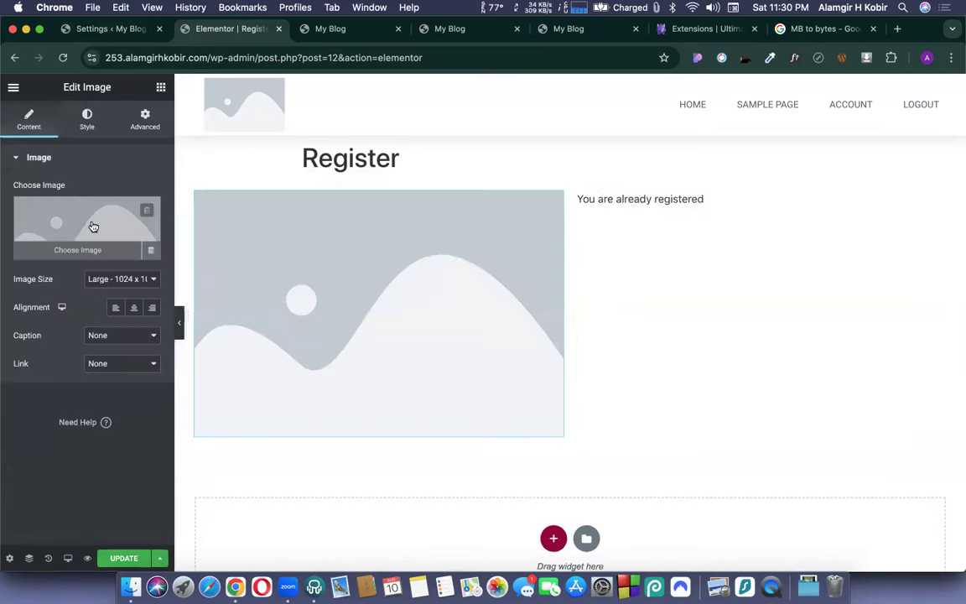
Step: Browse the media library and upload area for the image, then open a blank tab beside the editor
left_click(93, 227)
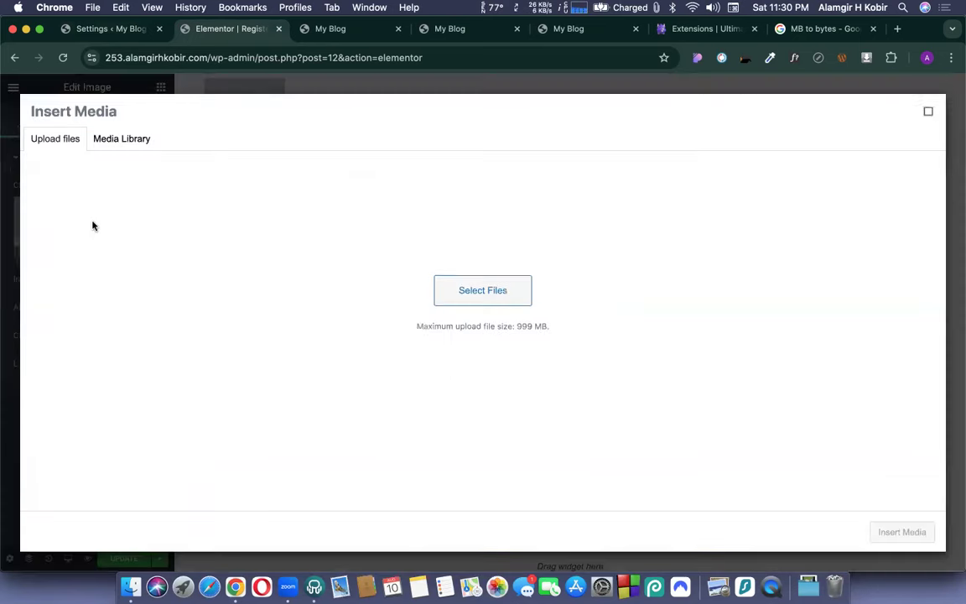
left_click(128, 137)
left_click(60, 144)
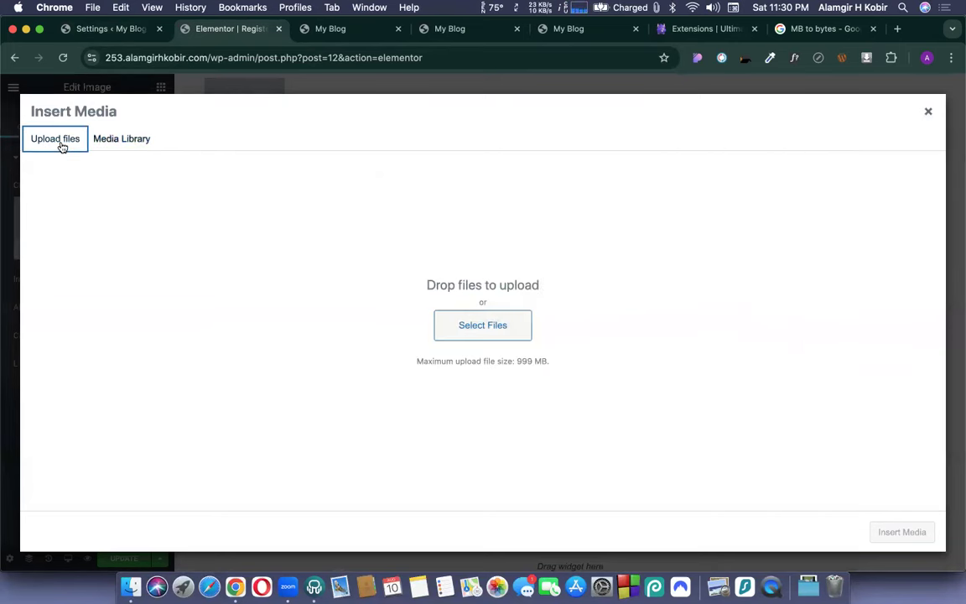
left_click(126, 138)
left_click(57, 138)
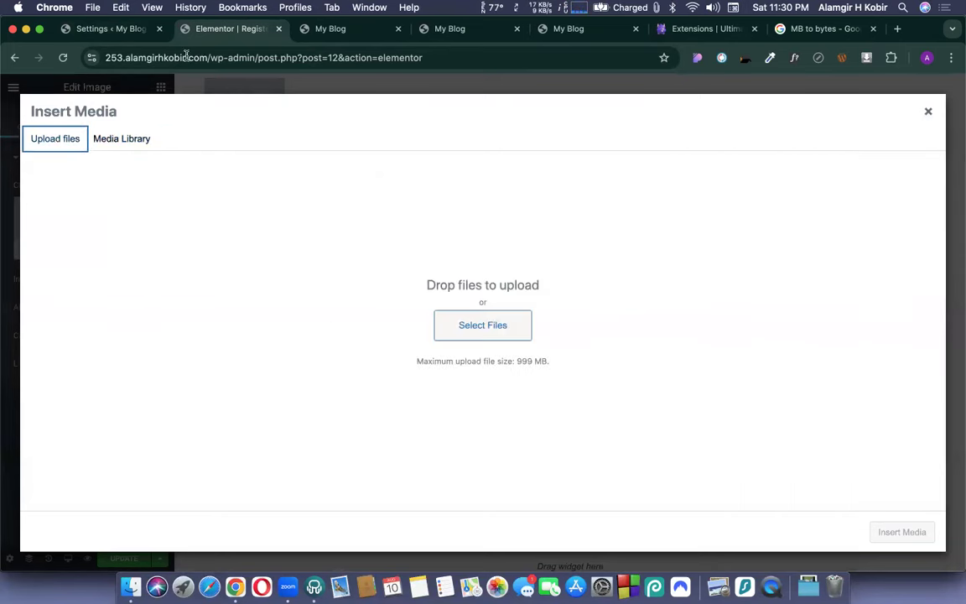
right_click(226, 40)
left_click(234, 42)
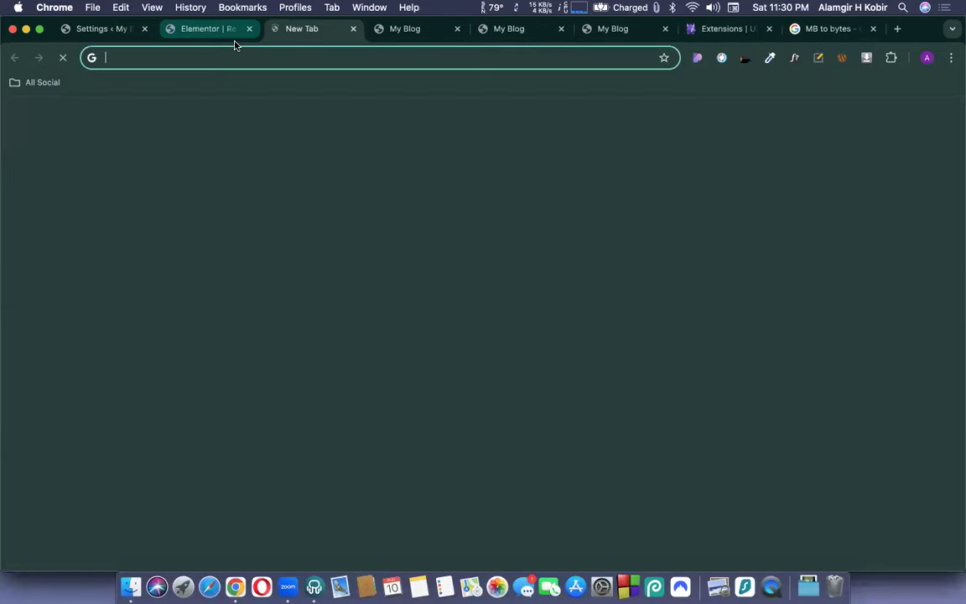
Step: Google 'undraw', open the unDraw site, and start typing 'register' in its illustration search
type("undraw")
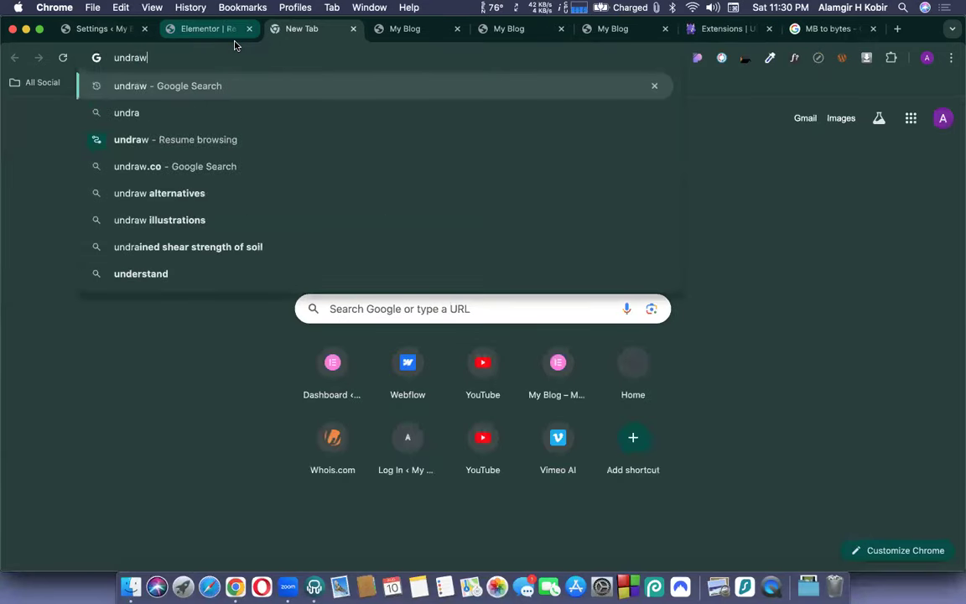
key("Return")
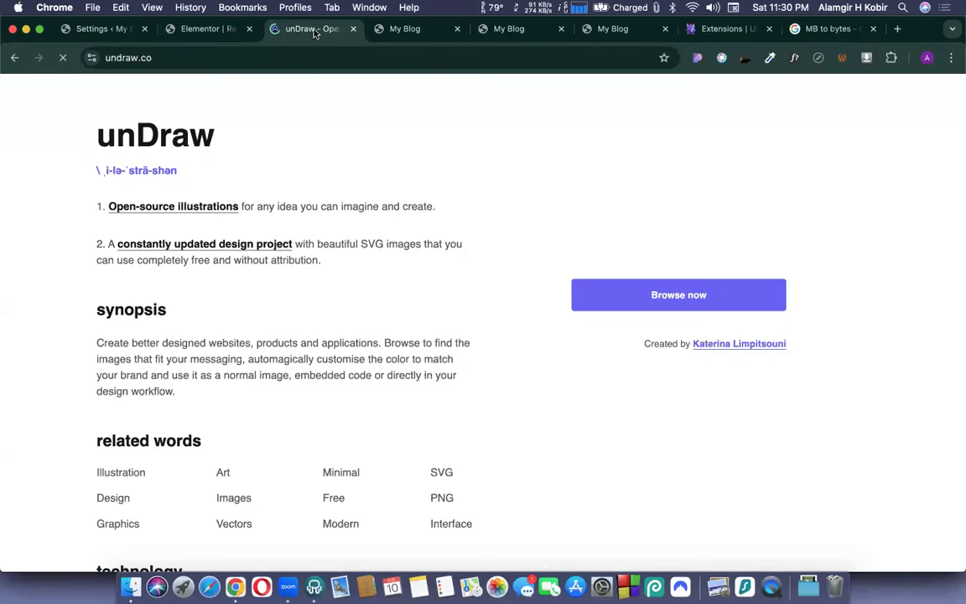
left_click(675, 295)
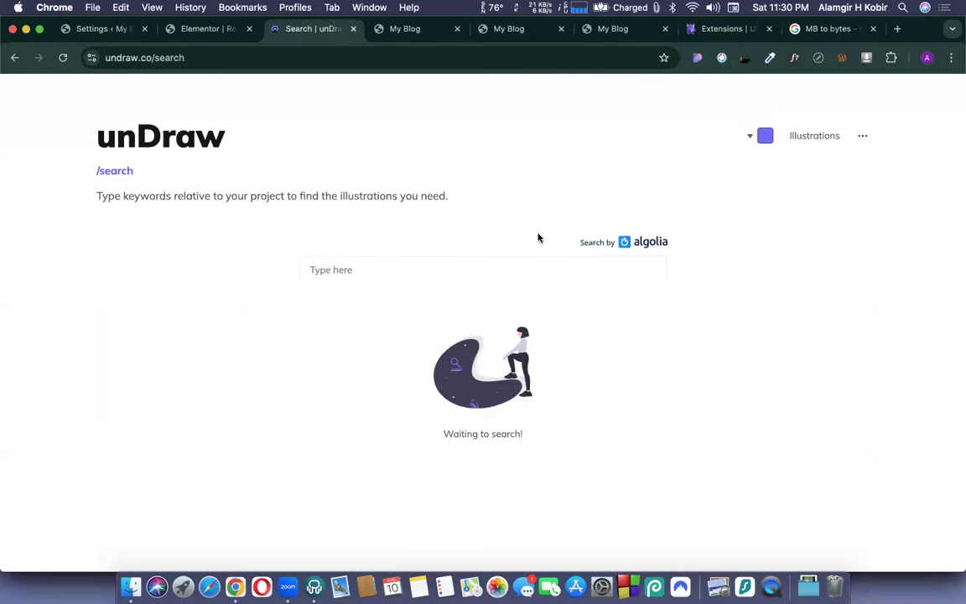
left_click(413, 271)
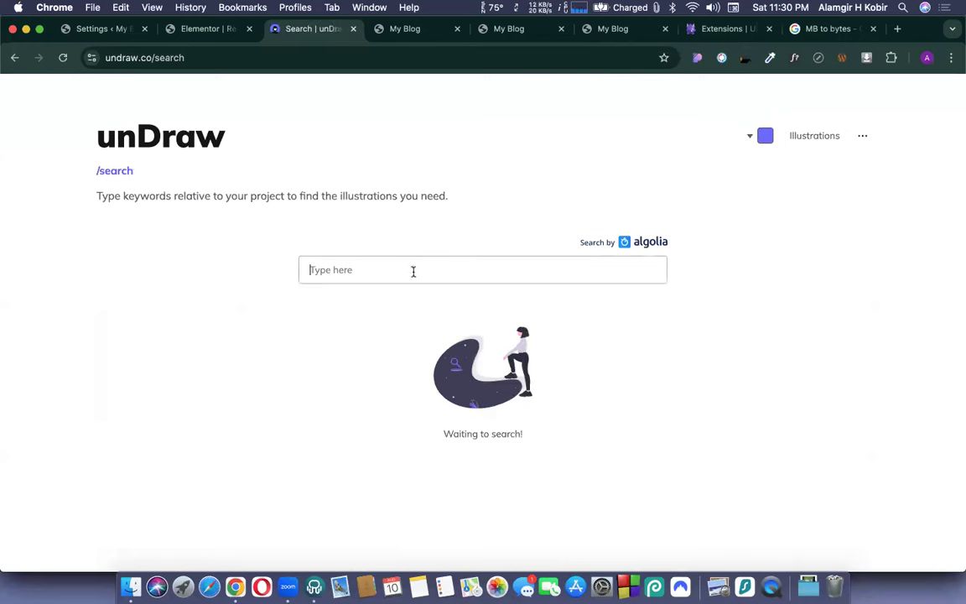
type("register")
Step: Replace the unDraw search term 'register' with 'login'
double_click(318, 269)
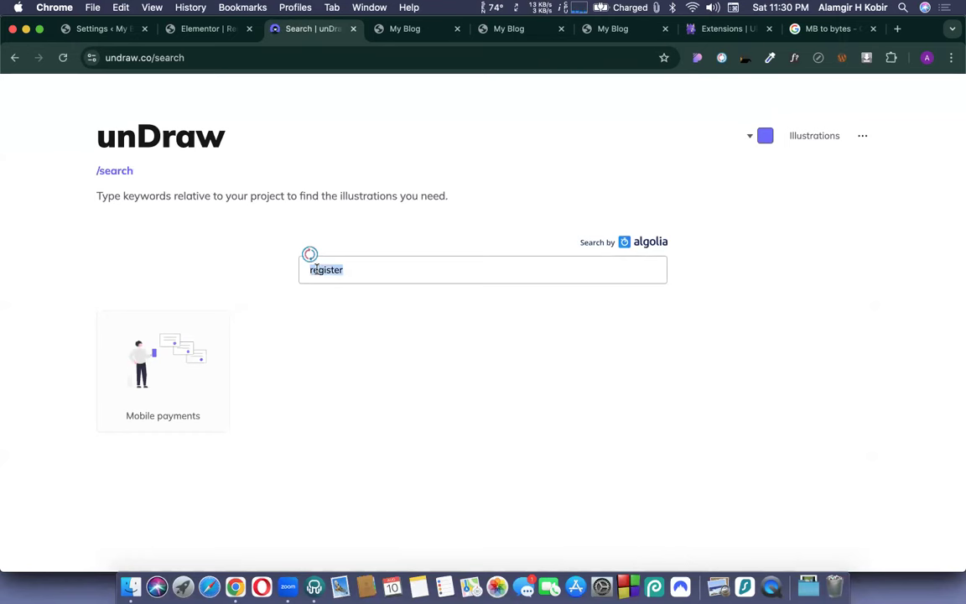
type("ra")
key("BackSpace")
key("BackSpace")
type("login")
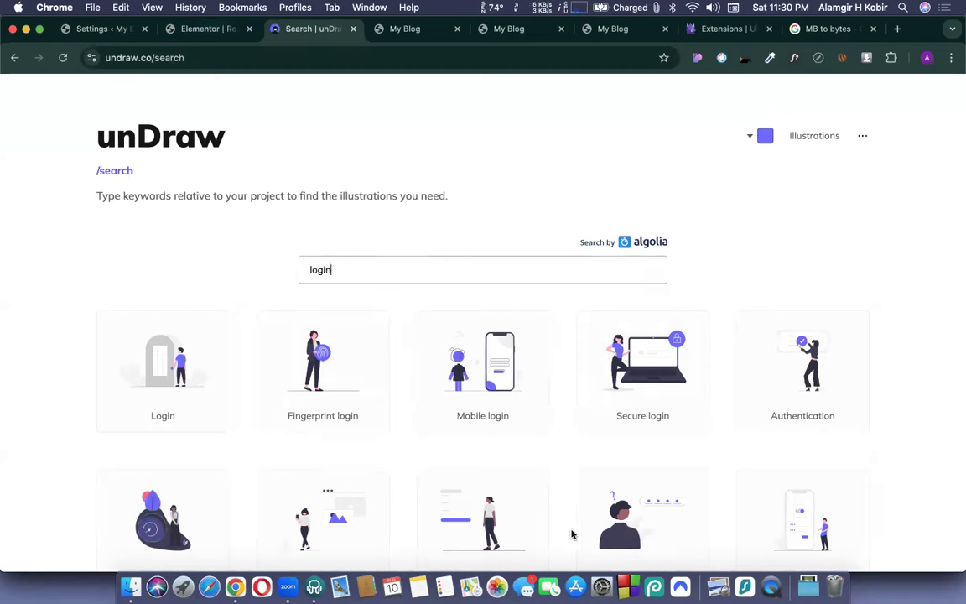
scroll(750, 246, "down", 5)
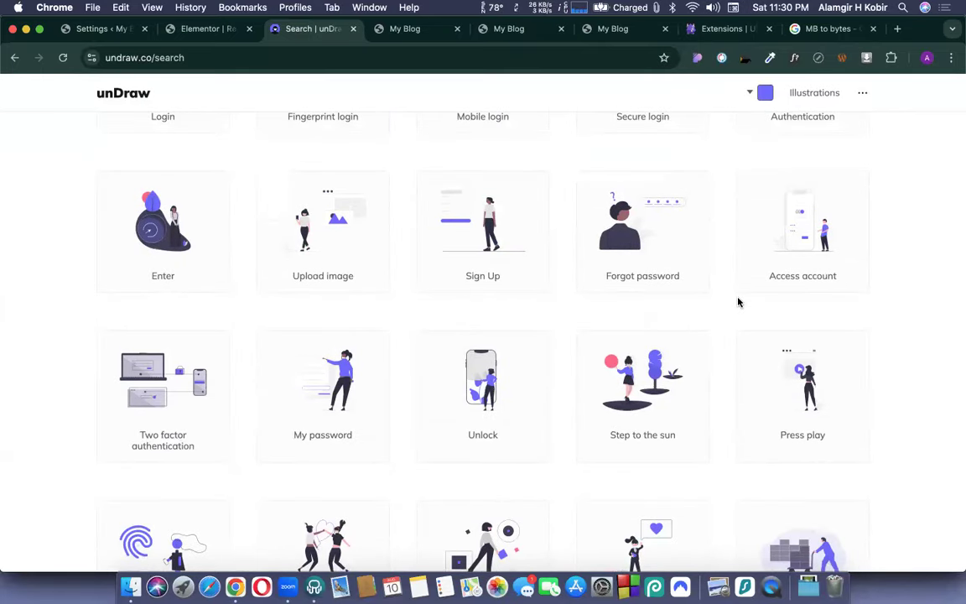
Step: Download the My password illustration from the login results as an SVG
left_click(796, 223)
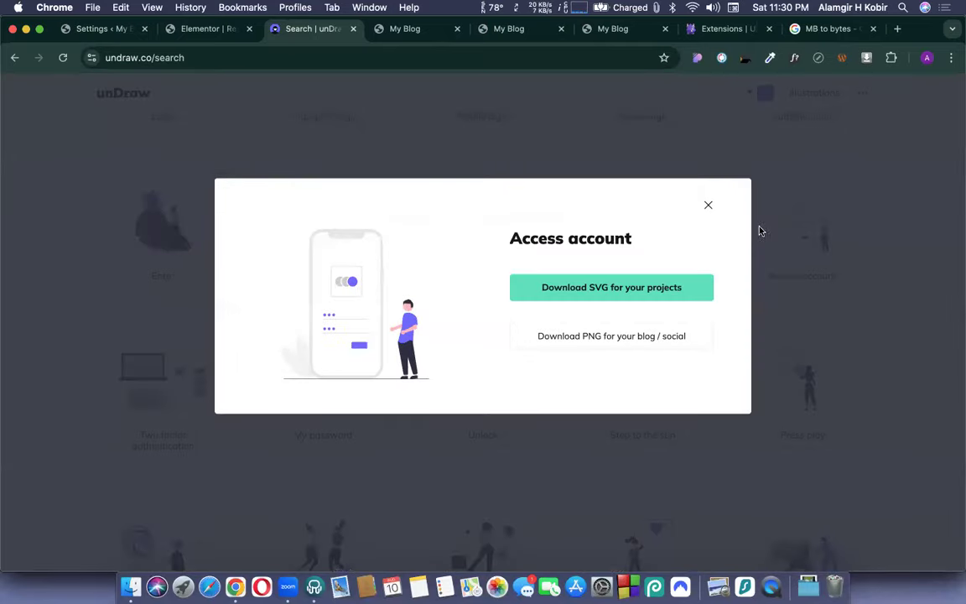
left_click(708, 206)
scroll(793, 345, "down", 1)
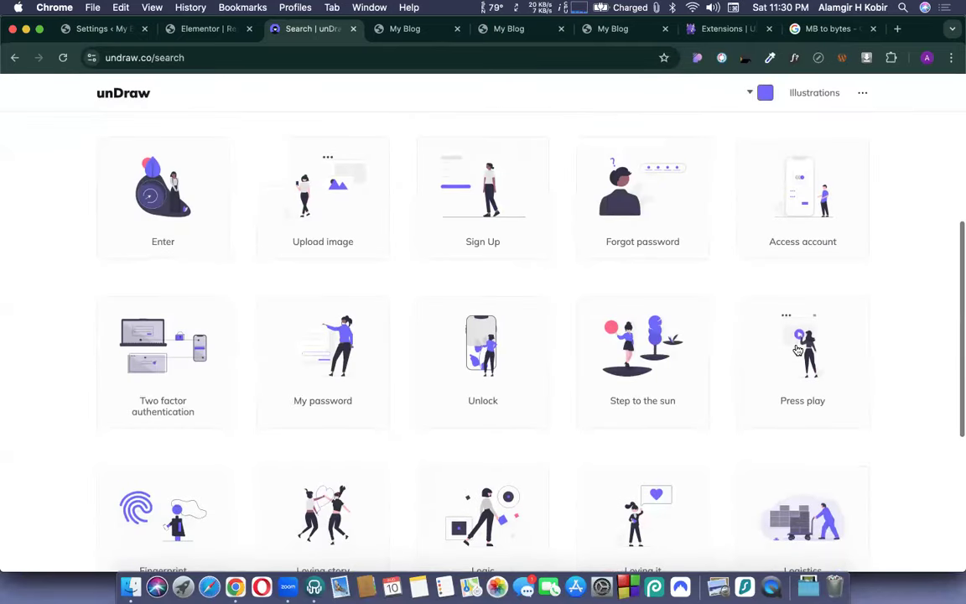
left_click(324, 360)
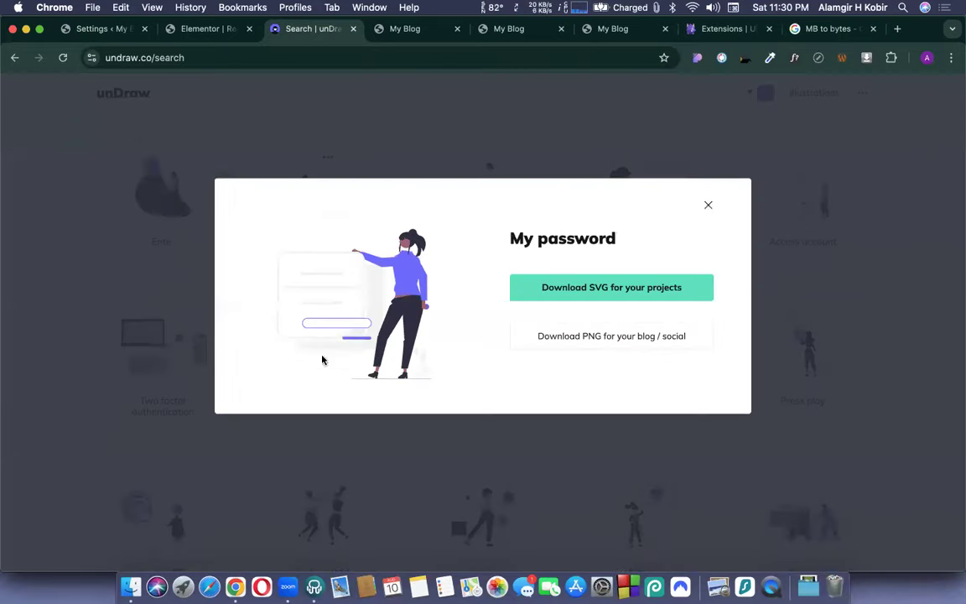
left_click(593, 289)
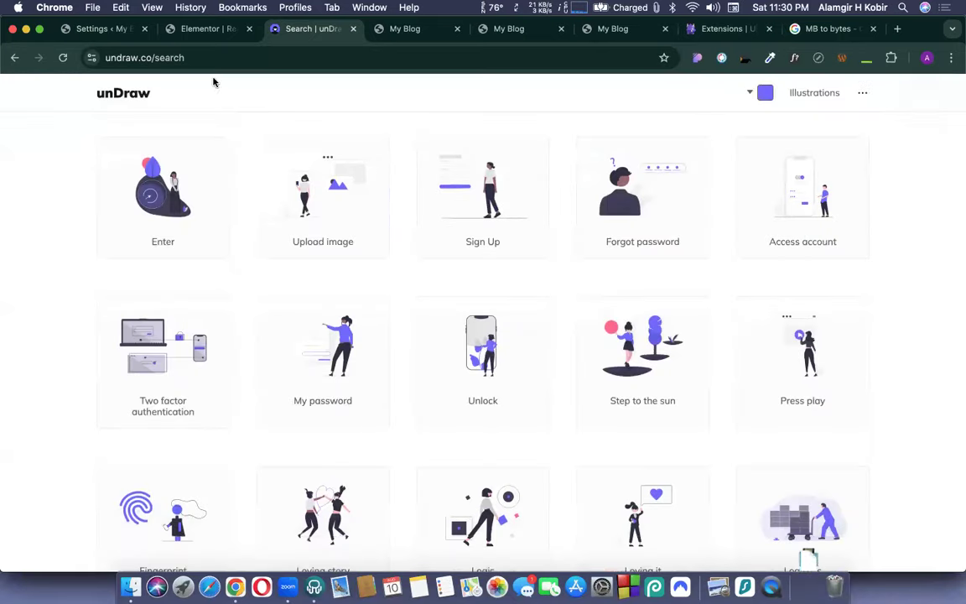
left_click(79, 28)
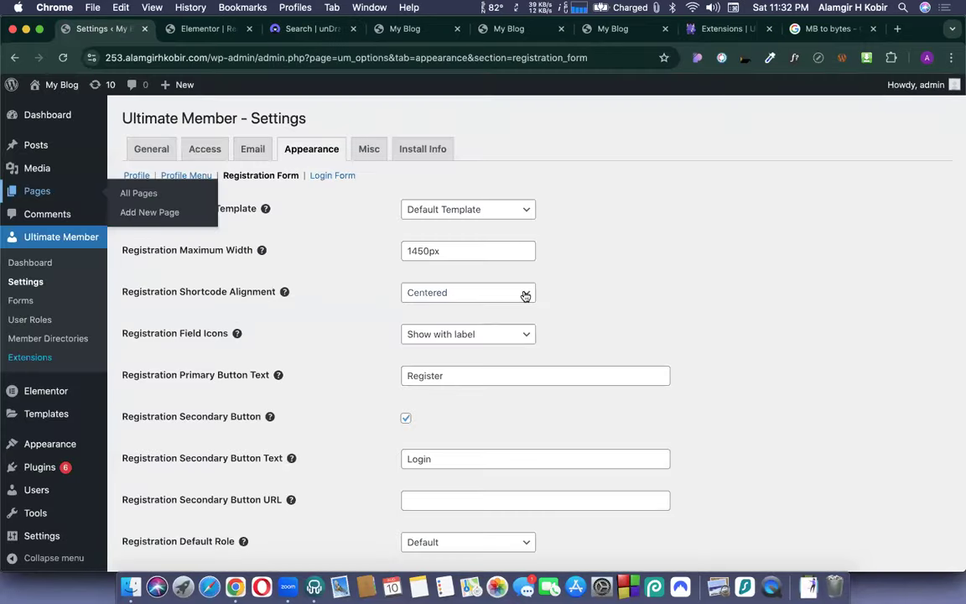
Step: Drag the SVG download entry onto Elementor's Insert Media drop zone, closing stray data-image tabs
scroll(503, 335, "down", 2)
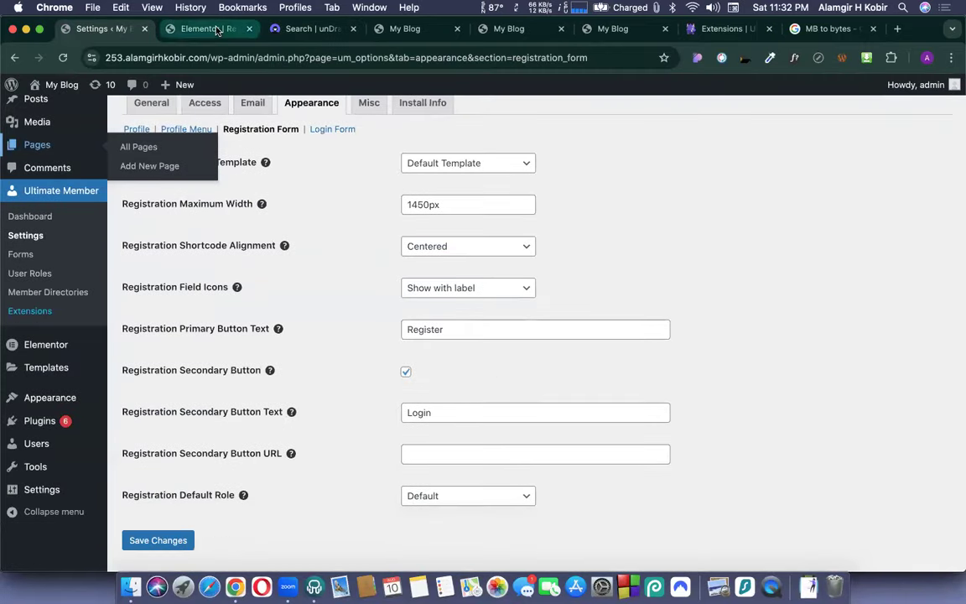
left_click(205, 28)
left_click(866, 57)
left_click_drag(723, 111, 764, 122)
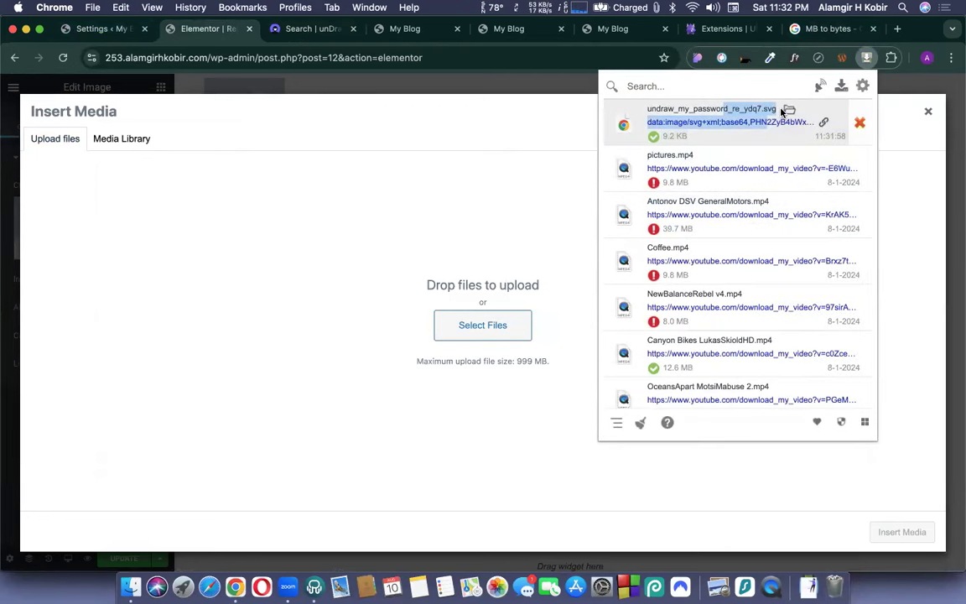
left_click_drag(627, 123, 511, 263)
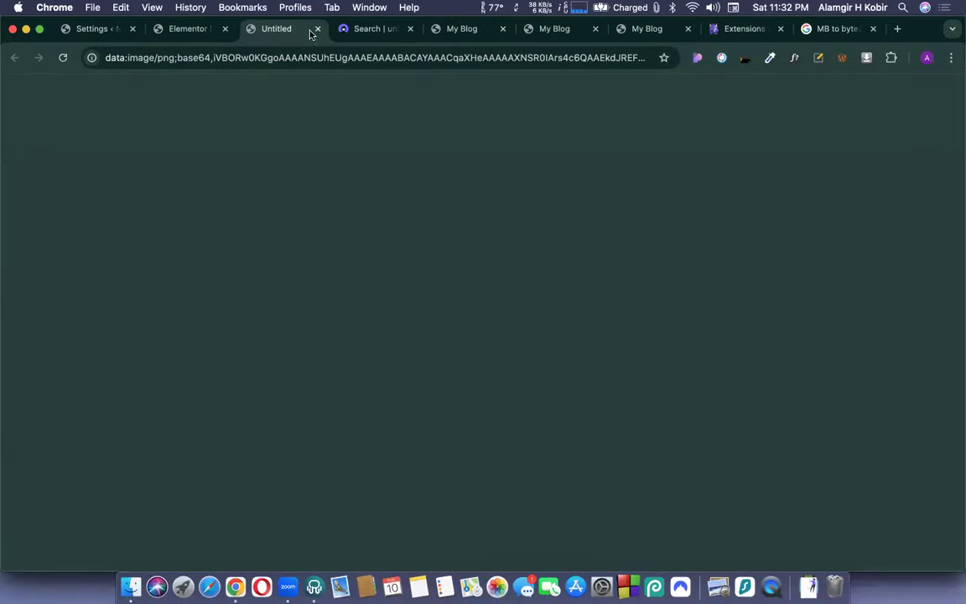
left_click(317, 29)
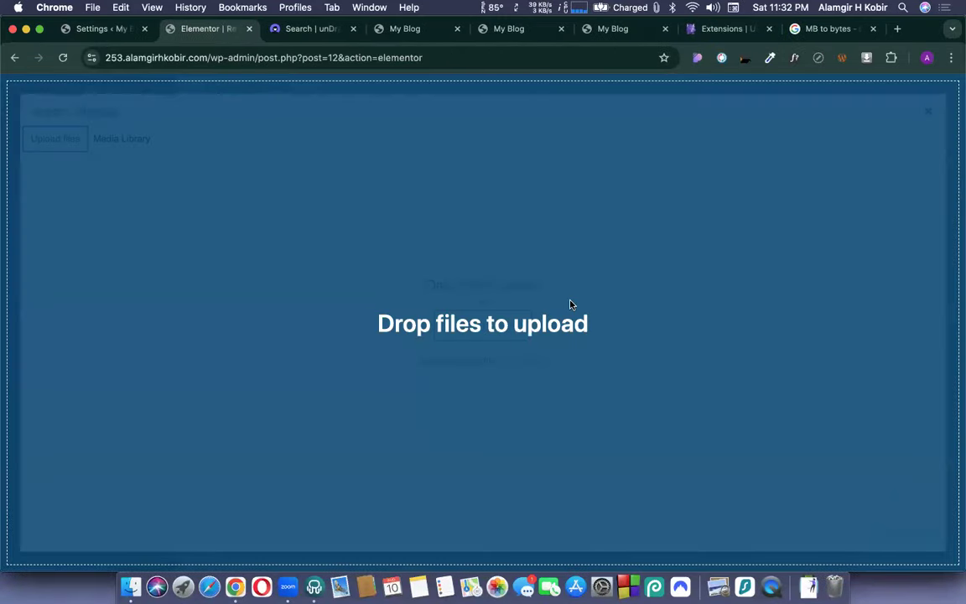
left_click(866, 57)
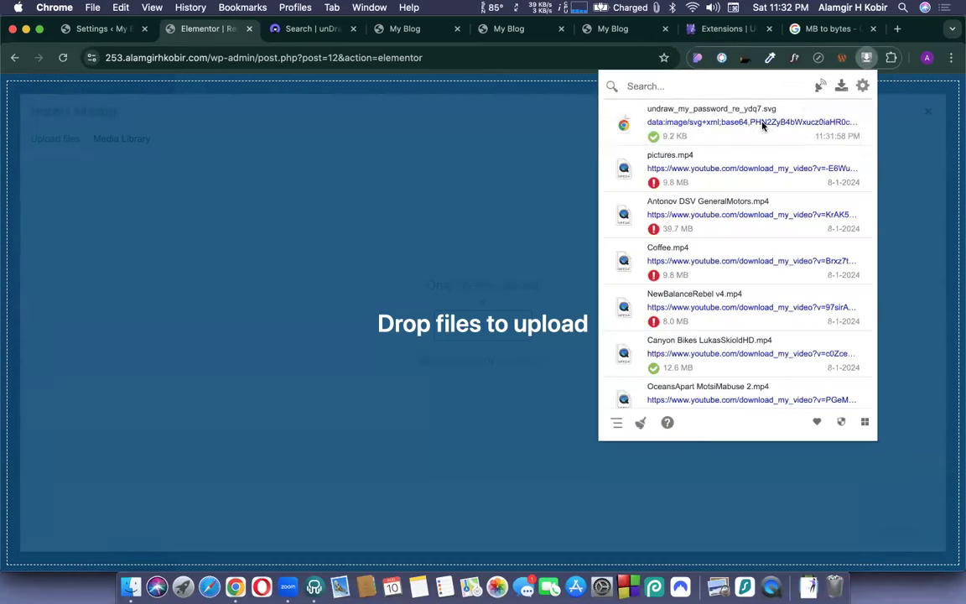
left_click_drag(534, 241, 532, 244)
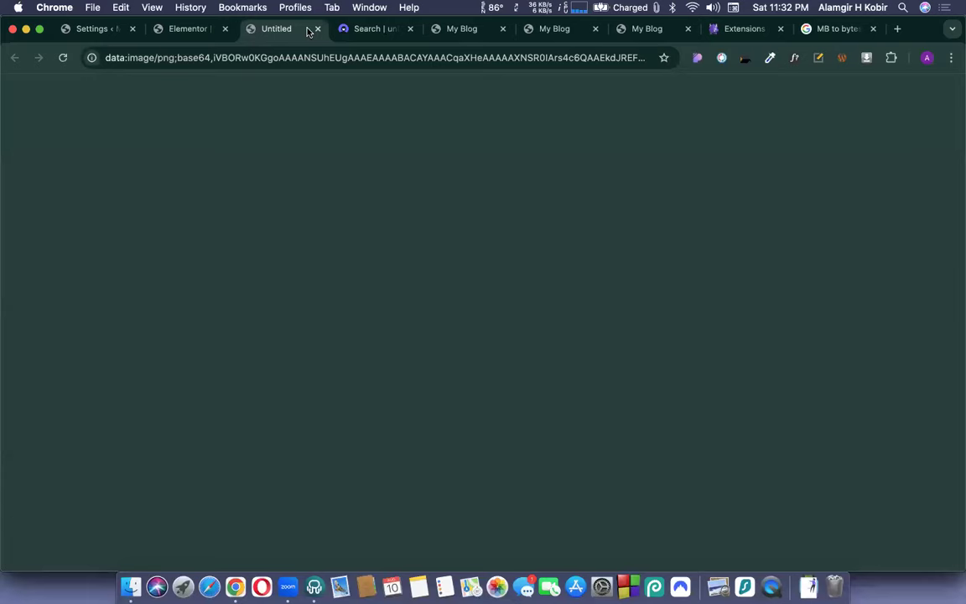
key("super+w")
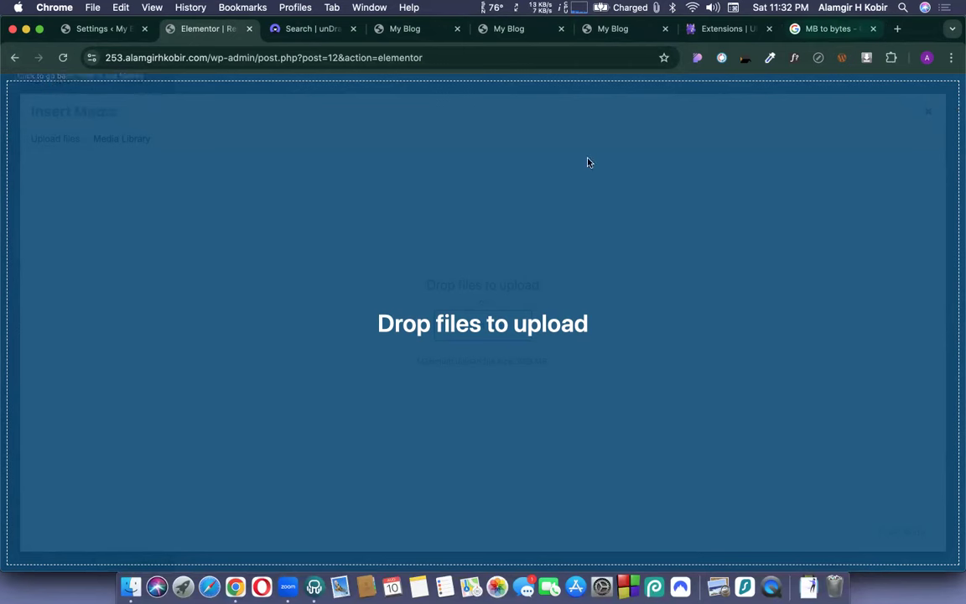
Step: Drag undraw_my_password_re_ydq7.svg from Finder's Downloads into the uploader; WordPress rejects the SVG type
left_click(128, 586)
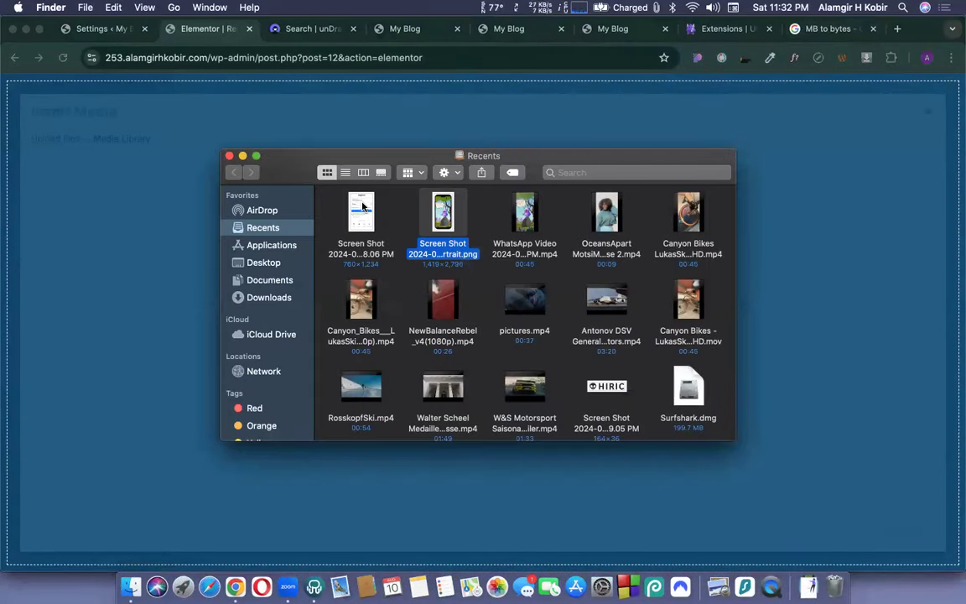
left_click(362, 207)
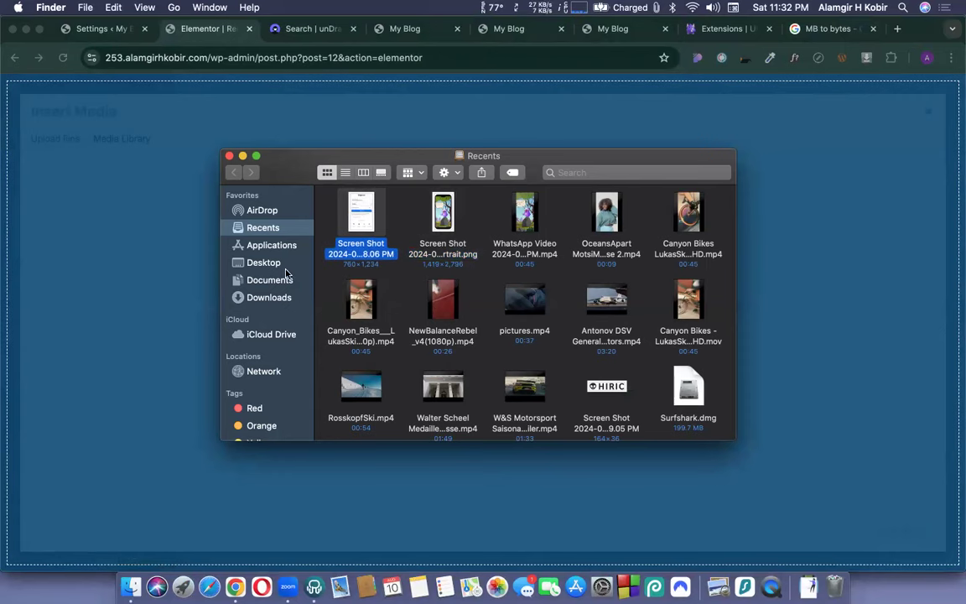
left_click(266, 298)
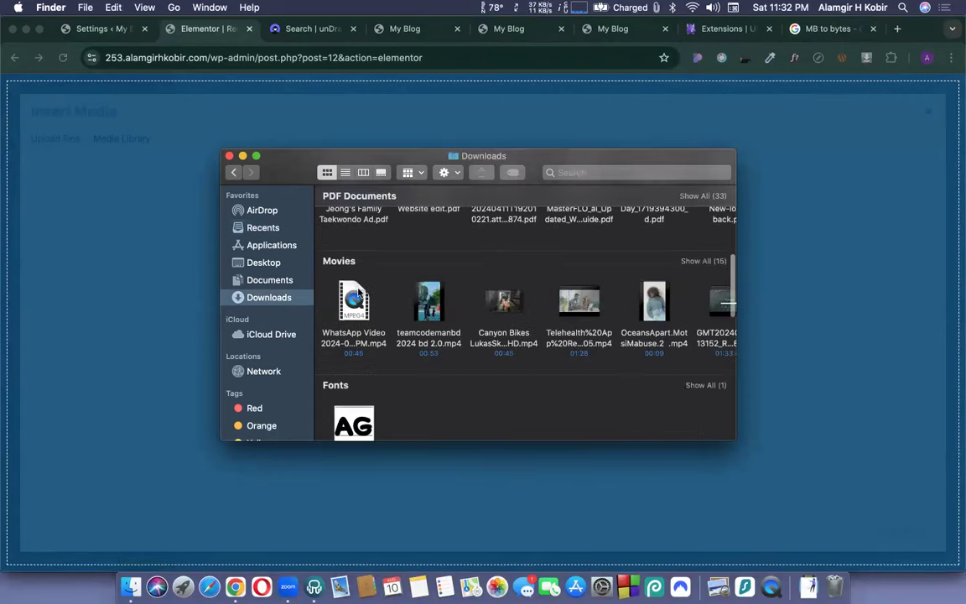
scroll(357, 291, "up", 5)
left_click_drag(354, 361, 167, 341)
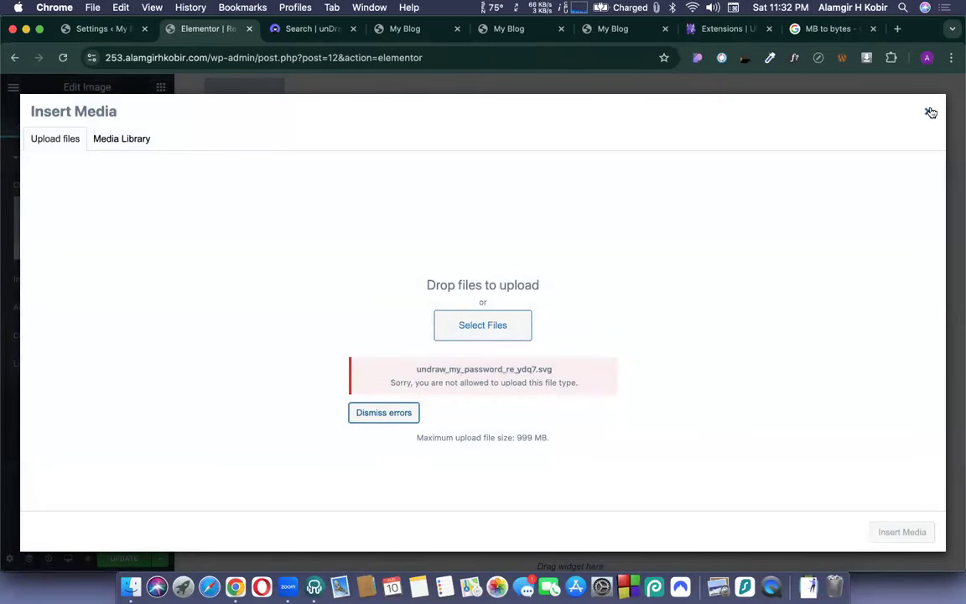
Step: Allow unfiltered SVG uploads and delete the star Icon widget above the image
left_click(928, 111)
left_click(160, 87)
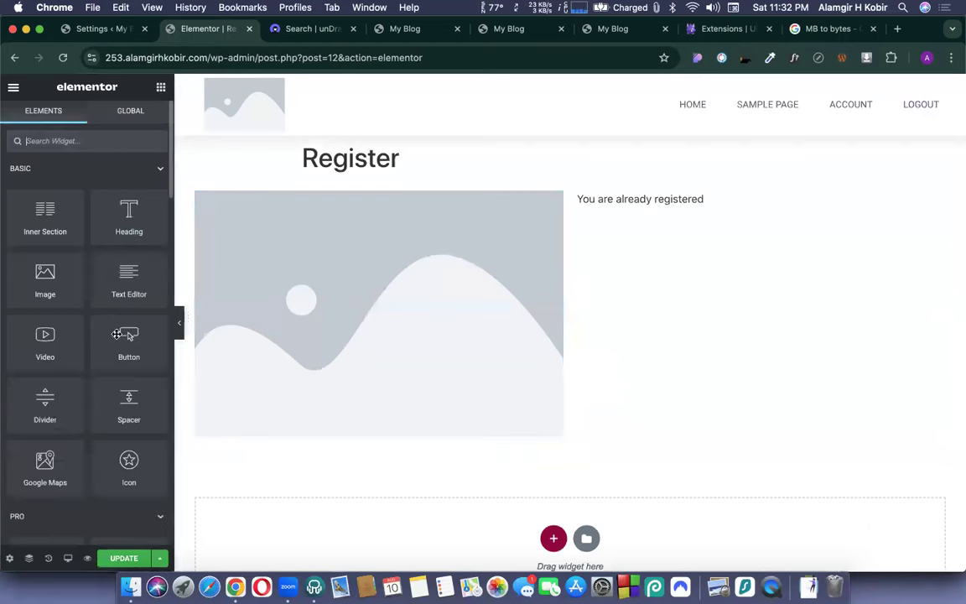
left_click_drag(129, 461, 353, 262)
left_click_drag(351, 218, 349, 219)
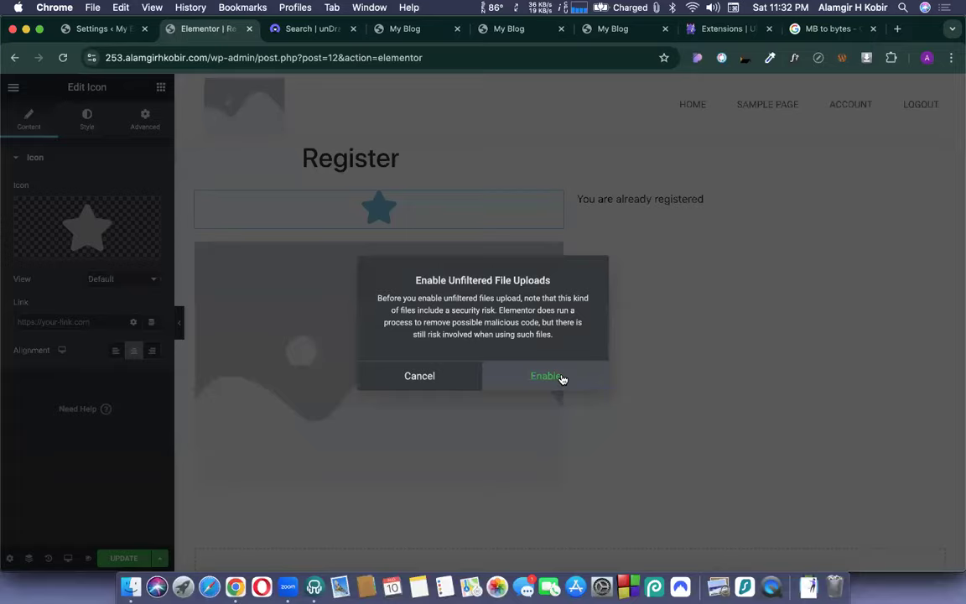
left_click(558, 377)
left_click(922, 115)
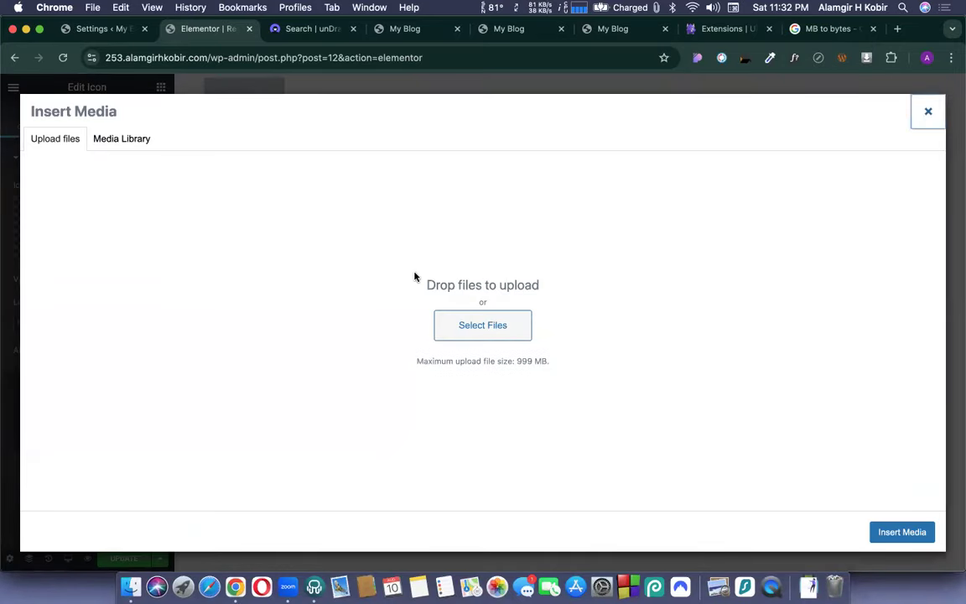
right_click(355, 207)
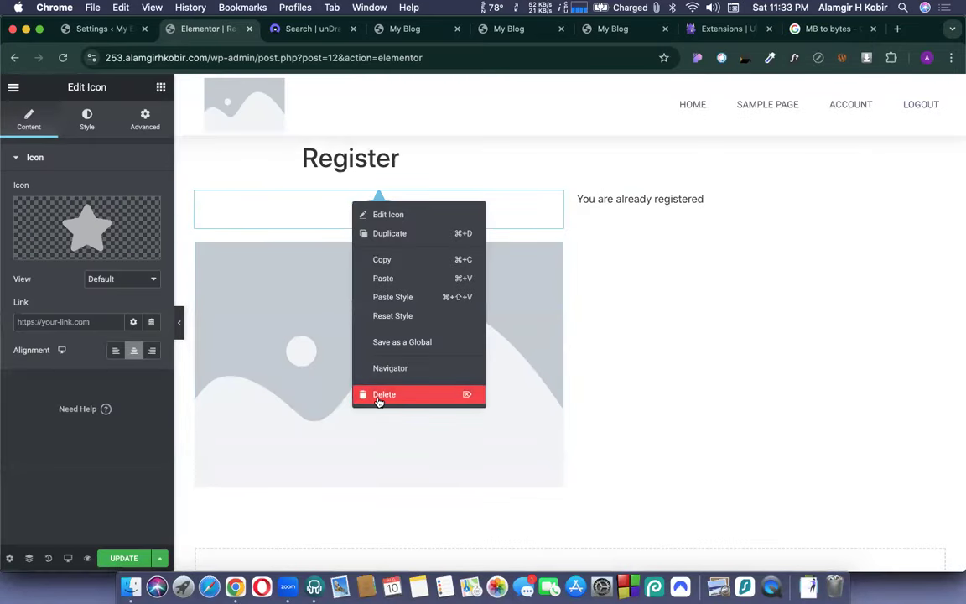
left_click(383, 396)
Step: Upload undraw_my_password_re_ydq7.svg from Downloads and insert it into the Image widget
left_click(330, 265)
left_click(112, 234)
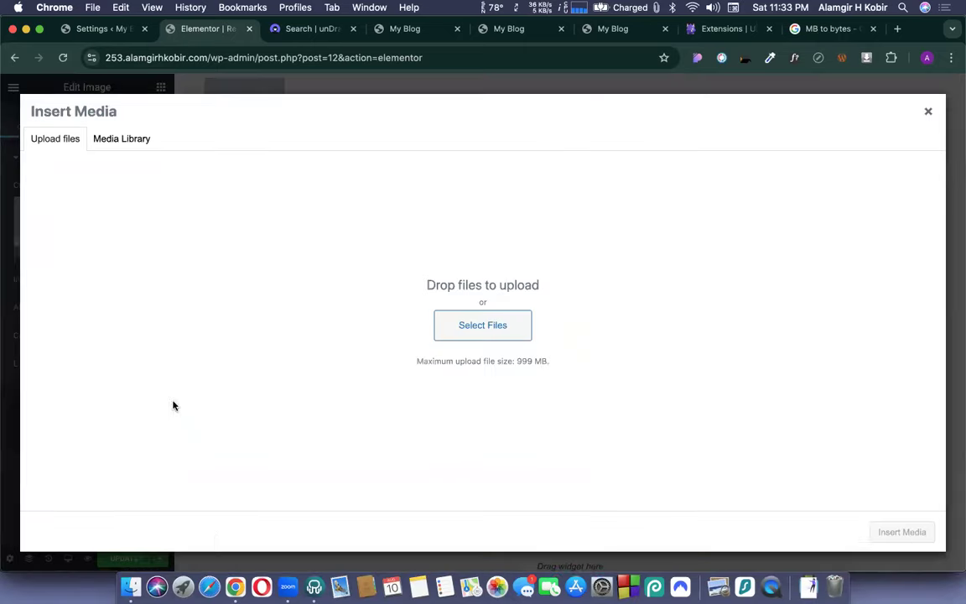
left_click(150, 557)
left_click_drag(350, 362, 170, 367)
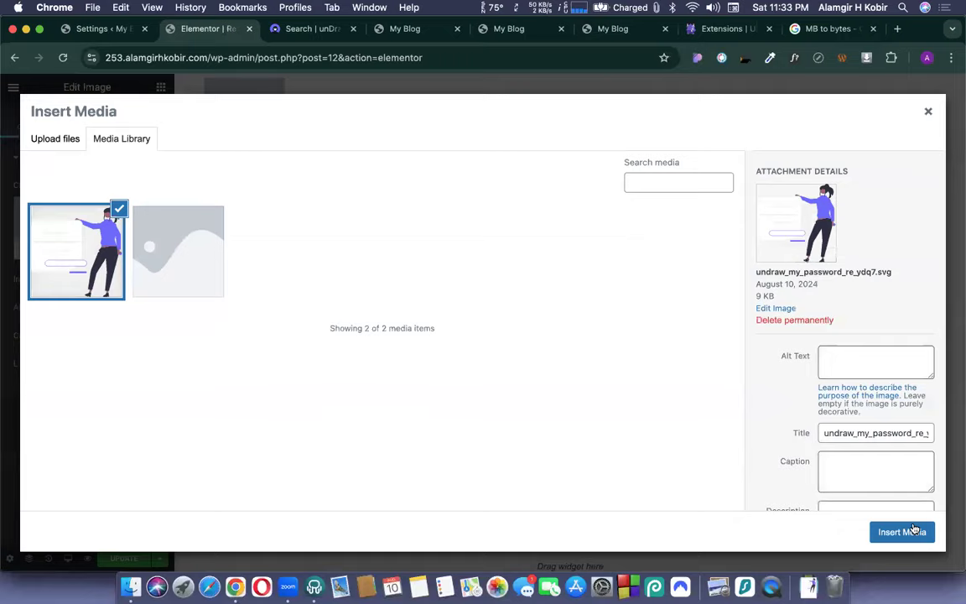
left_click(914, 530)
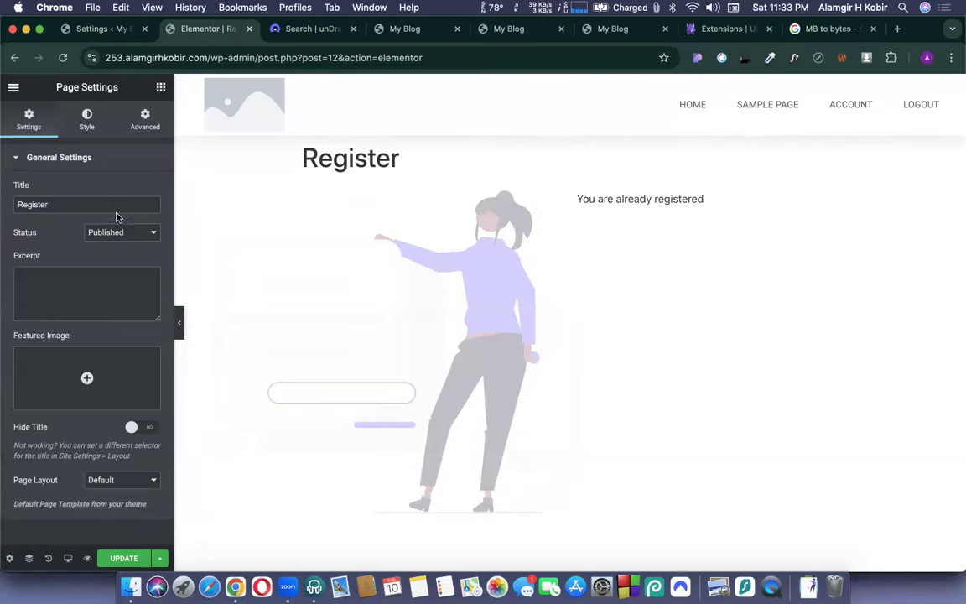
Step: Save the Register page and open its preview in a new tab
left_click_drag(71, 207, 38, 210)
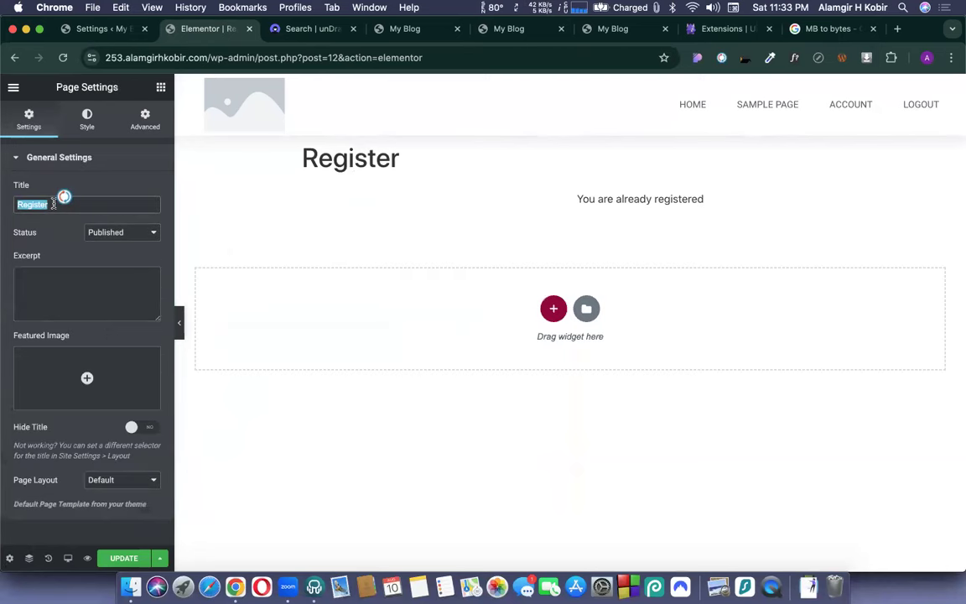
left_click(110, 557)
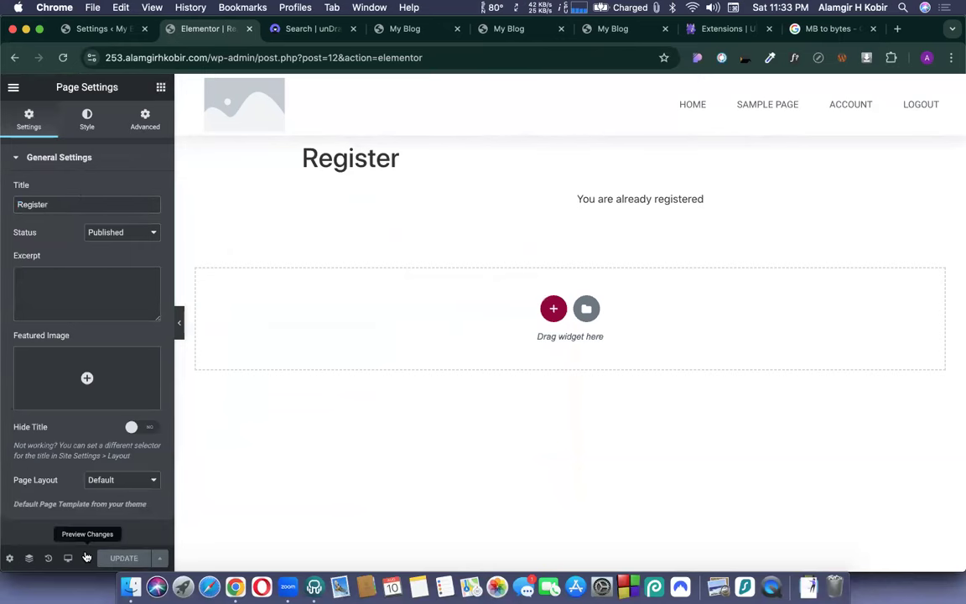
left_click(86, 558)
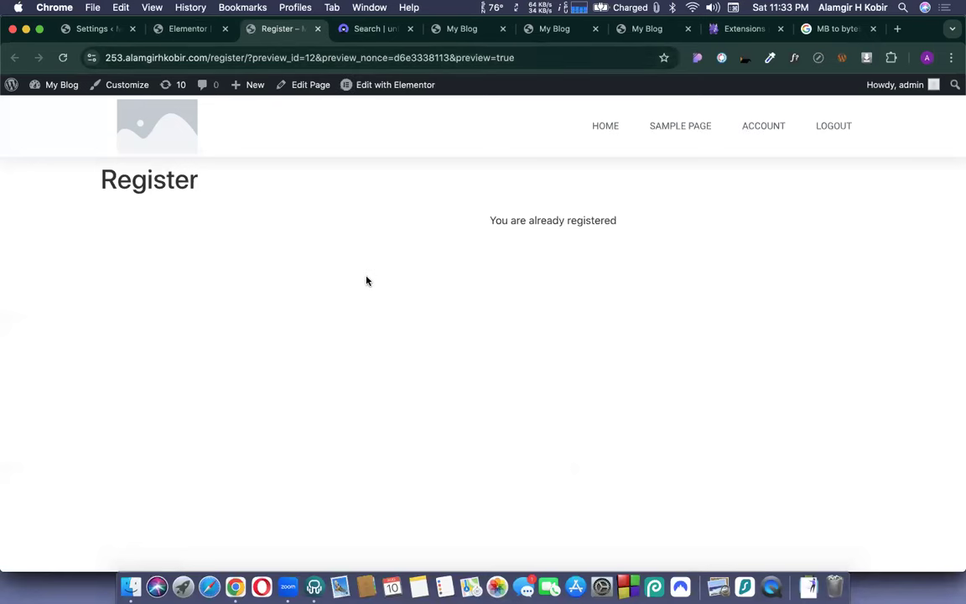
Step: Back in the editor, reopen the Image widget's media library to choose another image
left_click(186, 29)
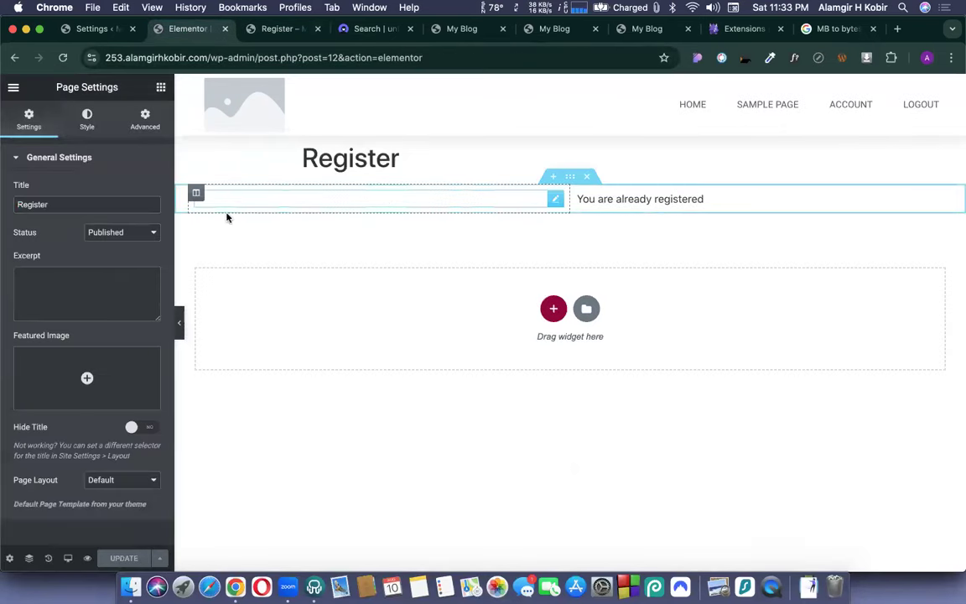
left_click(554, 199)
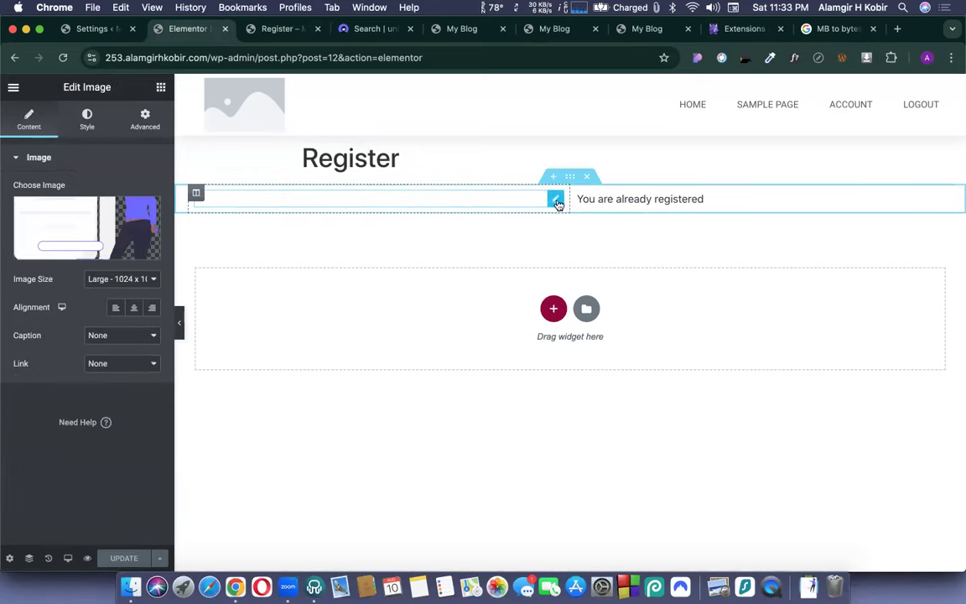
left_click(50, 221)
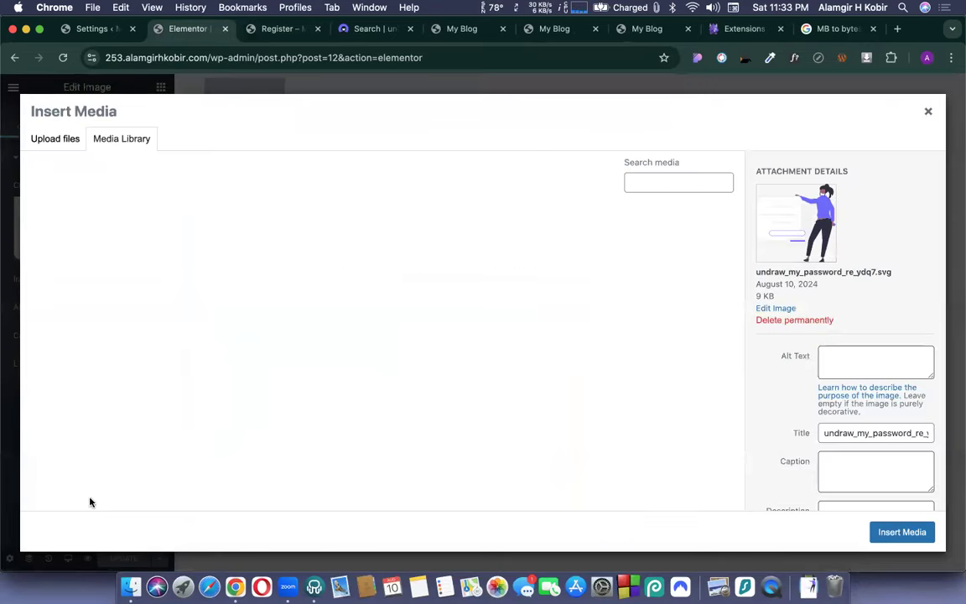
Step: Upload growth-analytics.svg from Finder's Downloads to the media library
left_click(130, 581)
scroll(536, 373, "right", 5)
scroll(503, 367, "left", 3)
left_click_drag(391, 368, 134, 349)
Step: Upload the animated GIF from Downloads and insert it into the Image widget
left_click(130, 590)
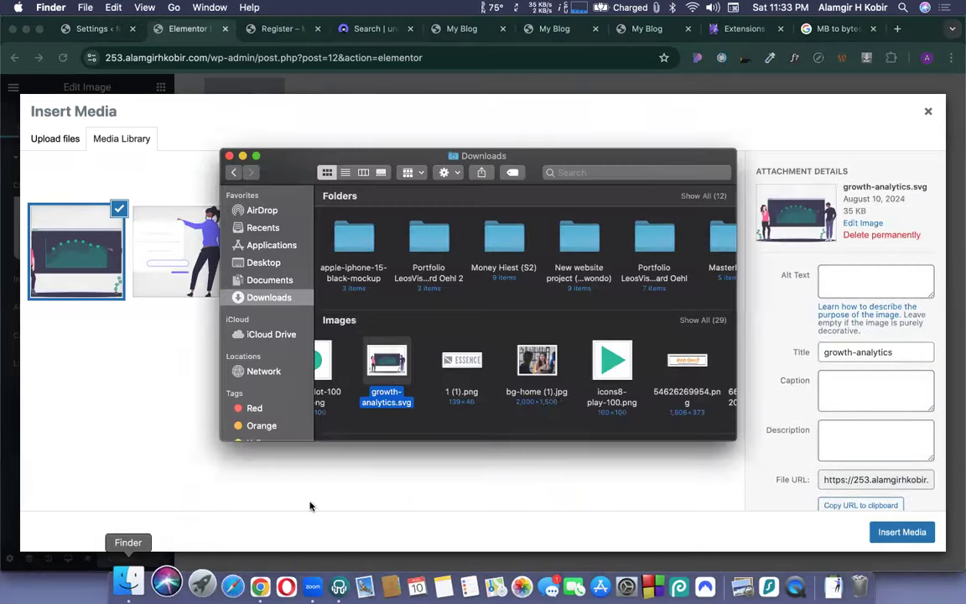
scroll(556, 377, "right", 5)
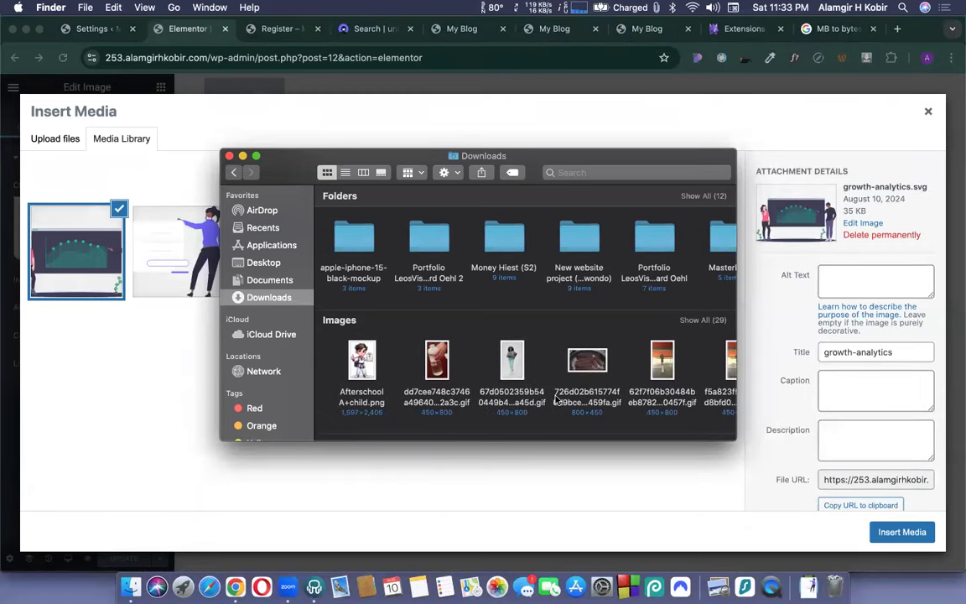
left_click_drag(436, 361, 192, 351)
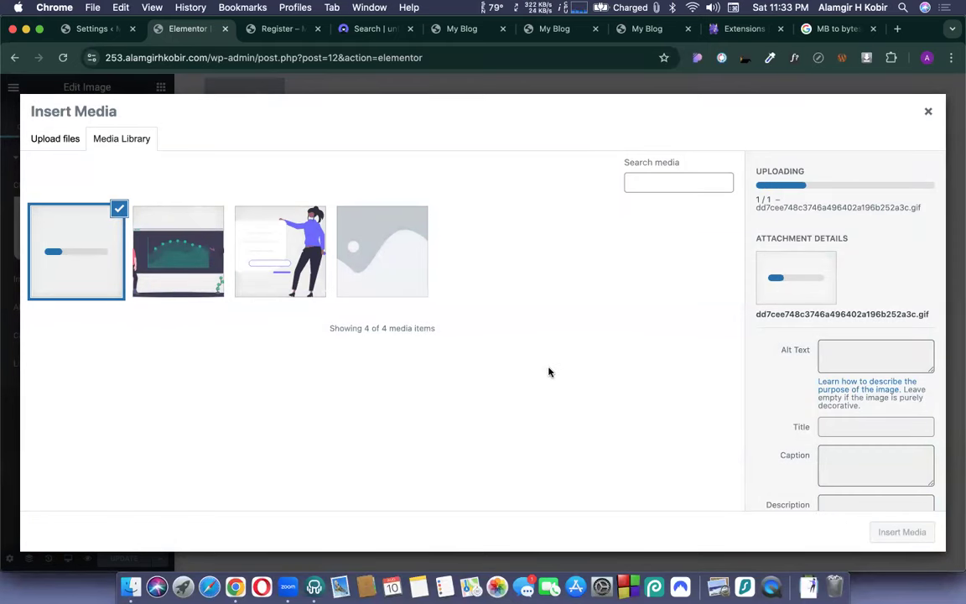
left_click(131, 586)
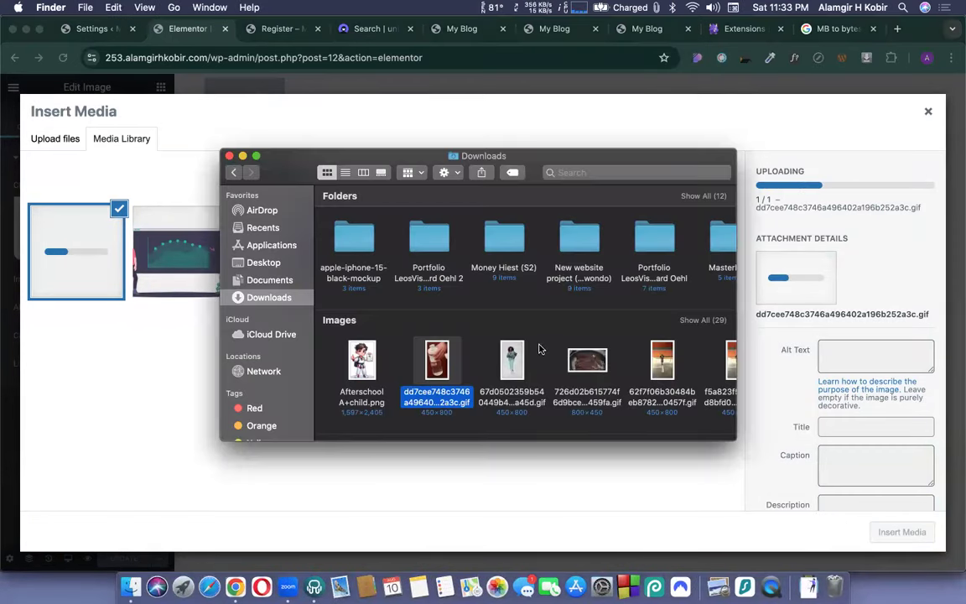
scroll(534, 356, "right", 3)
scroll(526, 358, "right", 3)
scroll(526, 358, "left", 3)
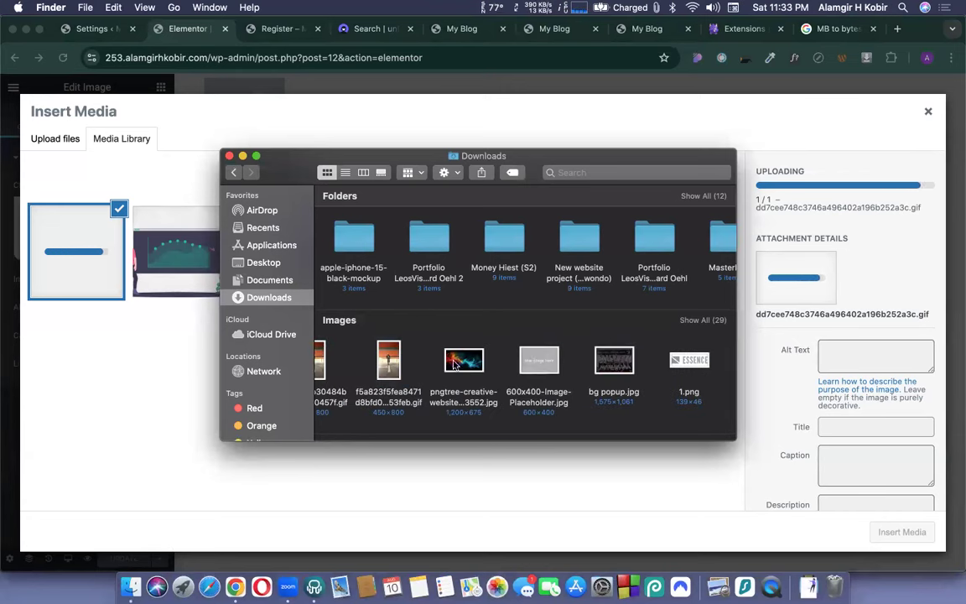
scroll(466, 367, "right", 3)
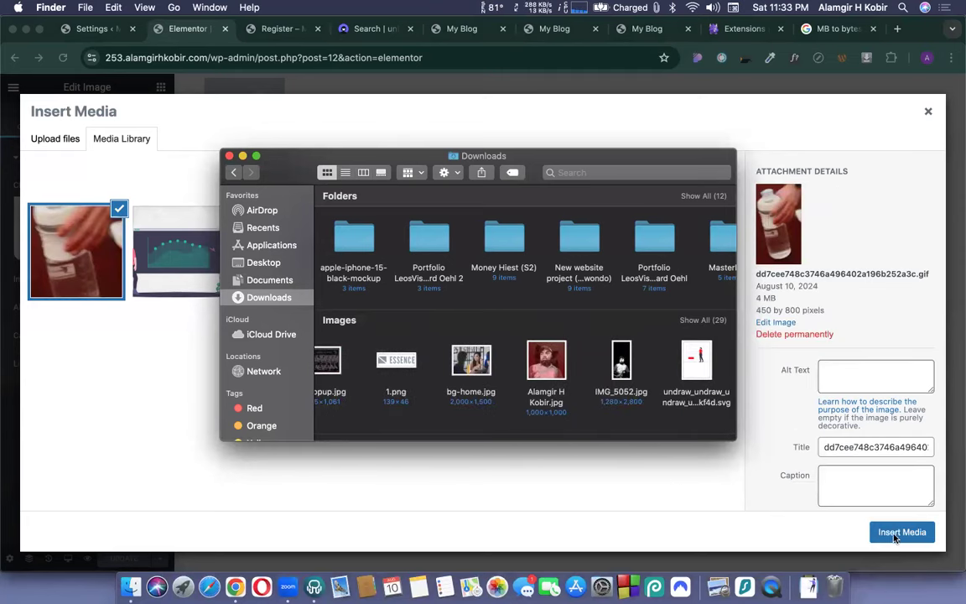
left_click(899, 534)
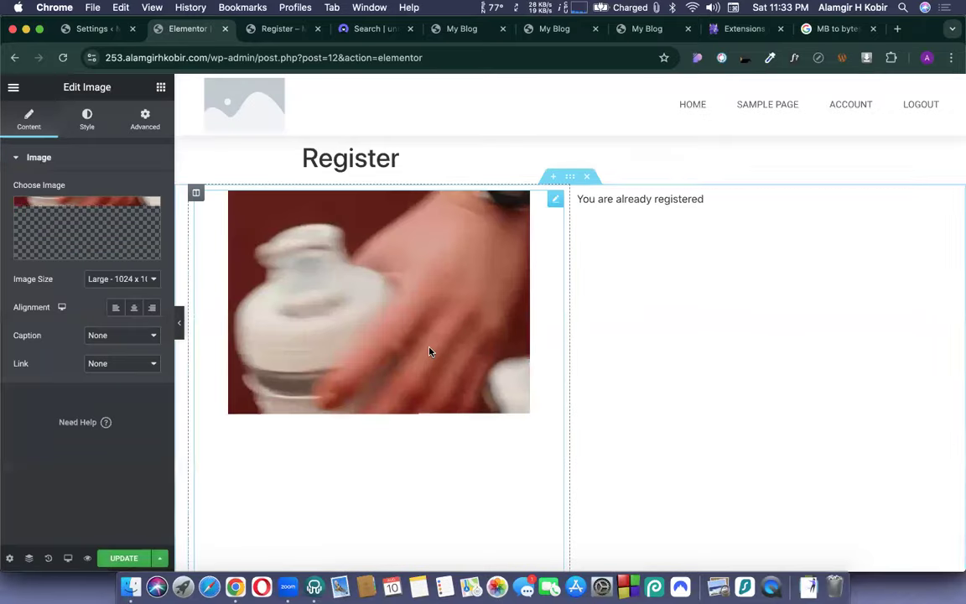
Step: Save the page with the GIF and view the Register preview tab
left_click(123, 558)
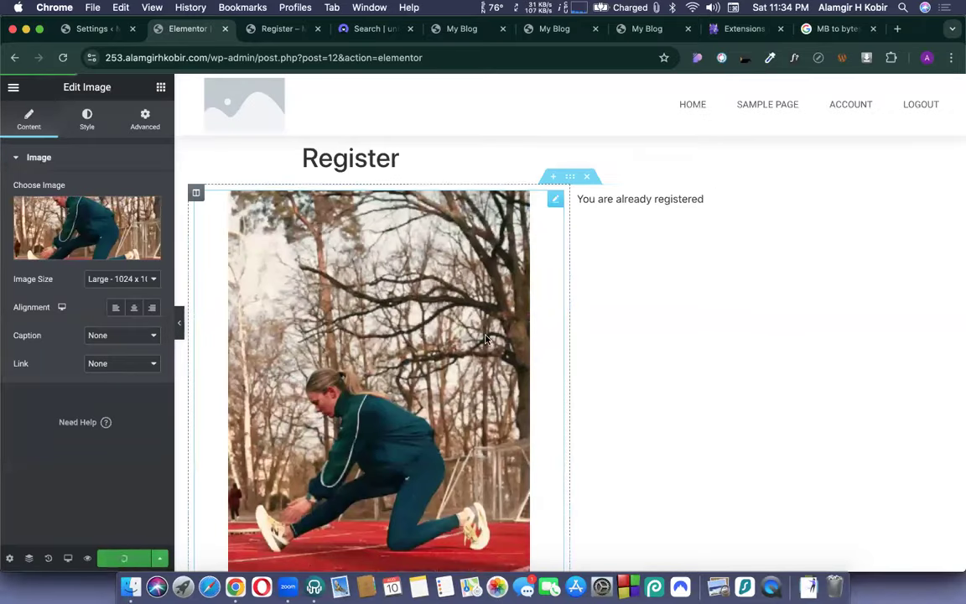
scroll(485, 339, "down", 1)
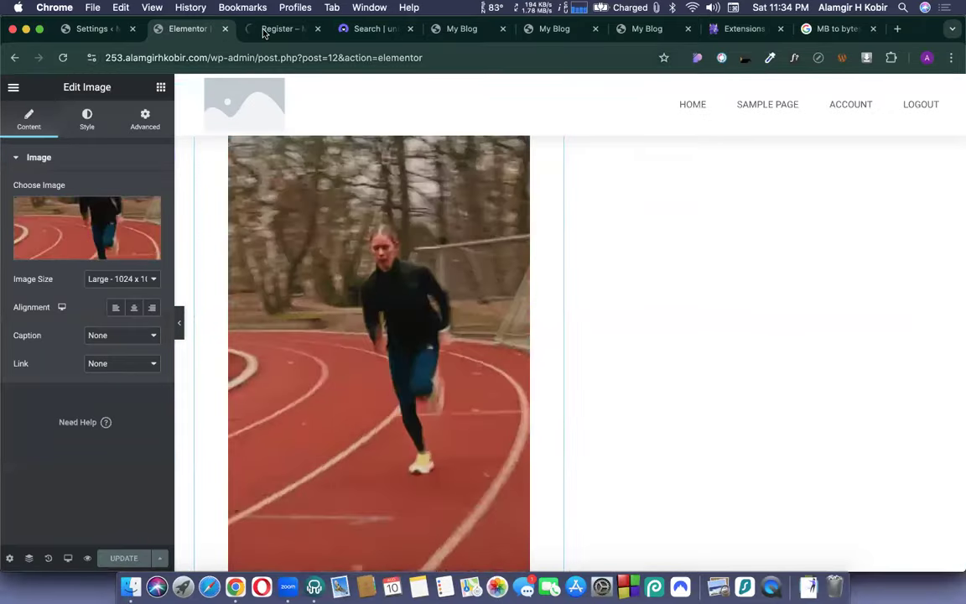
left_click(264, 32)
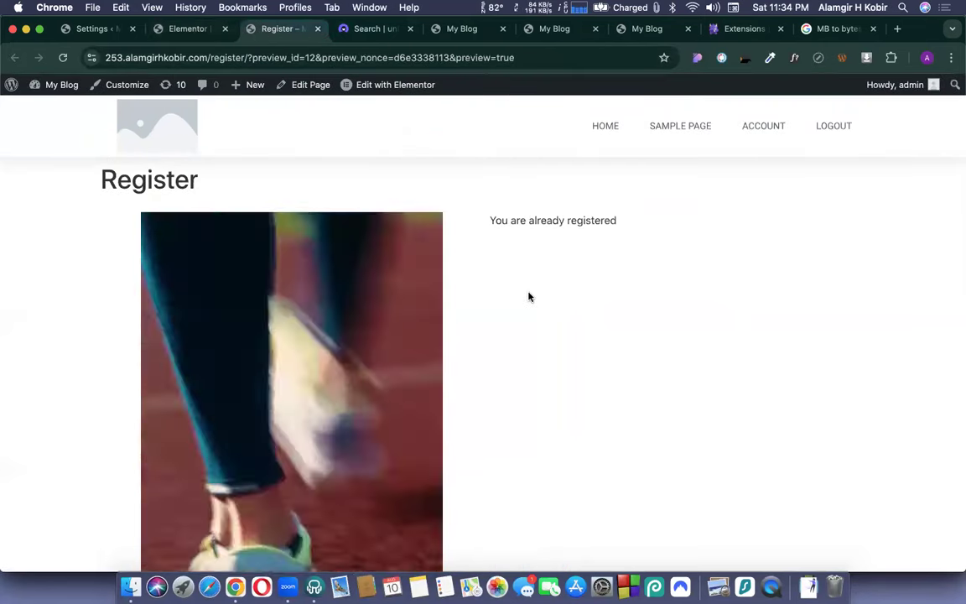
scroll(487, 330, "down", 1)
scroll(512, 251, "up", 1)
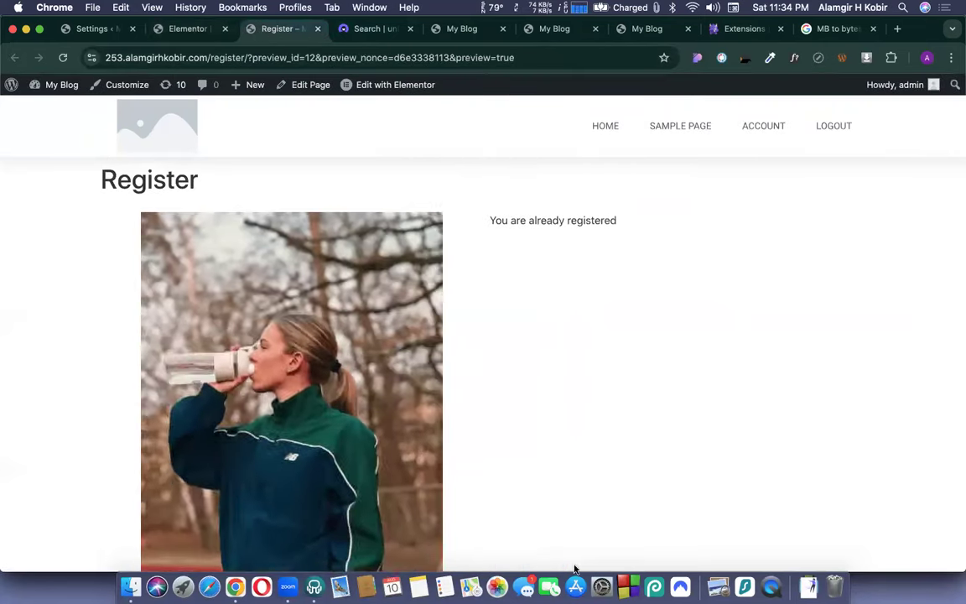
Step: Check the animated GIF on the live Register page, then return to the preview window
key("ctrl+Up")
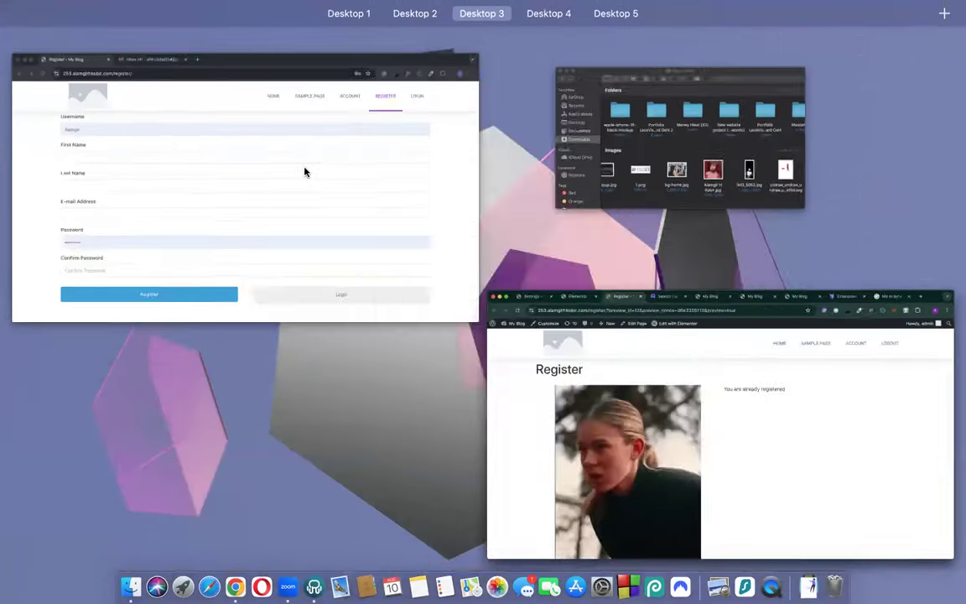
left_click(304, 171)
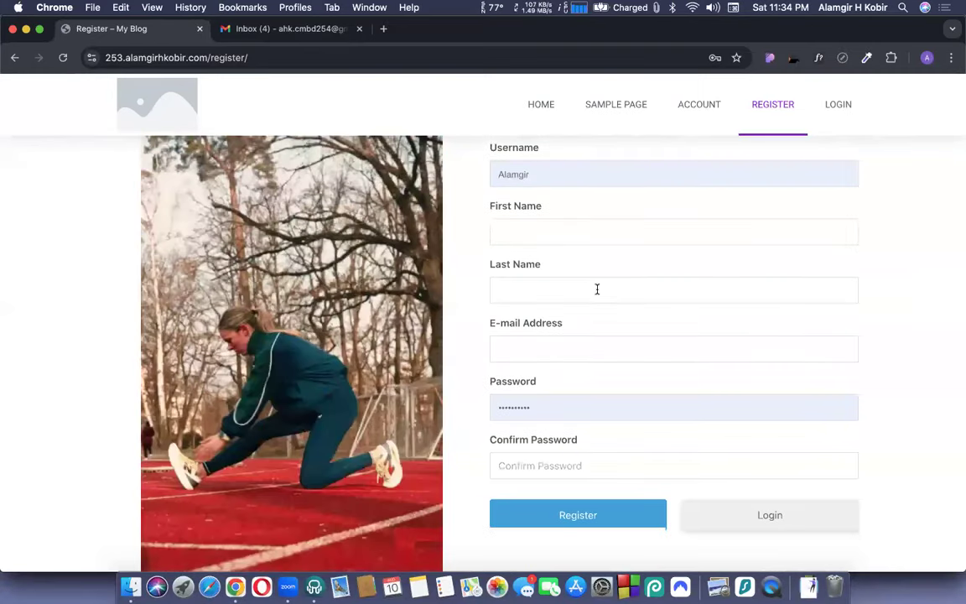
scroll(597, 291, "down", 3)
scroll(597, 291, "up", 5)
scroll(597, 289, "down", 3)
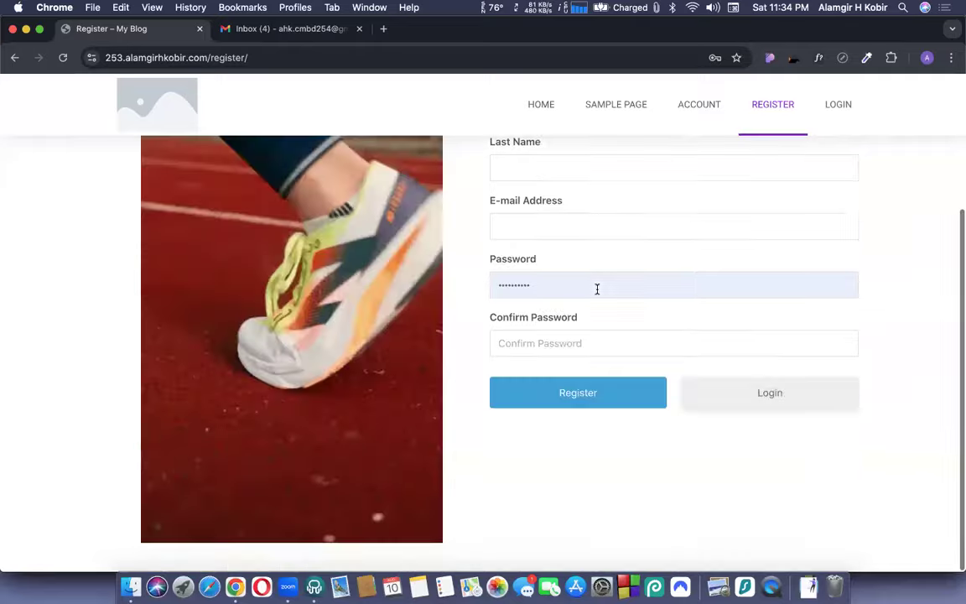
scroll(597, 289, "up", 3)
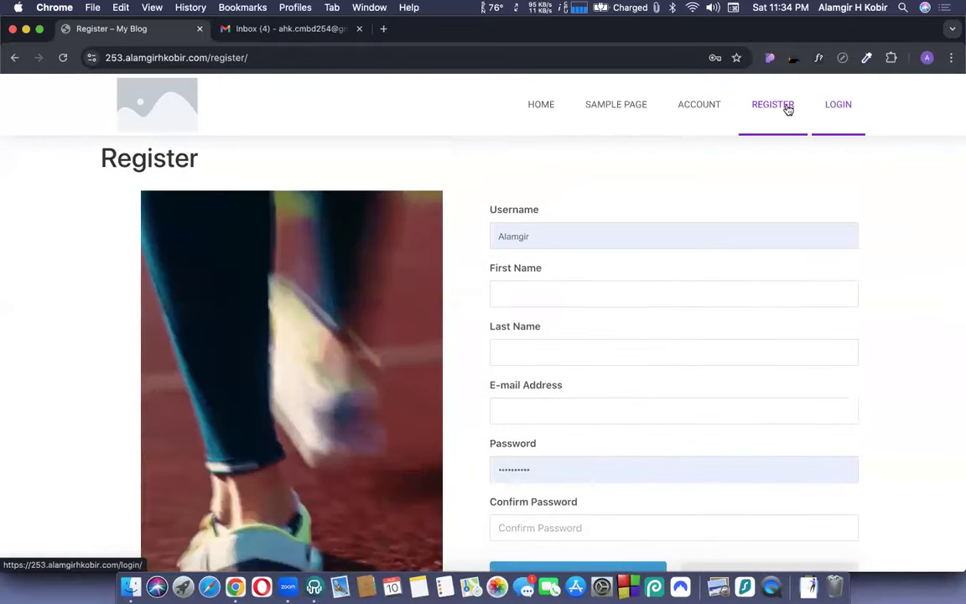
scroll(598, 264, "up", 1)
key("ctrl+Up")
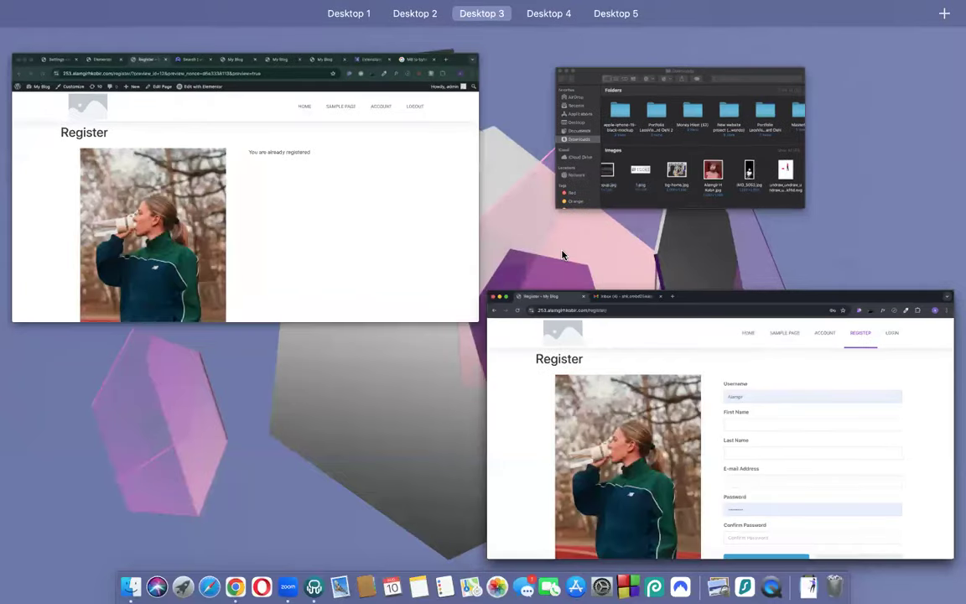
left_click(564, 257)
key("ctrl+Up")
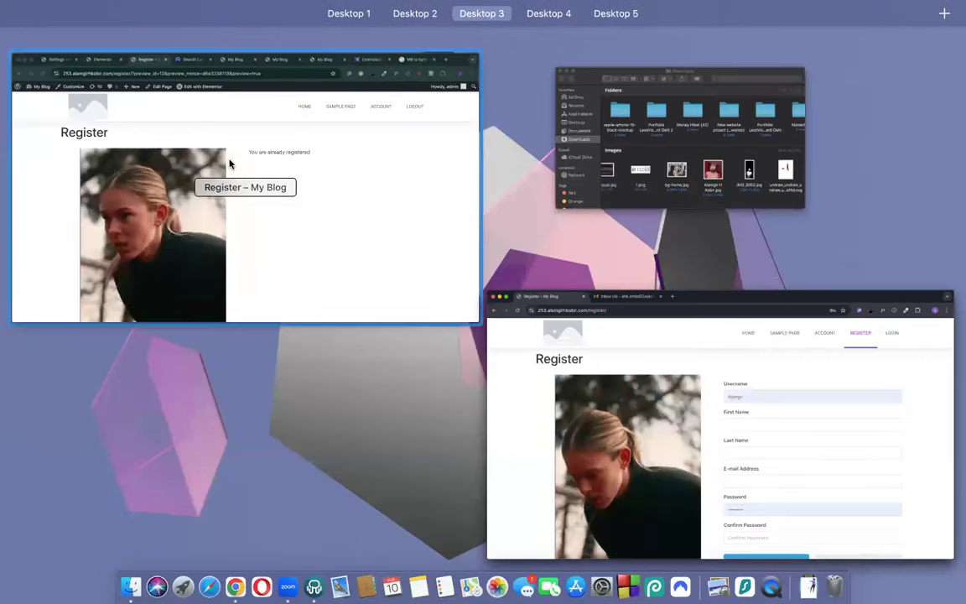
left_click(230, 164)
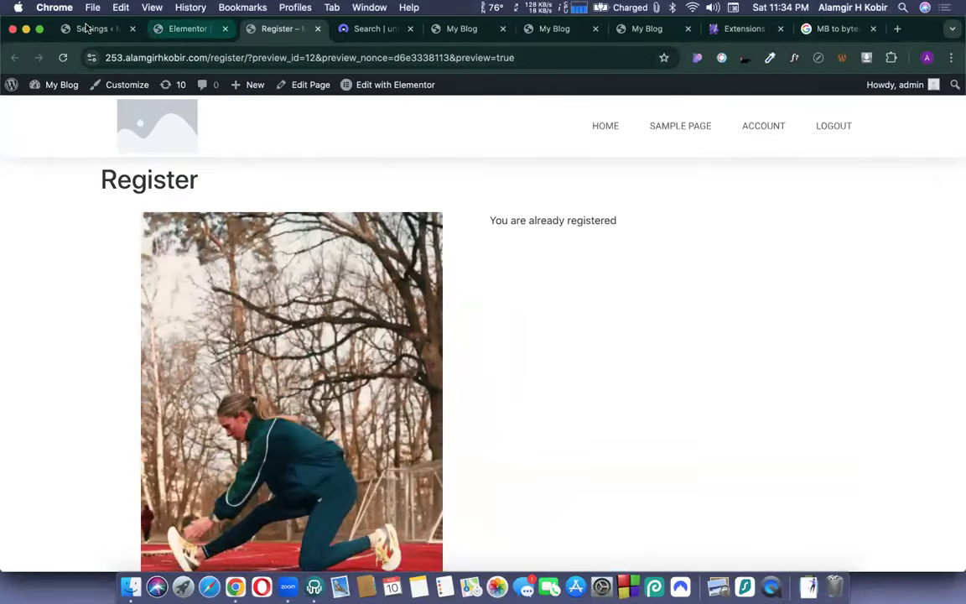
Step: Glance at the live Register window, then bring back Ultimate Member's Registration Form appearance settings
left_click(87, 28)
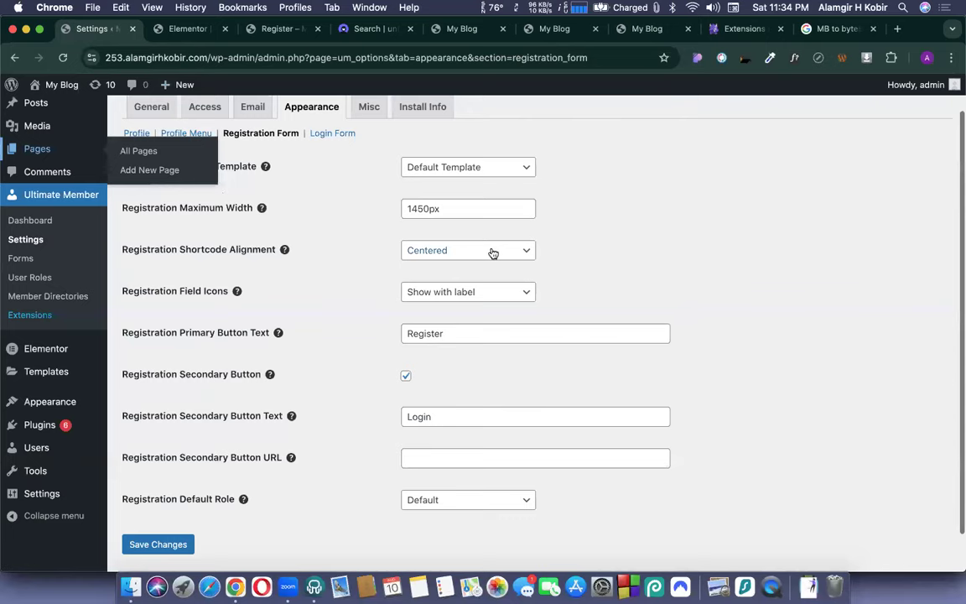
scroll(327, 181, "up", 2)
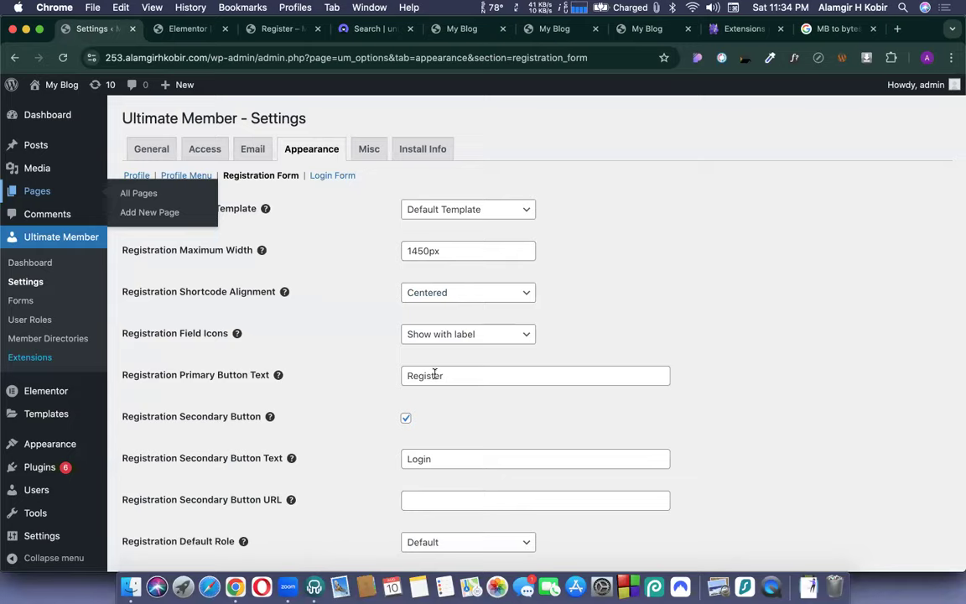
key("ctrl+Up")
left_click(438, 280)
scroll(494, 300, "down", 3)
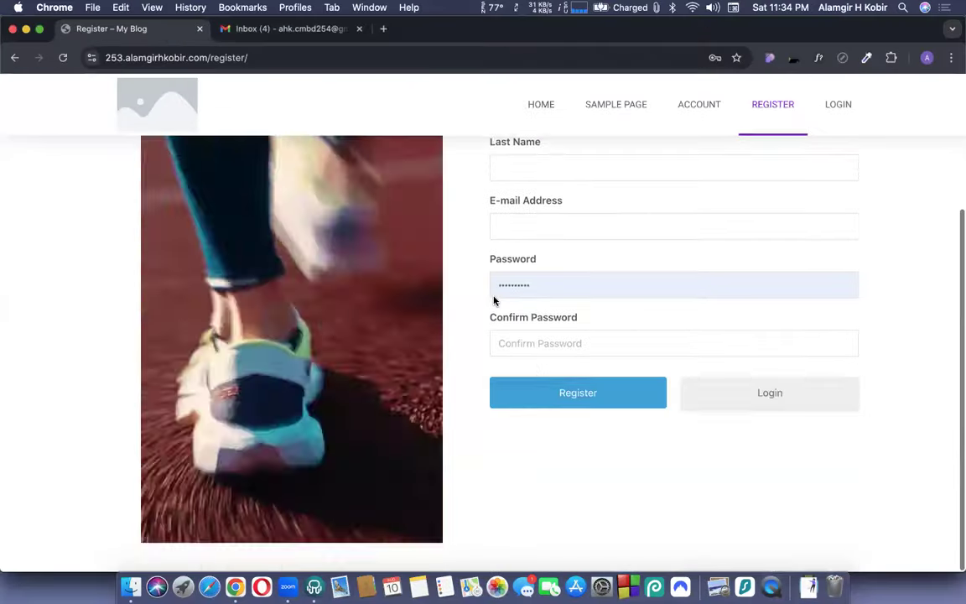
key("ctrl+Up")
left_click(369, 205)
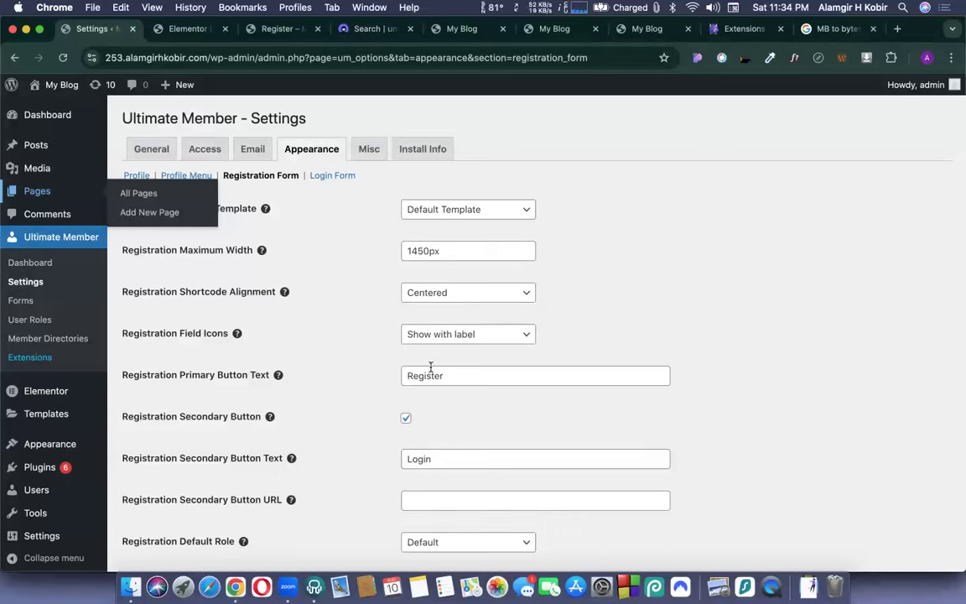
Step: Review the Misc settings, selecting the User Profile Title and meta description values
left_click(376, 147)
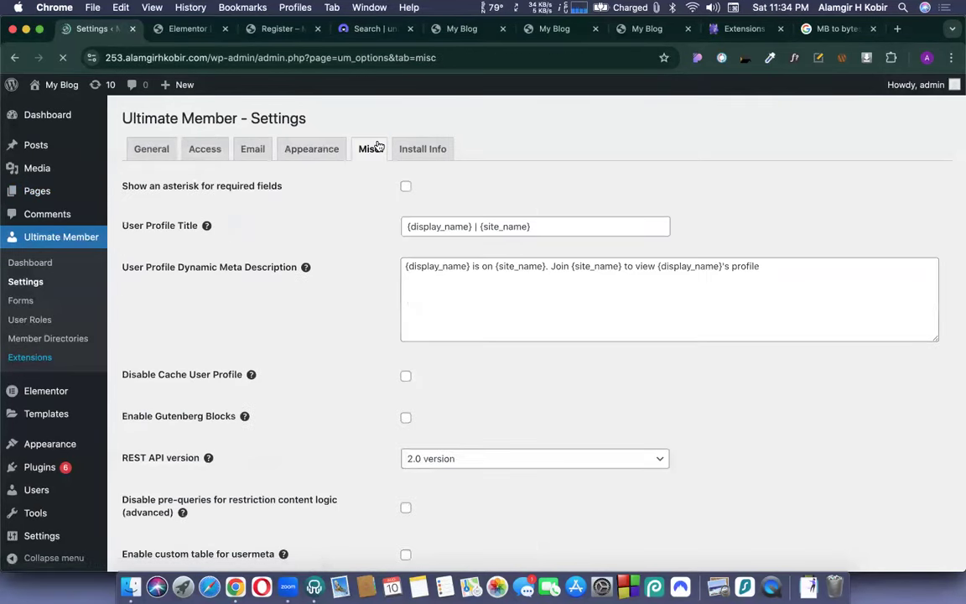
scroll(366, 369, "down", 4)
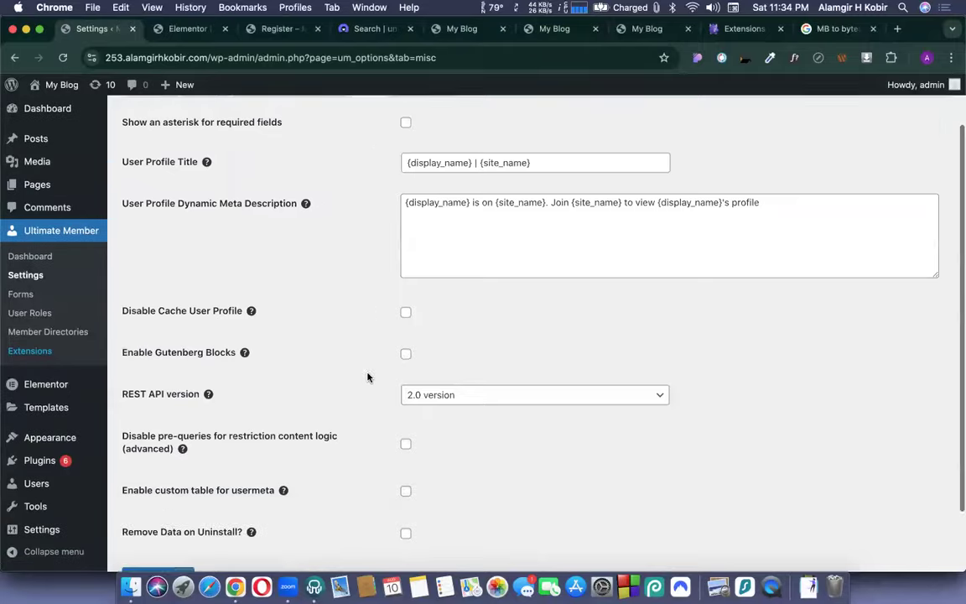
scroll(394, 353, "up", 4)
triple_click(467, 228)
triple_click(471, 265)
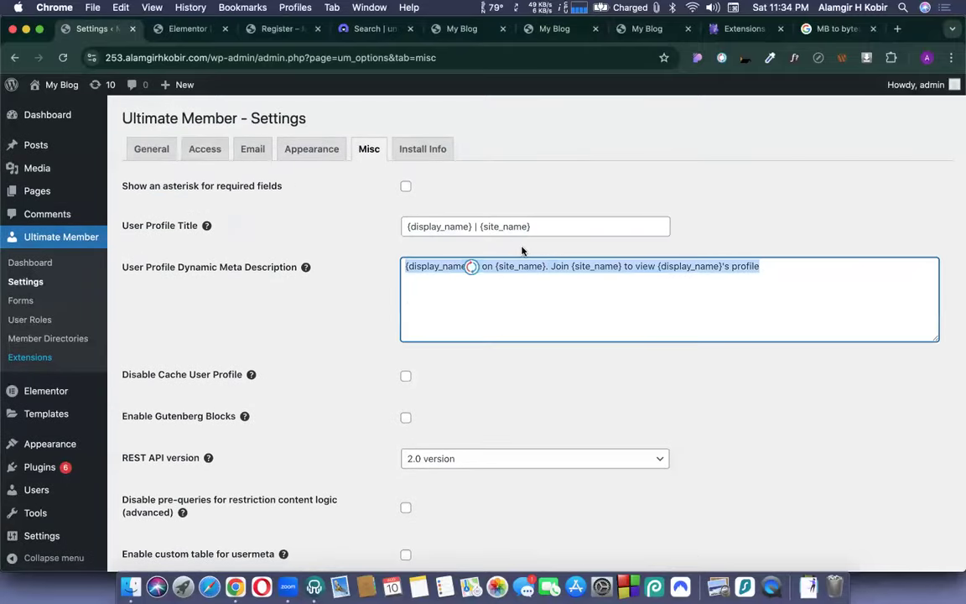
left_click(521, 250)
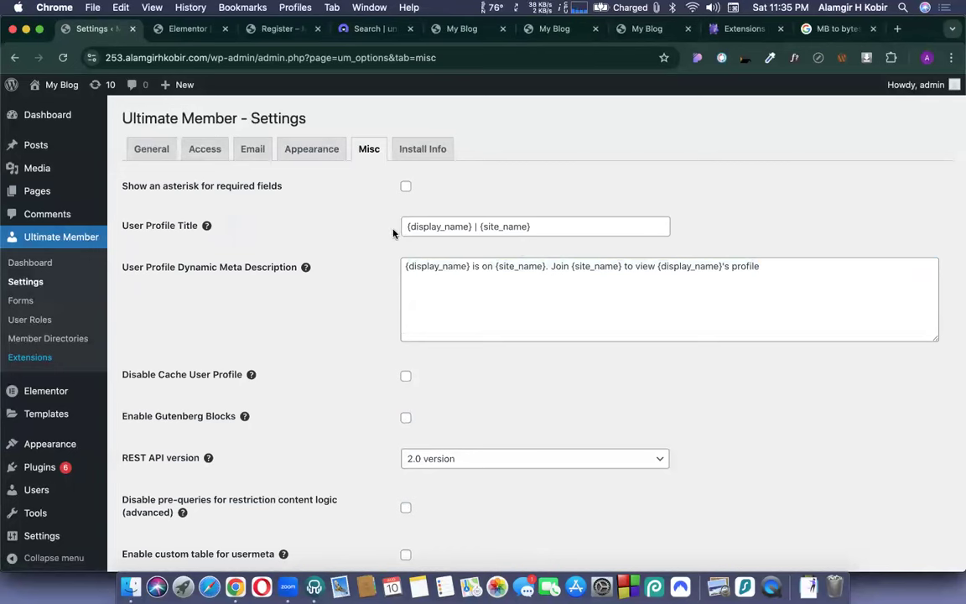
Step: Browse the Install Info section and select all of its text
left_click(421, 155)
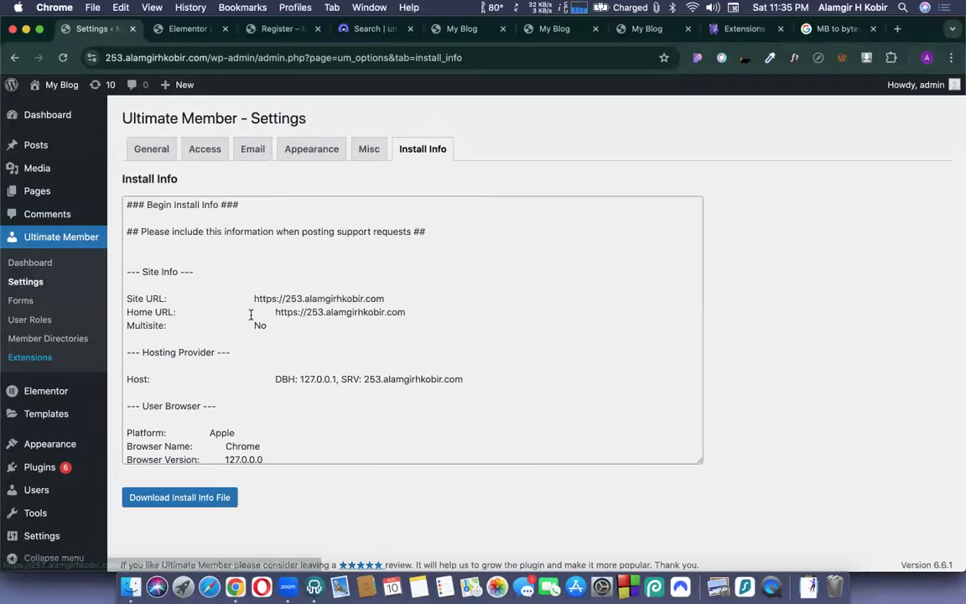
scroll(249, 314, "down", 3)
scroll(250, 314, "down", 5)
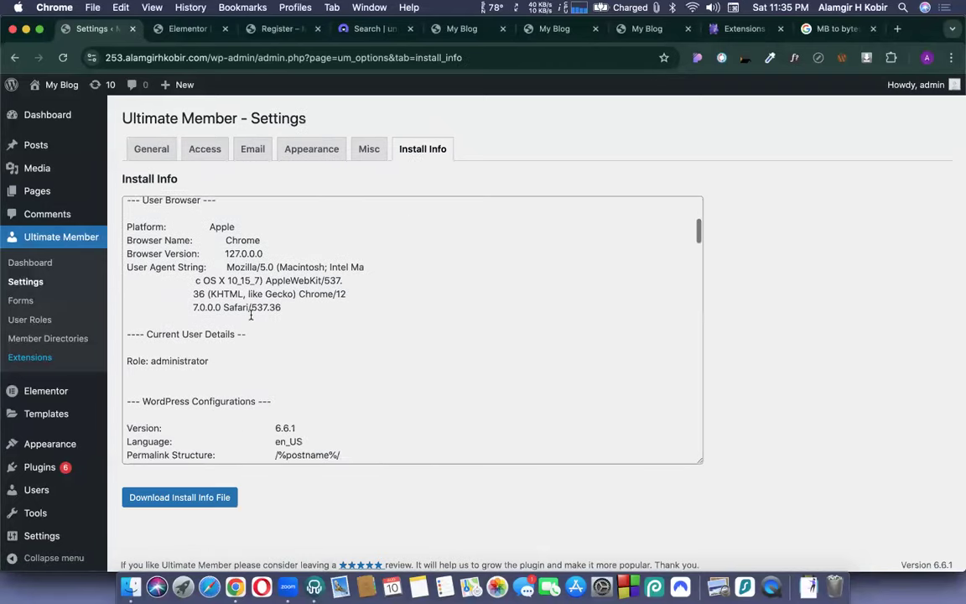
scroll(249, 350, "down", 6)
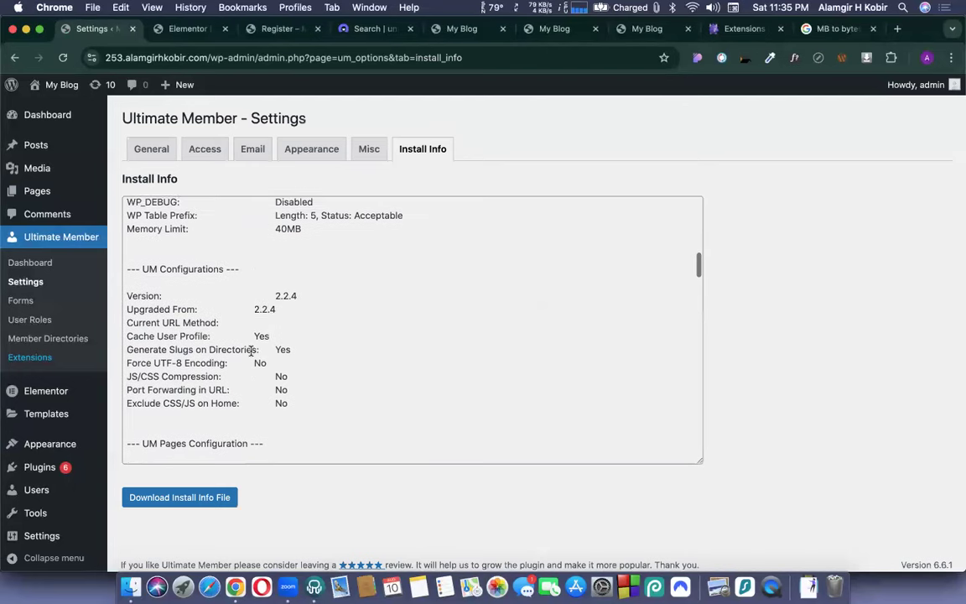
scroll(250, 351, "down", 2)
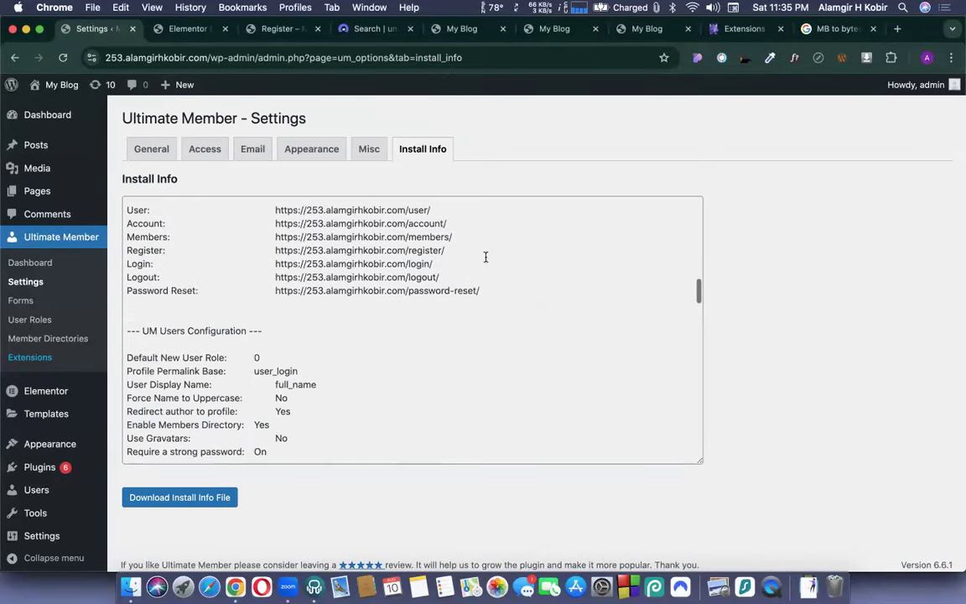
scroll(467, 290, "down", 15)
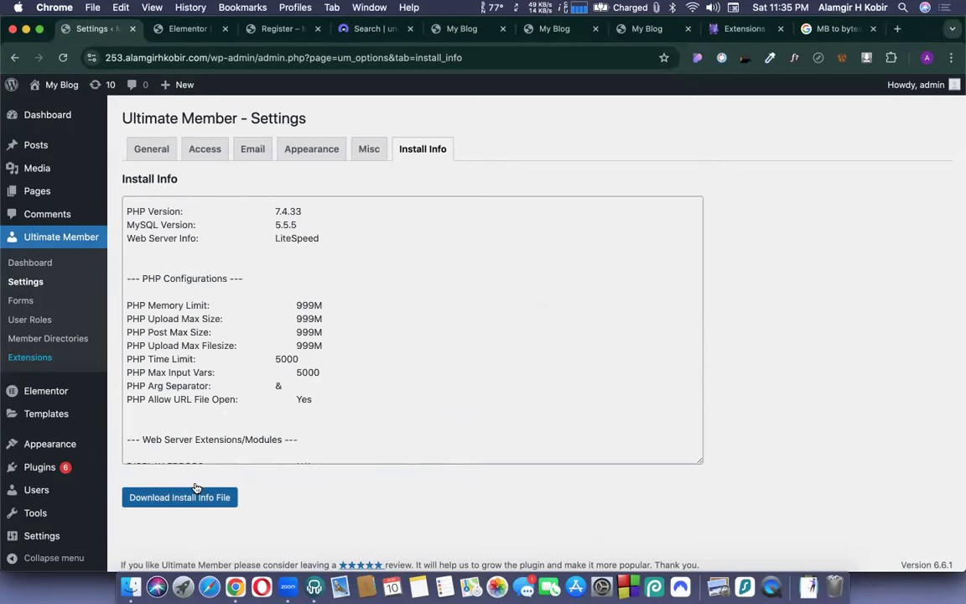
scroll(358, 370, "down", 10)
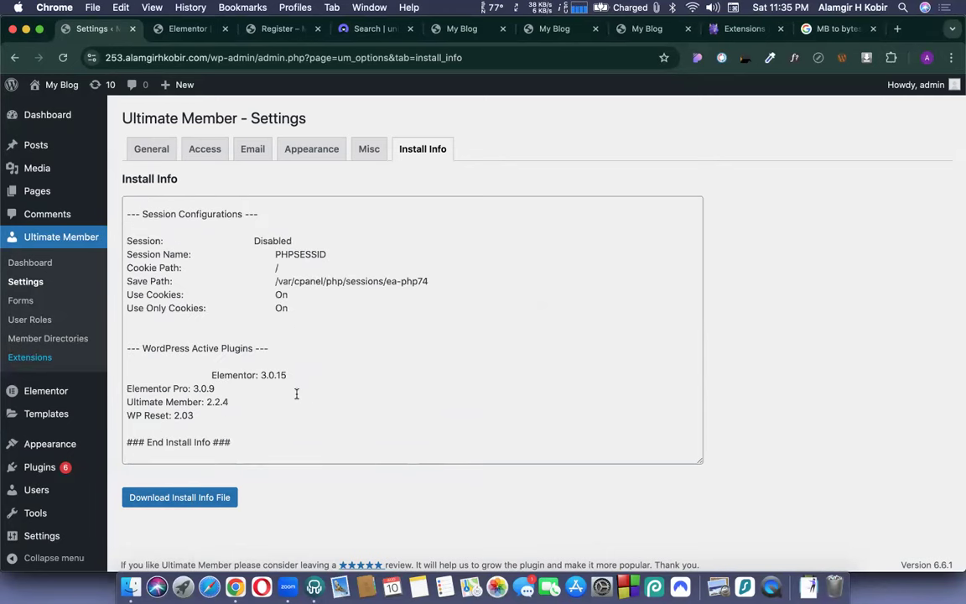
scroll(295, 393, "up", 15)
scroll(296, 393, "up", 10)
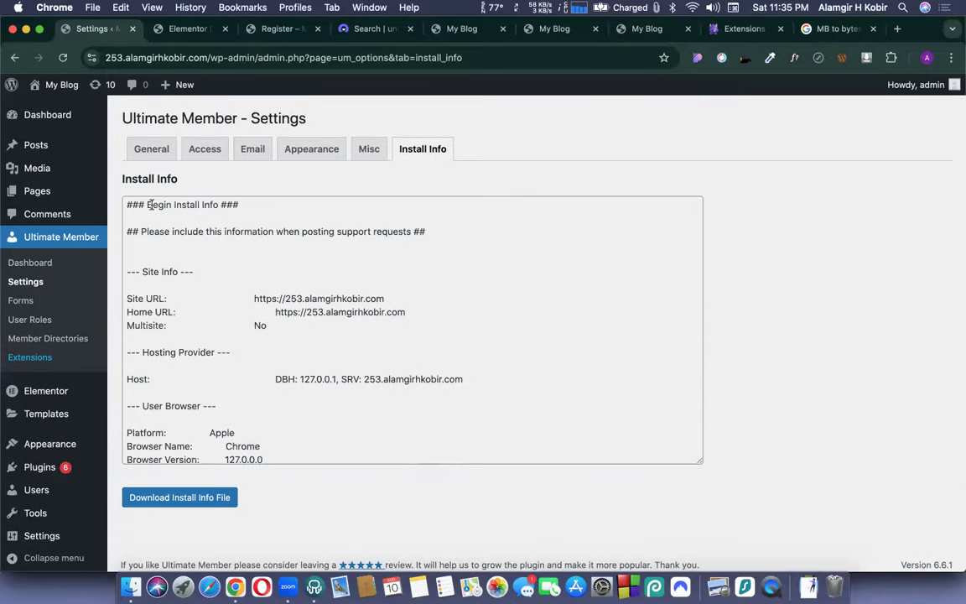
left_click(240, 381)
key("super+a")
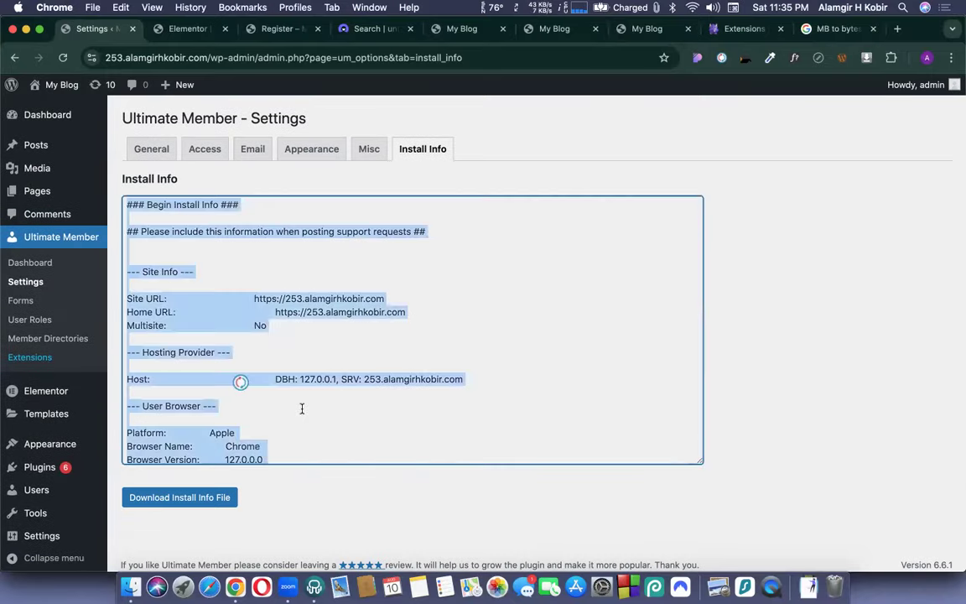
scroll(298, 362, "down", 5)
left_click(295, 335)
scroll(314, 332, "down", 15)
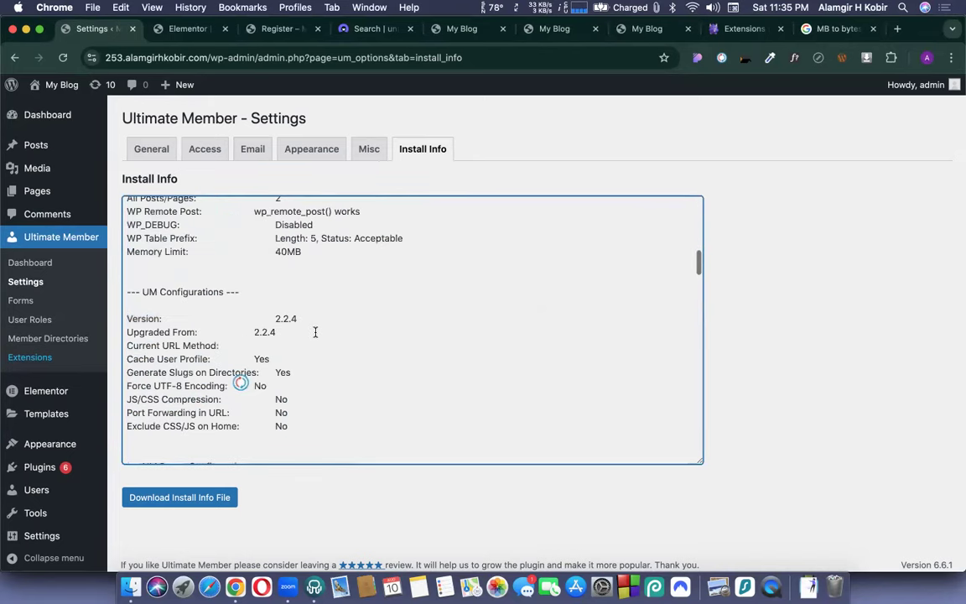
scroll(315, 332, "down", 15)
scroll(315, 332, "up", 20)
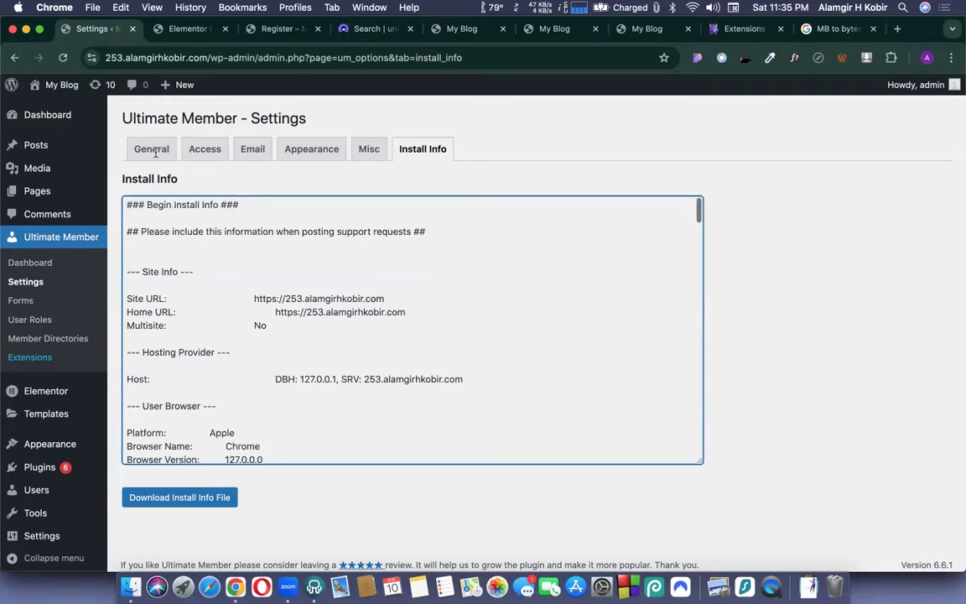
Step: Restore the settings window and go to the Ultimate Member Forms list
key("ctrl+Up")
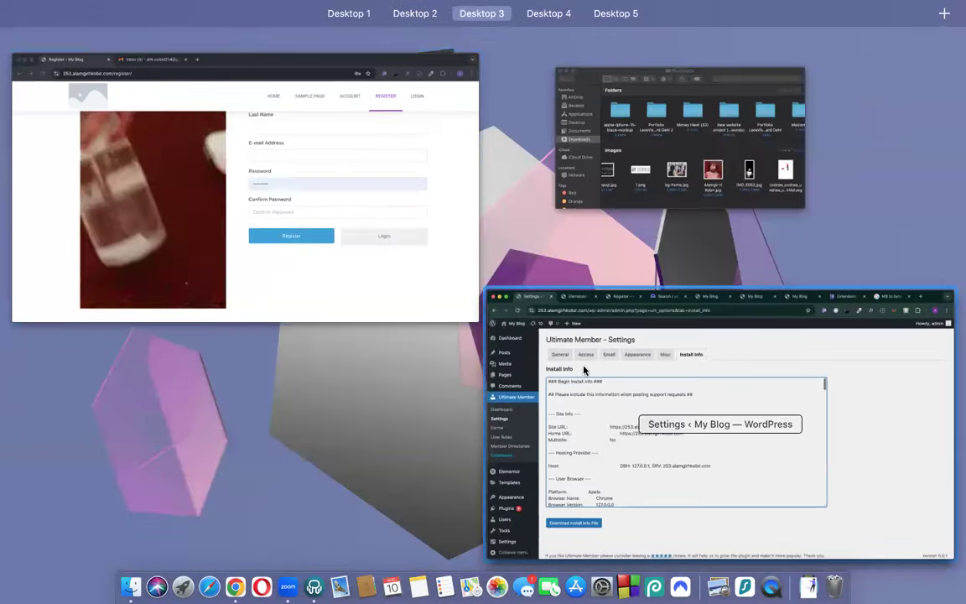
left_click(584, 370)
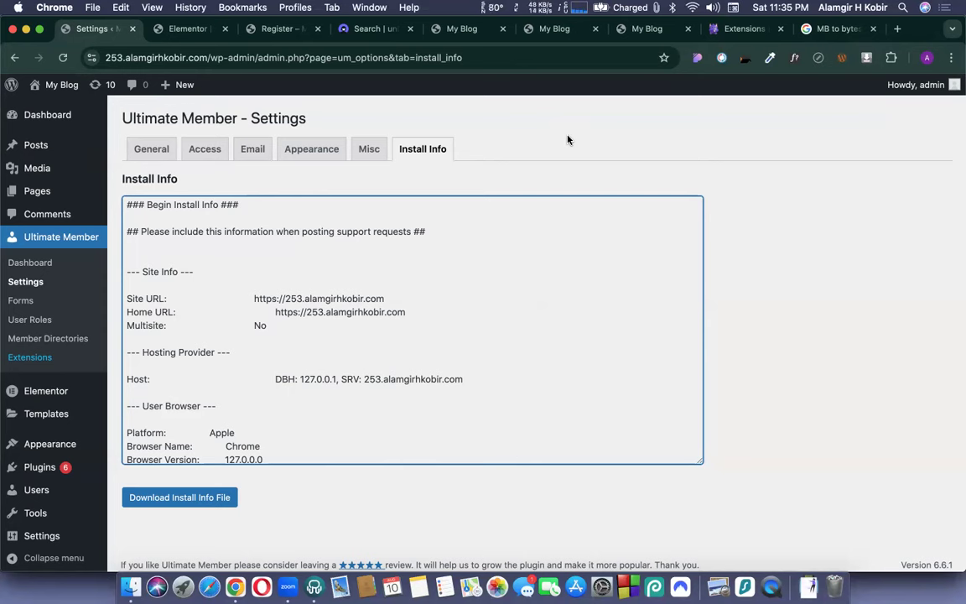
left_click(18, 302)
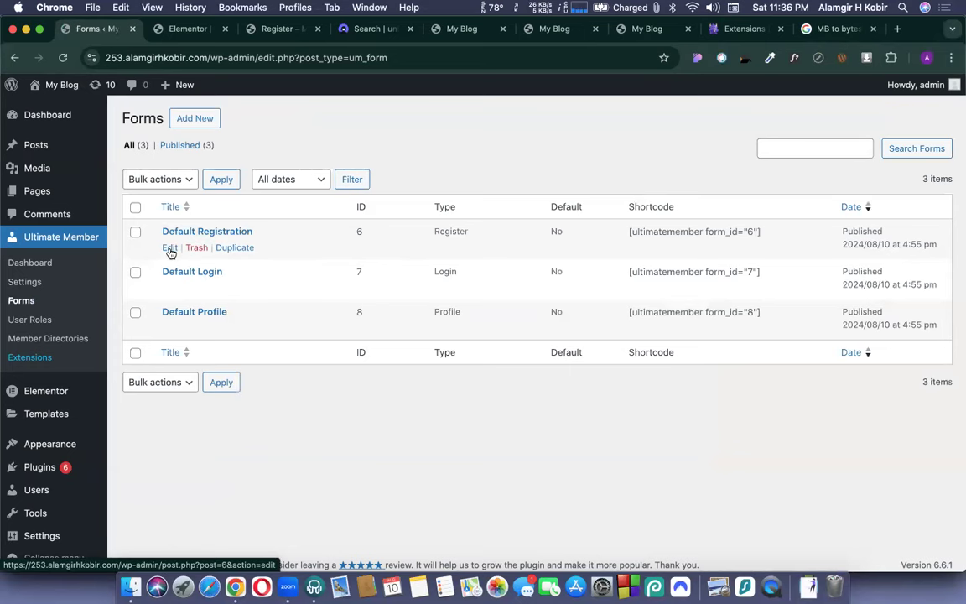
Step: Edit the Default Registration form and add a new field below Password
left_click(169, 249)
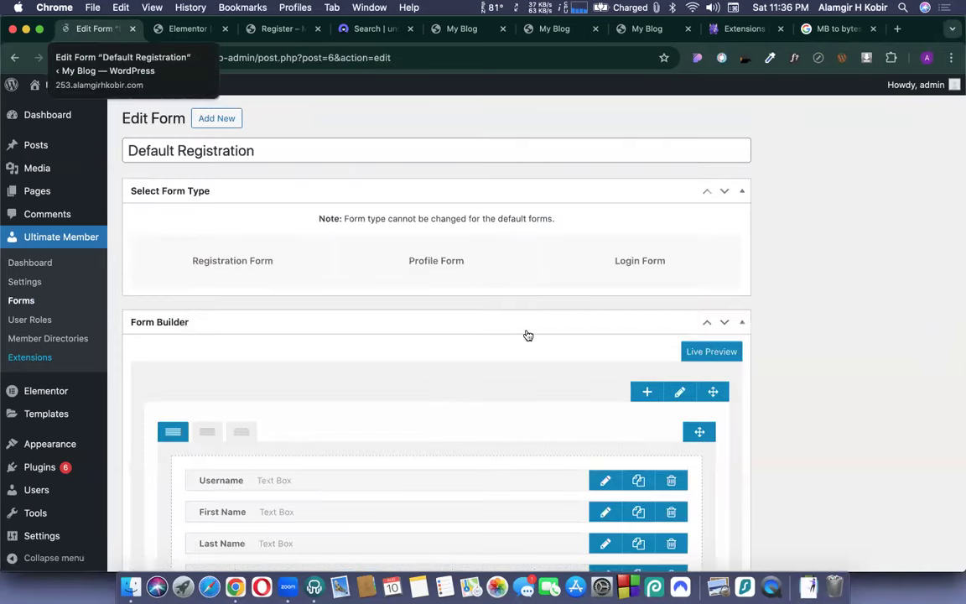
scroll(536, 344, "down", 5)
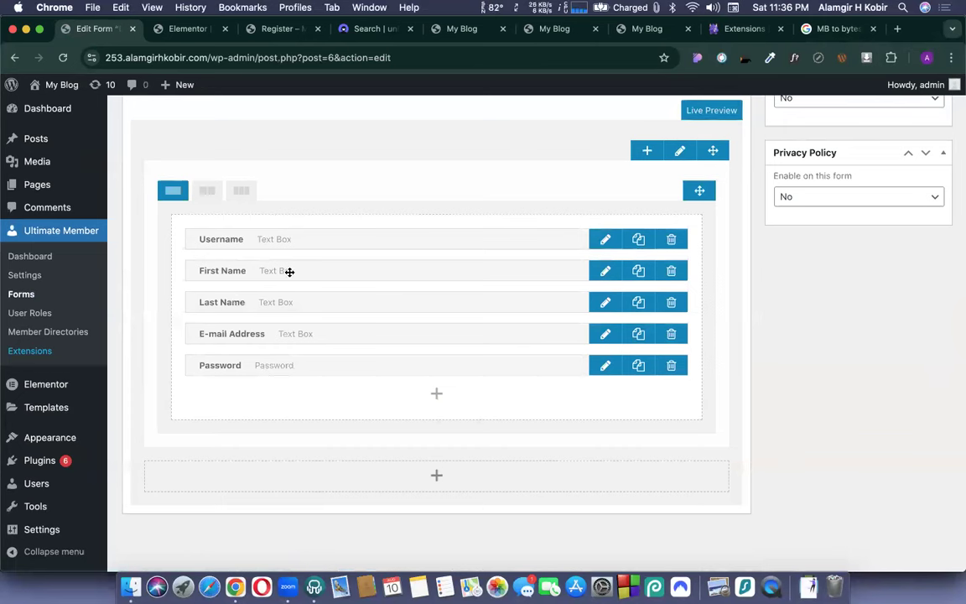
left_click(436, 393)
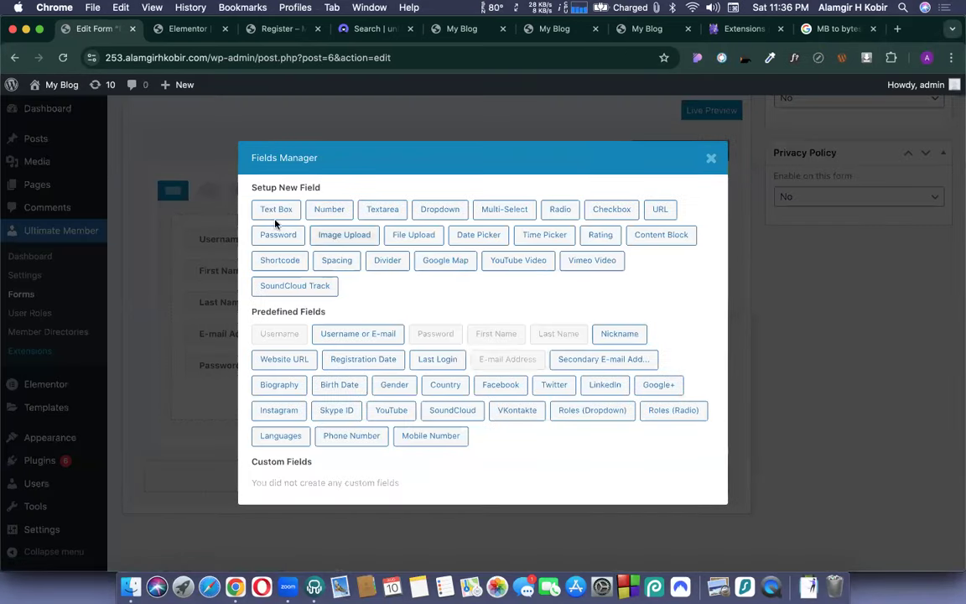